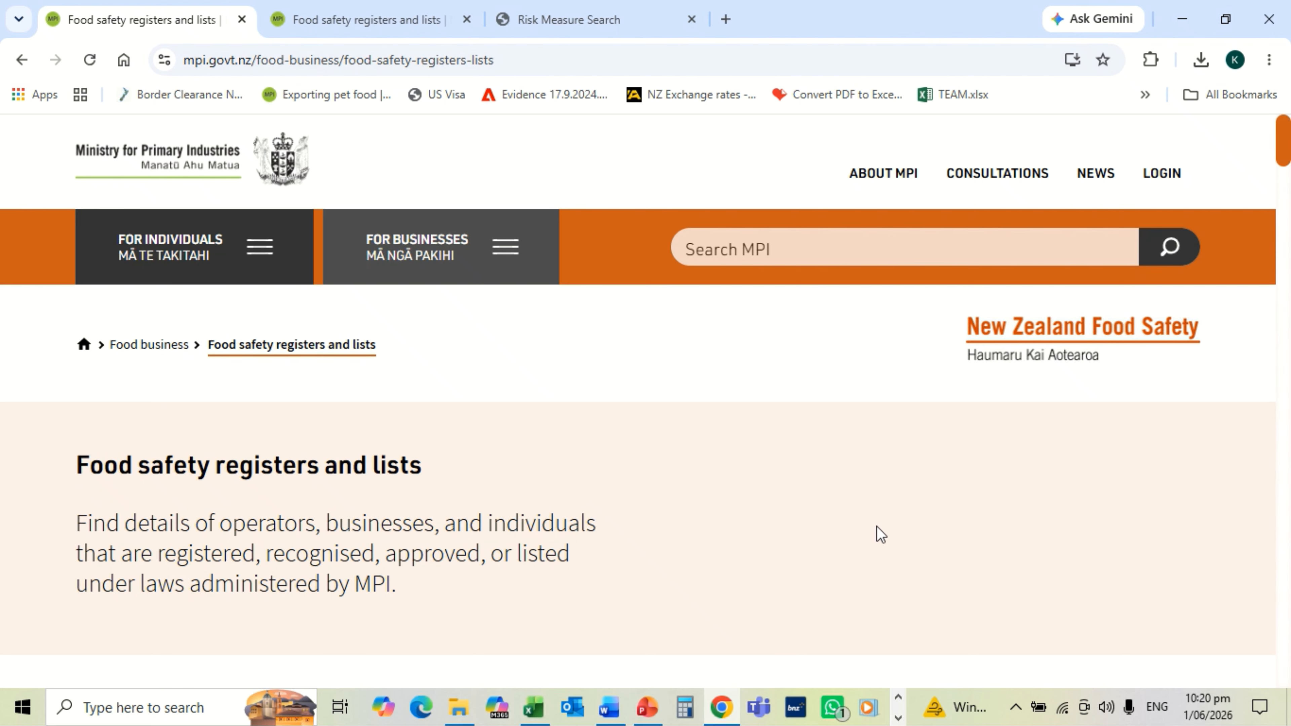
Step: Open the Animal products country listing page from the food safety registers list
{"action": "scroll", "coordinate": [877, 529], "scroll_direction": "down", "scroll_amount": 5}
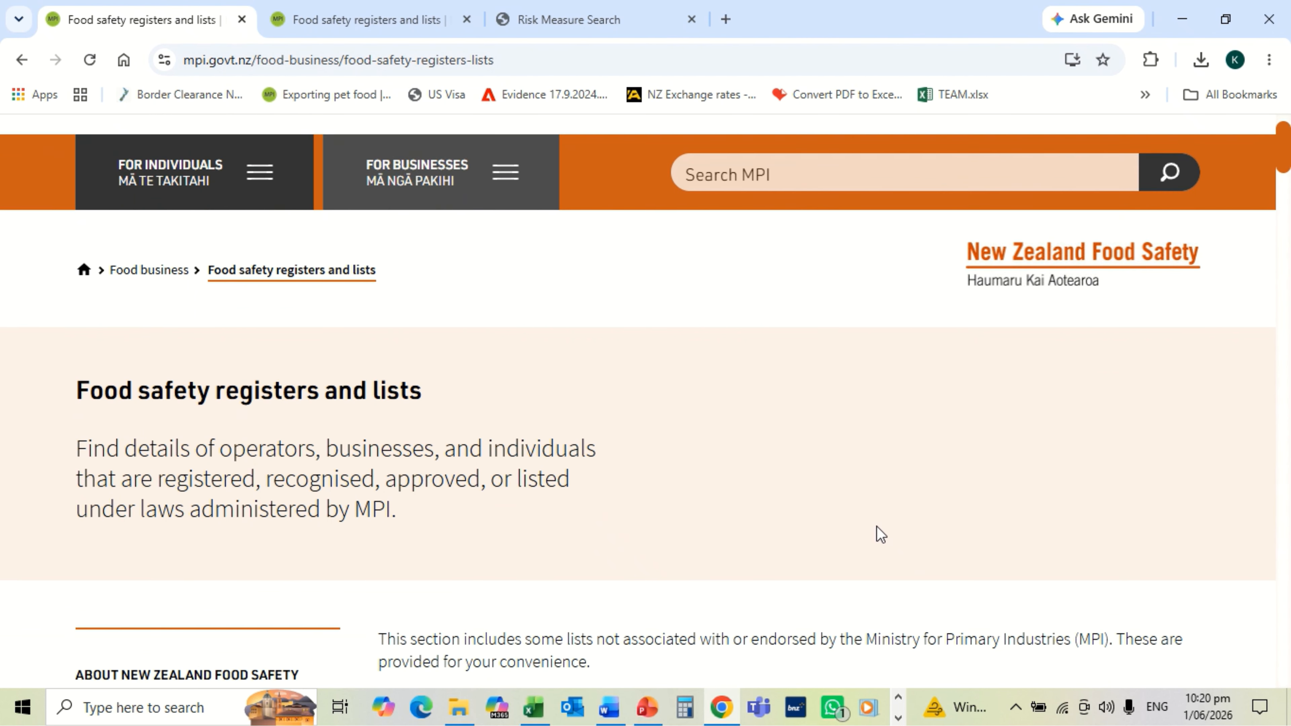
{"action": "scroll", "coordinate": [876, 526], "scroll_direction": "down", "scroll_amount": 8}
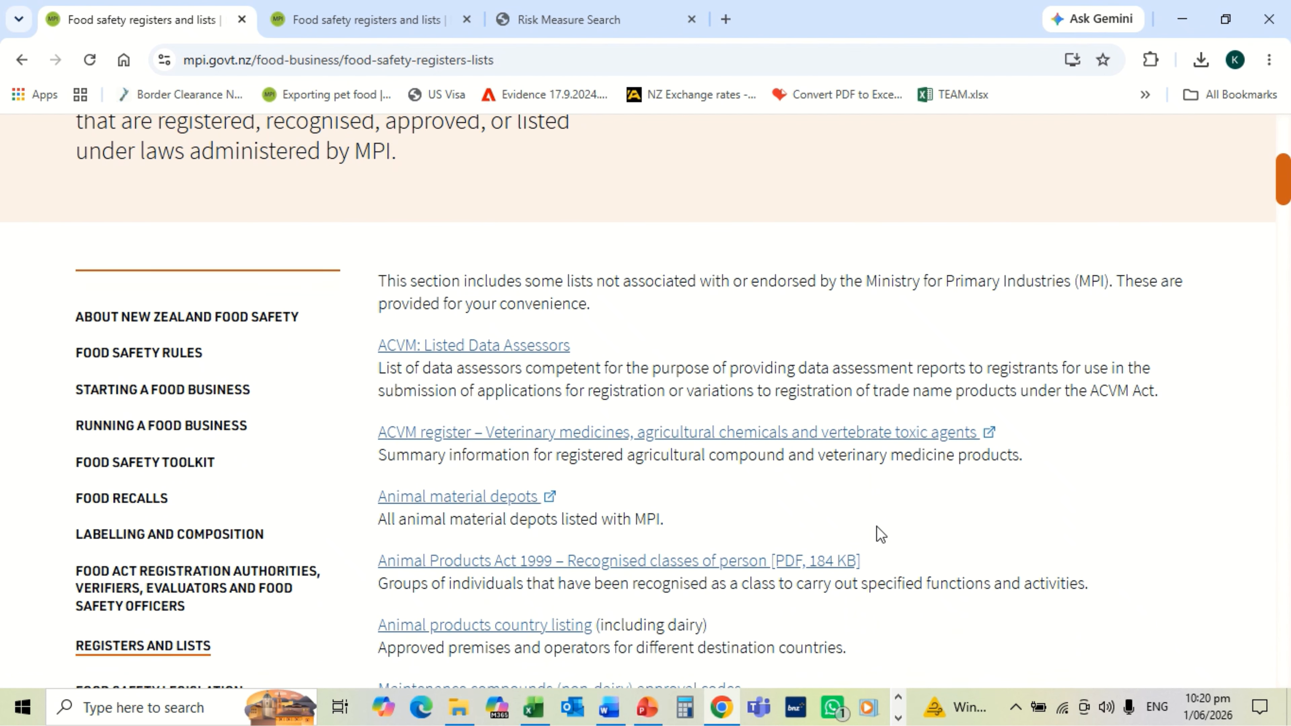
{"action": "scroll", "coordinate": [876, 525], "scroll_direction": "down", "scroll_amount": 2}
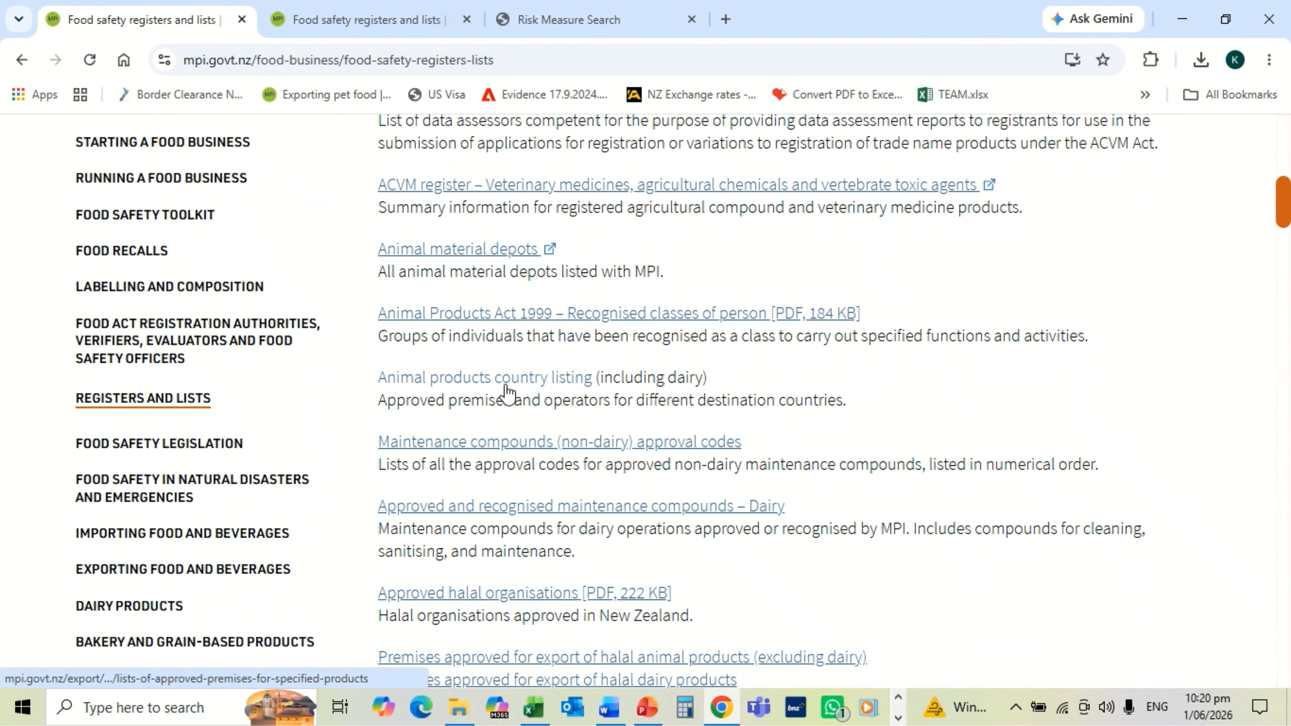
{"action": "left_click", "coordinate": [566, 383]}
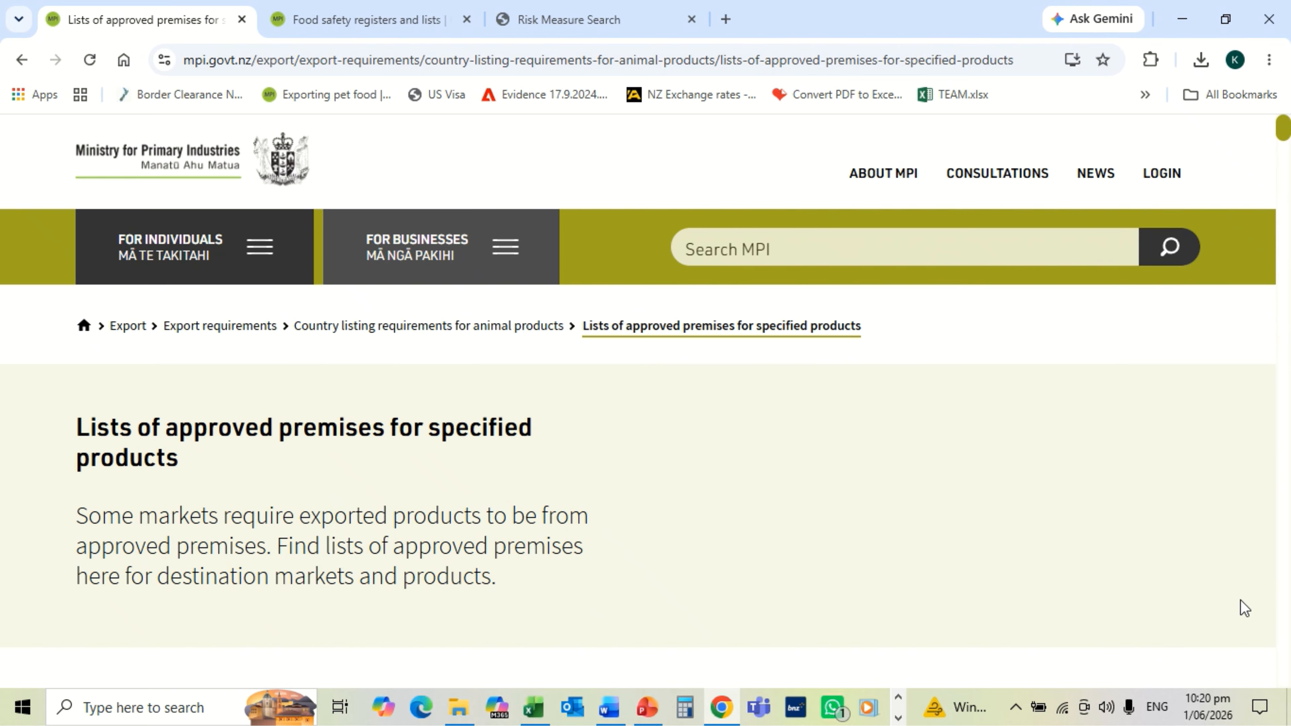
Step: Go to Search for country listings and bring its market, category, list and premises fields into view
{"action": "scroll", "coordinate": [1240, 599], "scroll_direction": "down", "scroll_amount": 2}
{"action": "scroll", "coordinate": [1241, 600], "scroll_direction": "down", "scroll_amount": 8}
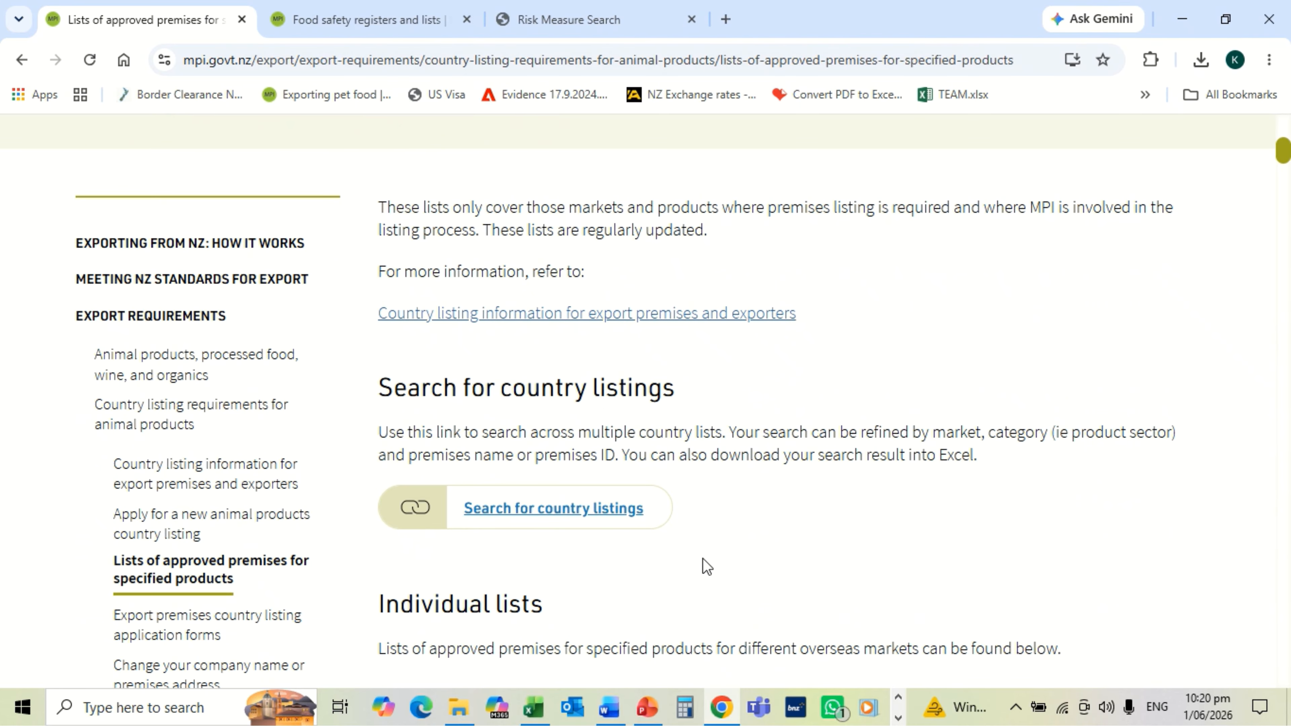
{"action": "left_click", "coordinate": [612, 516]}
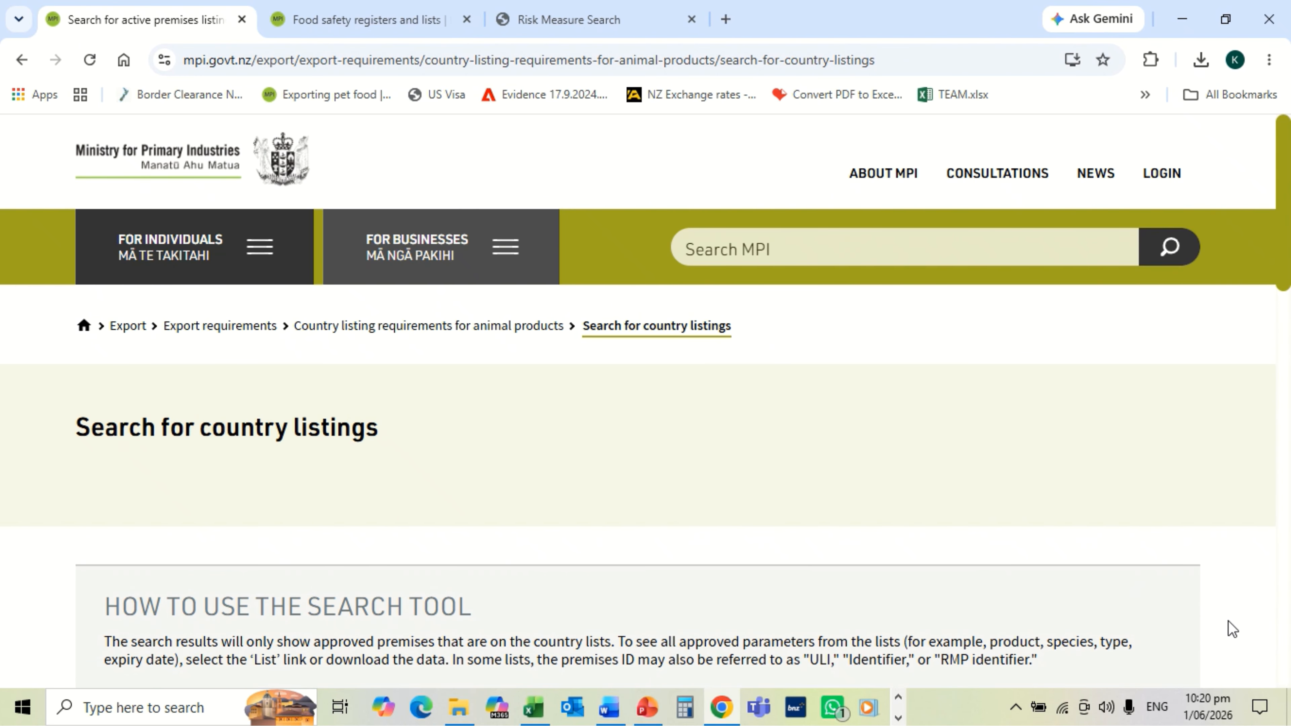
{"action": "scroll", "coordinate": [1233, 629], "scroll_direction": "down", "scroll_amount": 5}
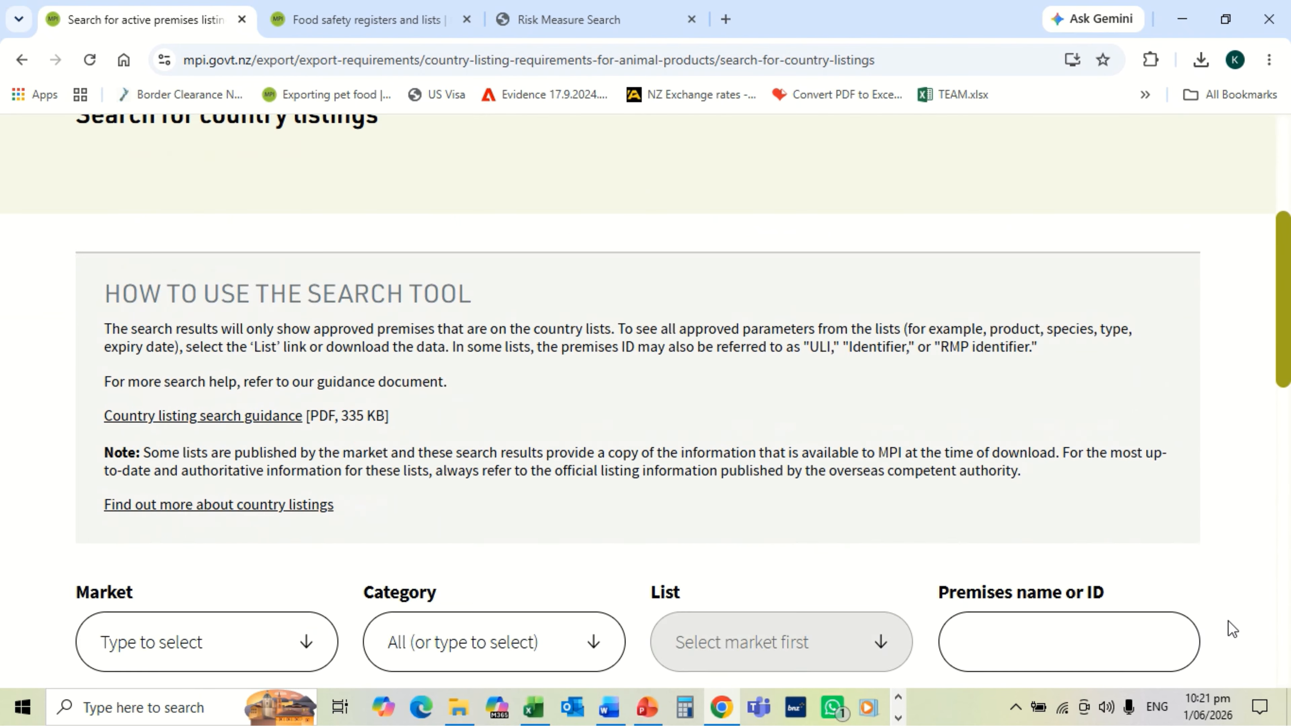
{"action": "scroll", "coordinate": [1233, 629], "scroll_direction": "down", "scroll_amount": 3}
{"action": "scroll", "coordinate": [1233, 629], "scroll_direction": "down", "scroll_amount": 1}
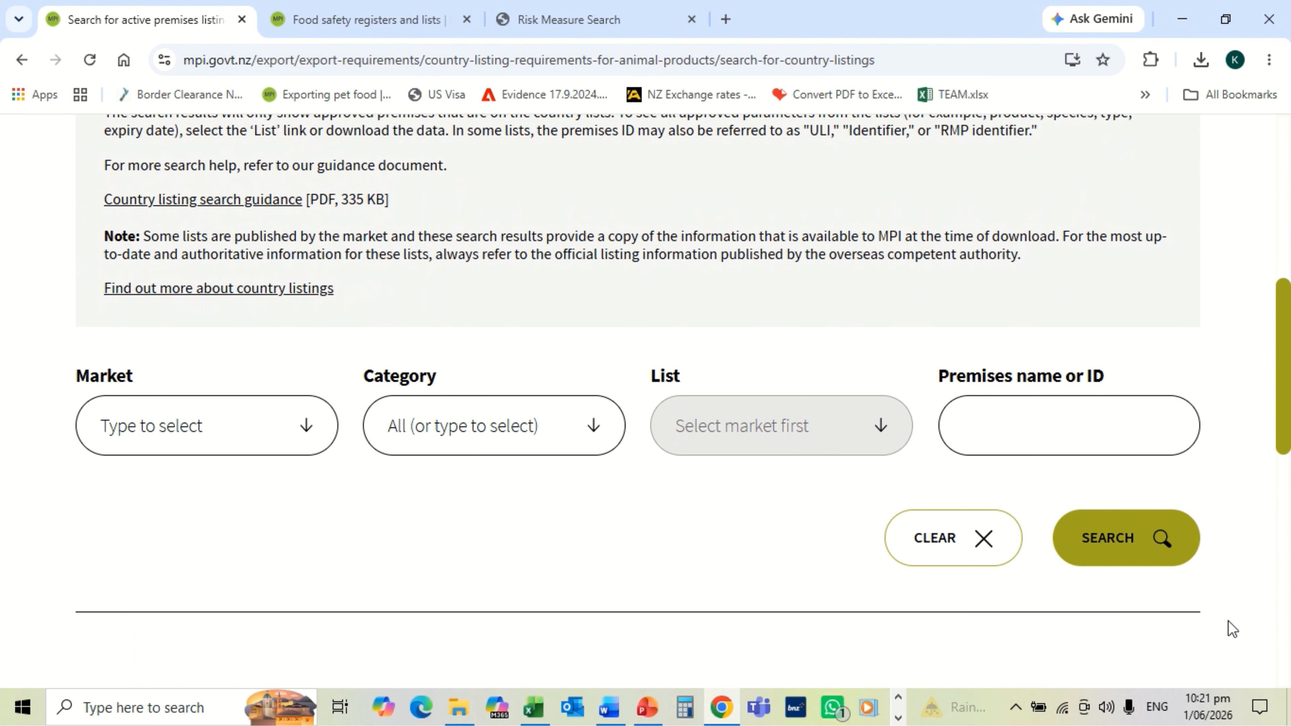
{"action": "scroll", "coordinate": [1233, 629], "scroll_direction": "down", "scroll_amount": 1}
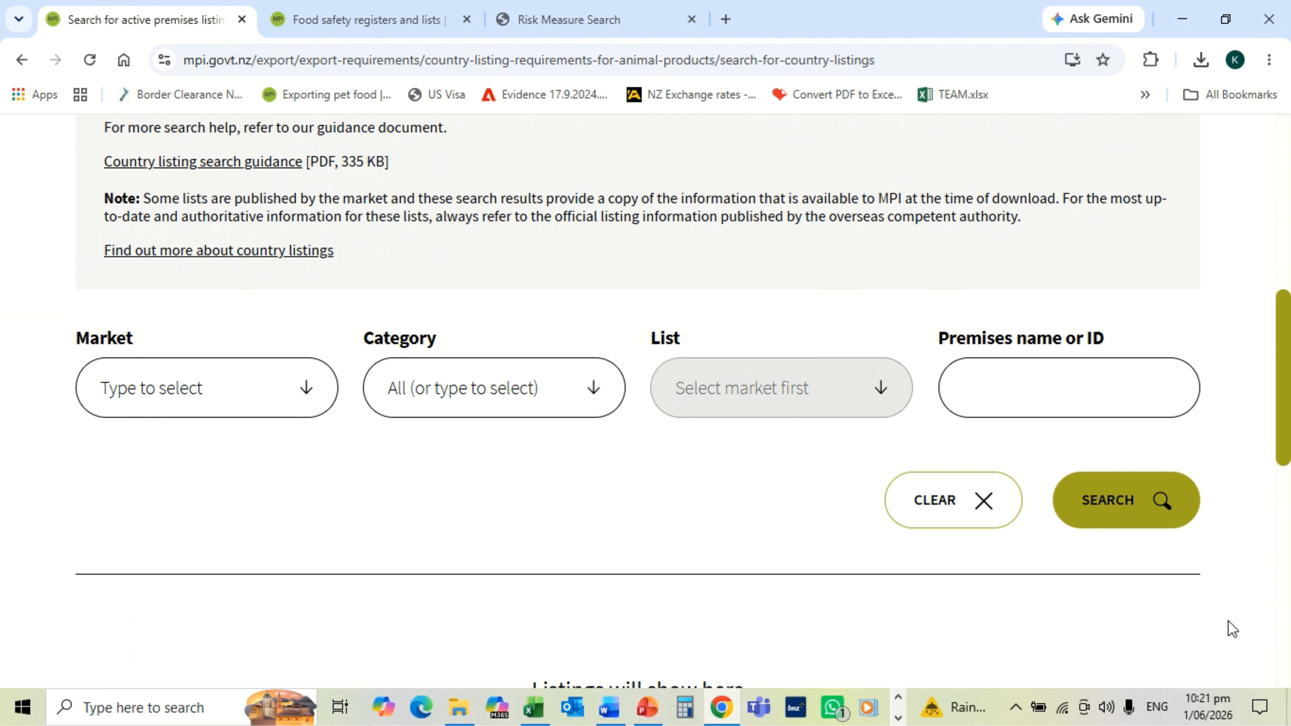
Step: Search all country listings unfiltered and start the detailed results (CSV) download
{"action": "left_click", "coordinate": [1108, 506]}
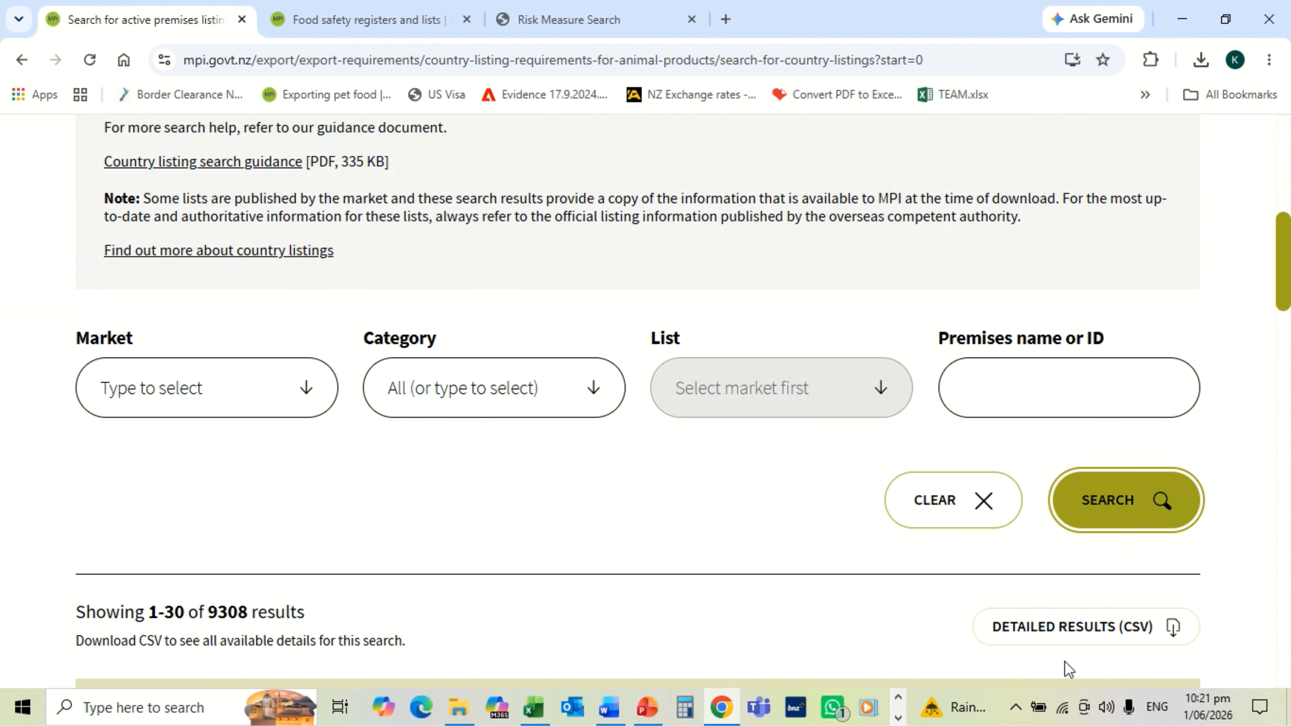
{"action": "left_click", "coordinate": [1140, 629]}
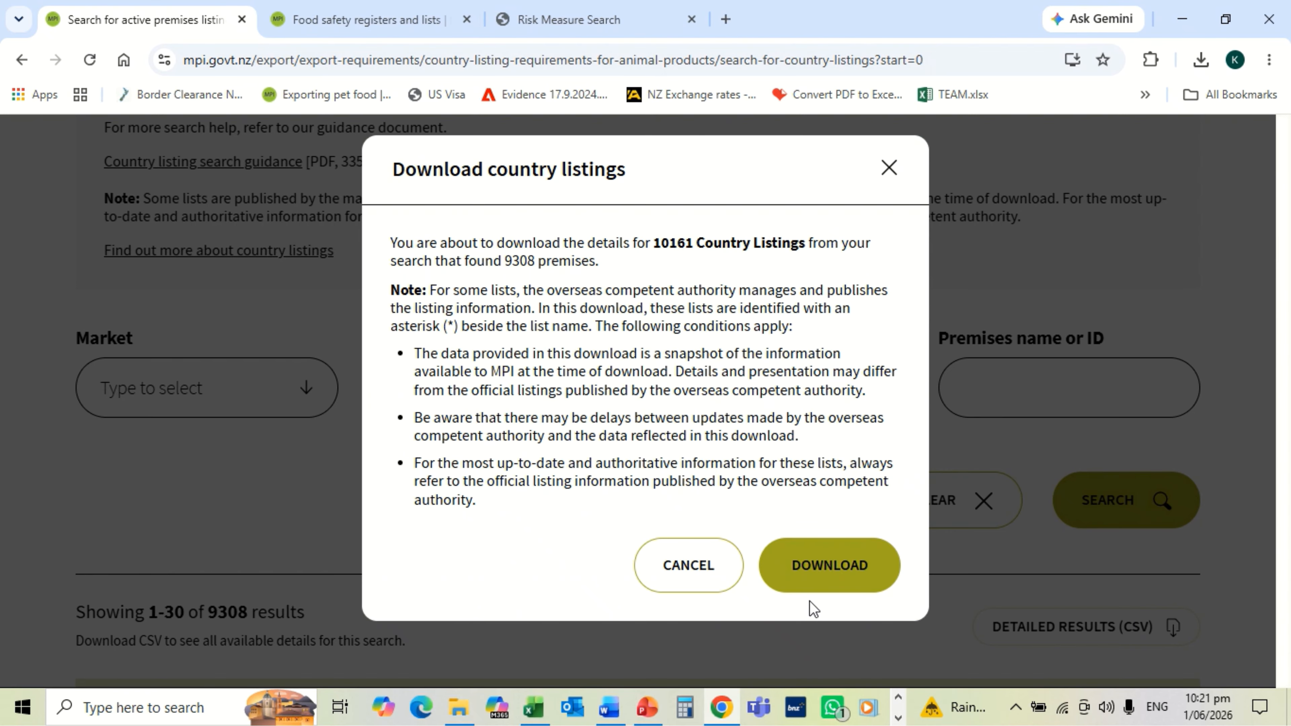
{"action": "left_click", "coordinate": [811, 576]}
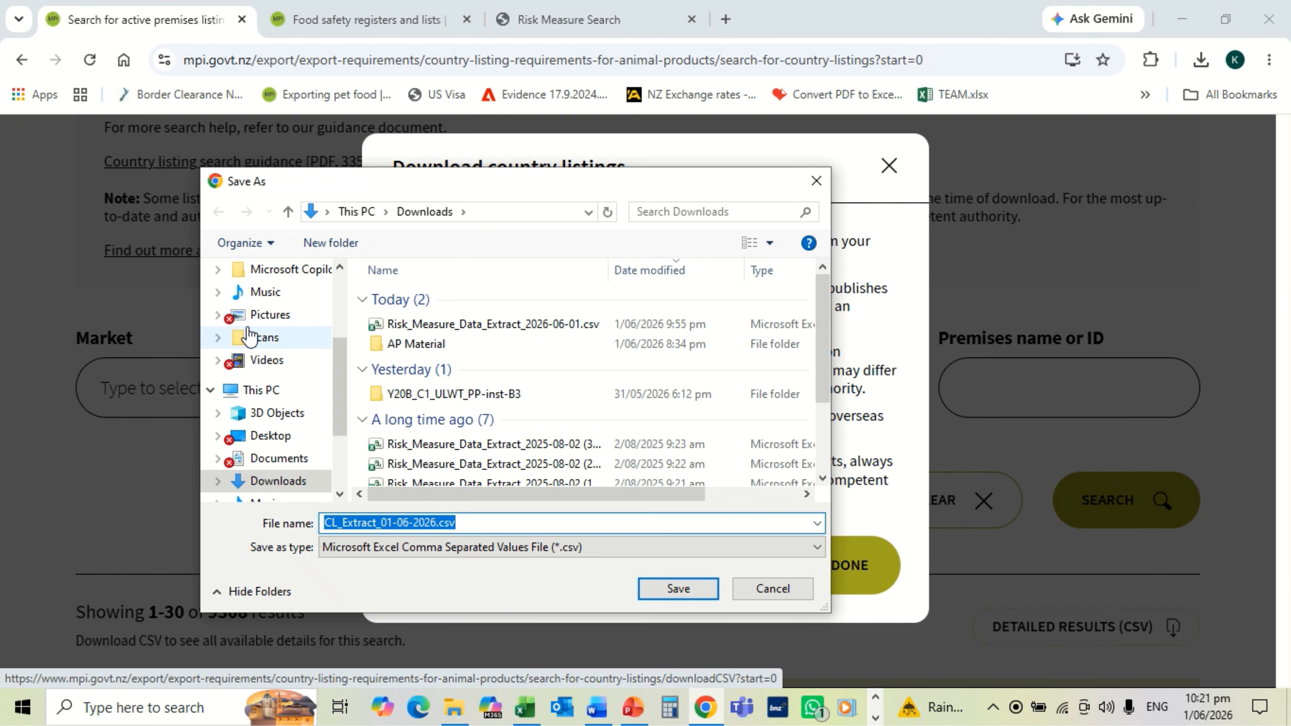
Step: Save the download as Country Listing.csv in AP Material, replacing the earlier copy
{"action": "double_click", "coordinate": [428, 346]}
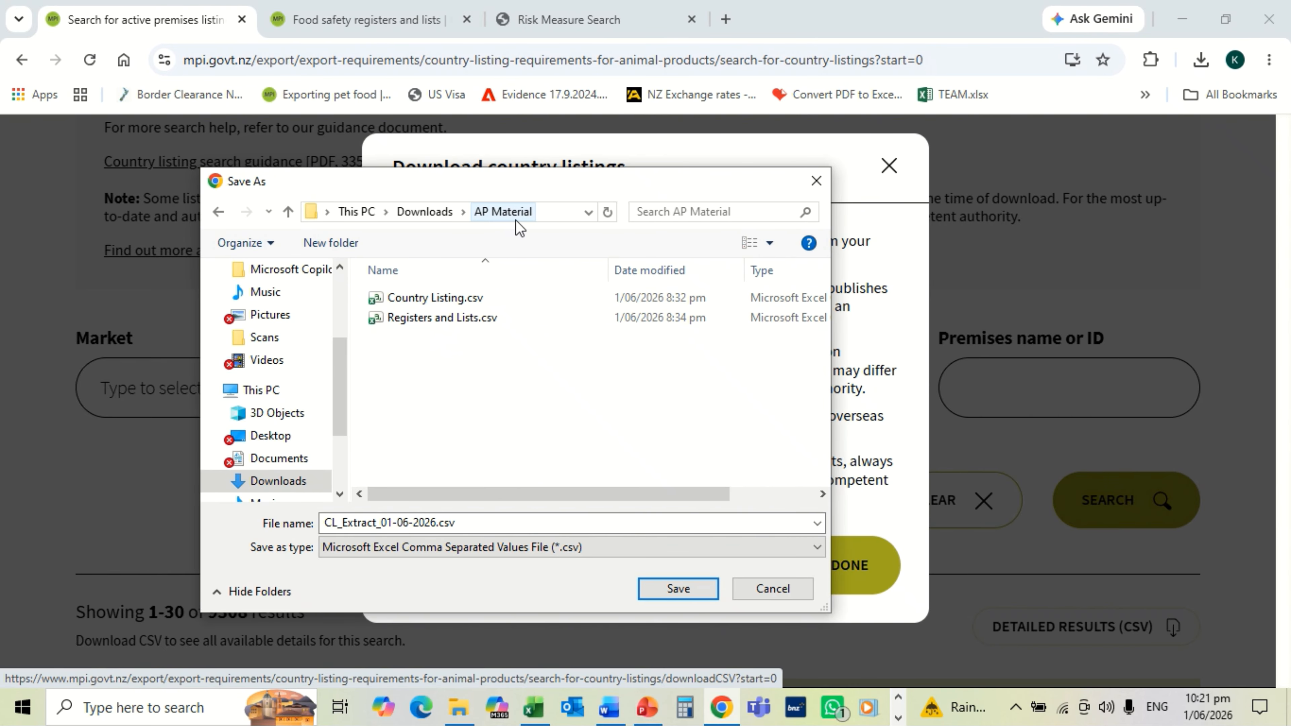
{"action": "left_click", "coordinate": [436, 299]}
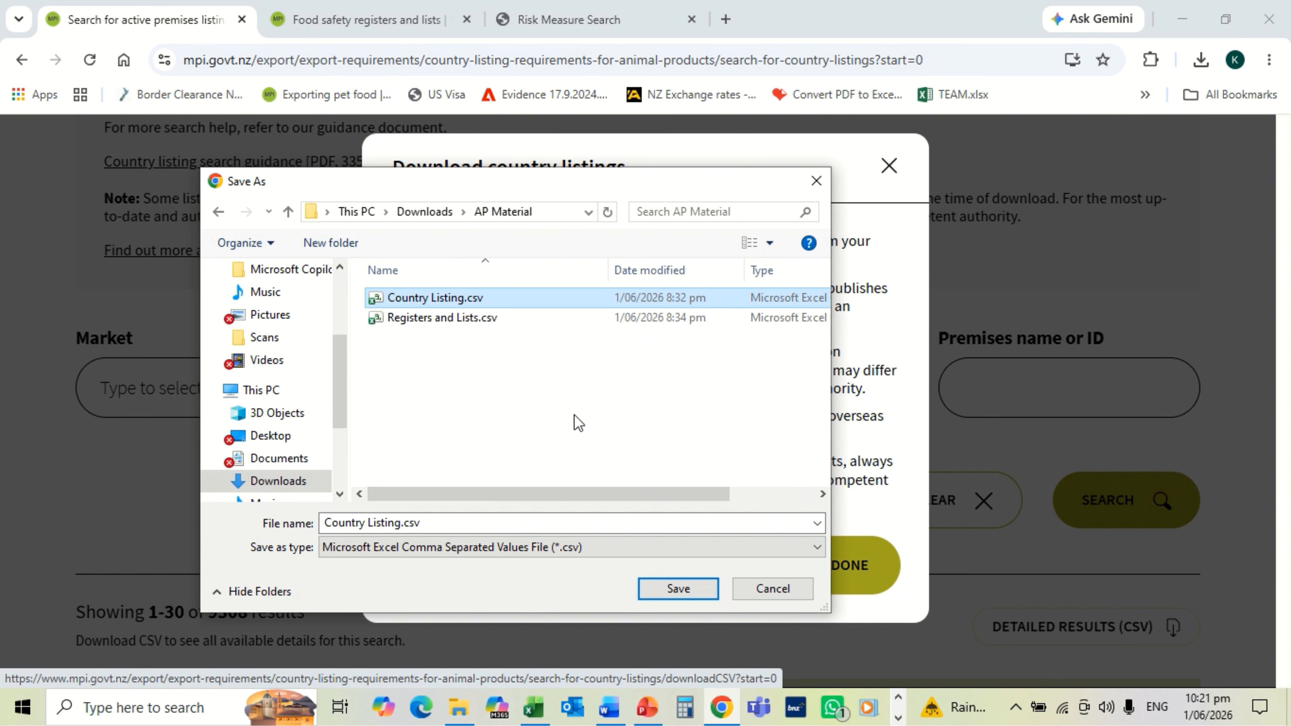
{"action": "left_click", "coordinate": [661, 591]}
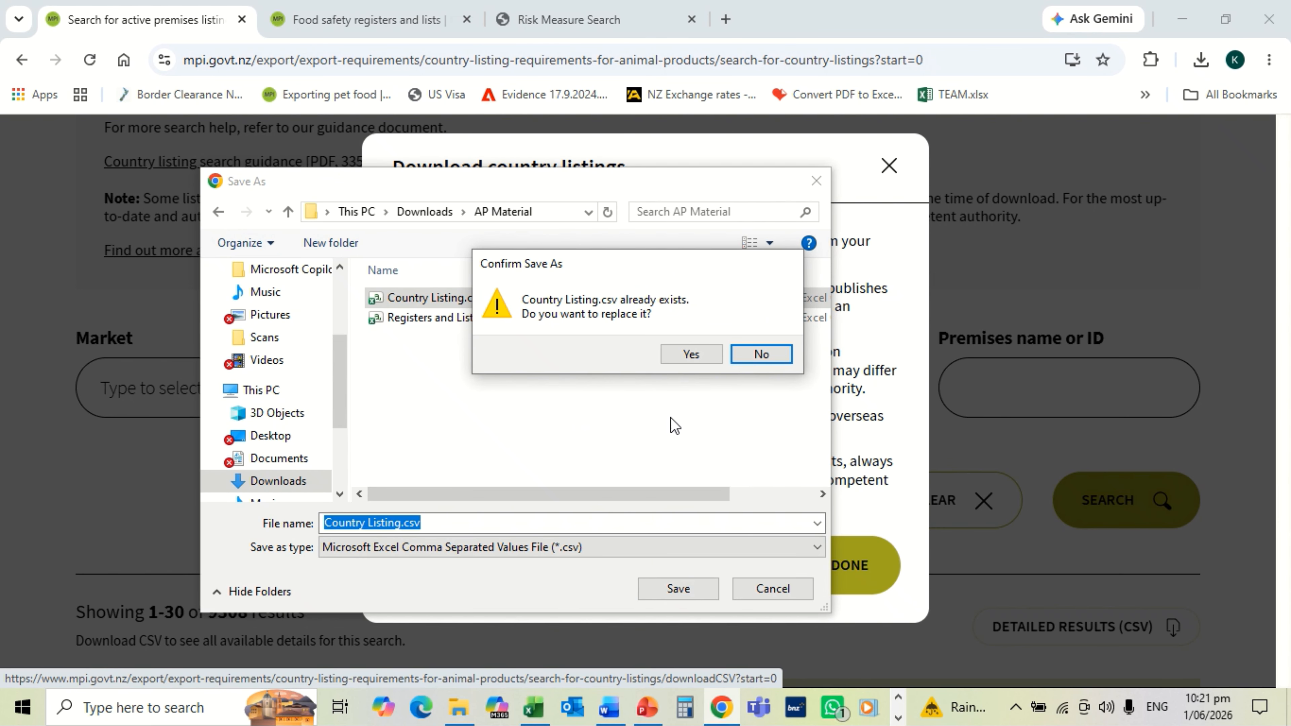
{"action": "left_click", "coordinate": [691, 354]}
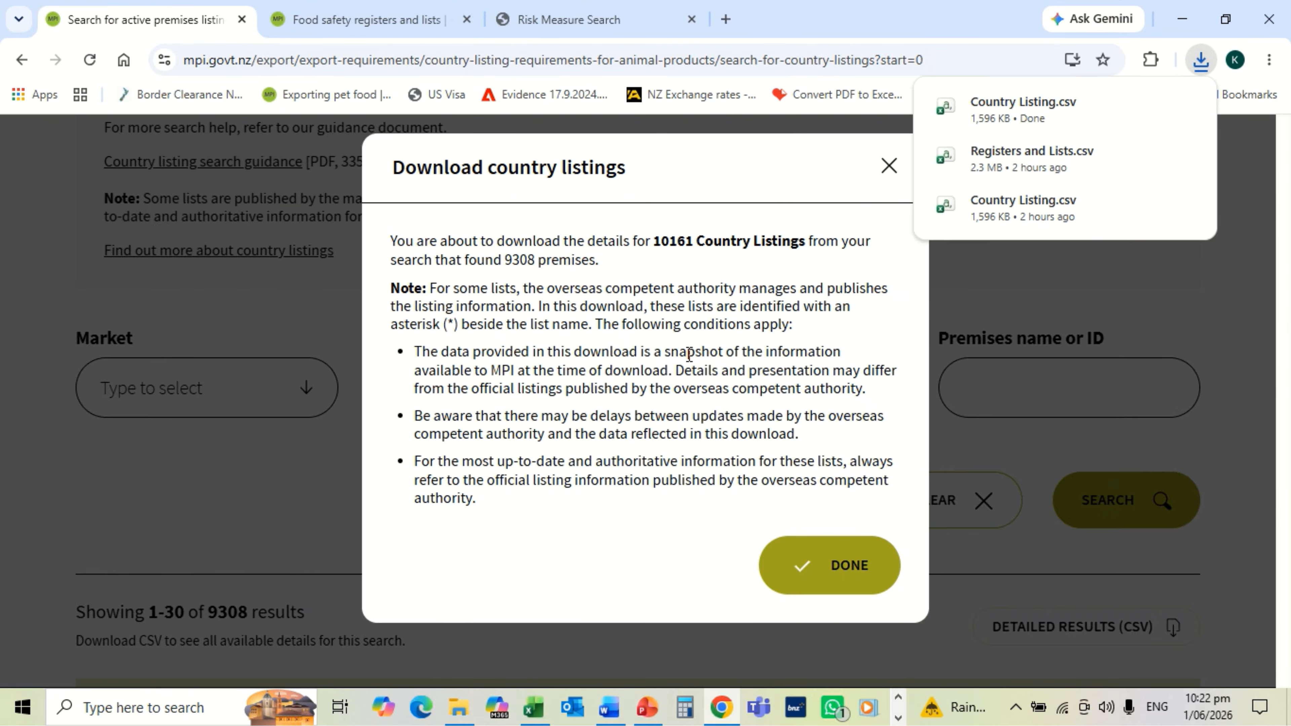
{"action": "left_click", "coordinate": [887, 171]}
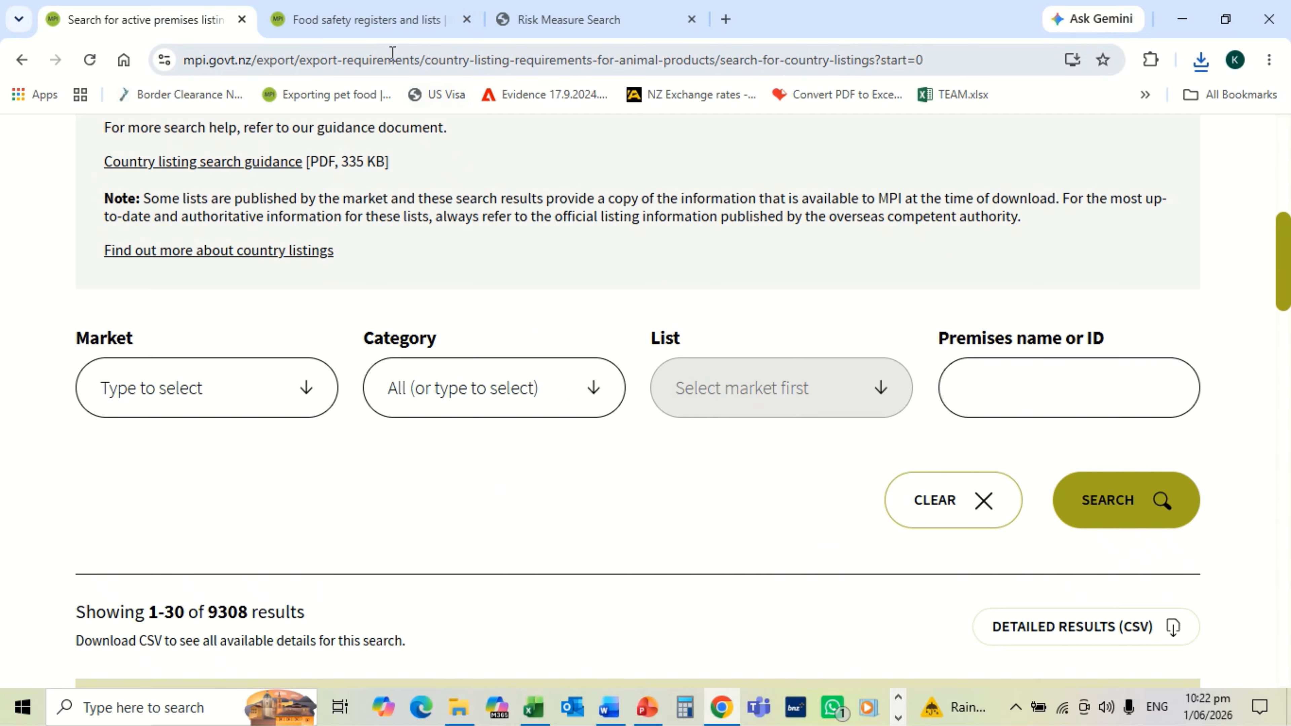
Step: Back on Food safety registers and lists, open the Further (pet food) processors public register
{"action": "left_click", "coordinate": [374, 24]}
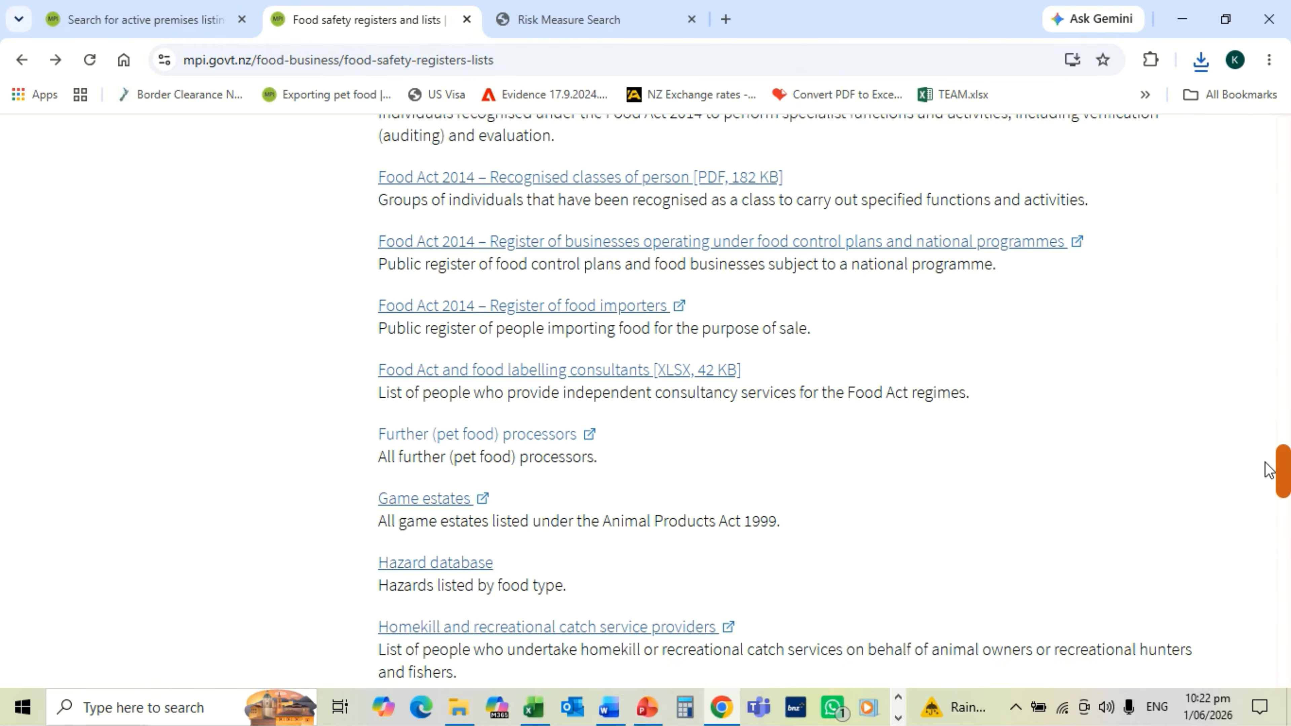
{"action": "mouse_move", "coordinate": [1285, 472]}
{"action": "left_mouse_down"}
{"action": "mouse_move", "coordinate": [1286, 656]}
{"action": "mouse_move", "coordinate": [1278, 470]}
{"action": "left_mouse_up"}
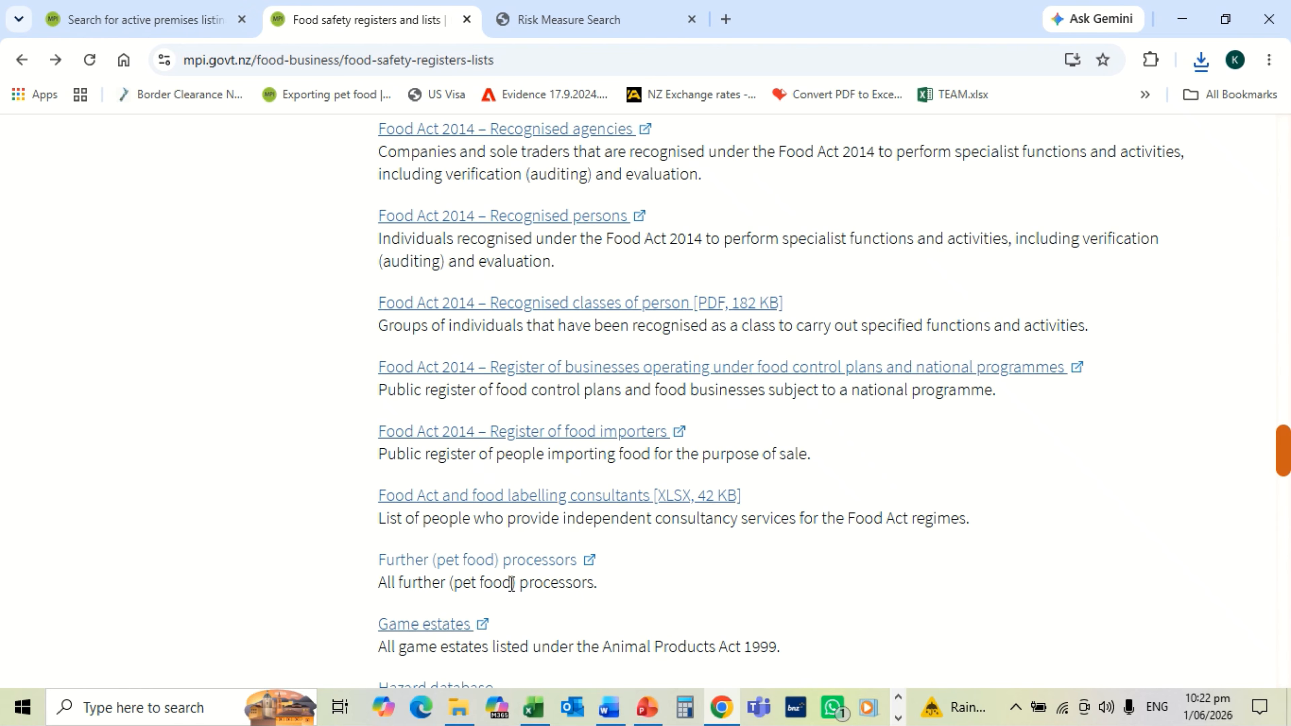
{"action": "left_click", "coordinate": [554, 562]}
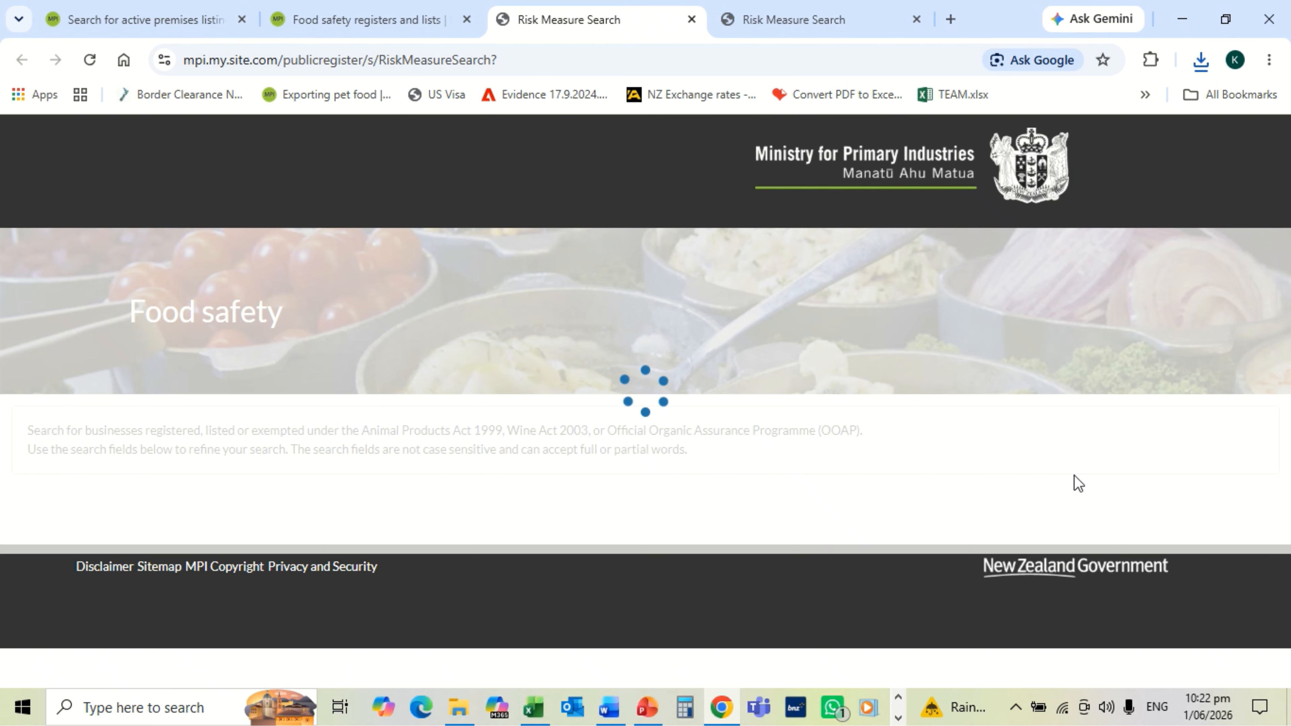
Step: Search all 6457 risk measure records without any filters
{"action": "scroll", "coordinate": [1074, 475], "scroll_direction": "down", "scroll_amount": 3}
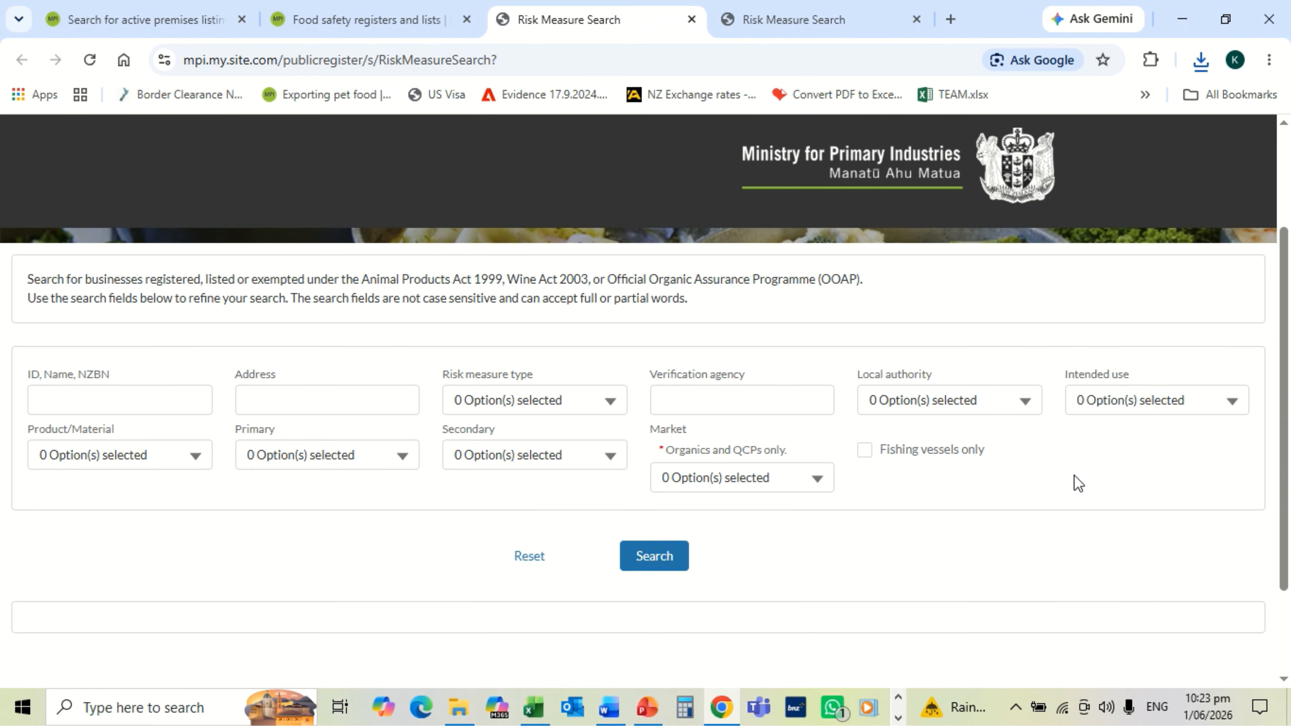
{"action": "left_click", "coordinate": [642, 524]}
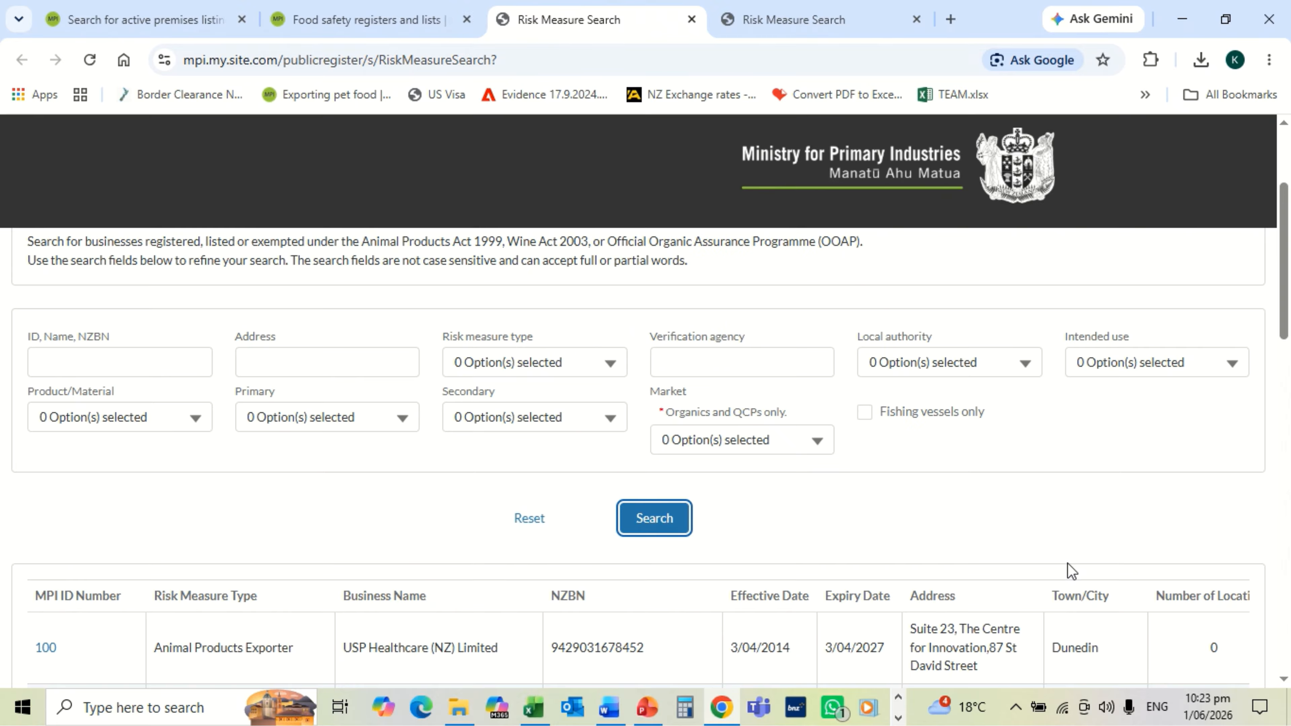
{"action": "scroll", "coordinate": [1070, 571], "scroll_direction": "down", "scroll_amount": 20}
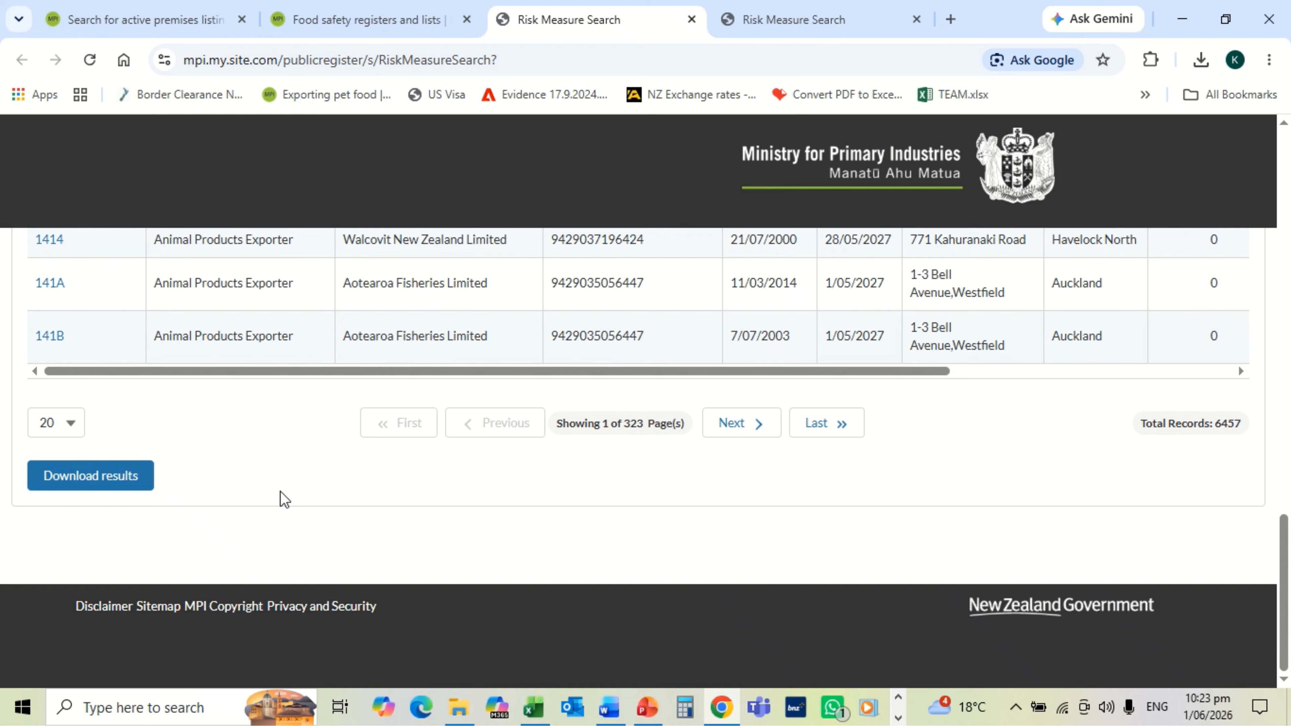
Step: Download the results as Registers and Lists.csv in AP Material, replacing the old file
{"action": "left_click", "coordinate": [100, 484]}
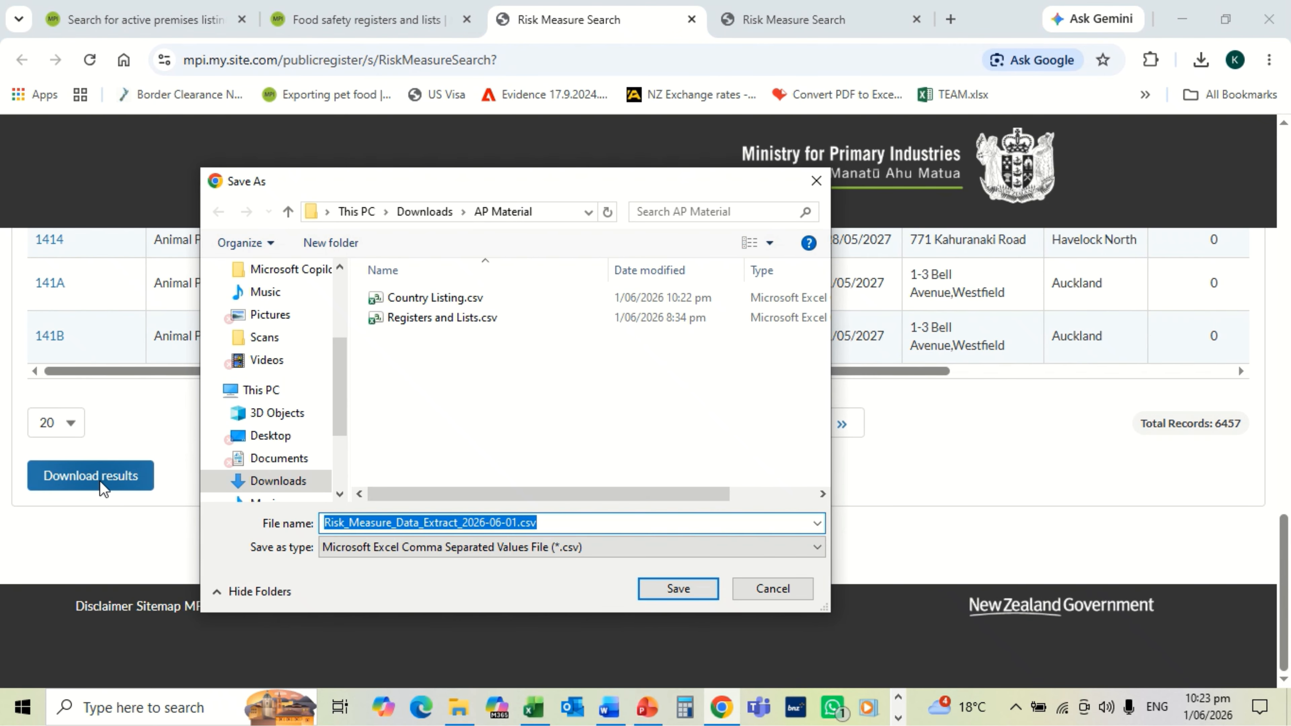
{"action": "left_click", "coordinate": [444, 320]}
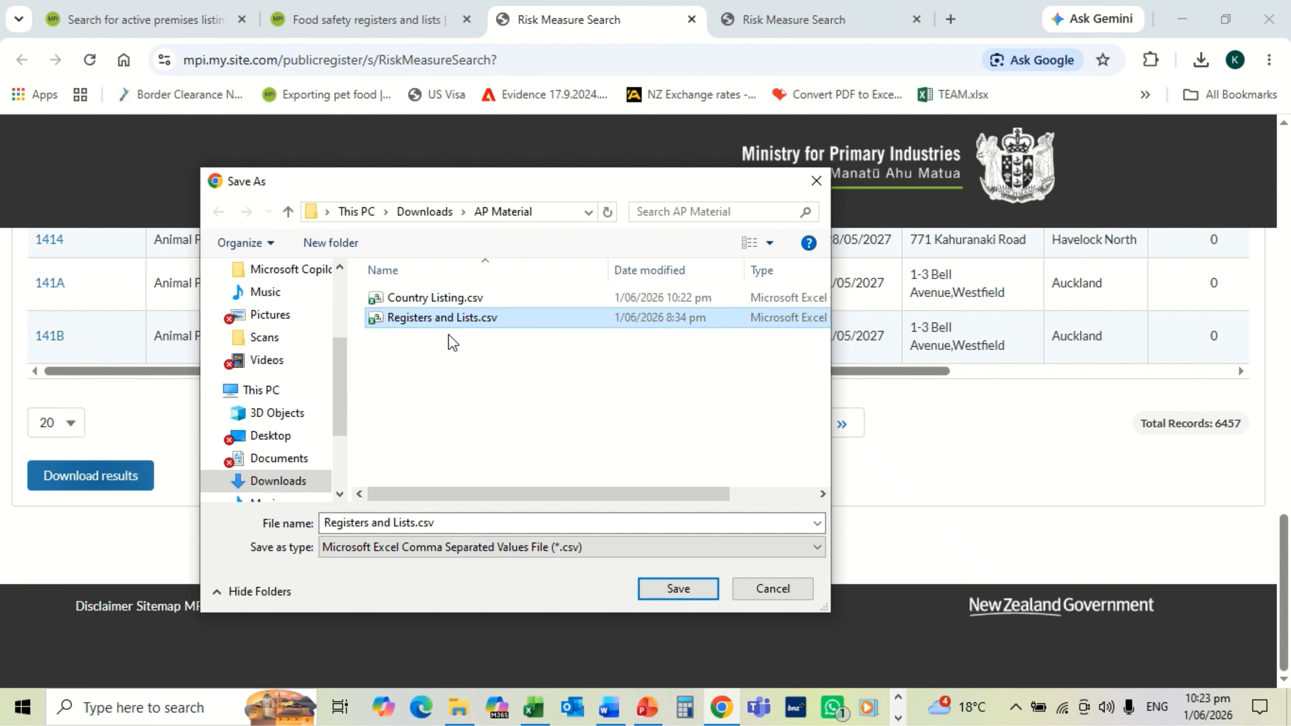
{"action": "left_click", "coordinate": [655, 587]}
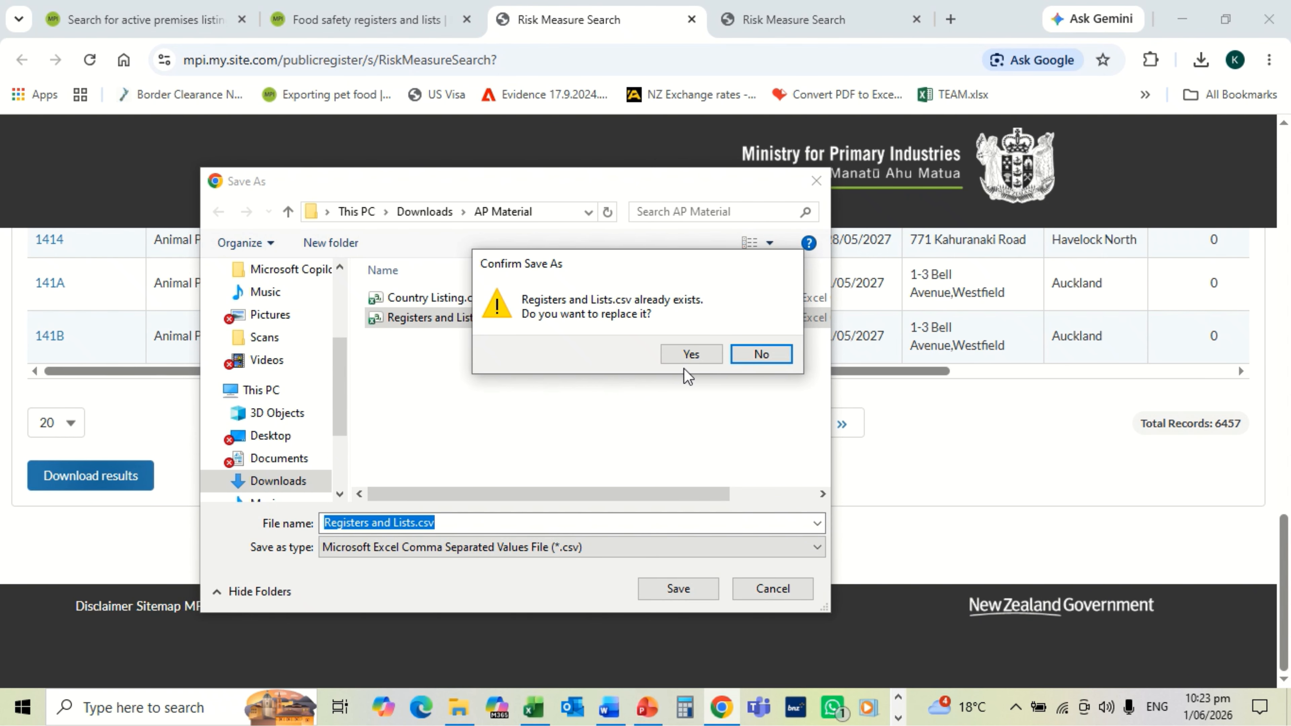
{"action": "left_click", "coordinate": [690, 359]}
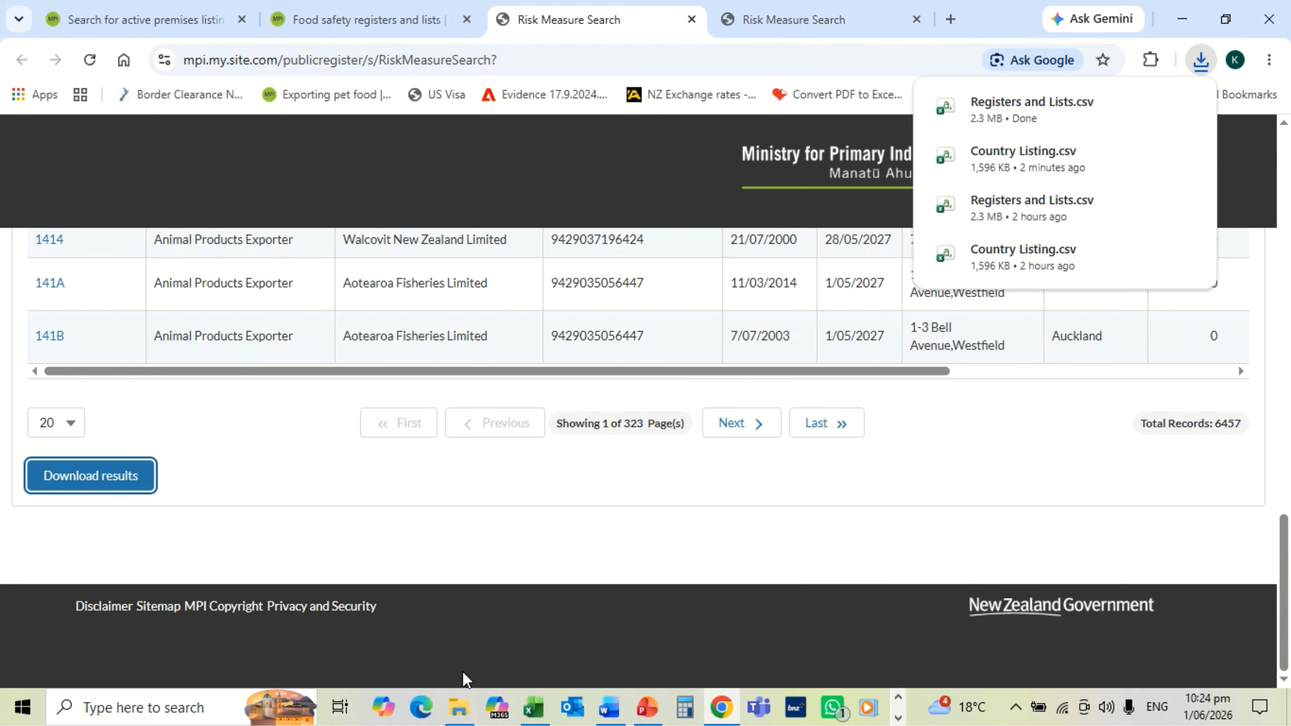
{"action": "left_click", "coordinate": [459, 707]}
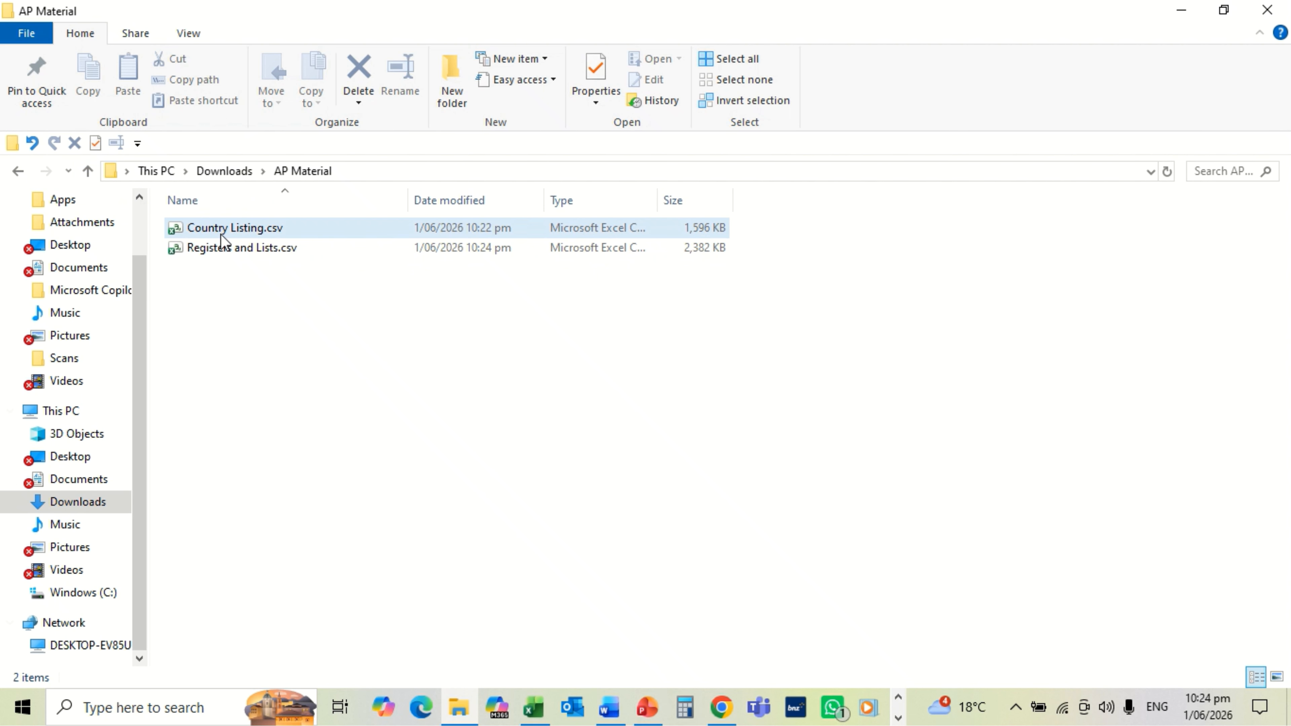
Step: In Downloads, copy the AP Material folder's full path with Copy path
{"action": "left_click", "coordinate": [88, 171]}
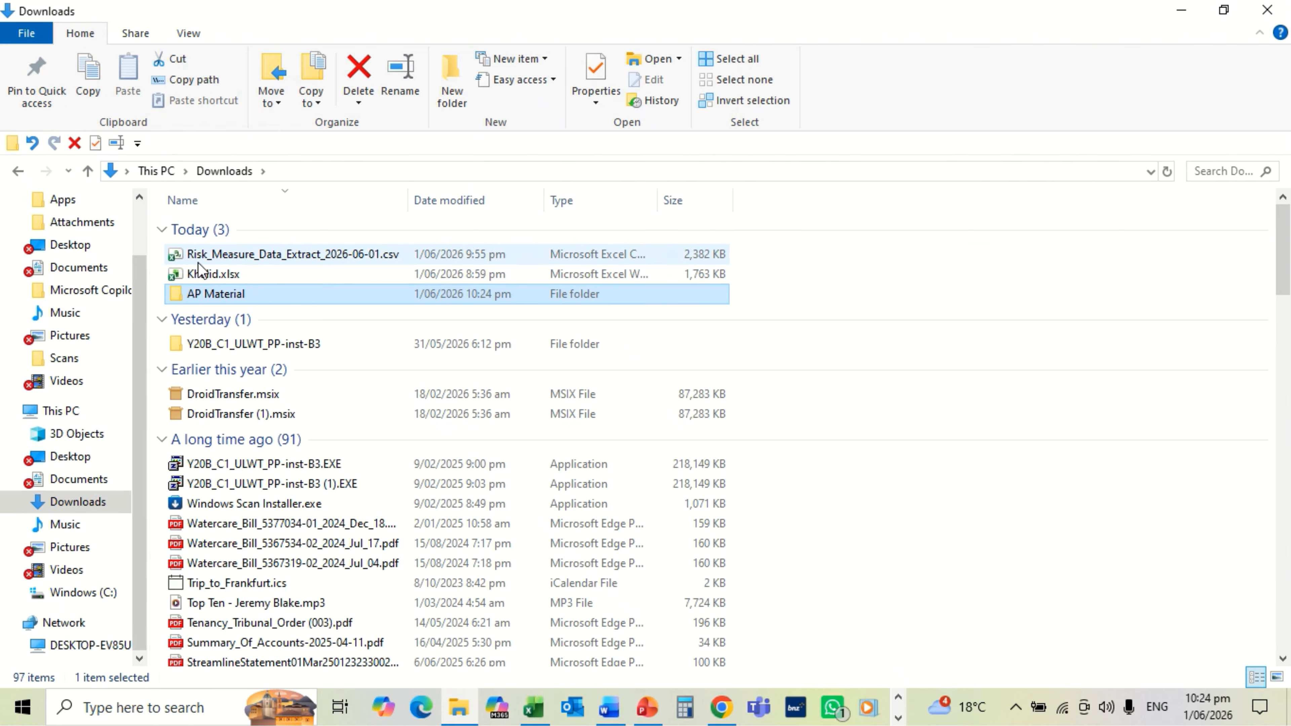
{"action": "mouse_move", "coordinate": [229, 292]}
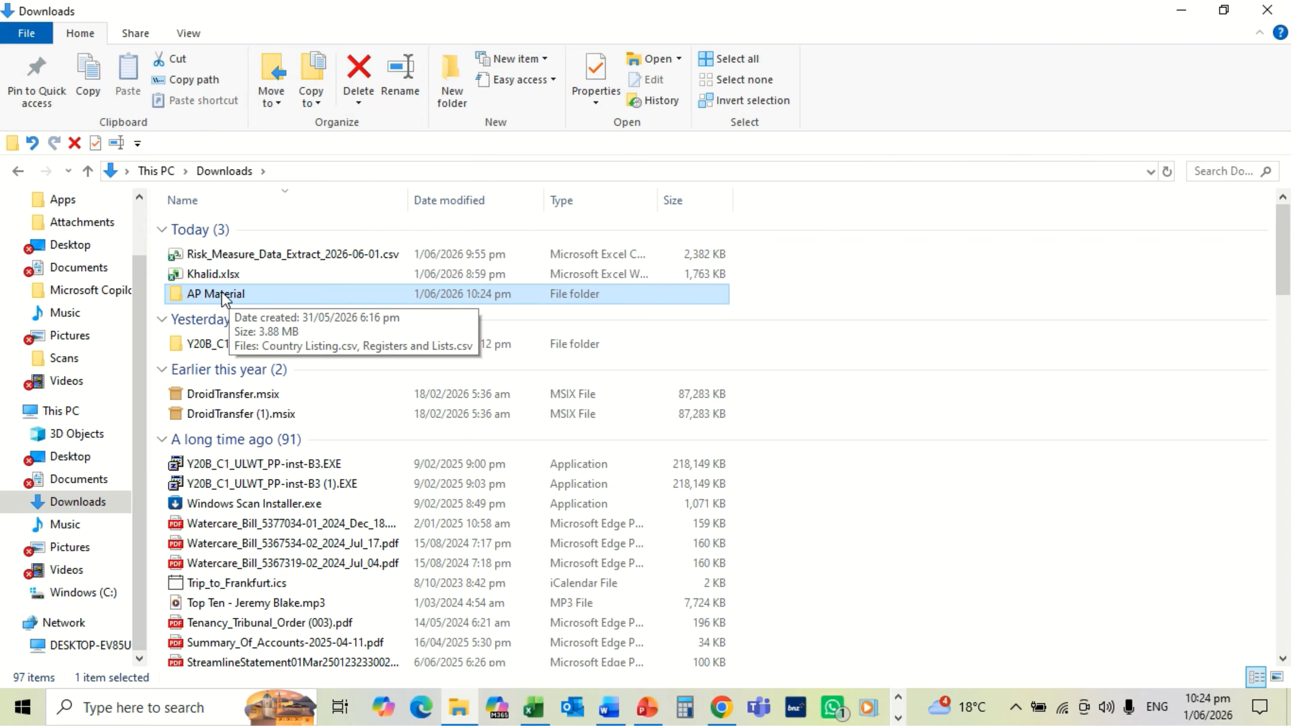
{"action": "left_click", "coordinate": [202, 82]}
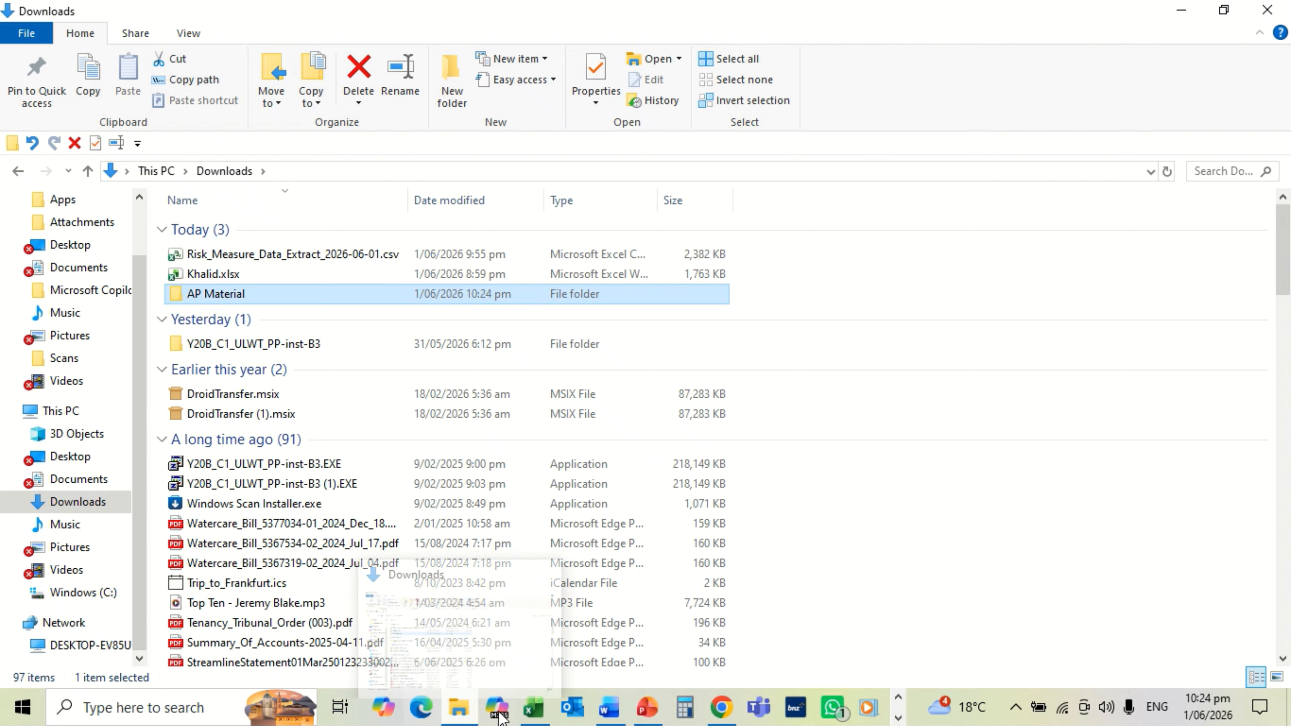
{"action": "left_click", "coordinate": [543, 710]}
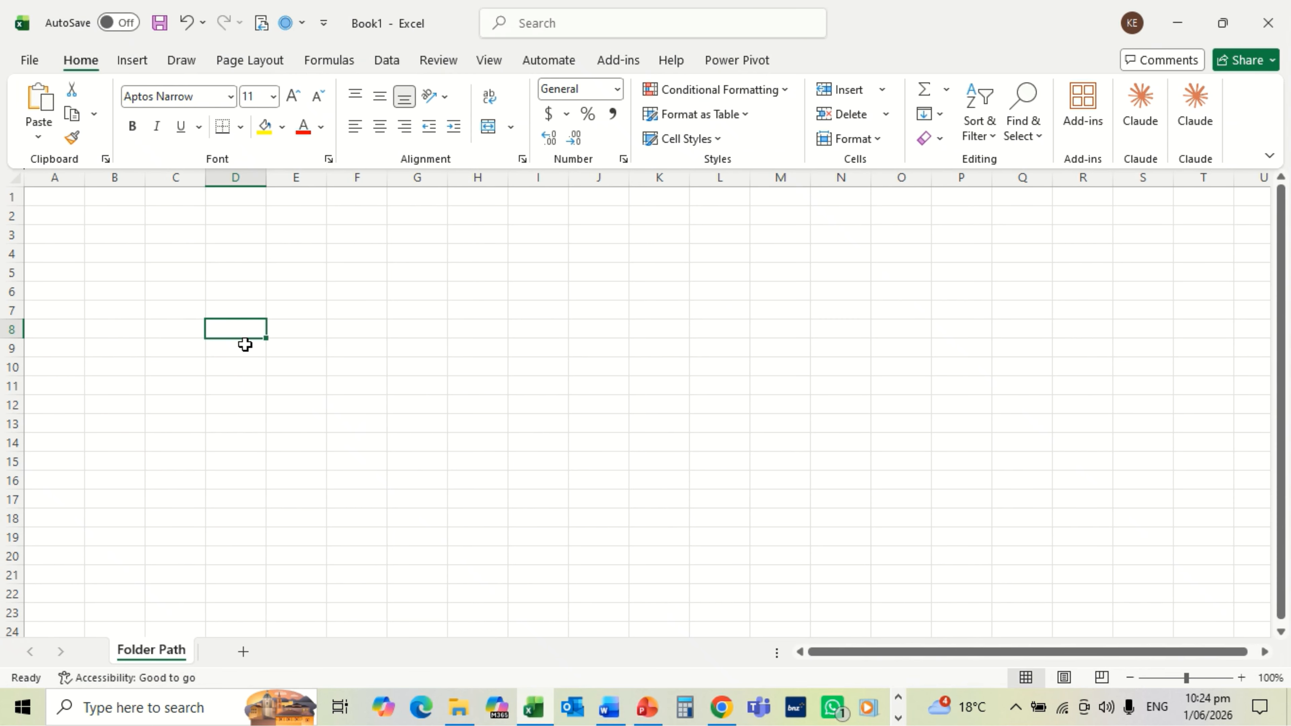
Step: Paste the folder path as text into D8 and enter header APCountryListing in D7
{"action": "right_click", "coordinate": [237, 335]}
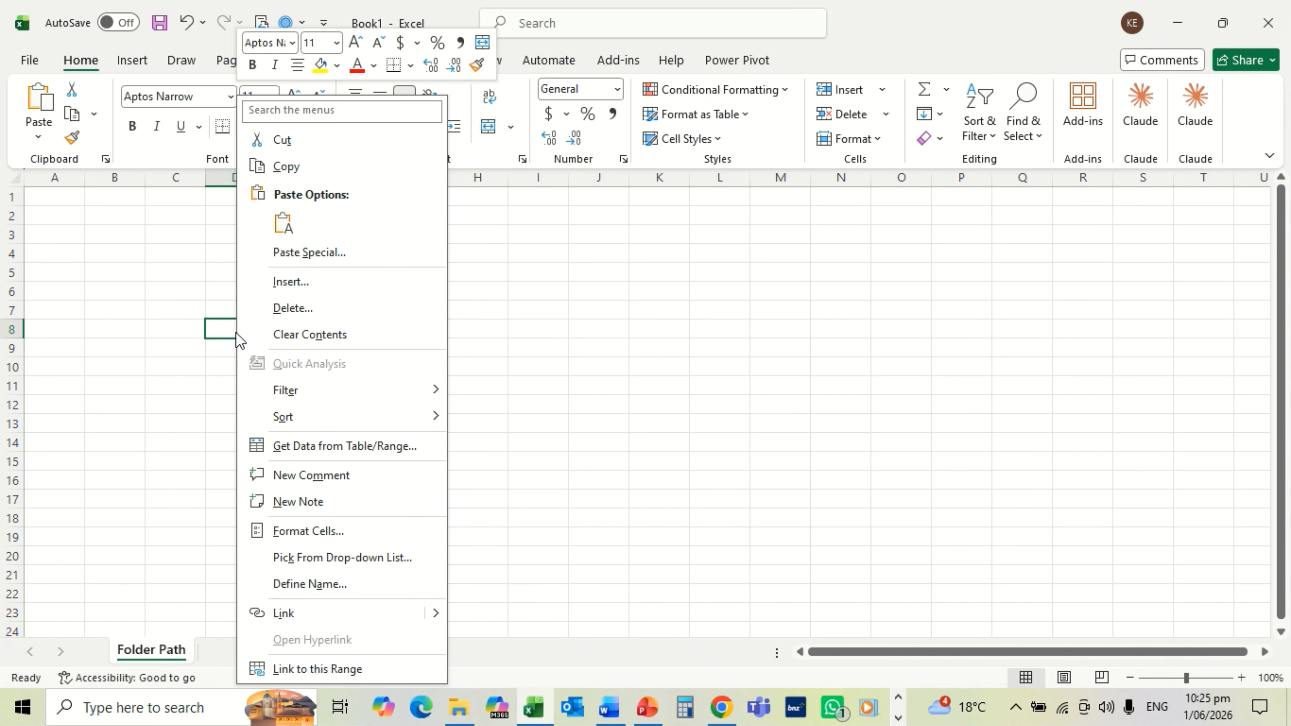
{"action": "left_click", "coordinate": [282, 223]}
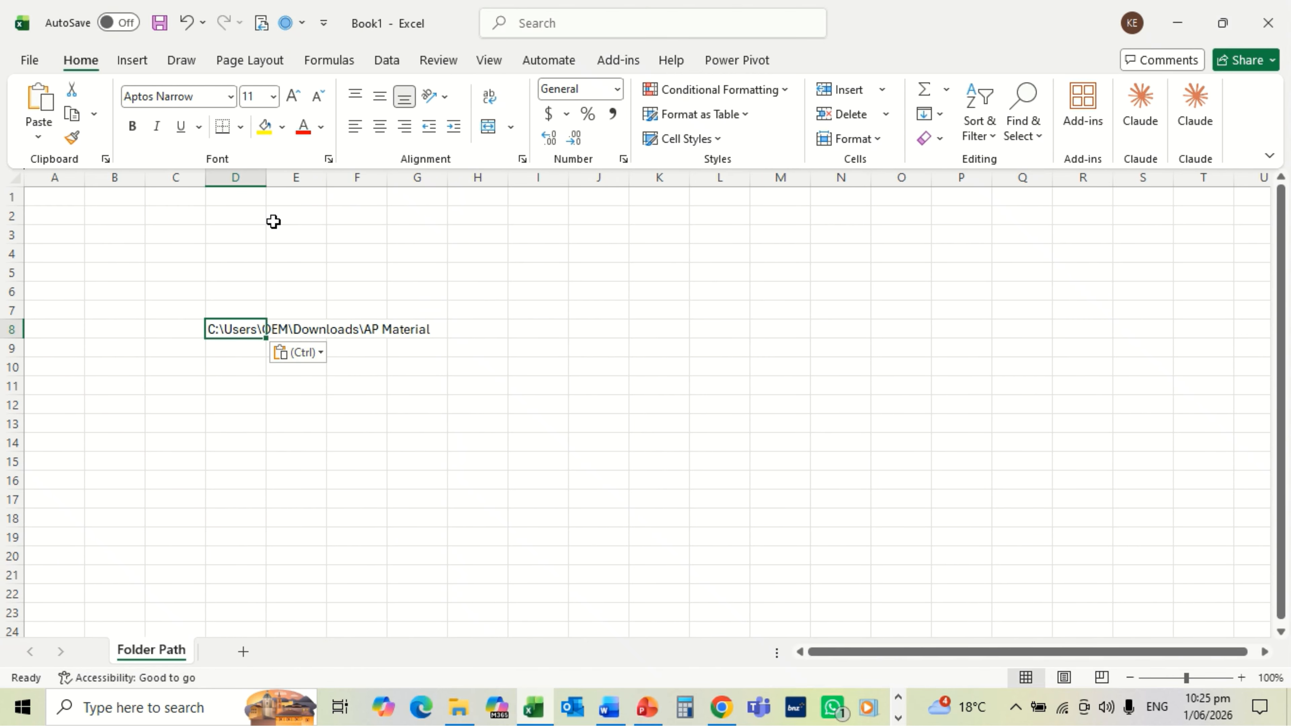
{"action": "left_click", "coordinate": [222, 309]}
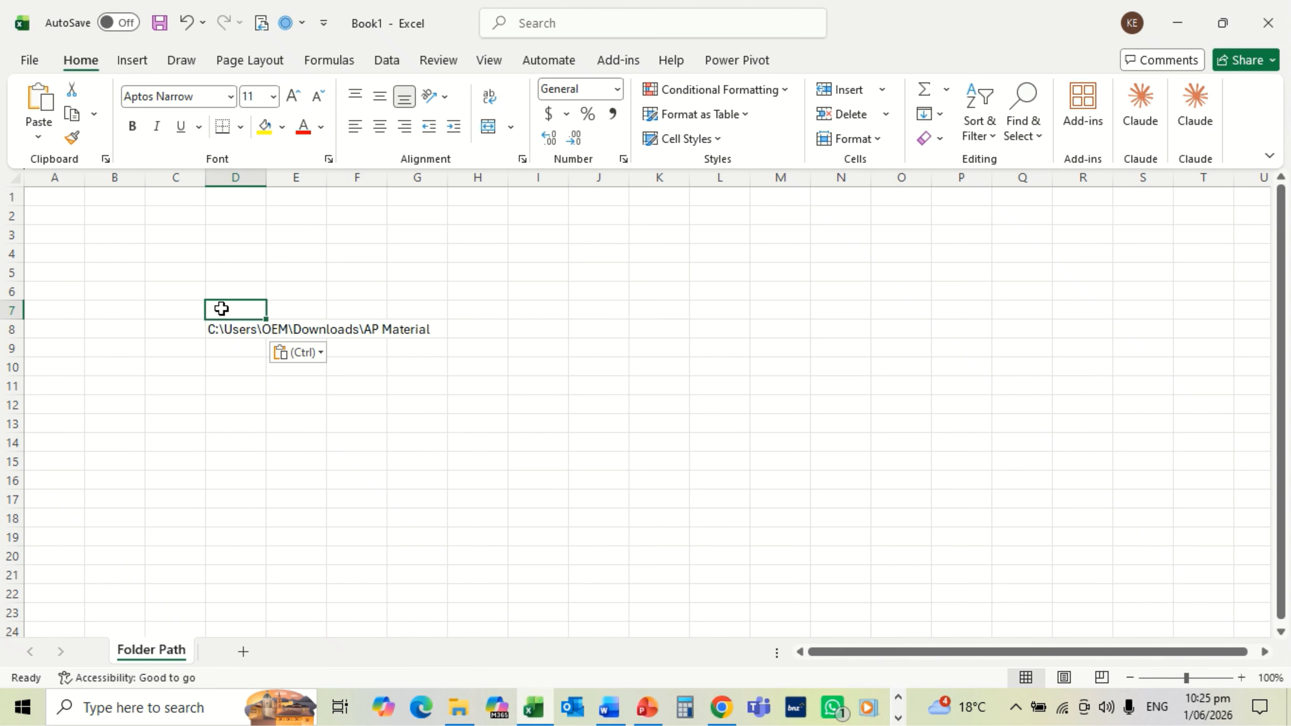
{"action": "type", "text": "A"}
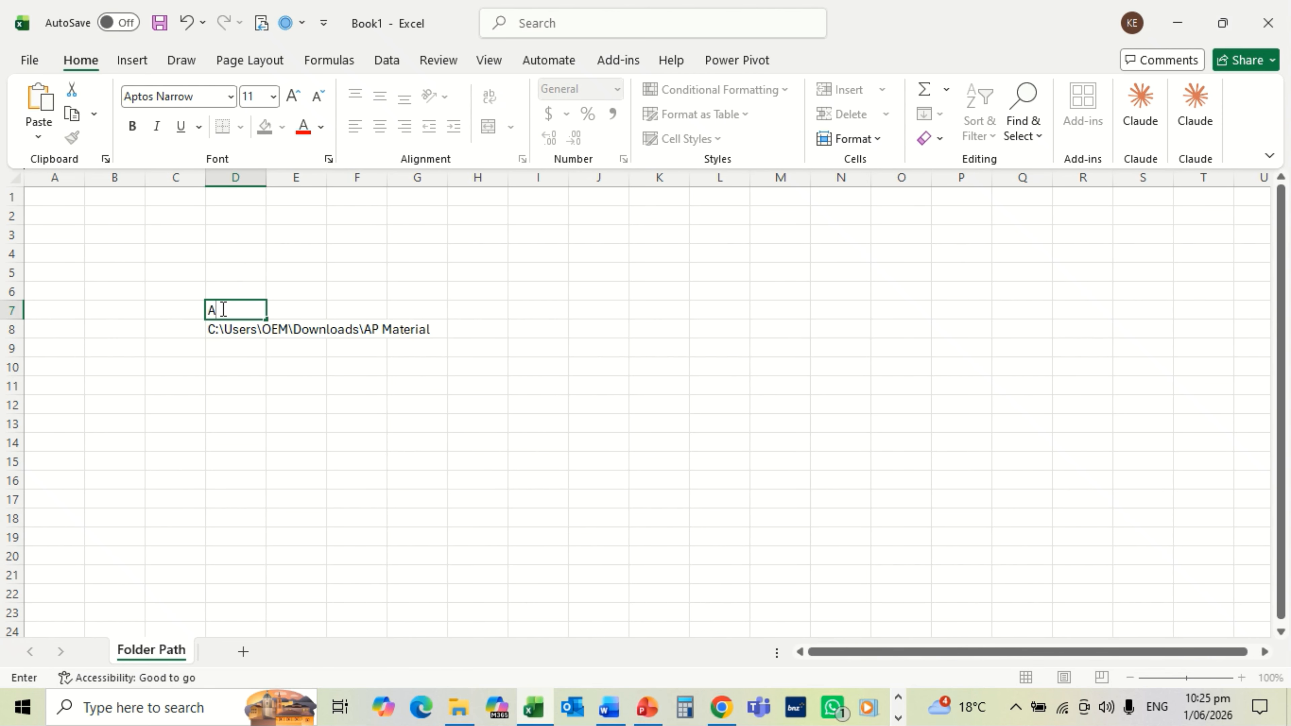
{"action": "type", "text": "PCountryList"}
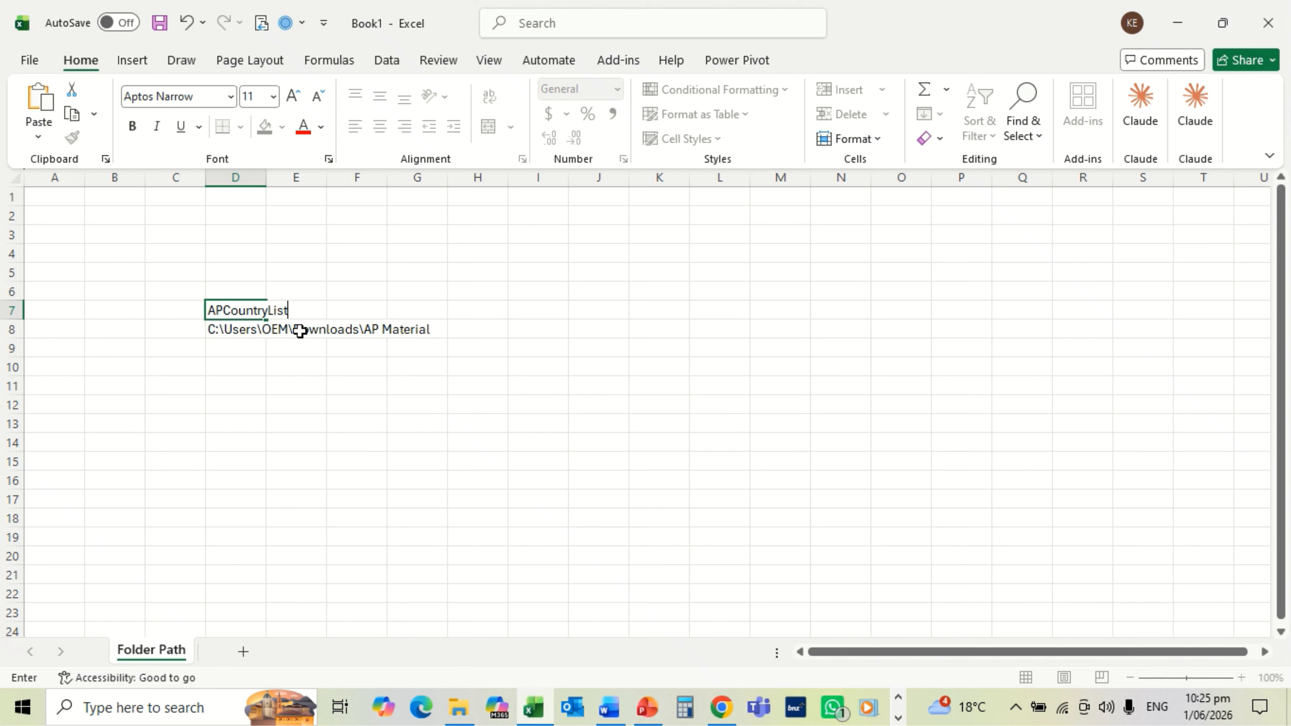
{"action": "type", "text": "ing"}
{"action": "key", "text": "Return"}
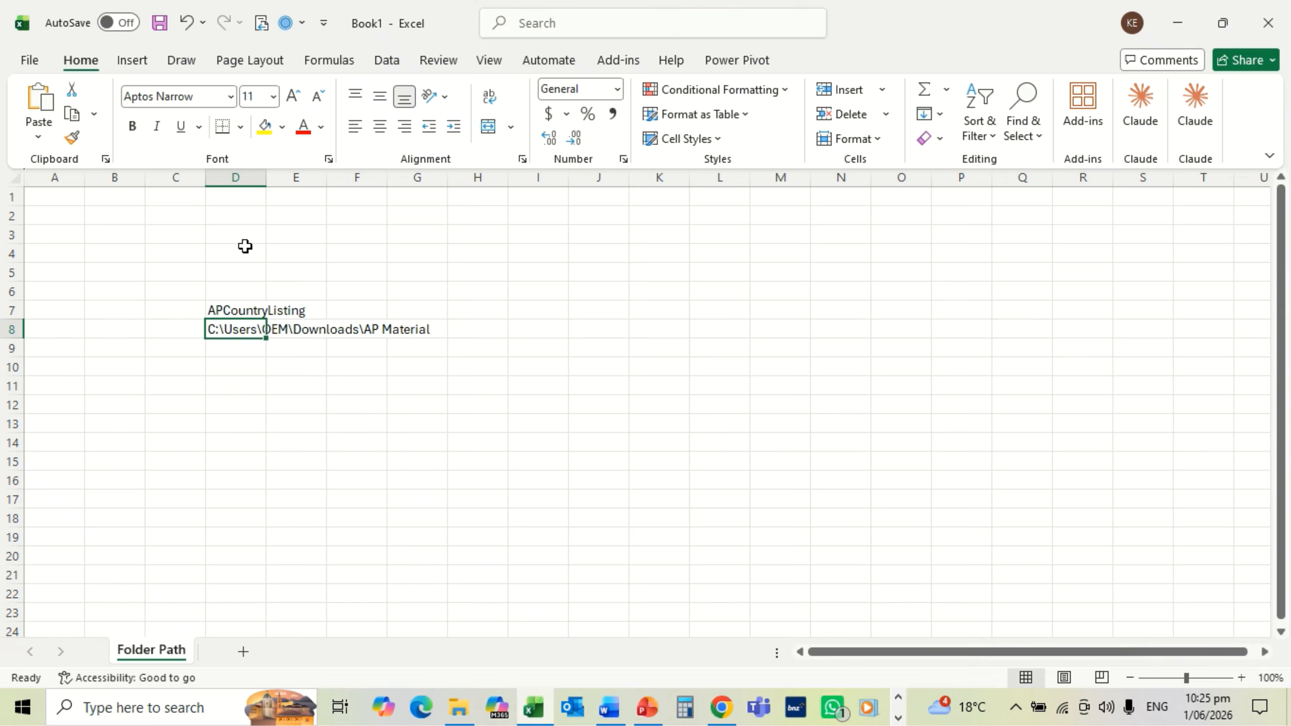
Step: Turn D7:D8 into a table with headers and autofit column D to the path
{"action": "left_click", "coordinate": [135, 63]}
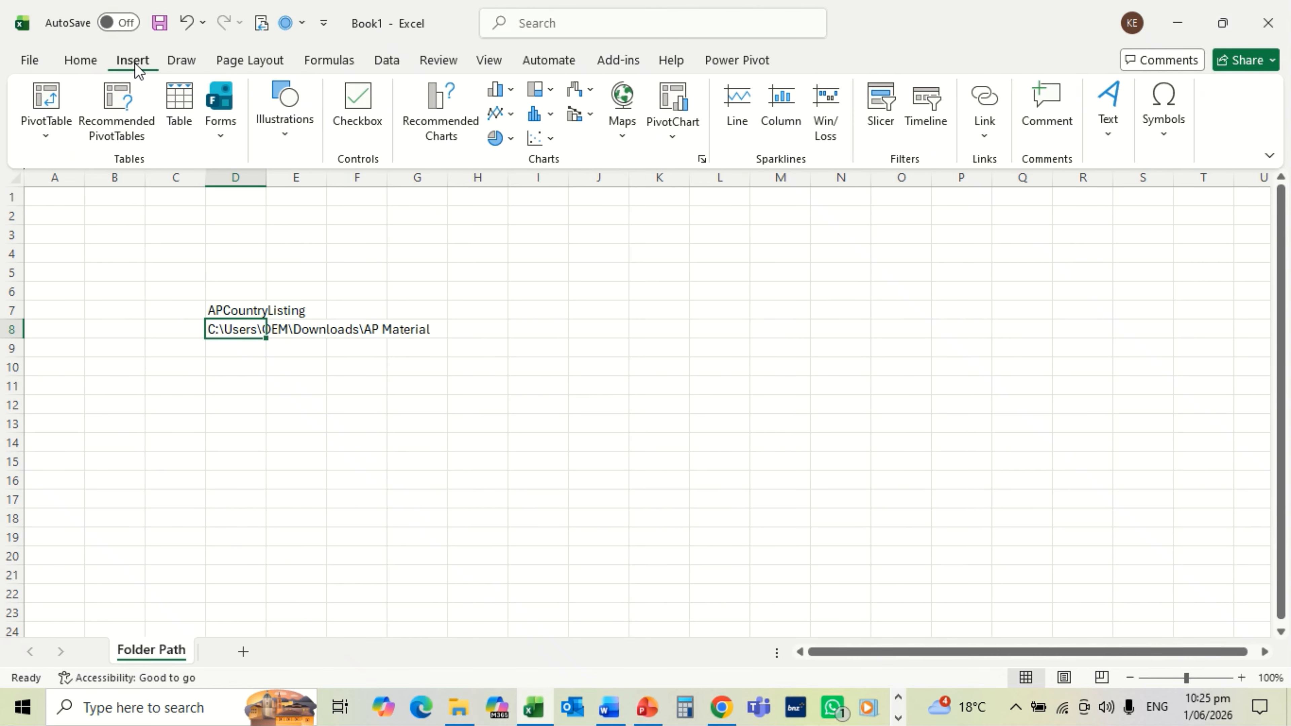
{"action": "left_click", "coordinate": [175, 112]}
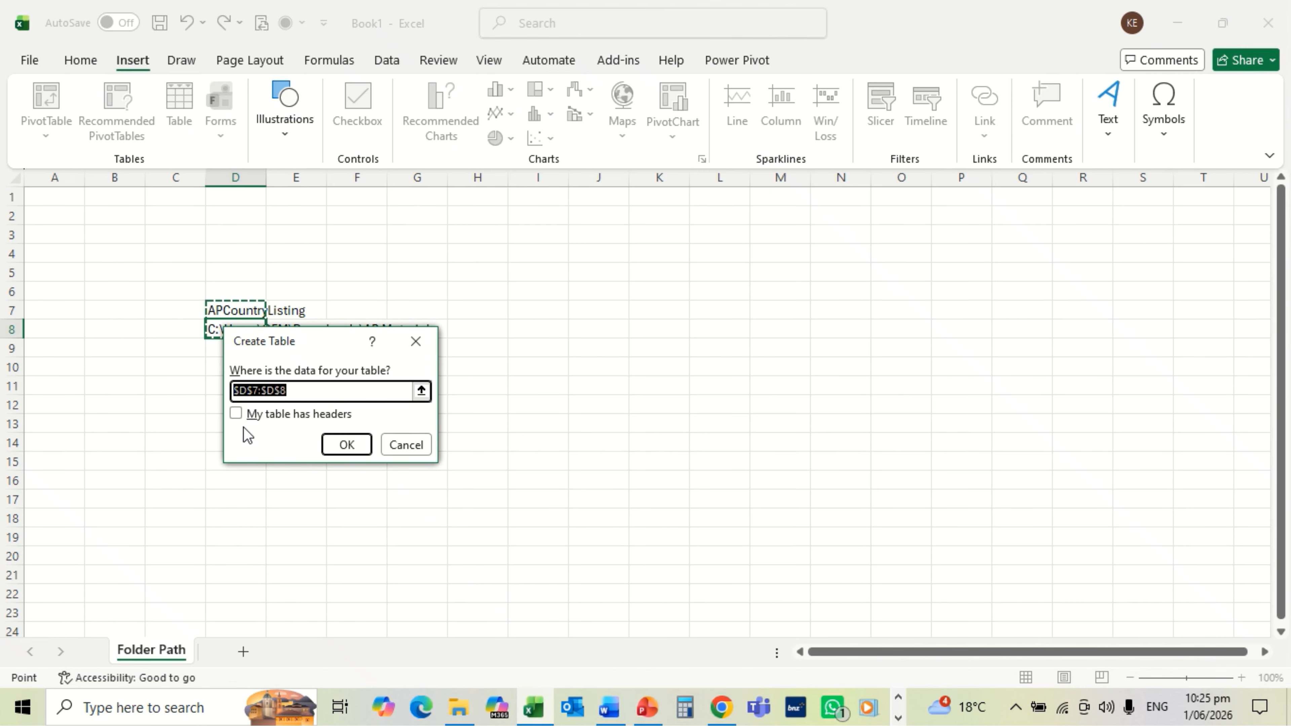
{"action": "left_click", "coordinate": [237, 414]}
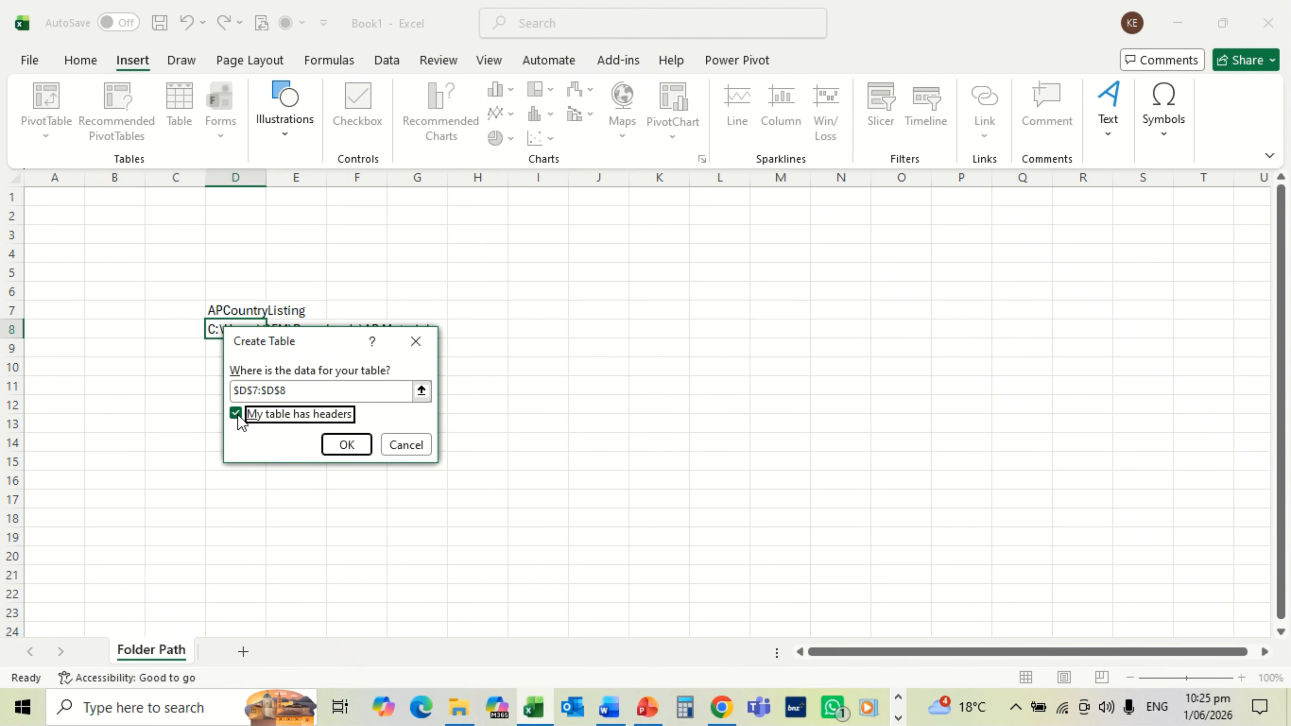
{"action": "left_click", "coordinate": [334, 446]}
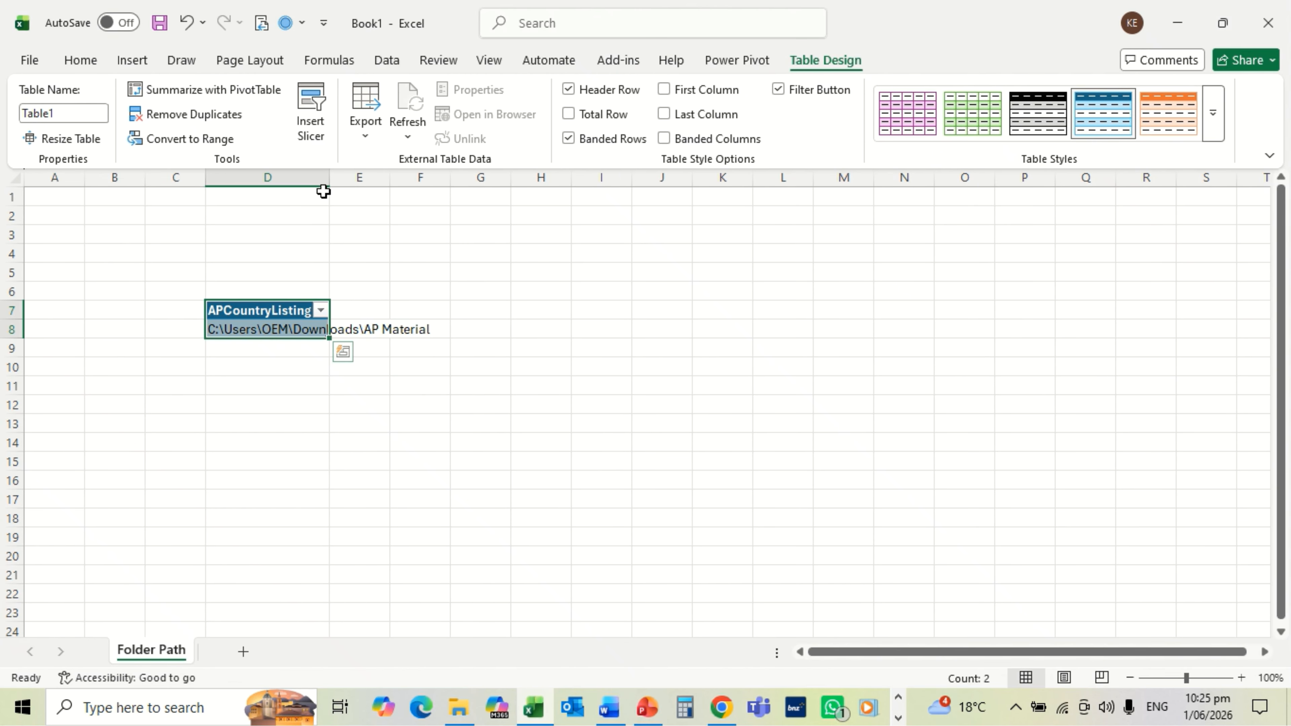
{"action": "double_click", "coordinate": [331, 178]}
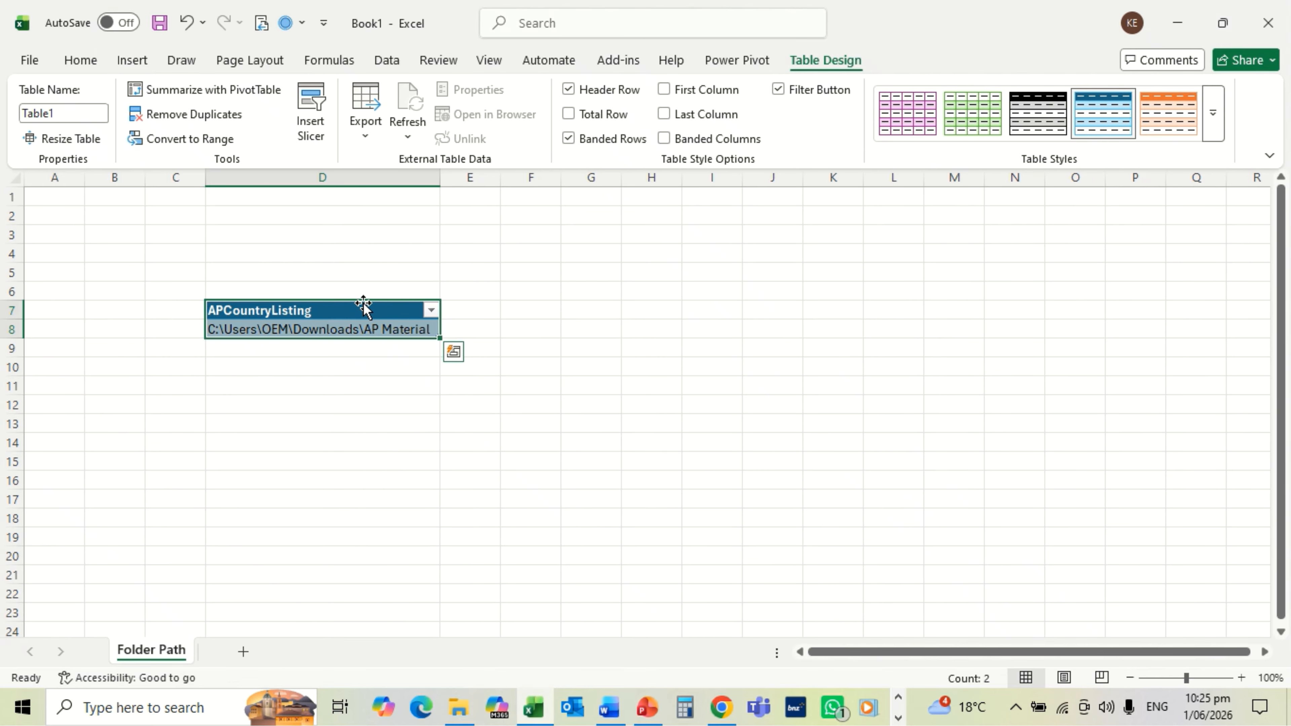
{"action": "left_click", "coordinate": [363, 330]}
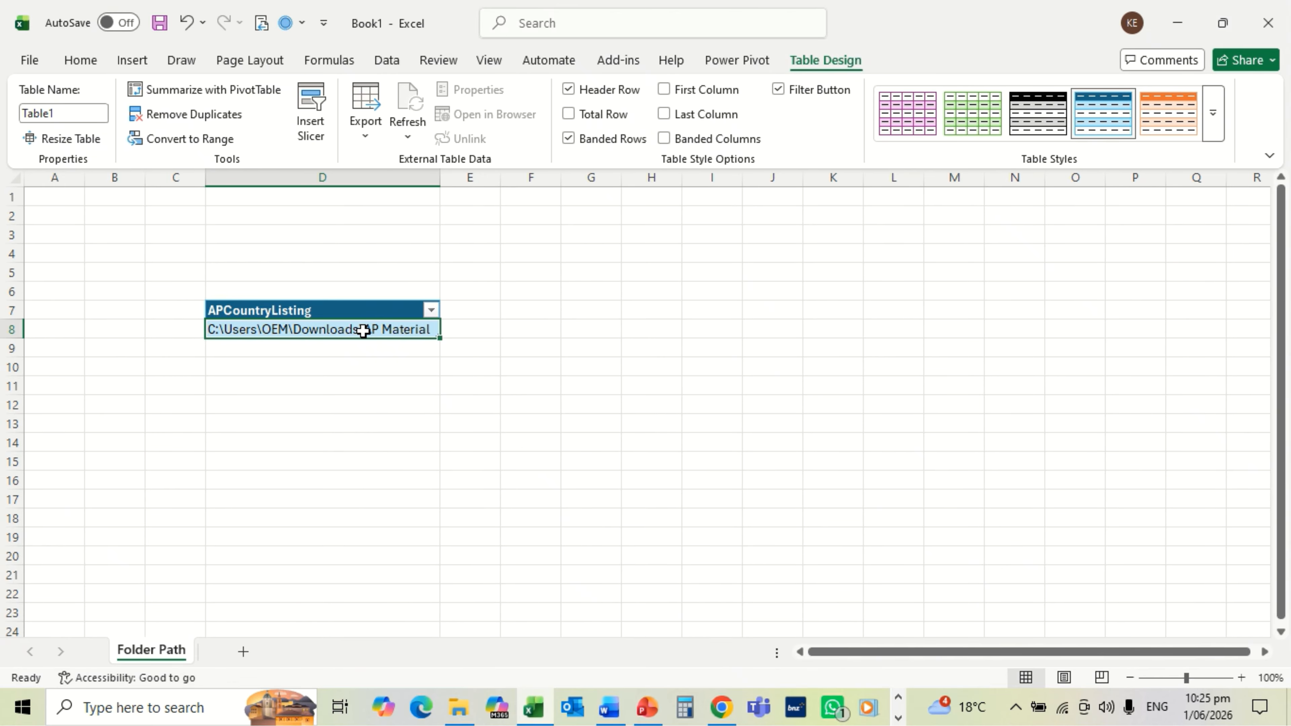
{"action": "left_click", "coordinate": [386, 62]}
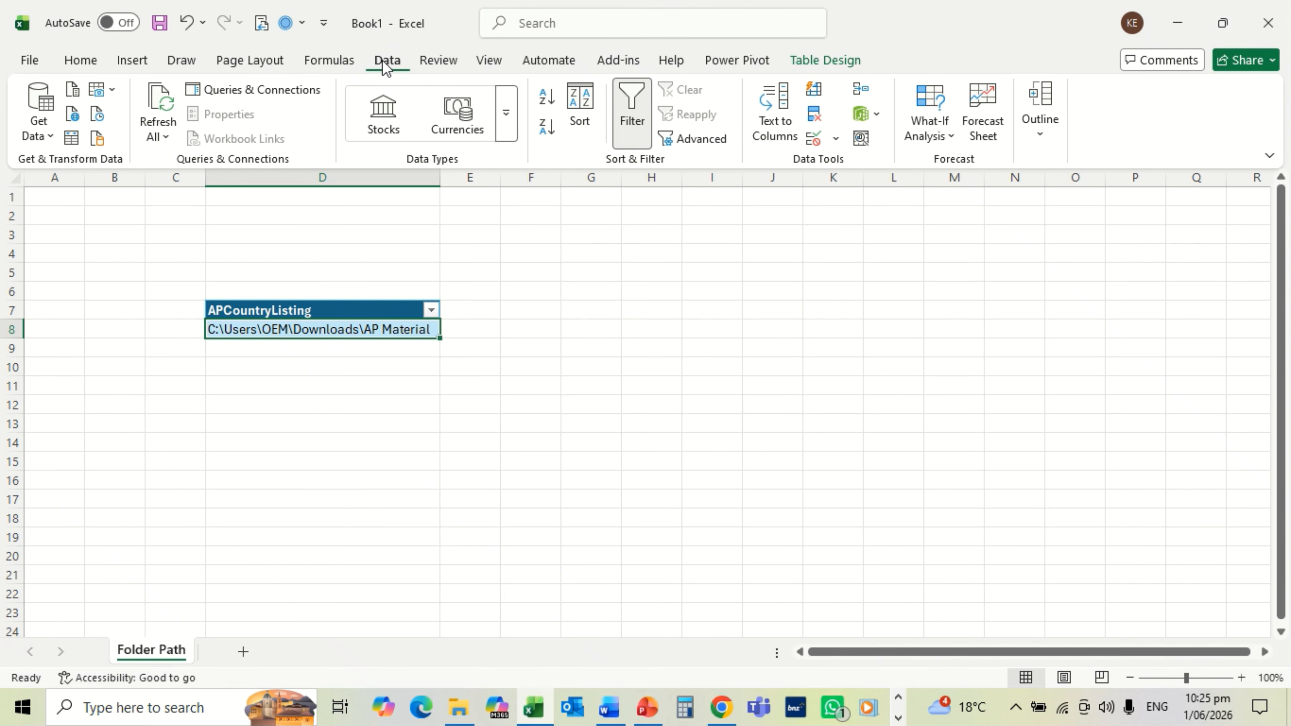
Step: Load Table1 into Power Query and wrap its Source formula in Folder.Contents()
{"action": "left_click", "coordinate": [71, 138]}
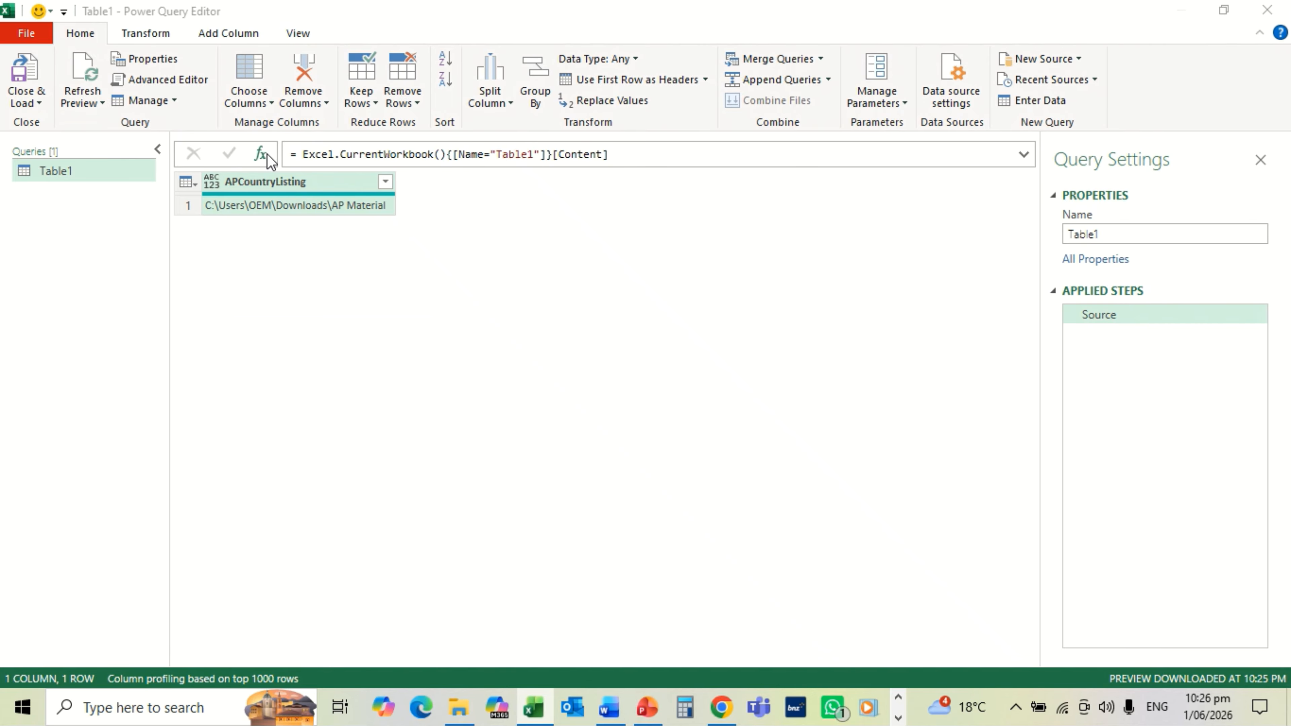
{"action": "double_click", "coordinate": [303, 154]}
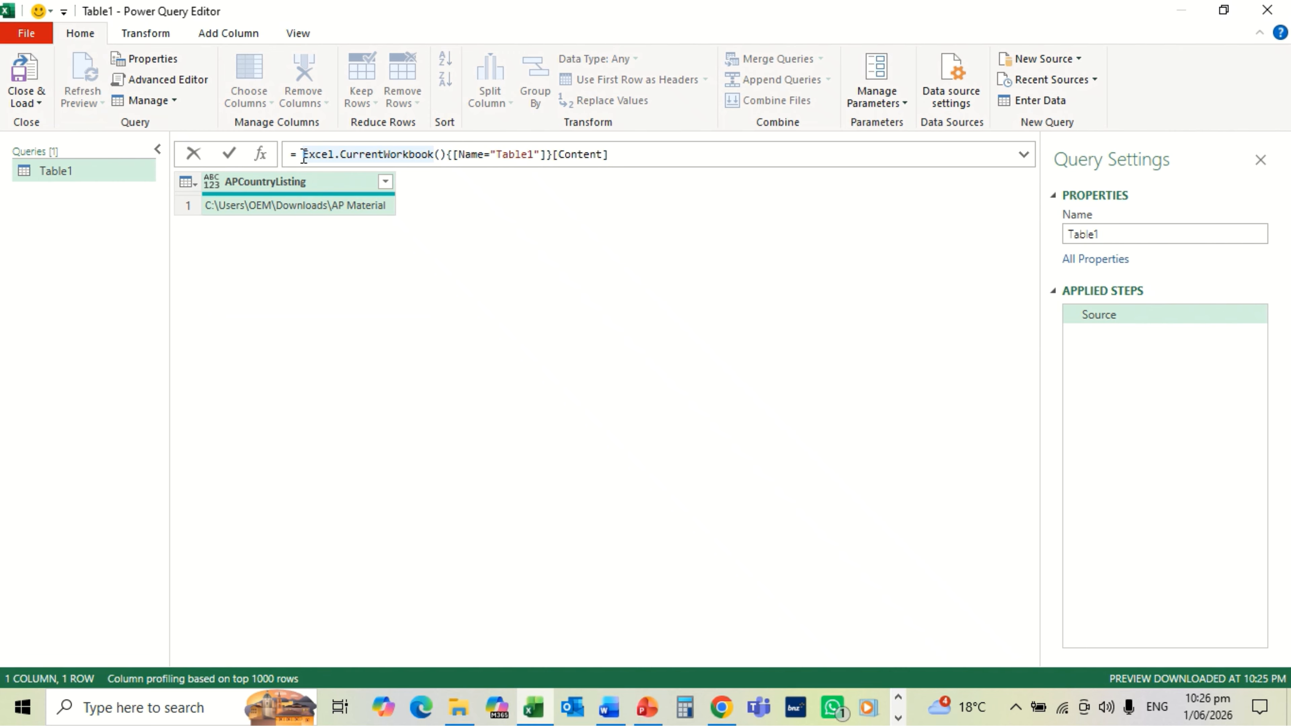
{"action": "left_click", "coordinate": [304, 154]}
{"action": "type", "text": "Fol"}
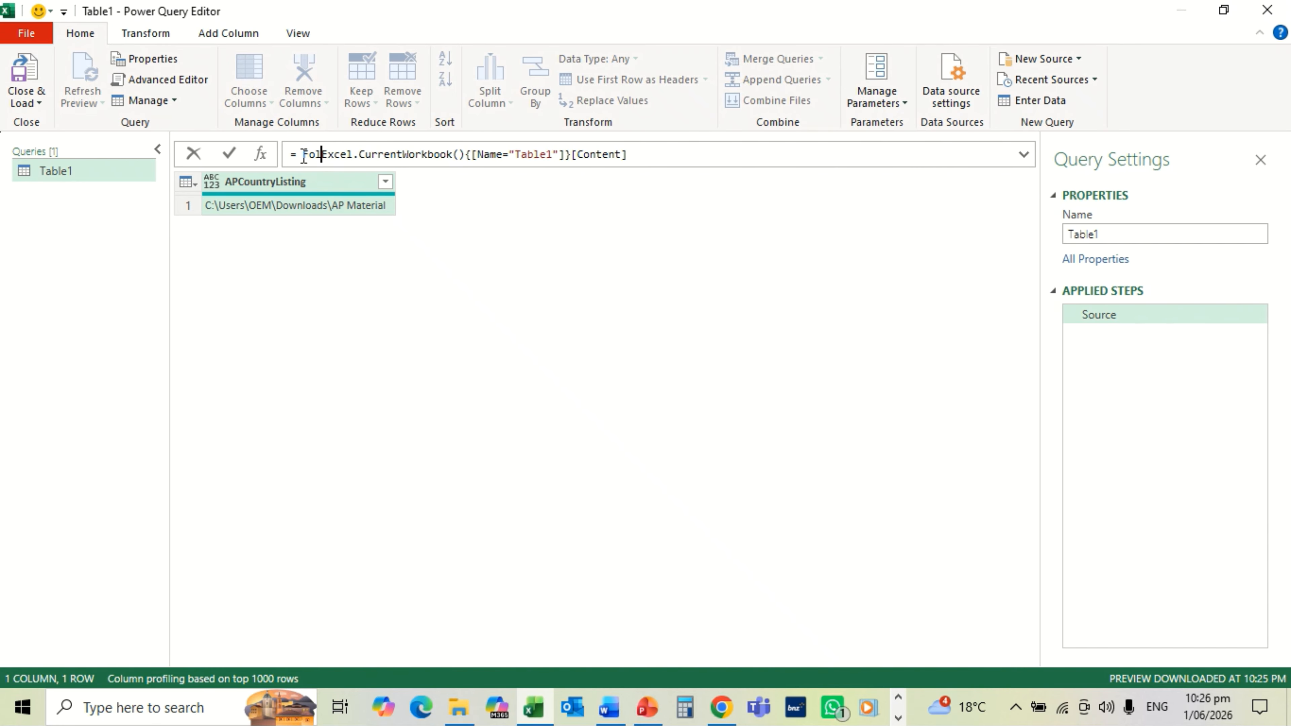
{"action": "type", "text": "der."}
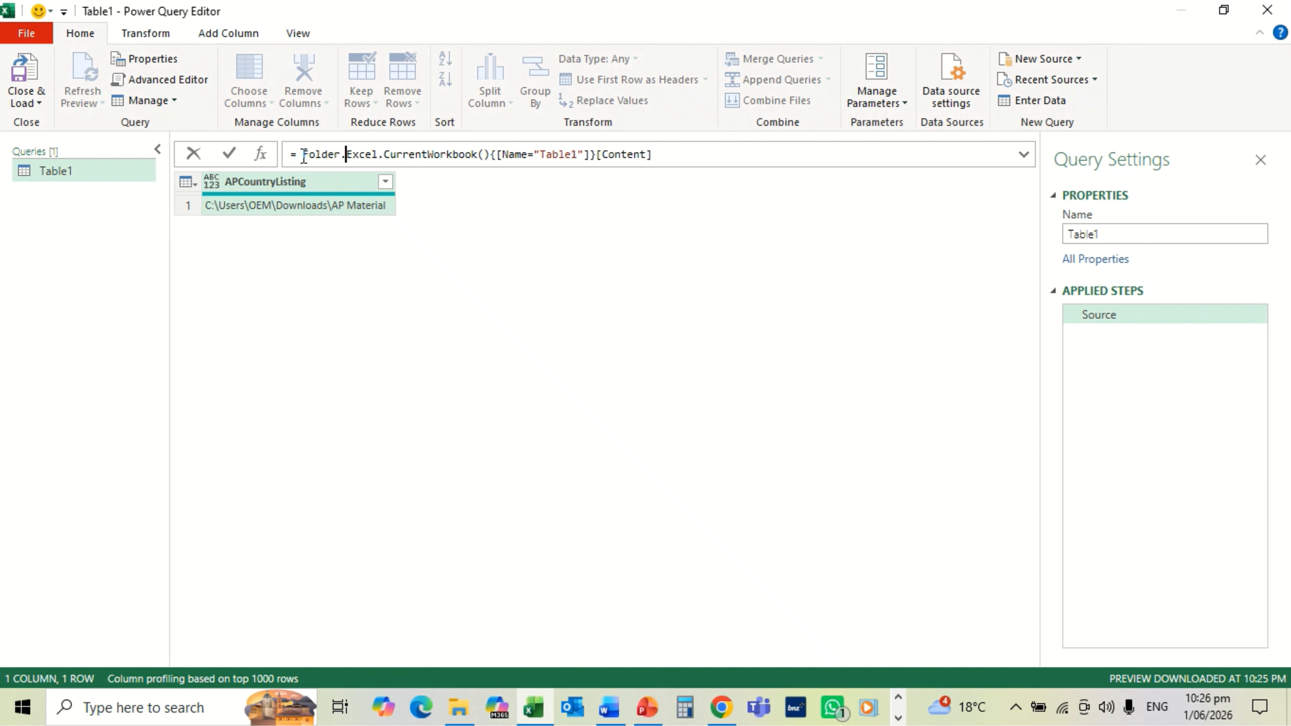
{"action": "type", "text": "Conte"}
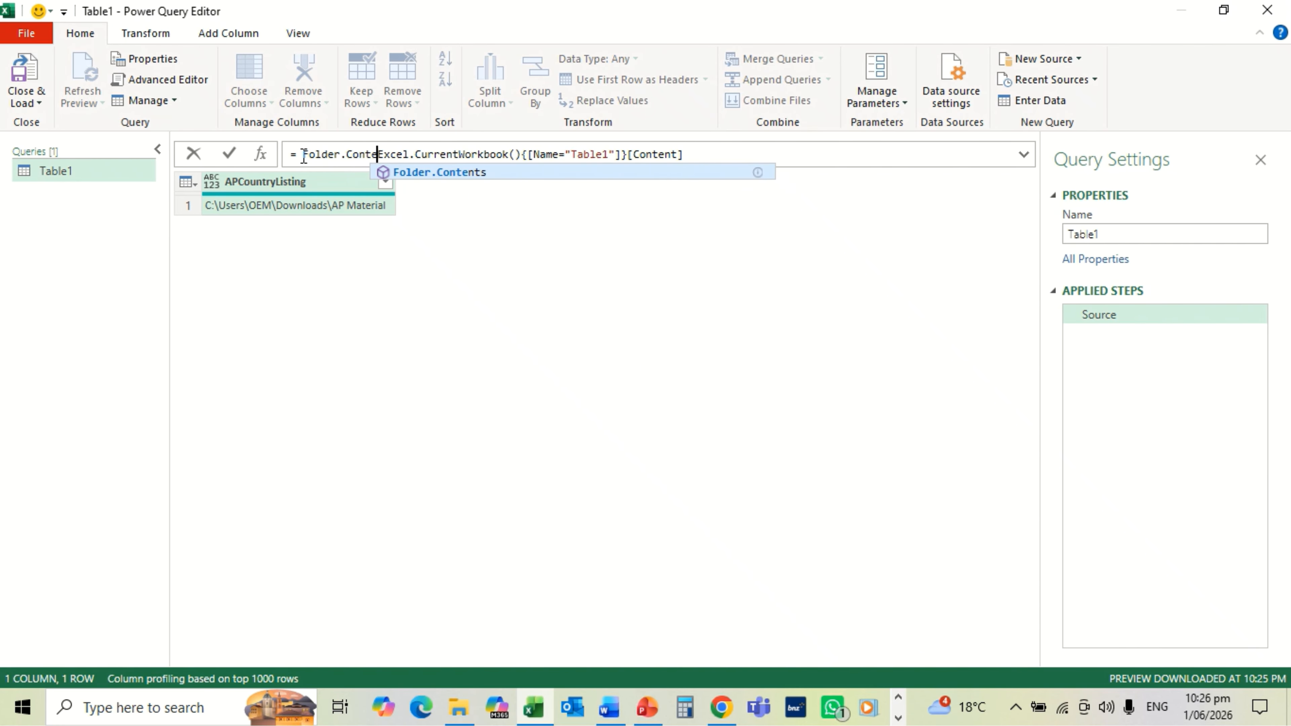
{"action": "type", "text": "nts"}
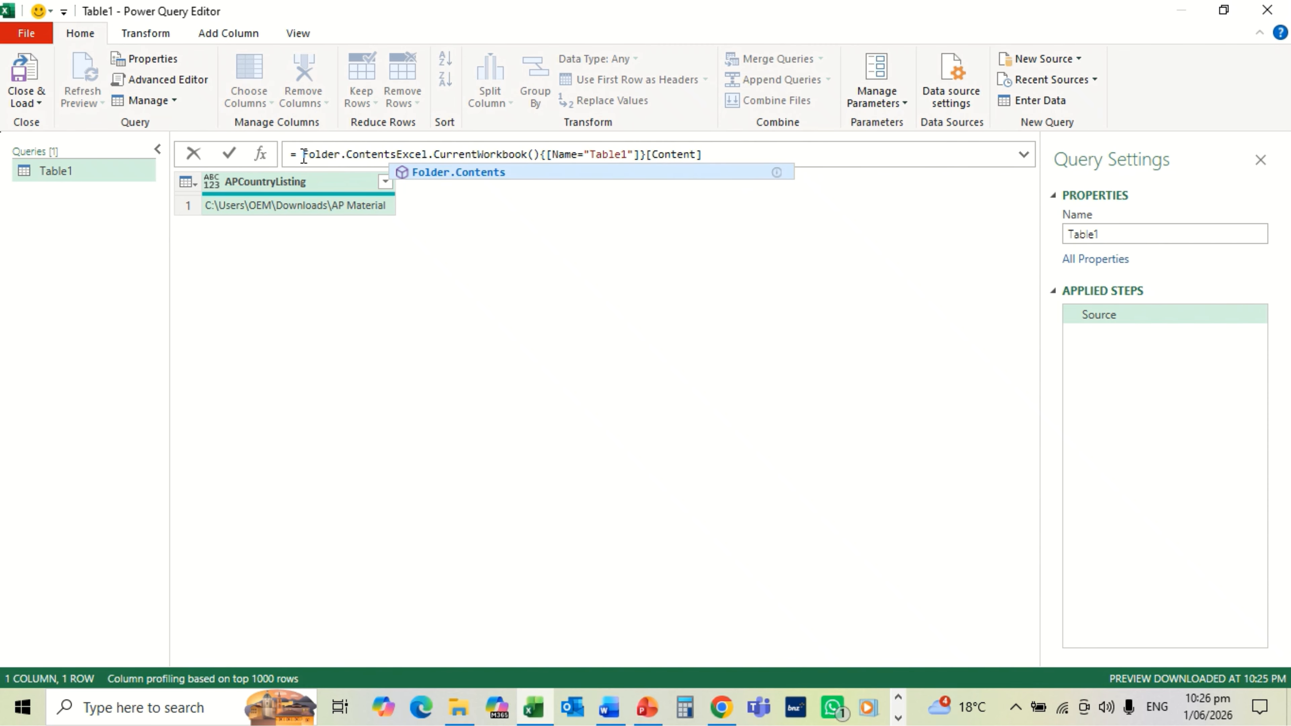
{"action": "type", "text": "("}
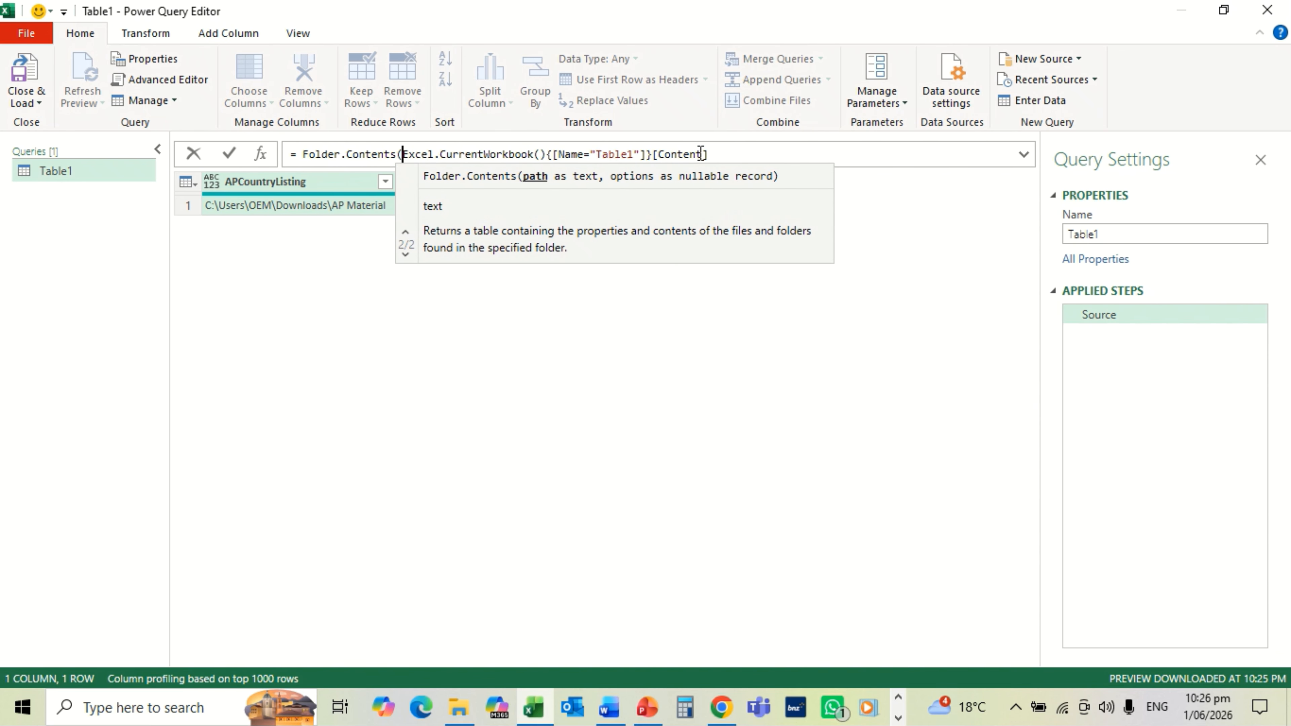
{"action": "left_click", "coordinate": [713, 153]}
{"action": "type", "text": ")"}
Step: Append {0}[APCountryListin] after [Content] so the formula reads the path cell
{"action": "left_click", "coordinate": [713, 151]}
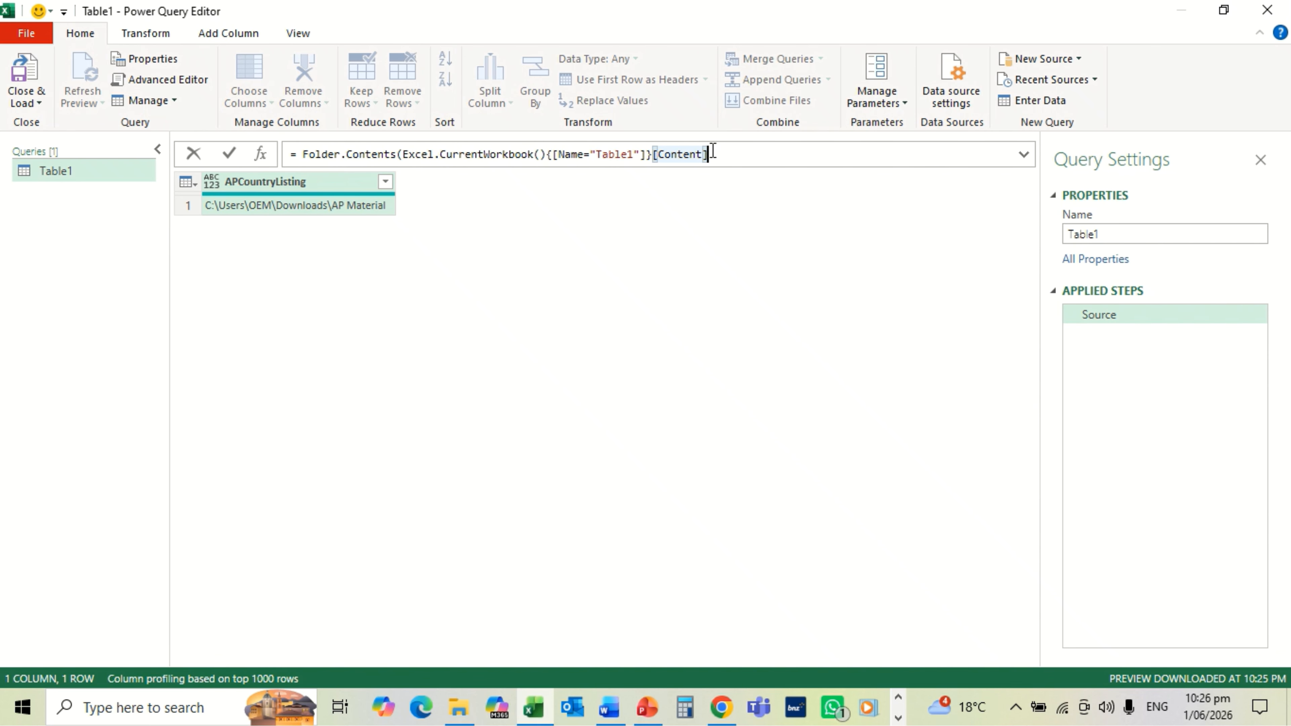
{"action": "type", "text": "{0"}
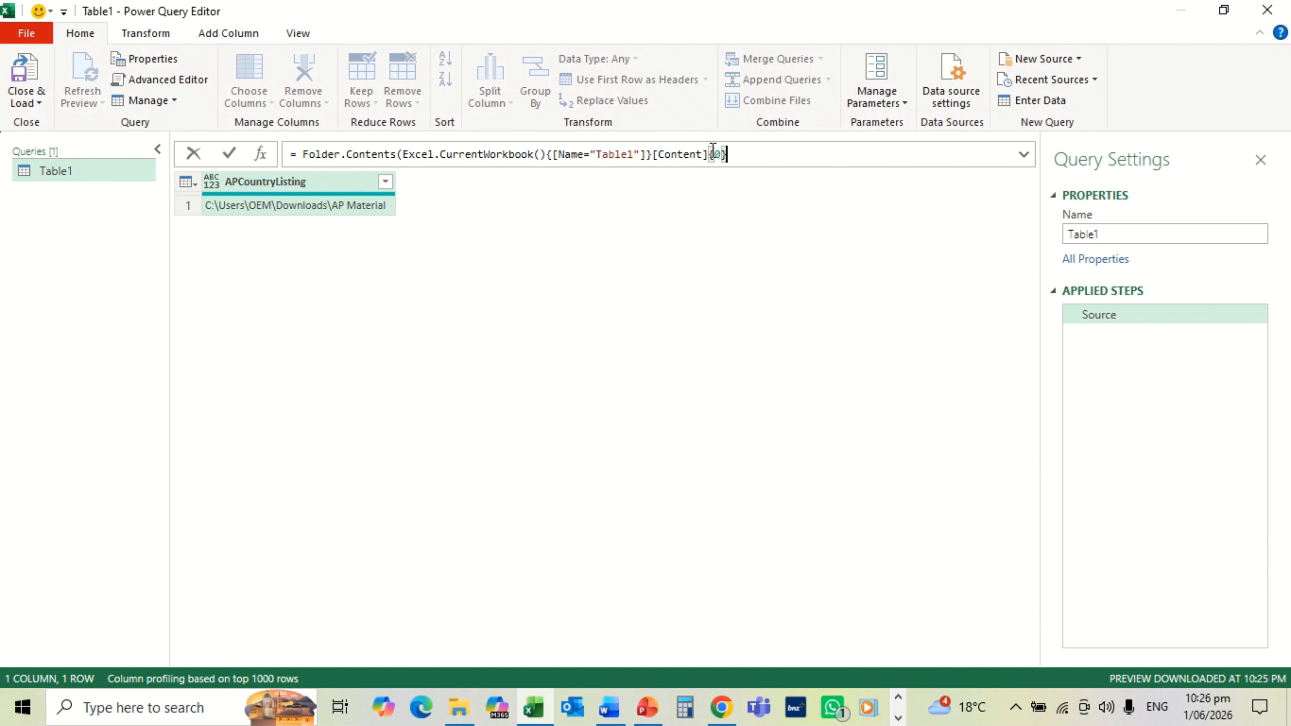
{"action": "type", "text": "{"}
{"action": "key", "text": "BackSpace"}
{"action": "type", "text": "[APCountry"}
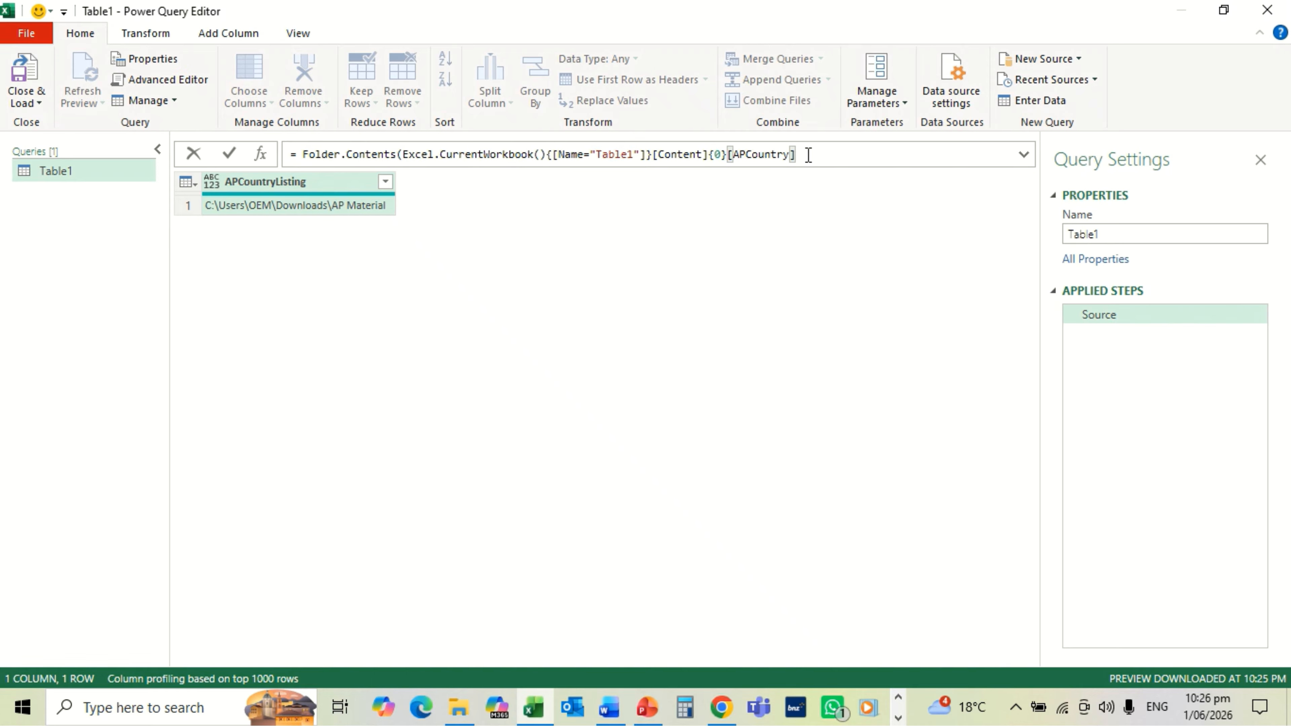
{"action": "type", "text": "Listin"}
{"action": "left_click", "coordinate": [855, 151]}
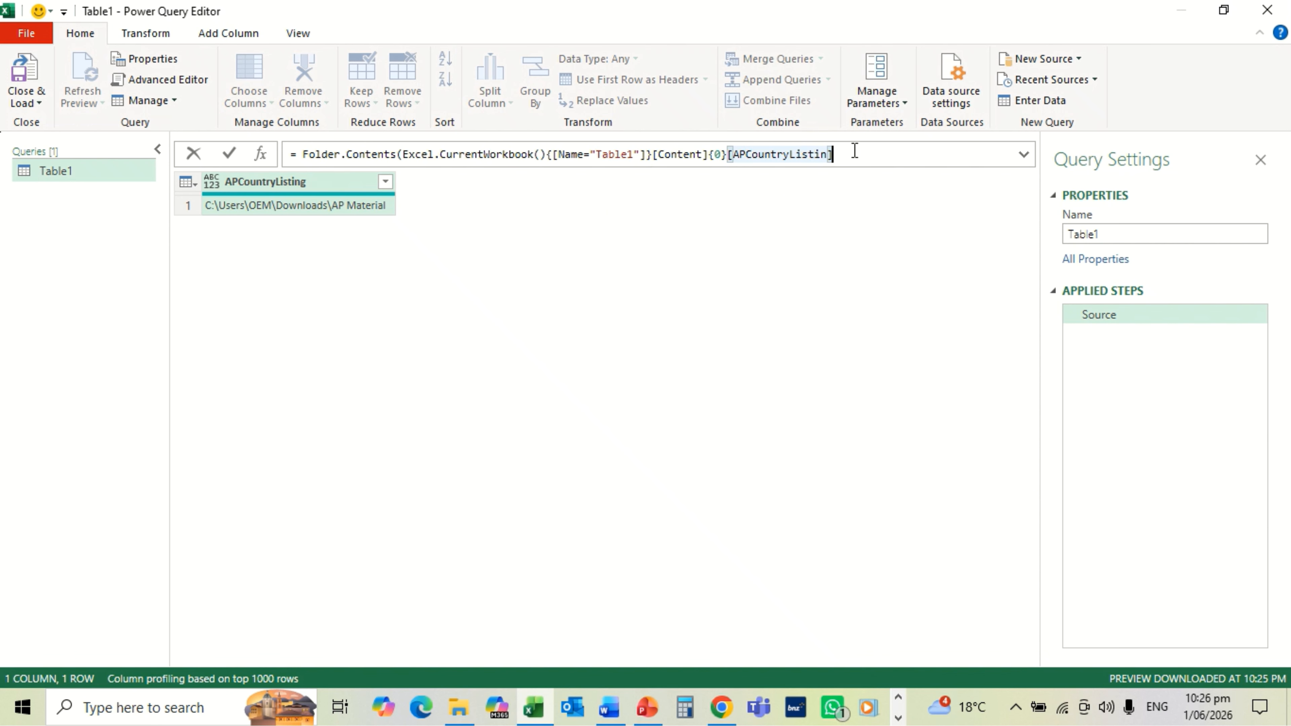
{"action": "type", "text": ")"}
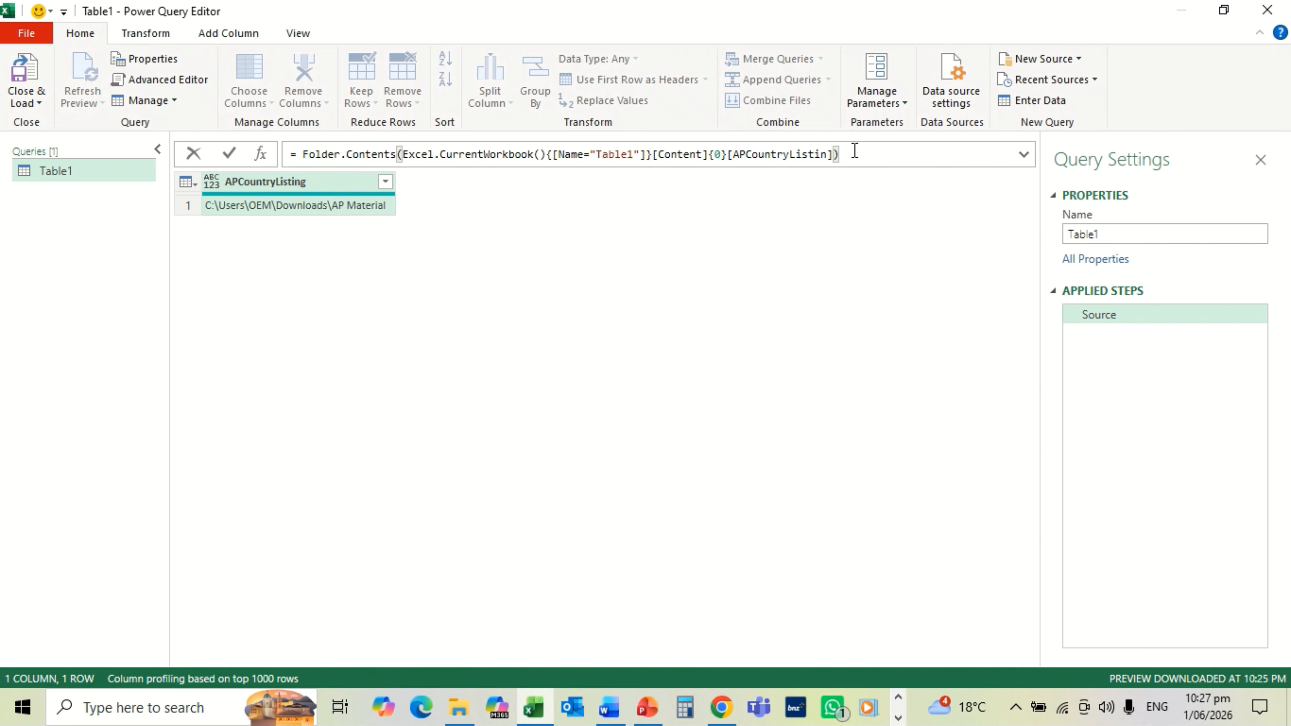
Step: Correct the field name to APCountryListing so the query lists Country Listing.csv and Registers and Lists.csv
{"action": "key", "text": "Return"}
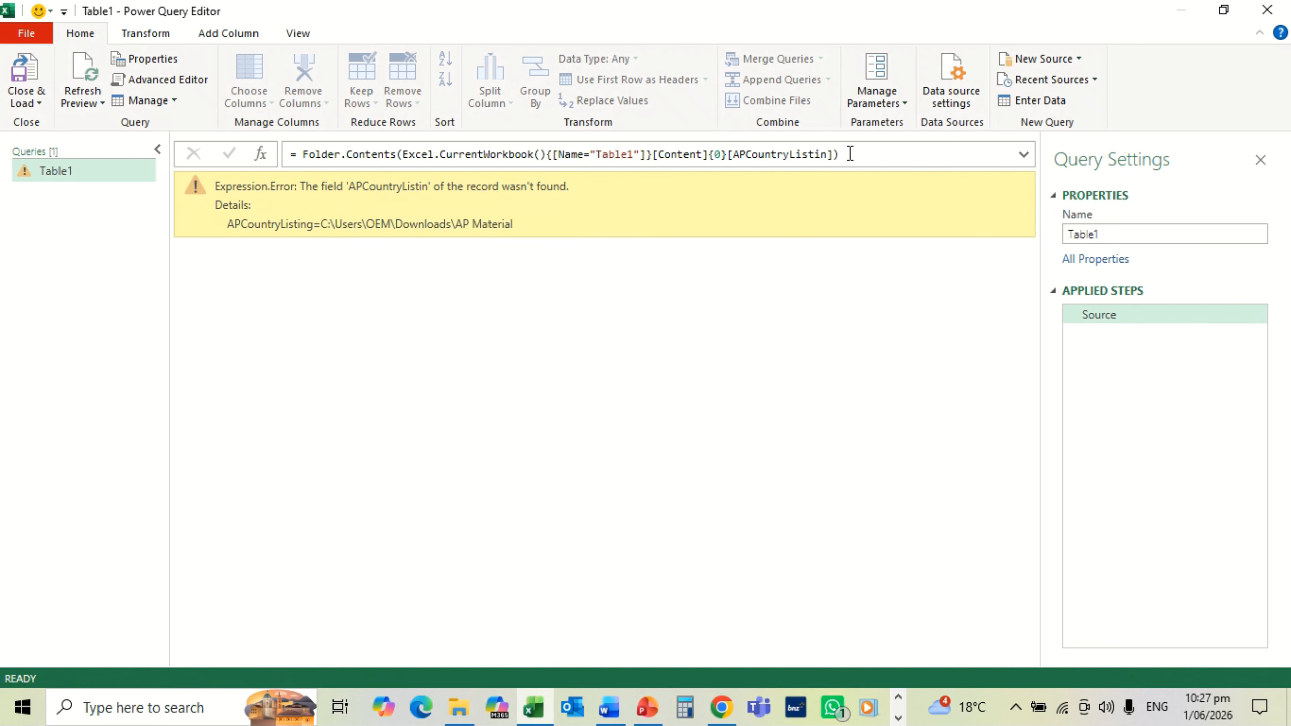
{"action": "left_click", "coordinate": [828, 154]}
{"action": "double_click", "coordinate": [828, 153]}
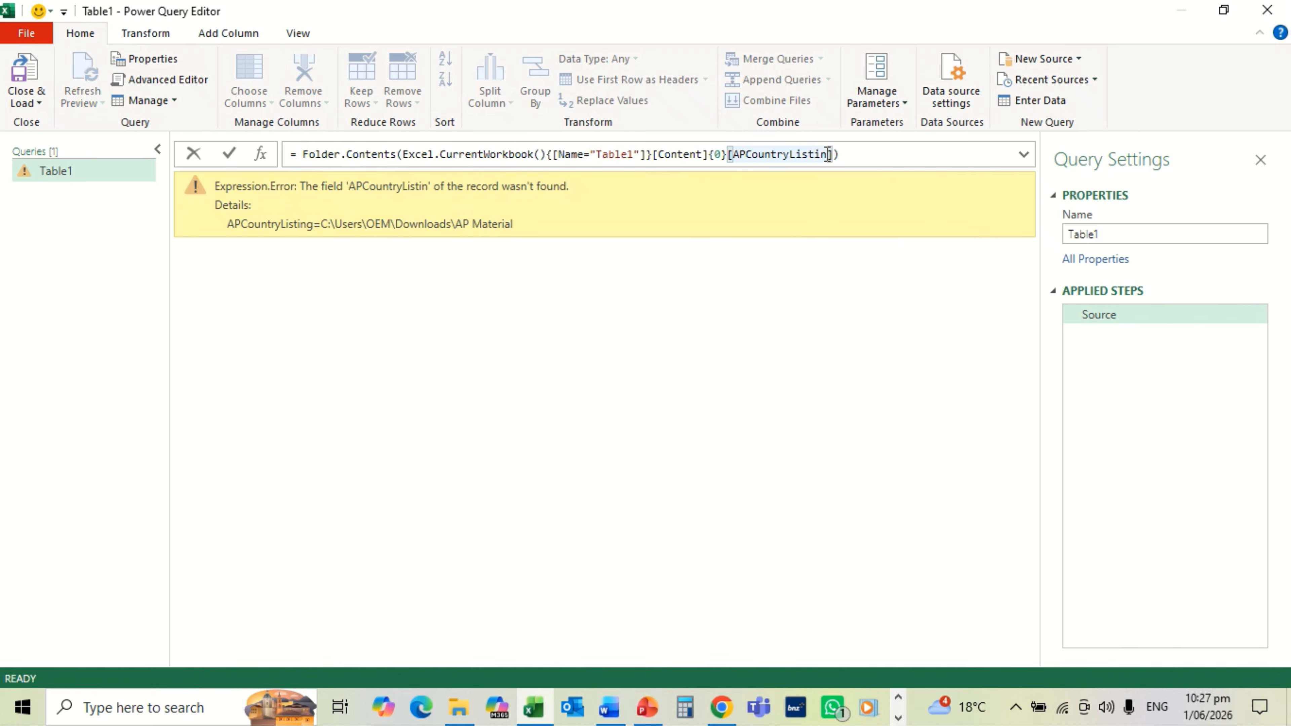
{"action": "type", "text": "g"}
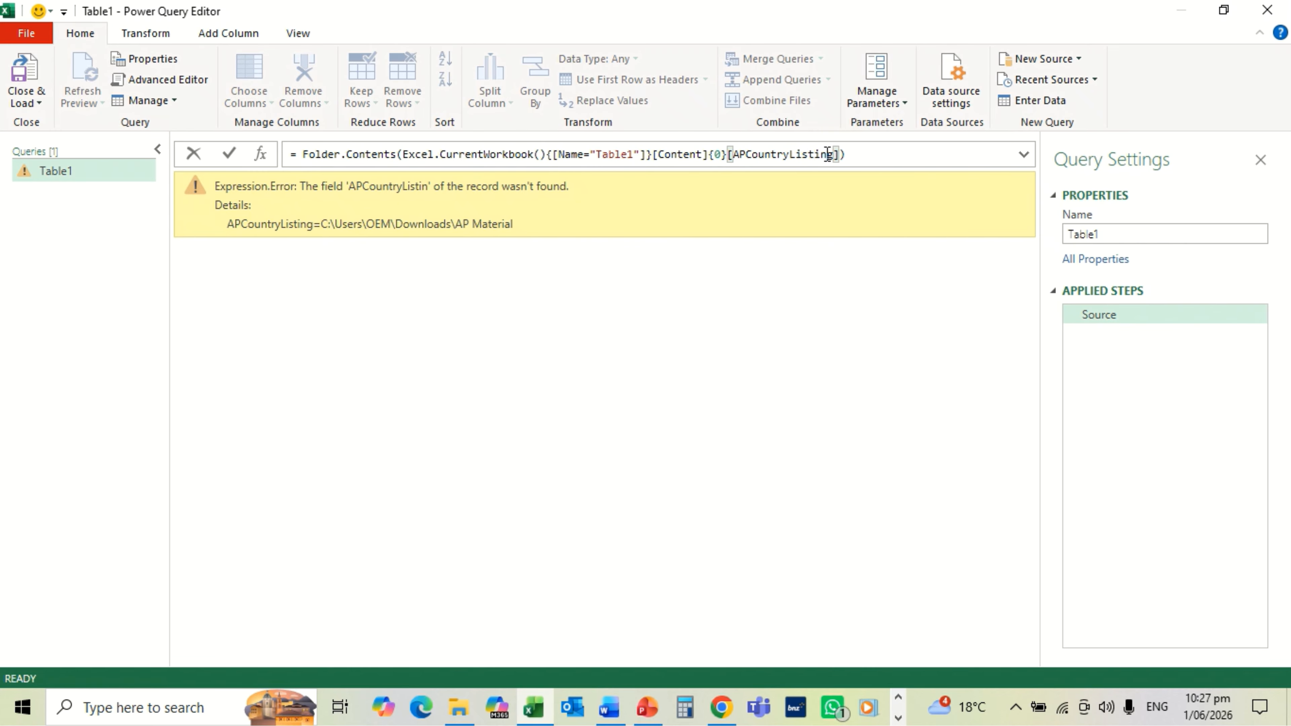
{"action": "left_click", "coordinate": [885, 153]}
{"action": "key", "text": "Return"}
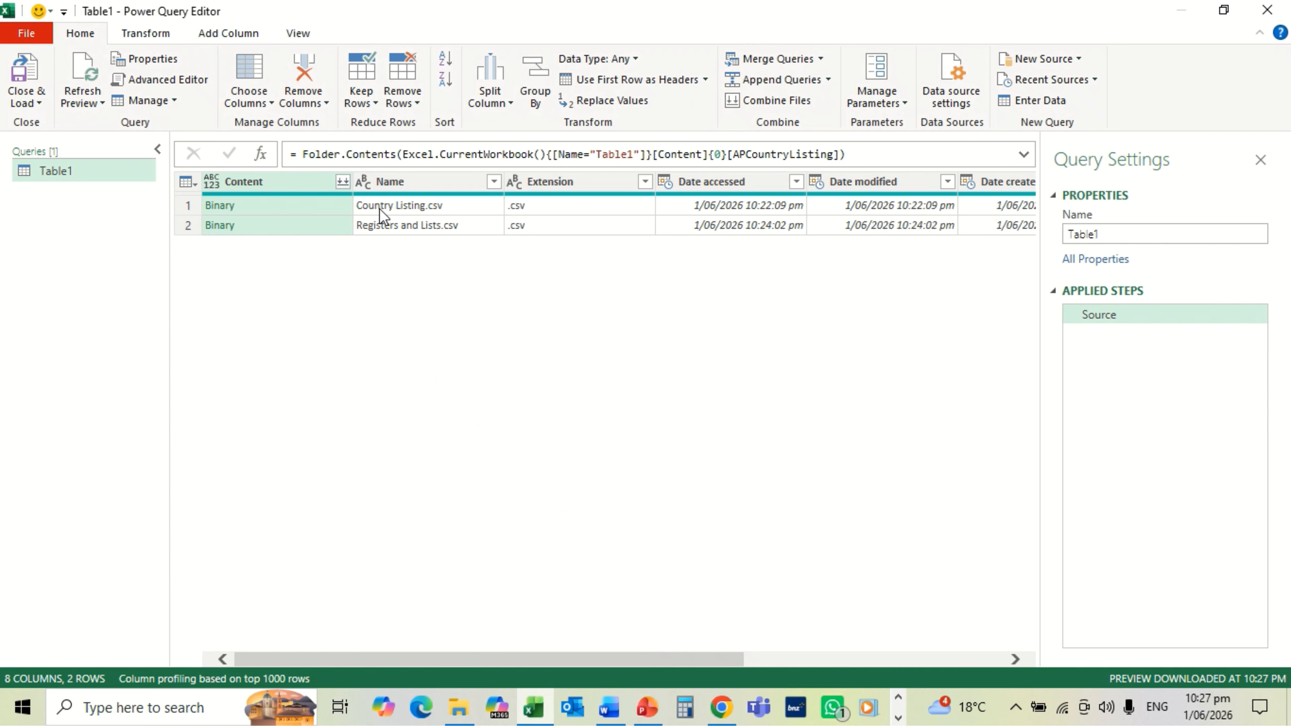
Step: Open Country Listing.csv's contents and promote its first row to headers (Market, Category, List…)
{"action": "left_click", "coordinate": [226, 207]}
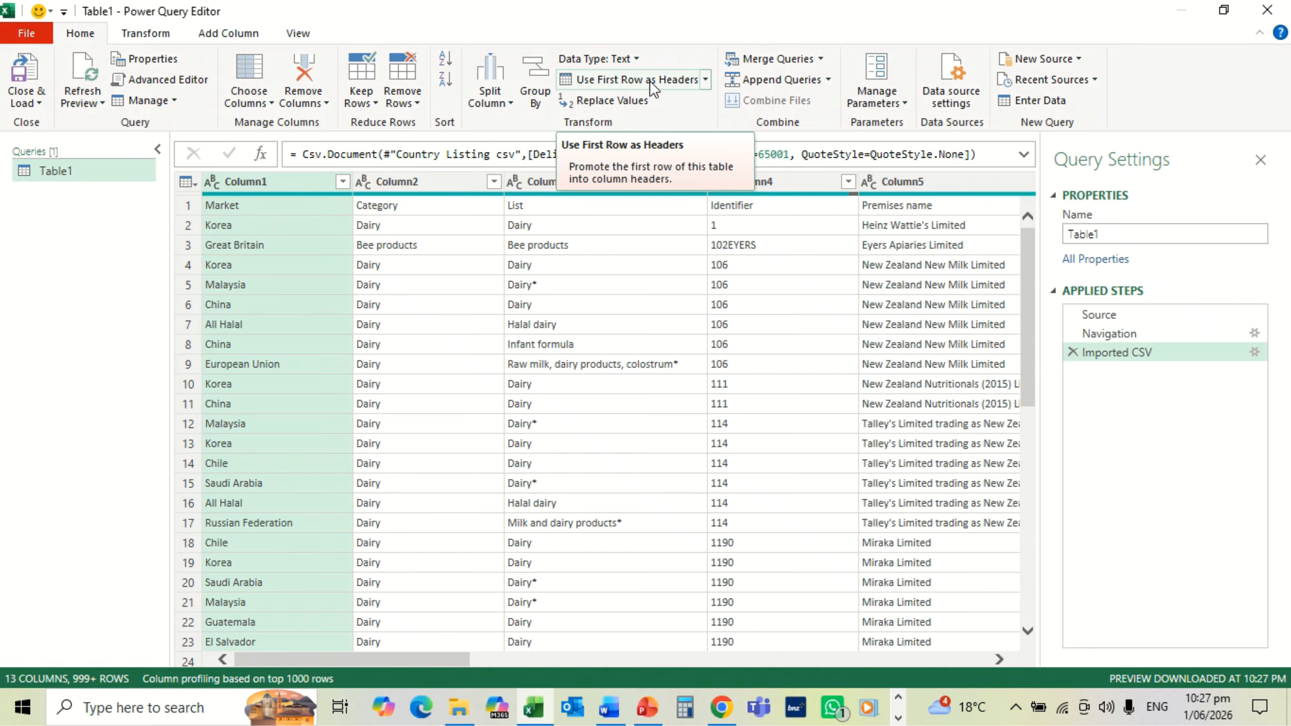
{"action": "left_click", "coordinate": [196, 186]}
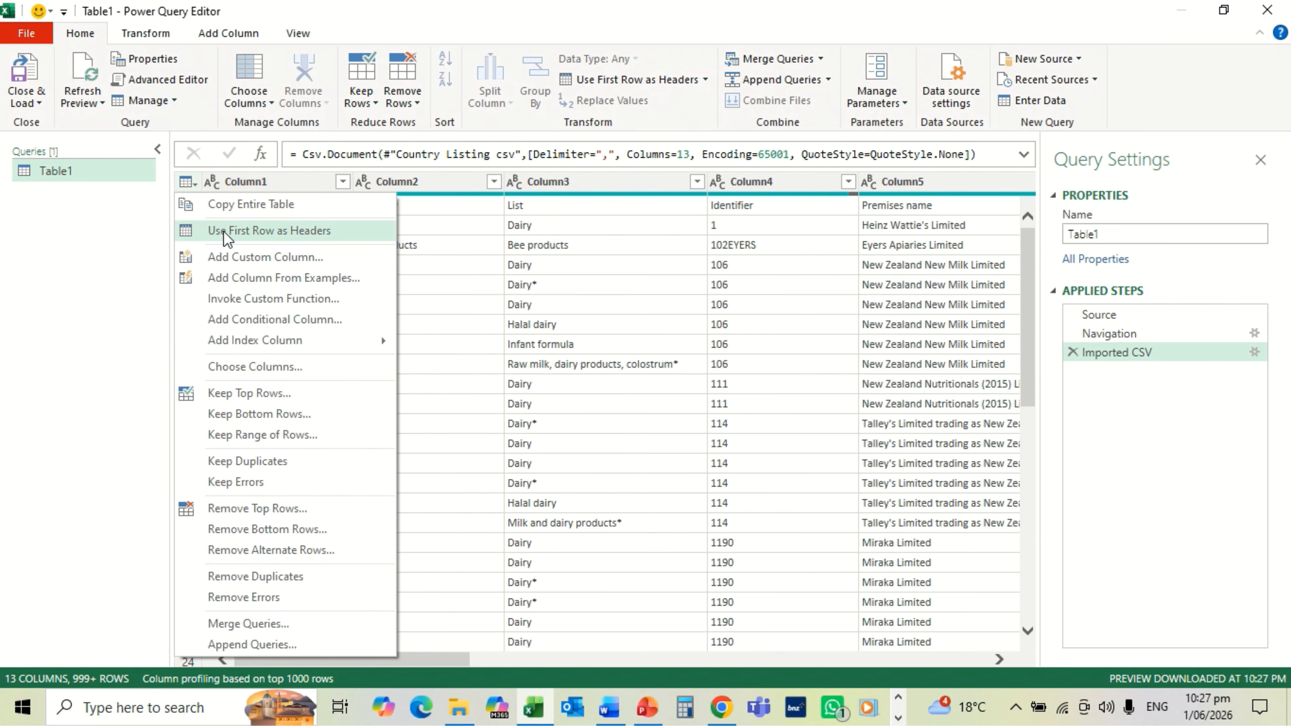
{"action": "left_click", "coordinate": [280, 232]}
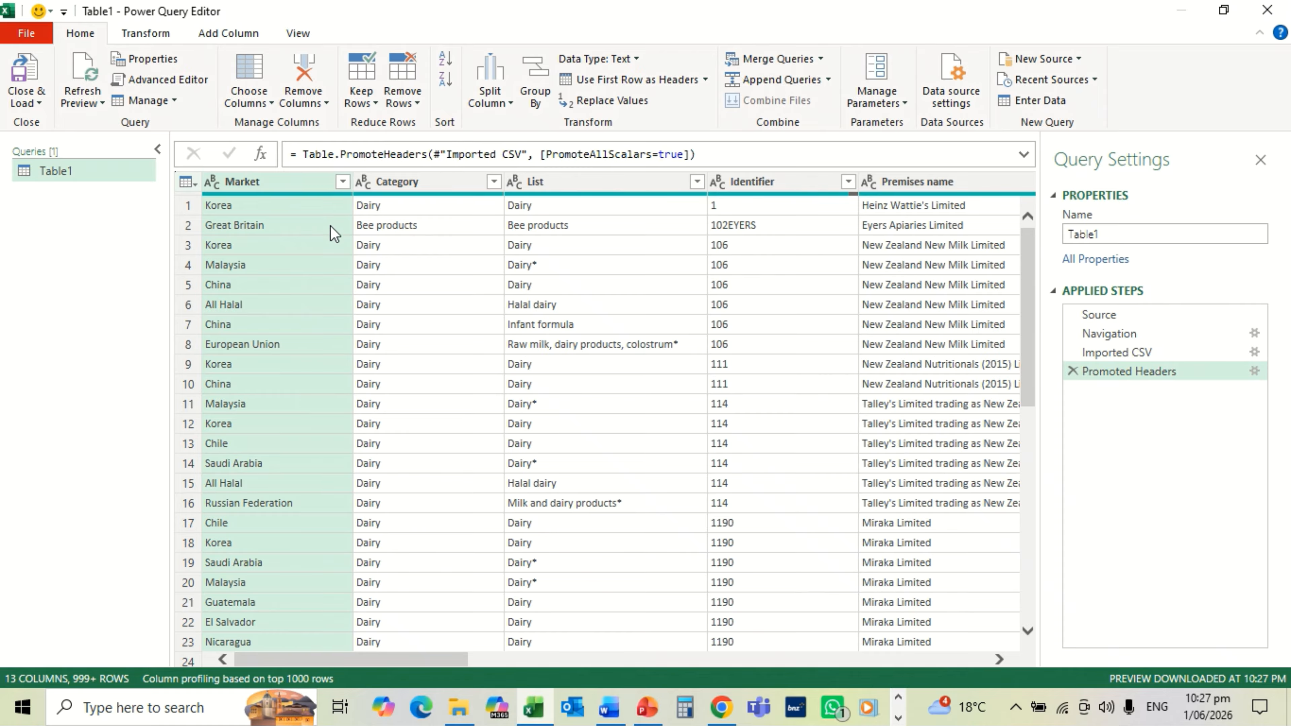
Step: In the full Market filter list, uncheck (blank), All Halal, frozen meat, veal, Bovine, Crustacean and Fish entries
{"action": "left_click", "coordinate": [343, 182]}
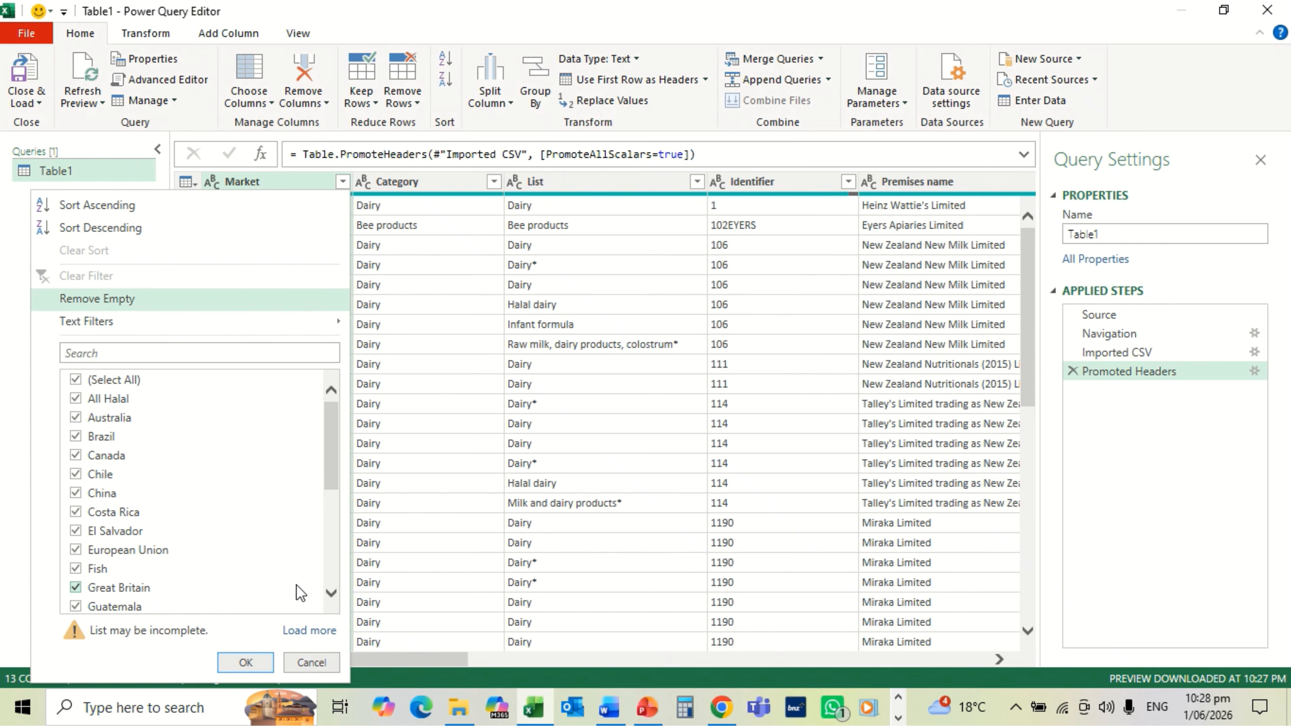
{"action": "left_click", "coordinate": [311, 631]}
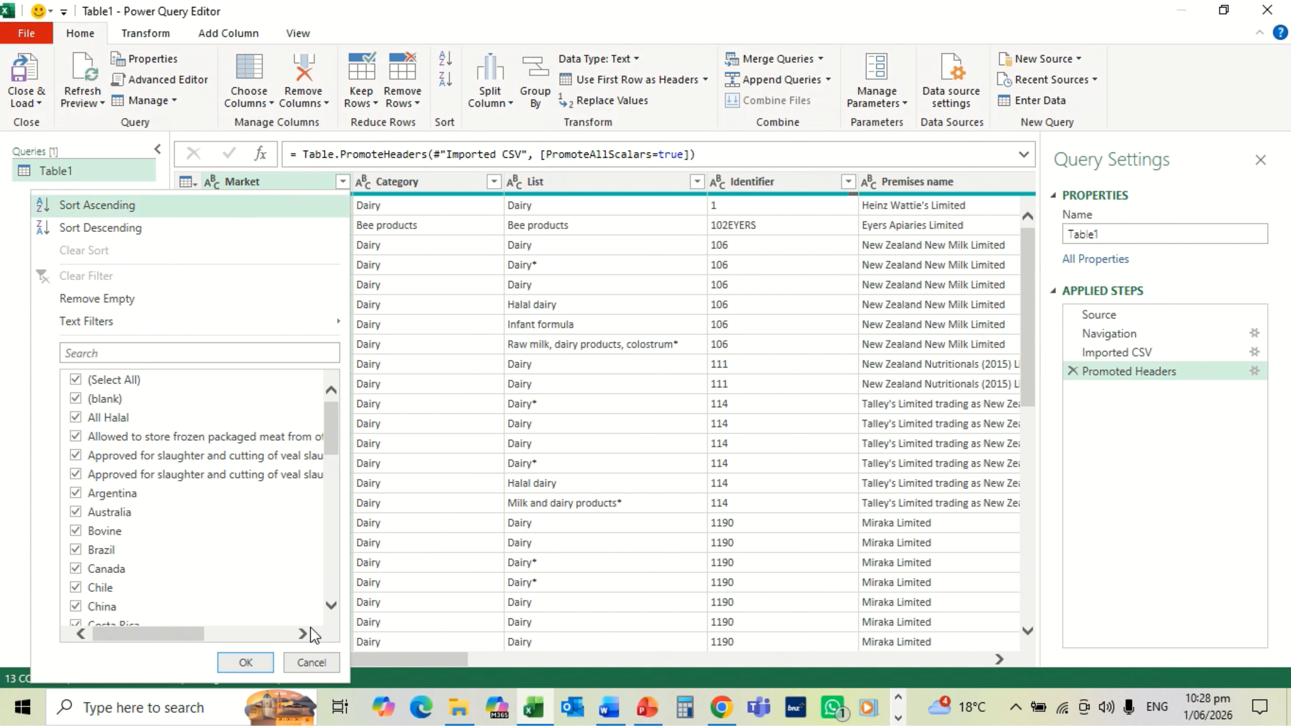
{"action": "left_click", "coordinate": [75, 398]}
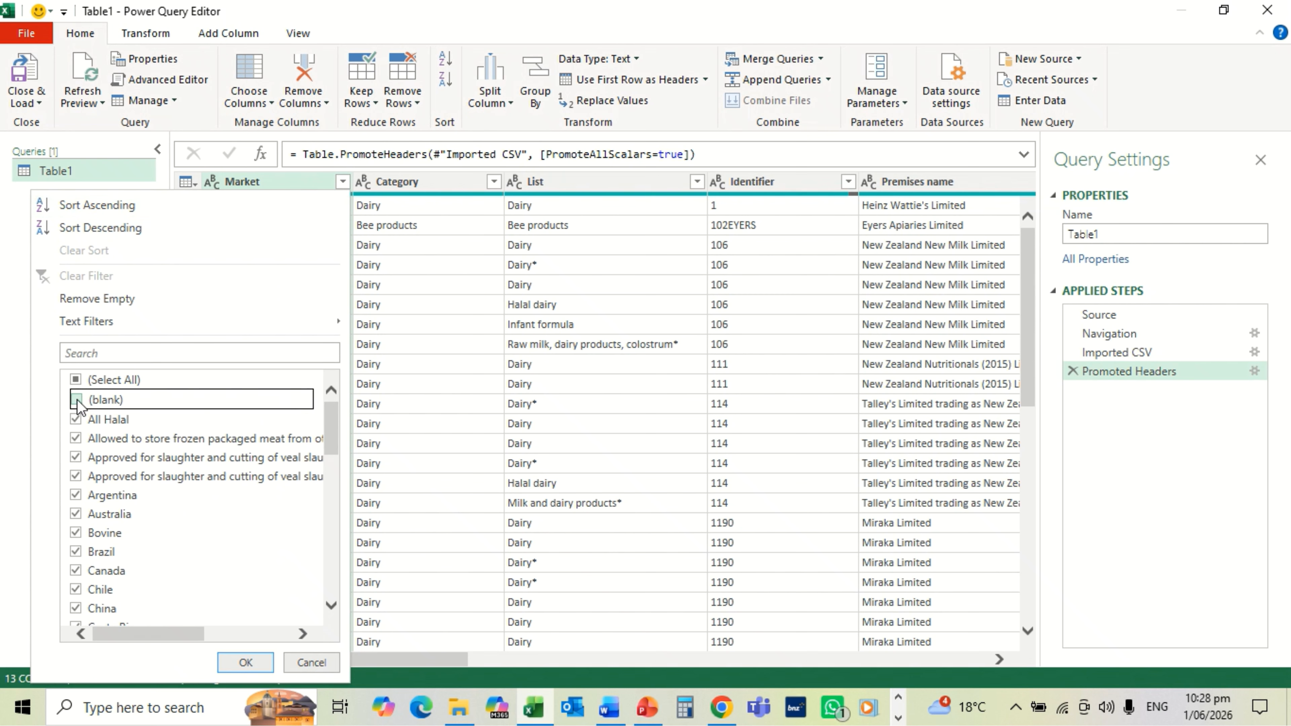
{"action": "left_click", "coordinate": [75, 419]}
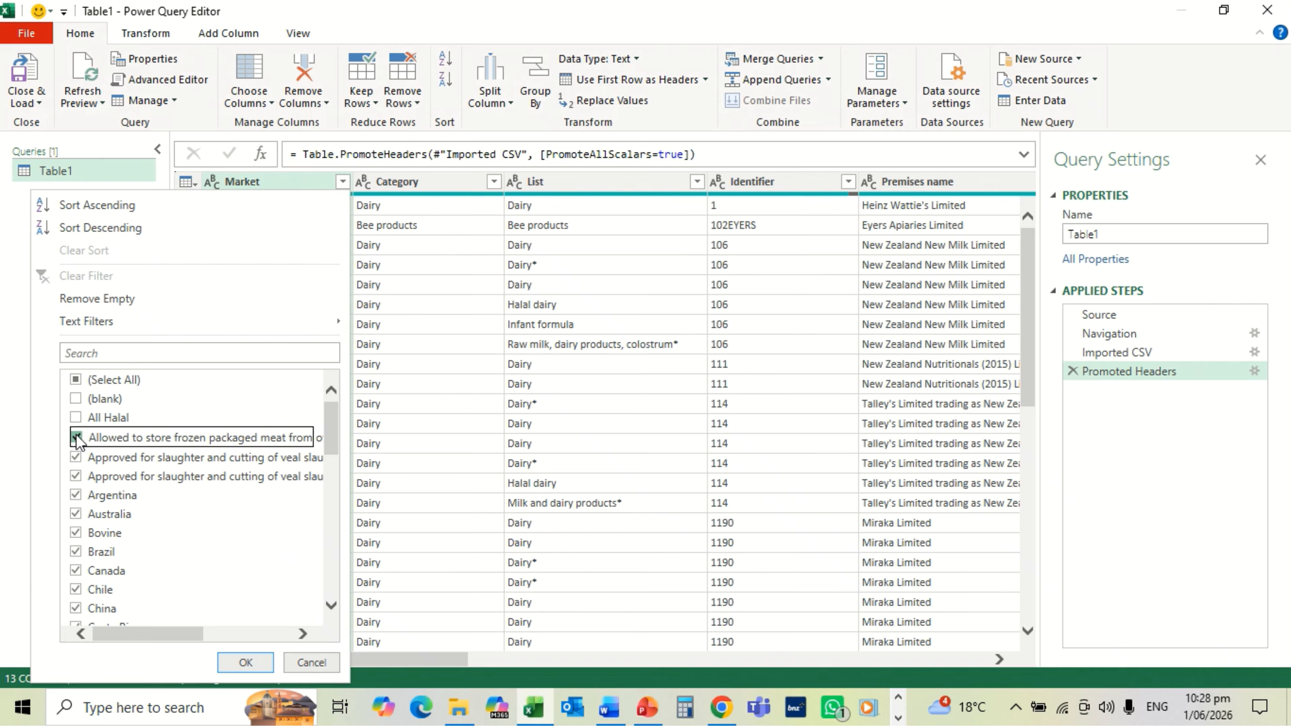
{"action": "left_click", "coordinate": [76, 438]}
{"action": "left_click", "coordinate": [77, 456]}
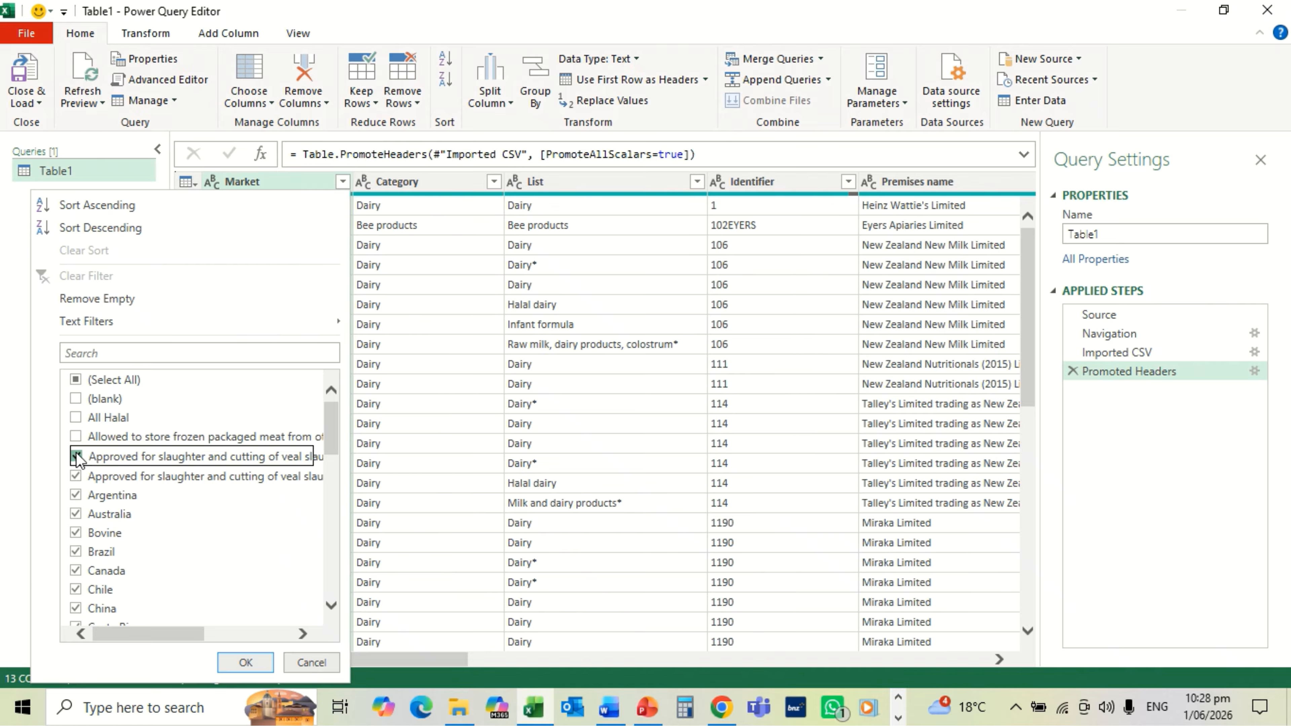
{"action": "left_click", "coordinate": [77, 476]}
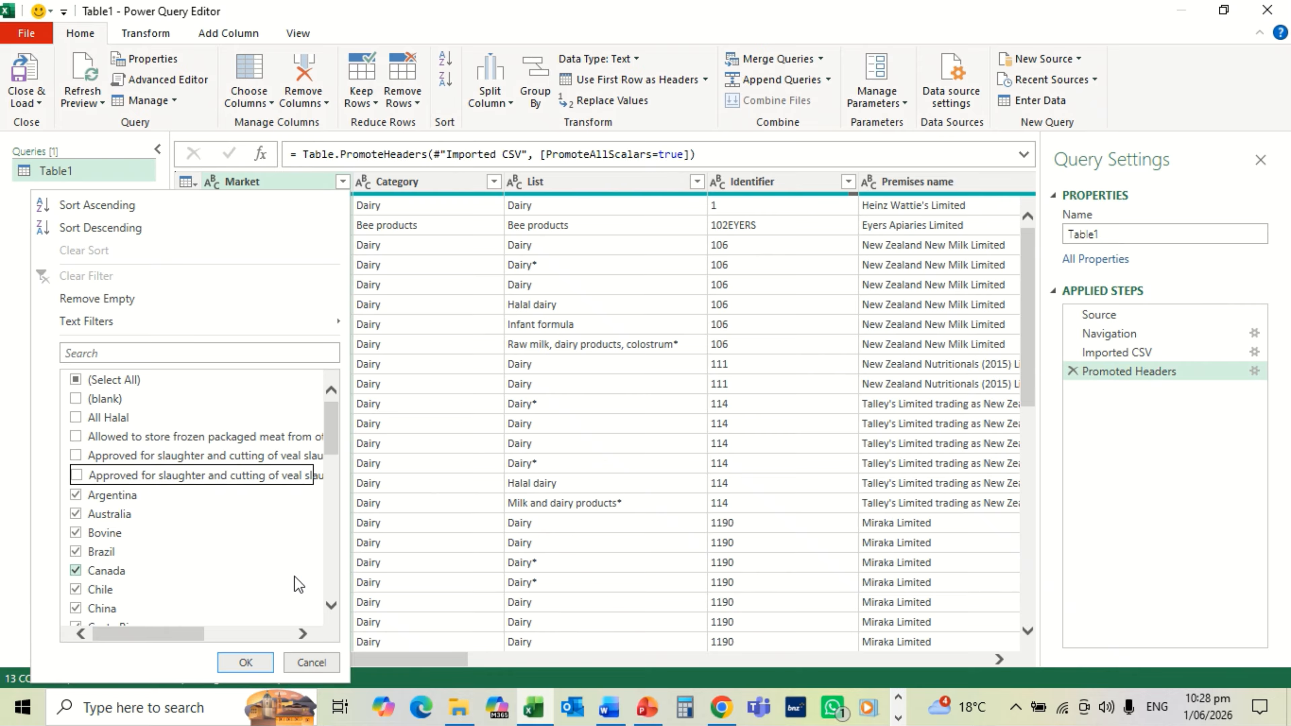
{"action": "left_click", "coordinate": [329, 603]}
{"action": "left_click", "coordinate": [329, 603]}
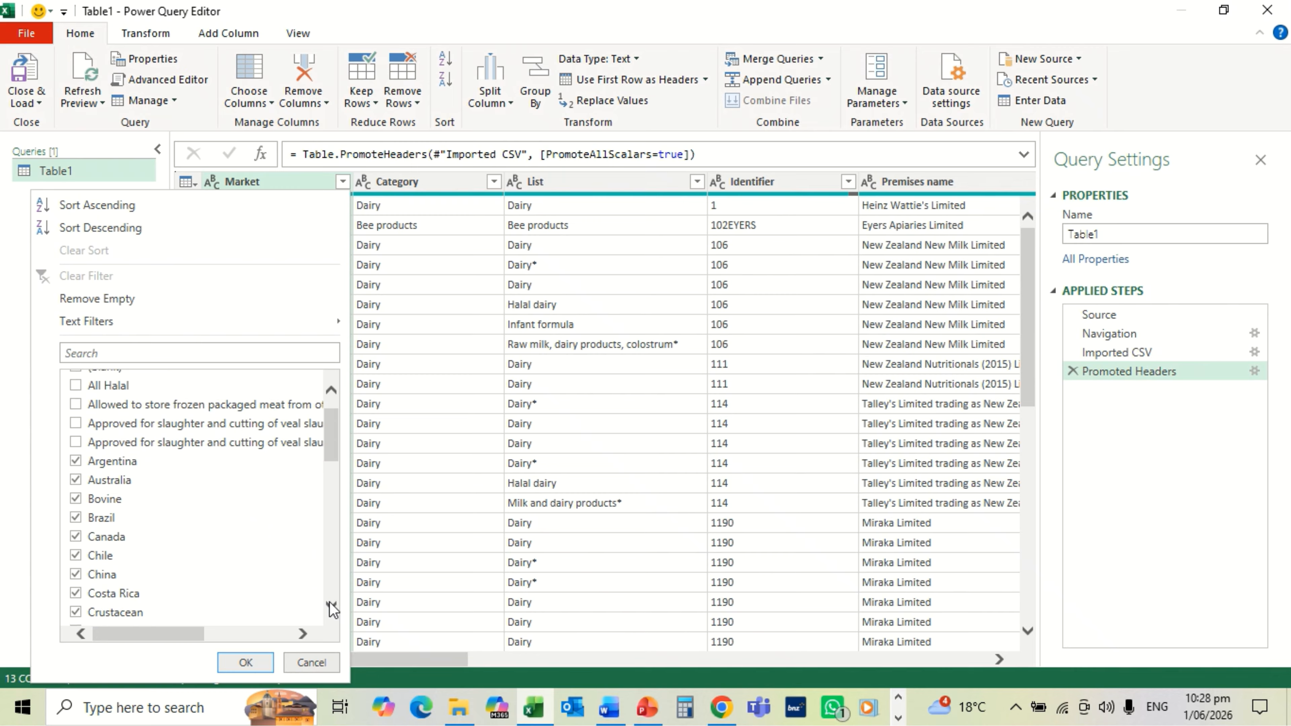
{"action": "left_click", "coordinate": [76, 499]}
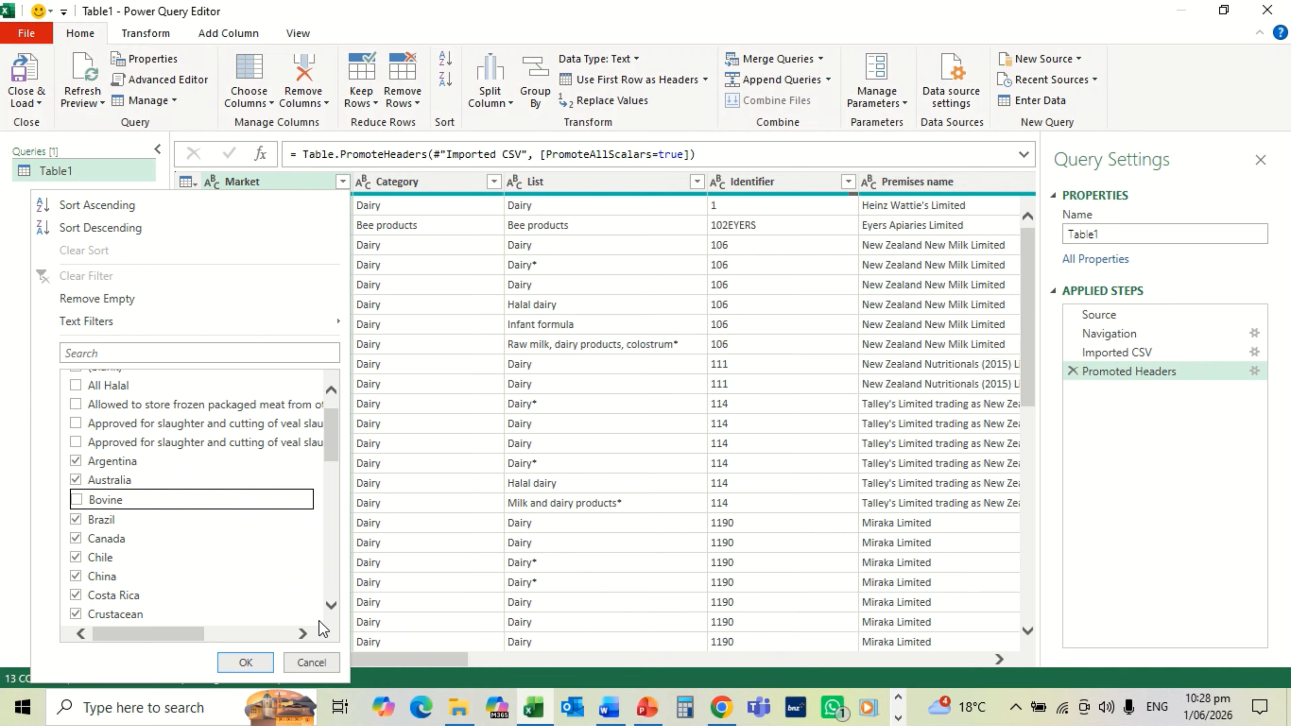
{"action": "scroll", "coordinate": [330, 608], "scroll_direction": "down", "scroll_amount": 3}
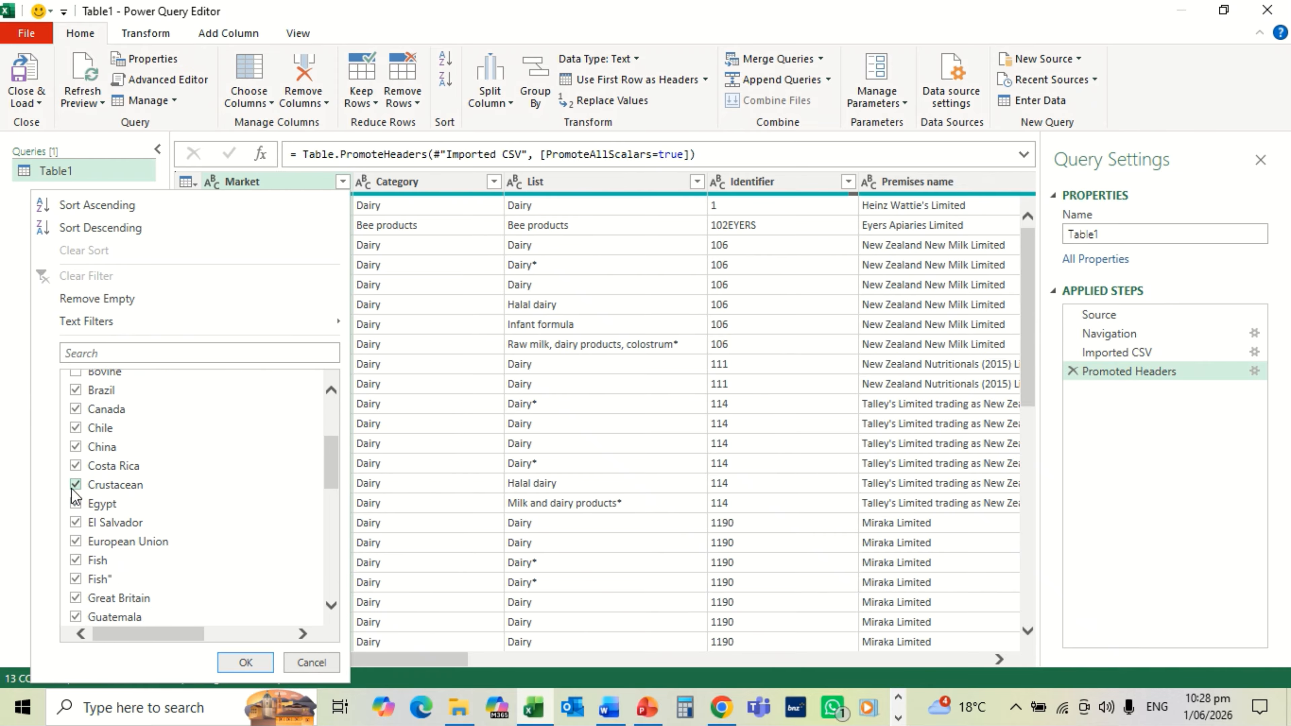
{"action": "left_click", "coordinate": [75, 486]}
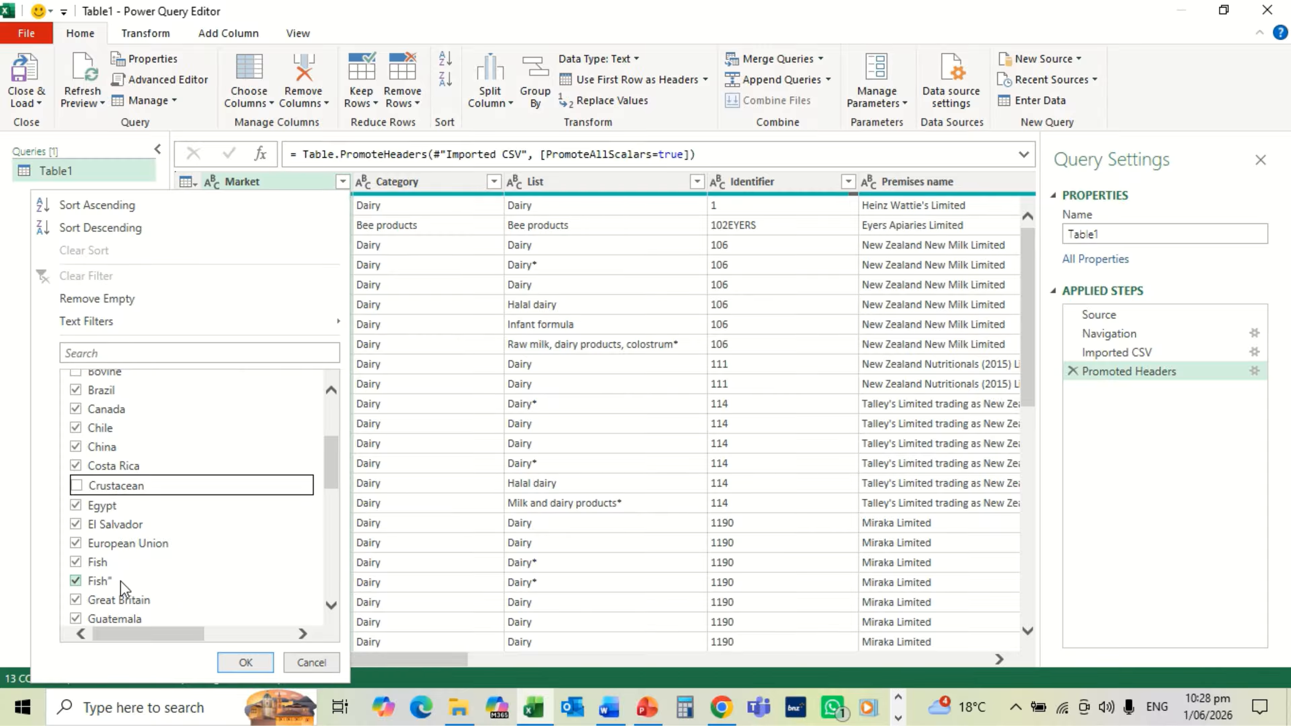
{"action": "left_click", "coordinate": [75, 561]}
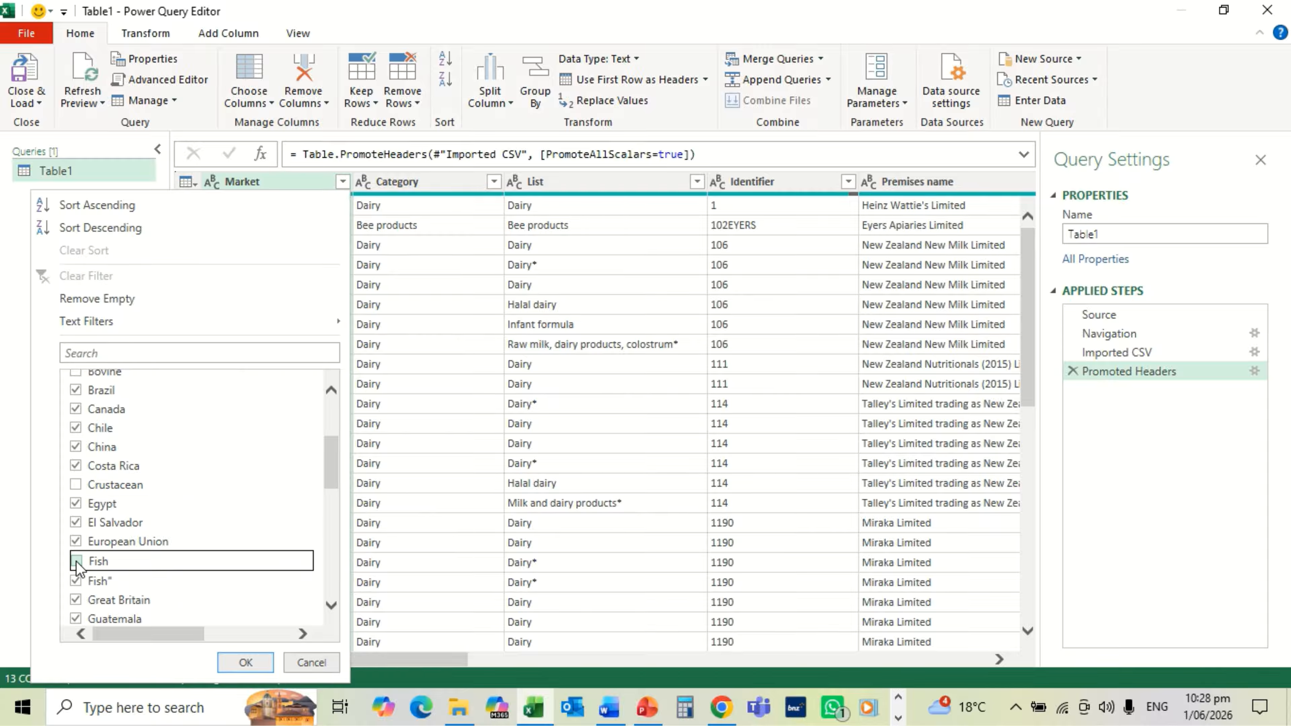
{"action": "left_click", "coordinate": [76, 581]}
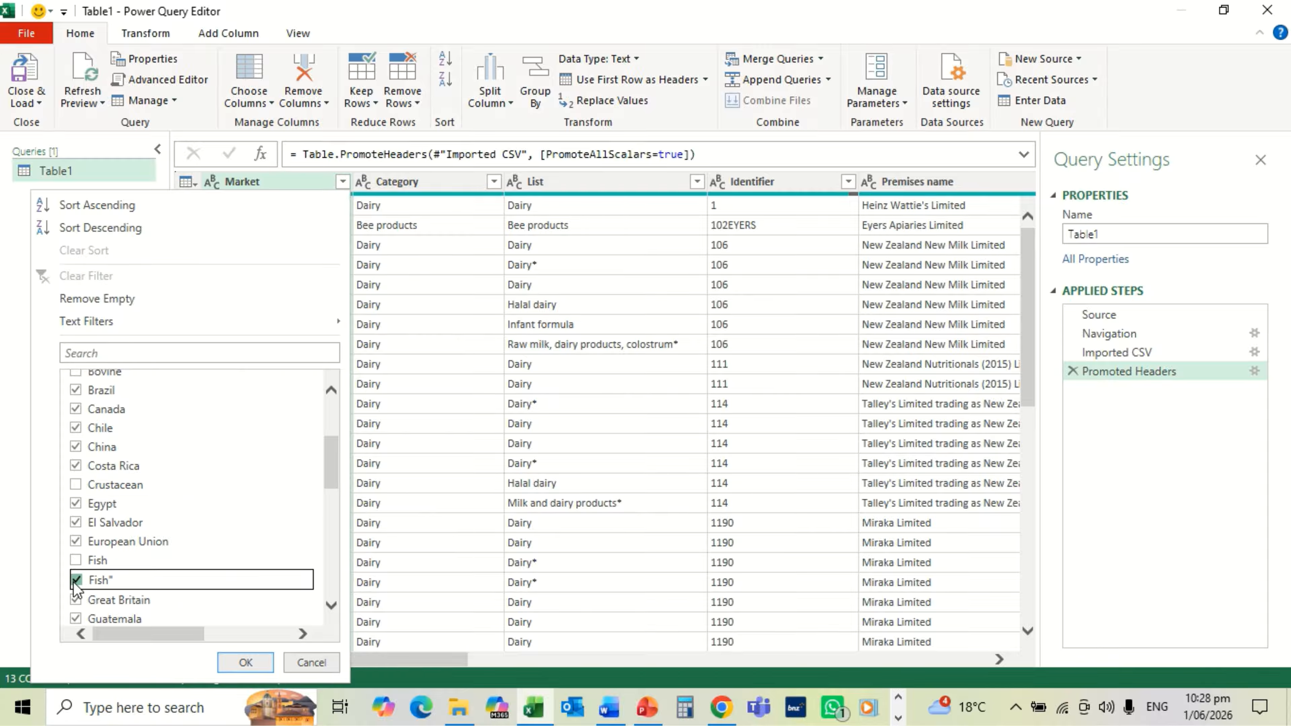
Step: Also uncheck Mollusc, honey, insect protein, Ovine and bovine-only slaughter entries, then apply the filter
{"action": "left_click", "coordinate": [331, 606]}
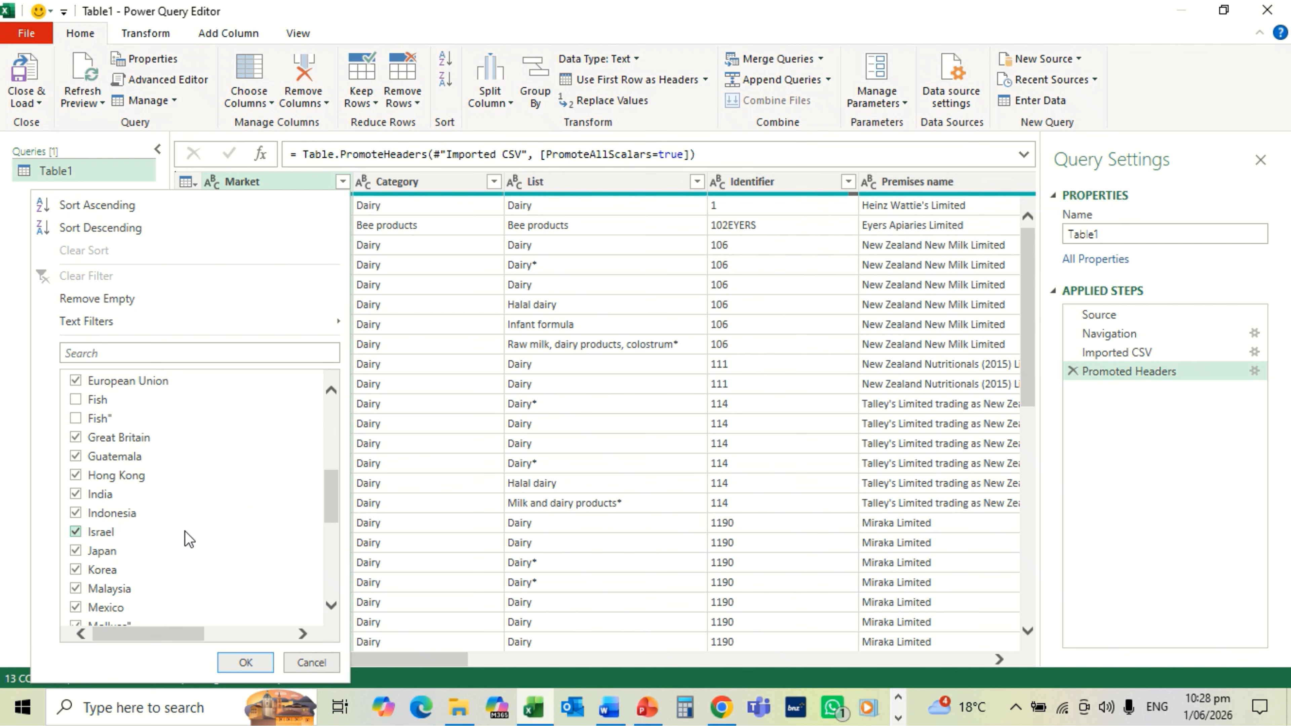
{"action": "left_click", "coordinate": [332, 606]}
{"action": "left_click", "coordinate": [333, 606]}
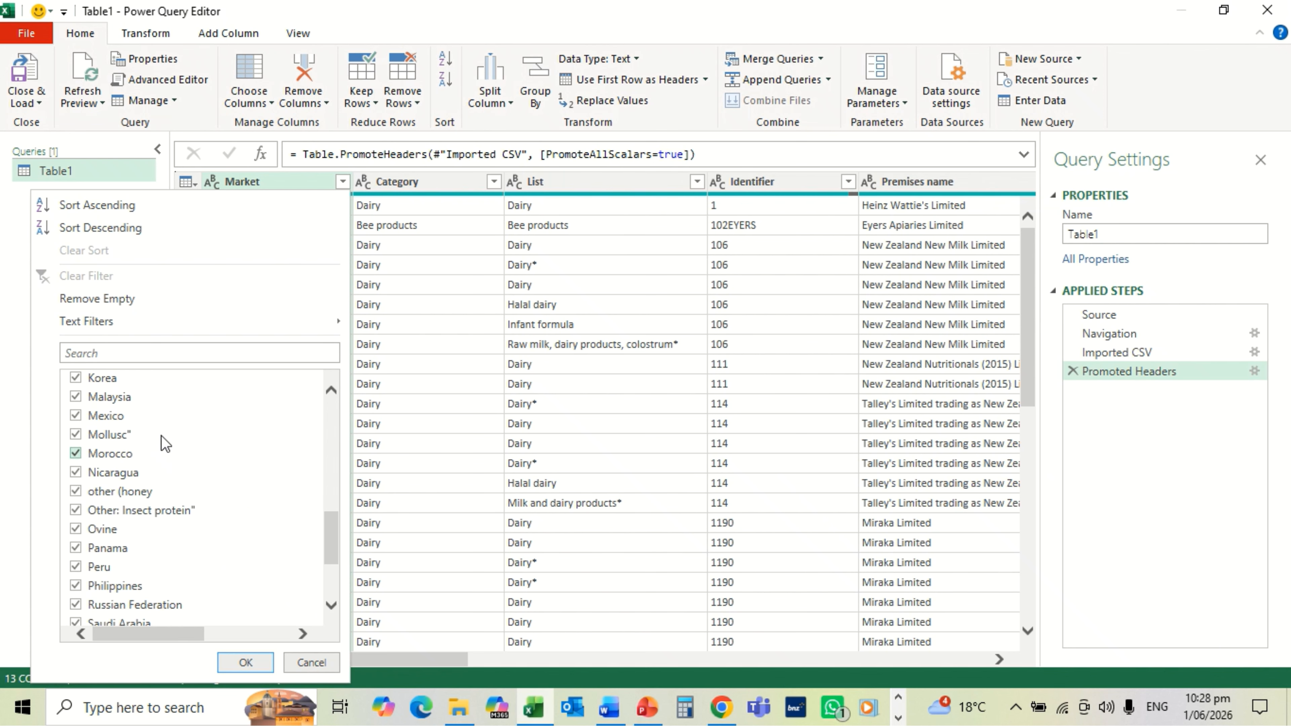
{"action": "left_click", "coordinate": [75, 437]}
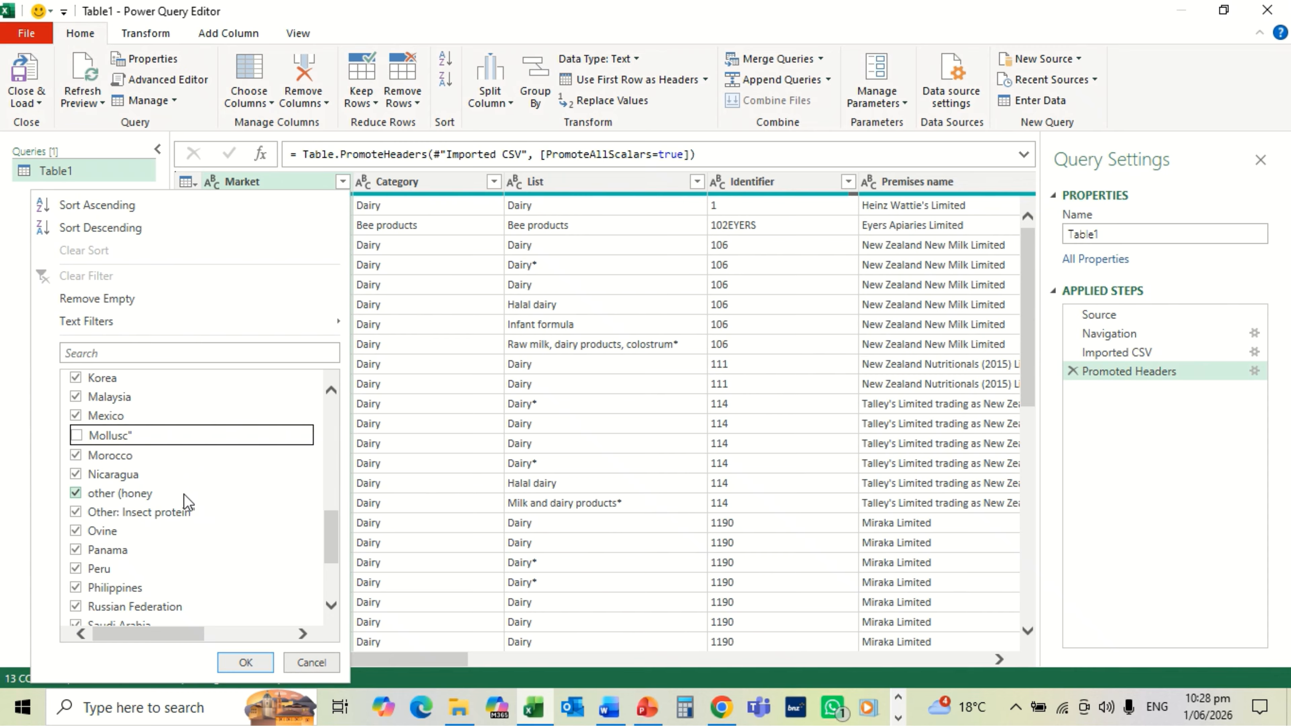
{"action": "left_click", "coordinate": [76, 493]}
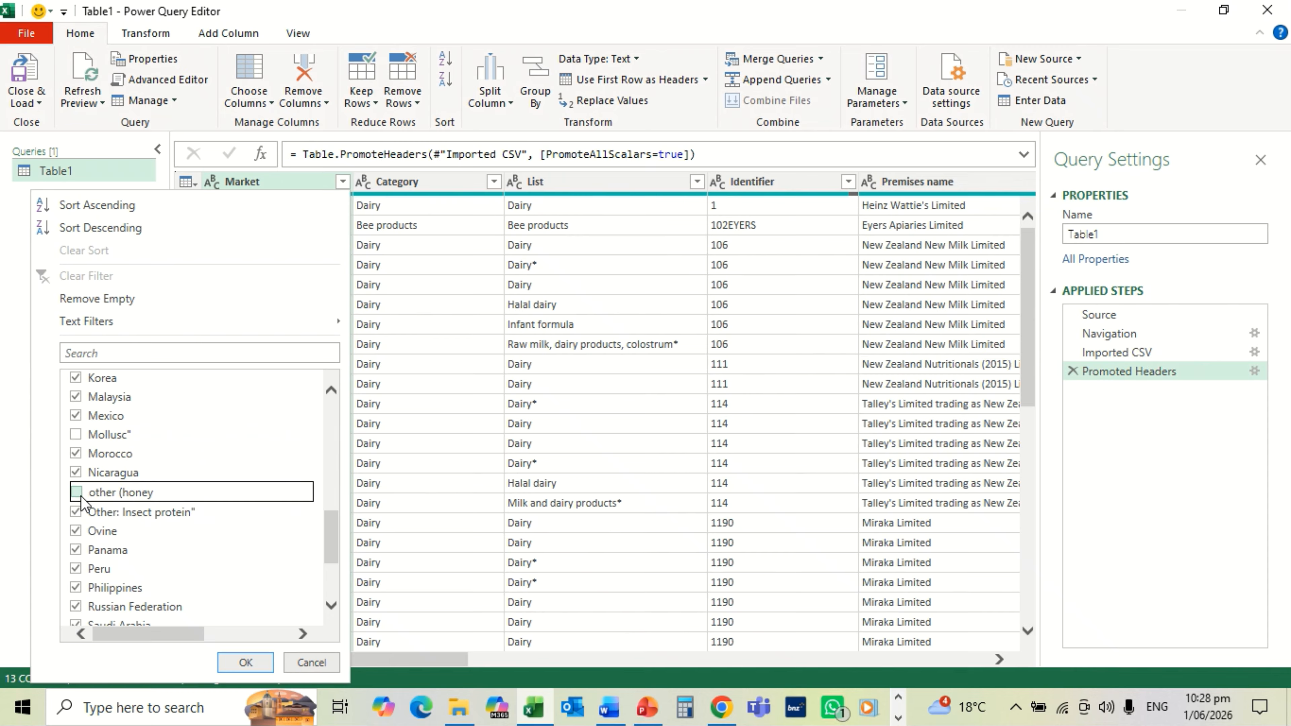
{"action": "left_click", "coordinate": [75, 513]}
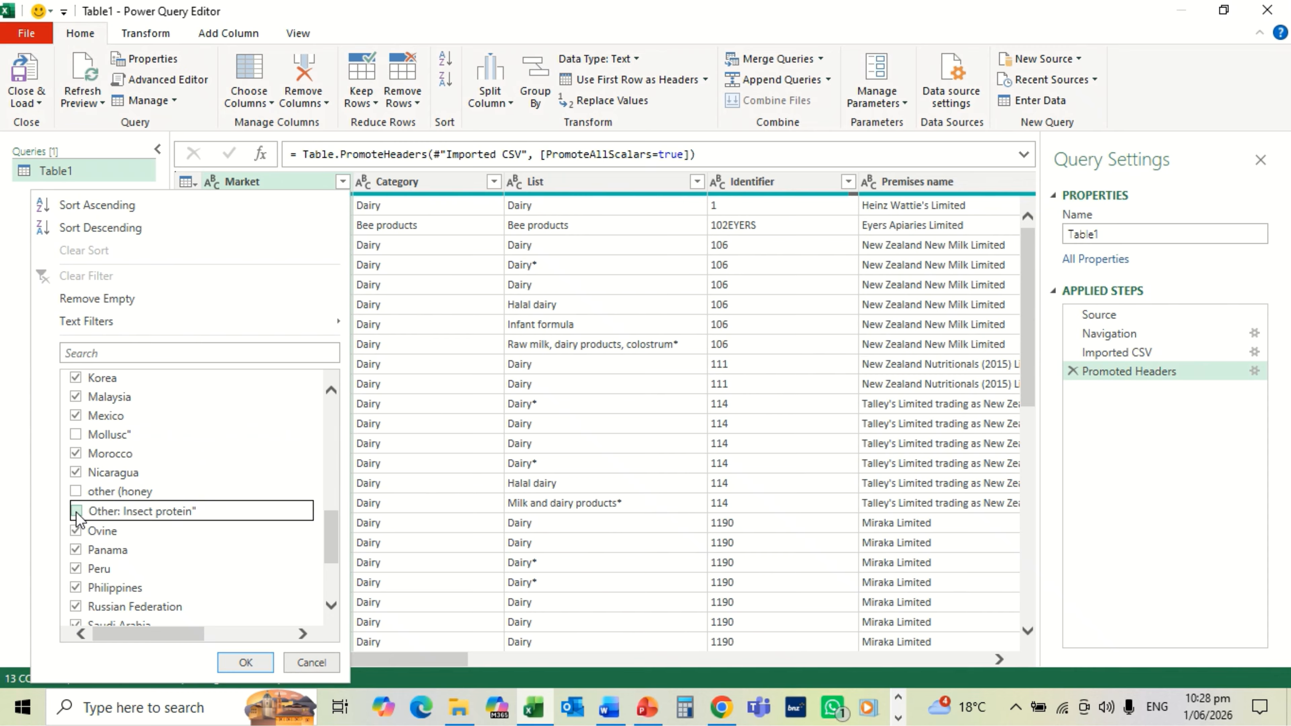
{"action": "left_click", "coordinate": [75, 530]}
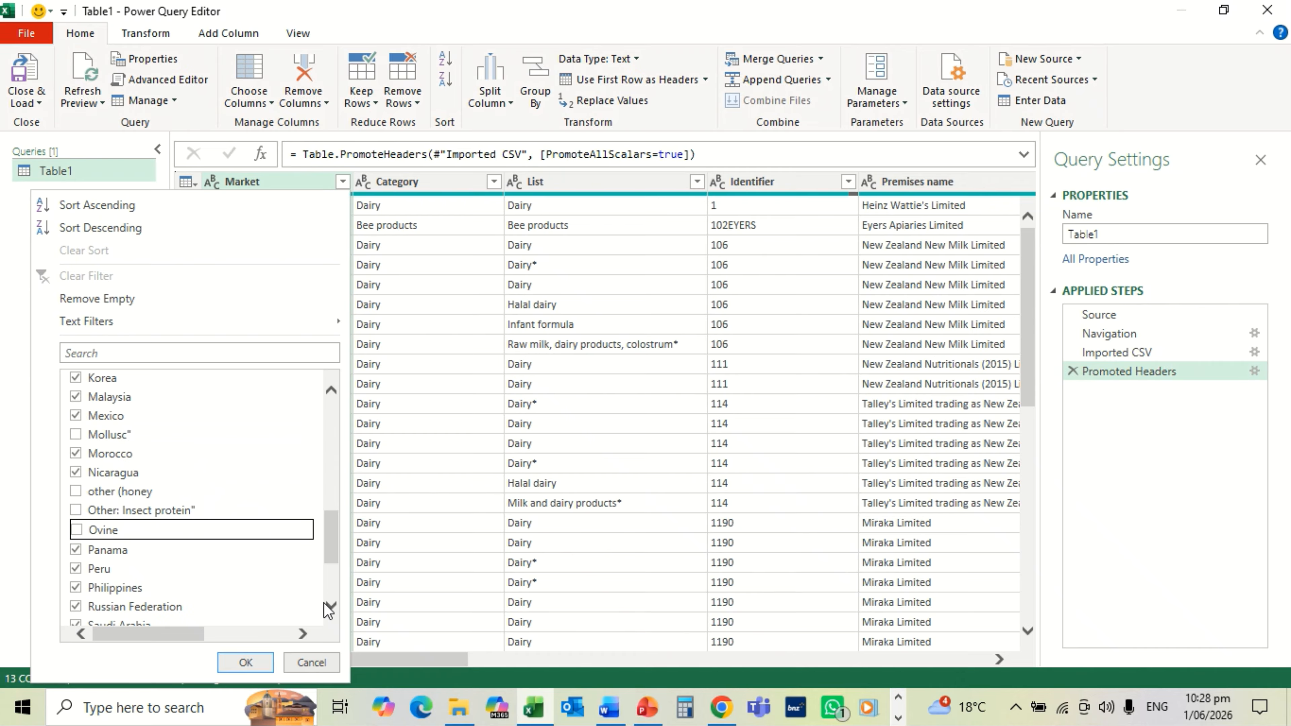
{"action": "scroll", "coordinate": [328, 609], "scroll_direction": "down", "scroll_amount": 3}
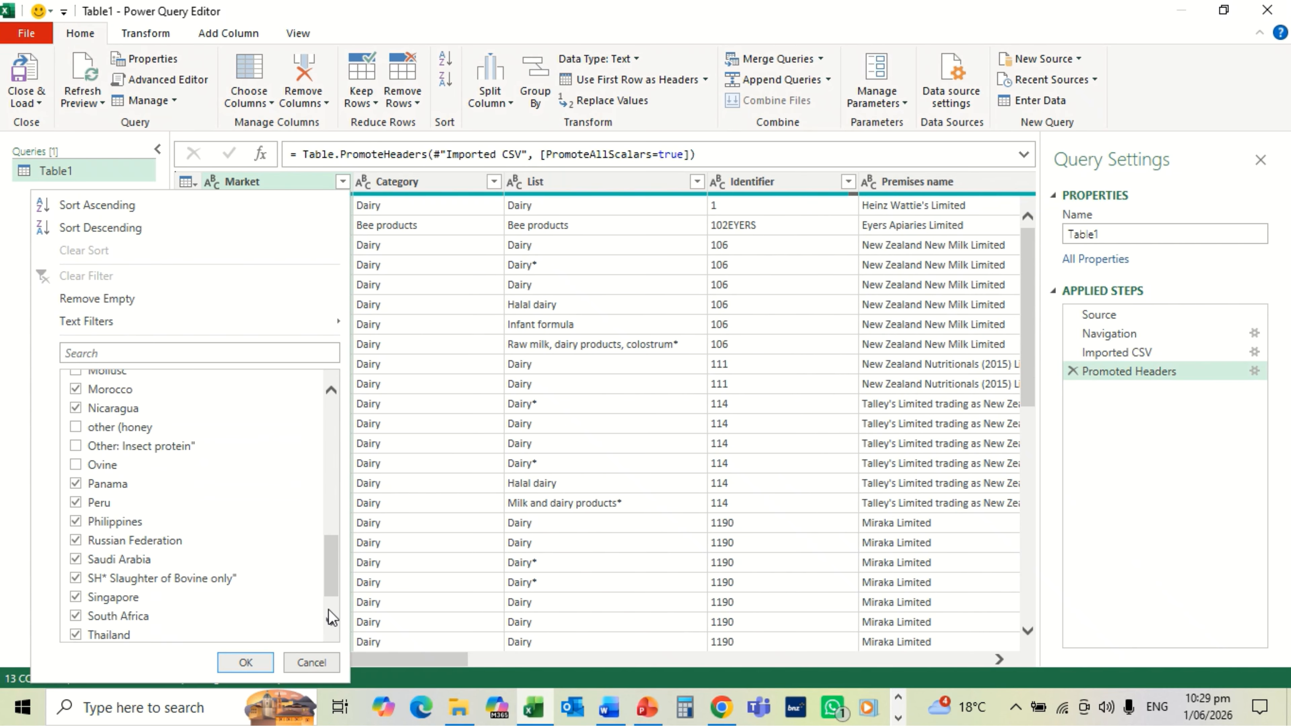
{"action": "scroll", "coordinate": [328, 610], "scroll_direction": "down", "scroll_amount": 1}
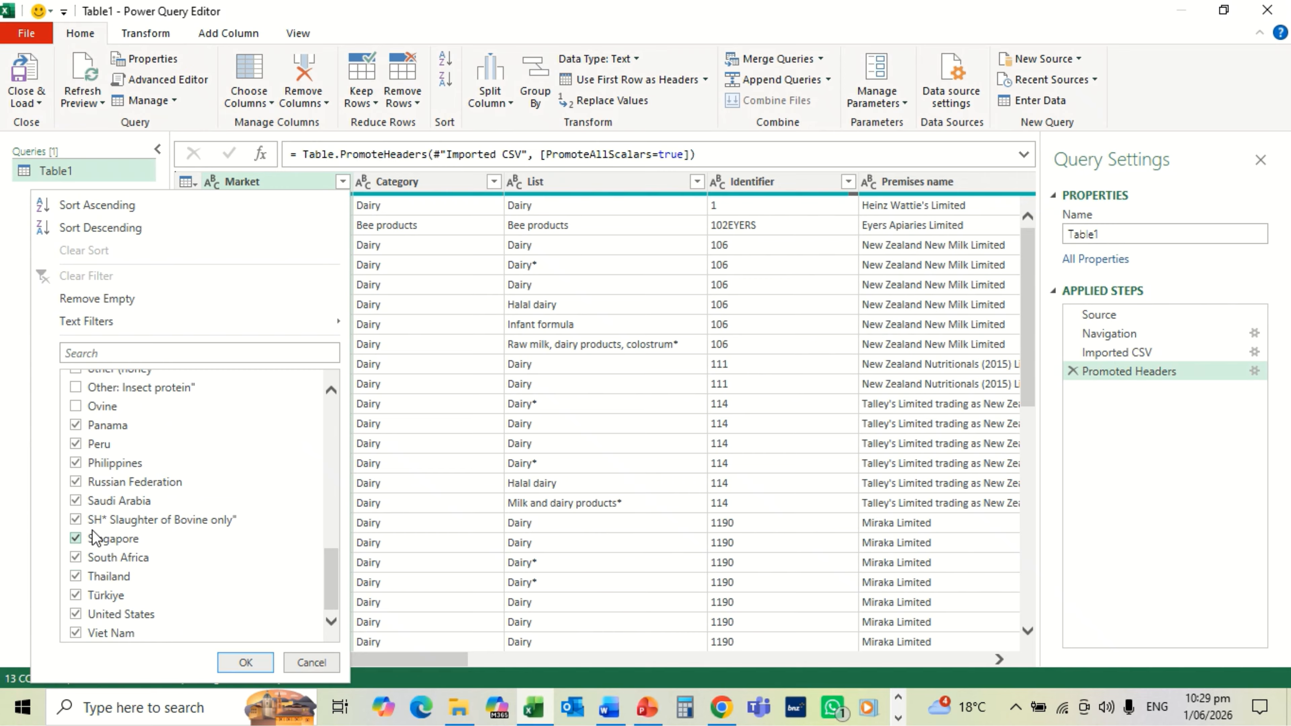
{"action": "left_click", "coordinate": [76, 520]}
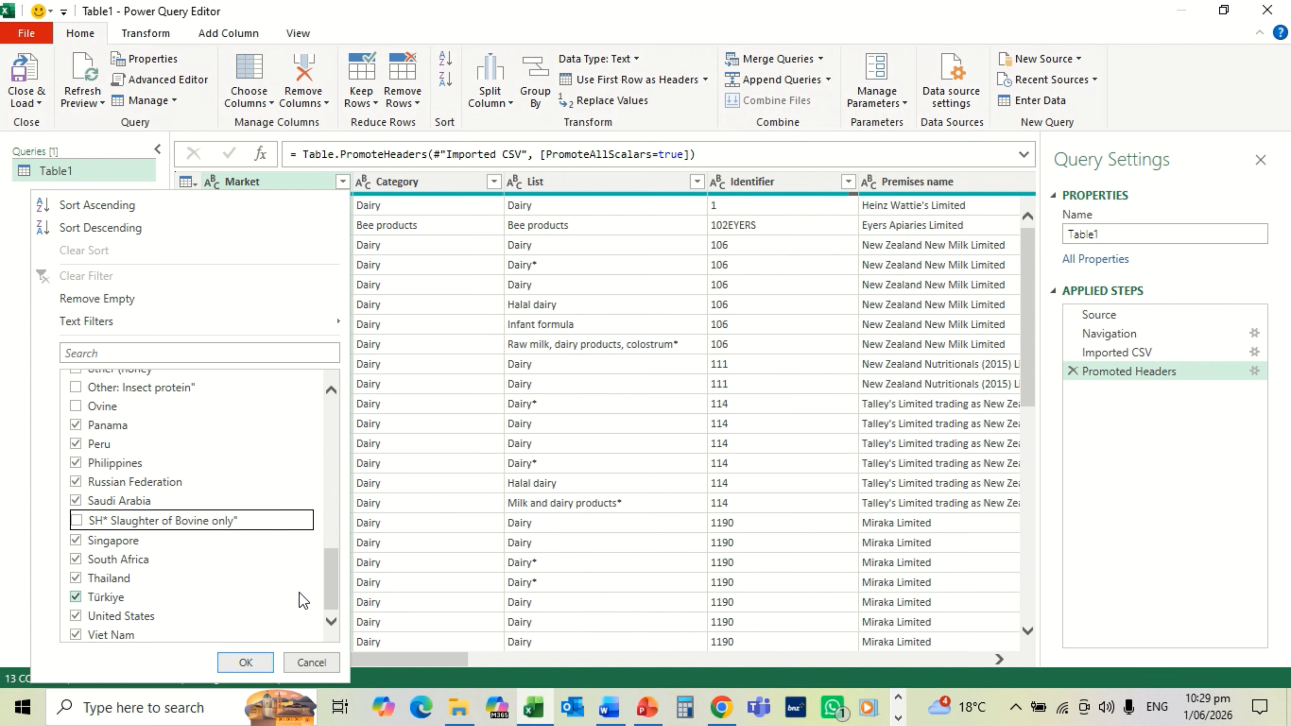
{"action": "left_click", "coordinate": [332, 621]}
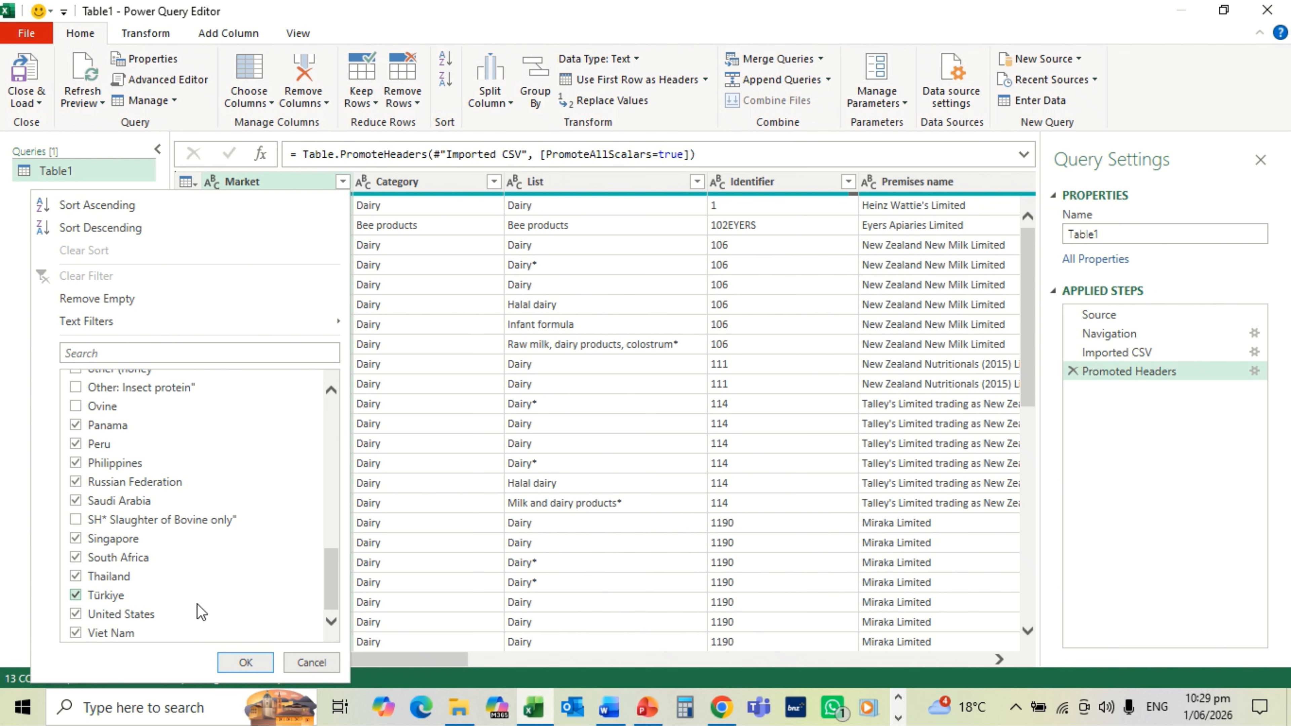
{"action": "left_click", "coordinate": [244, 663]}
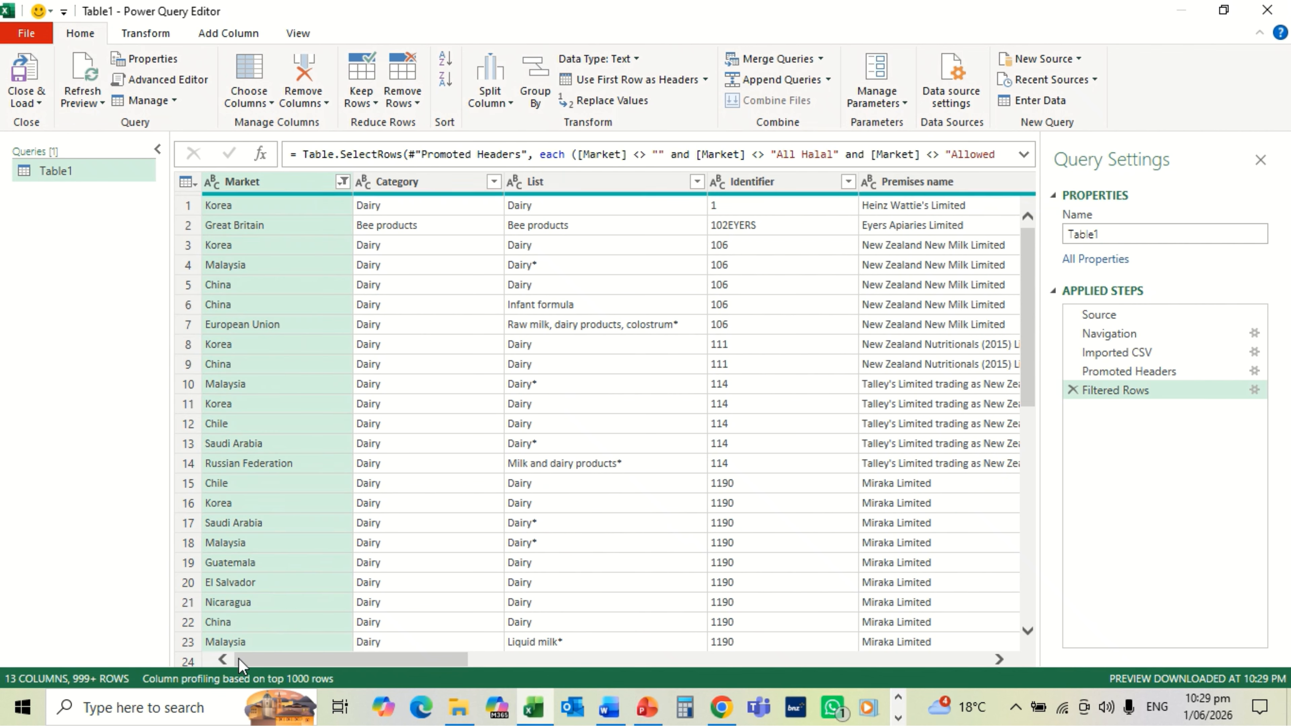
Step: Load Table1 into the Data Model as a connection only, reporting 9,888 rows
{"action": "left_click", "coordinate": [34, 102]}
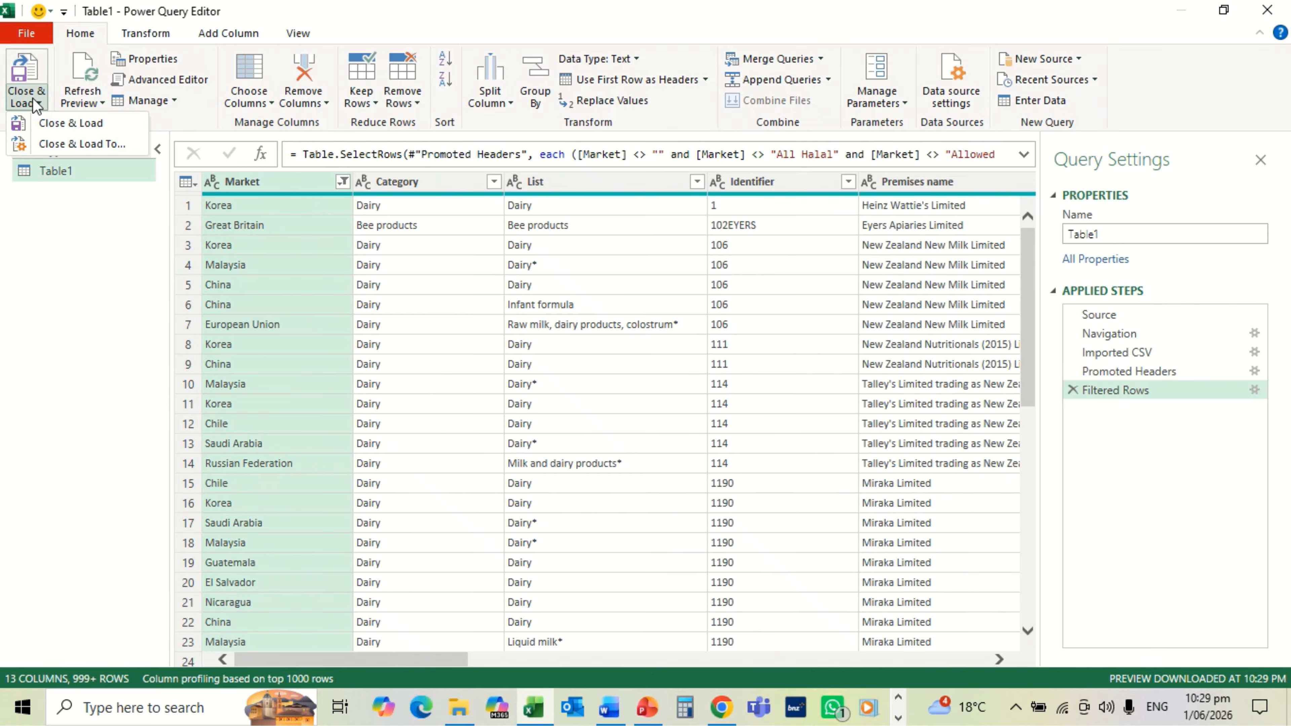
{"action": "left_click", "coordinate": [58, 144]}
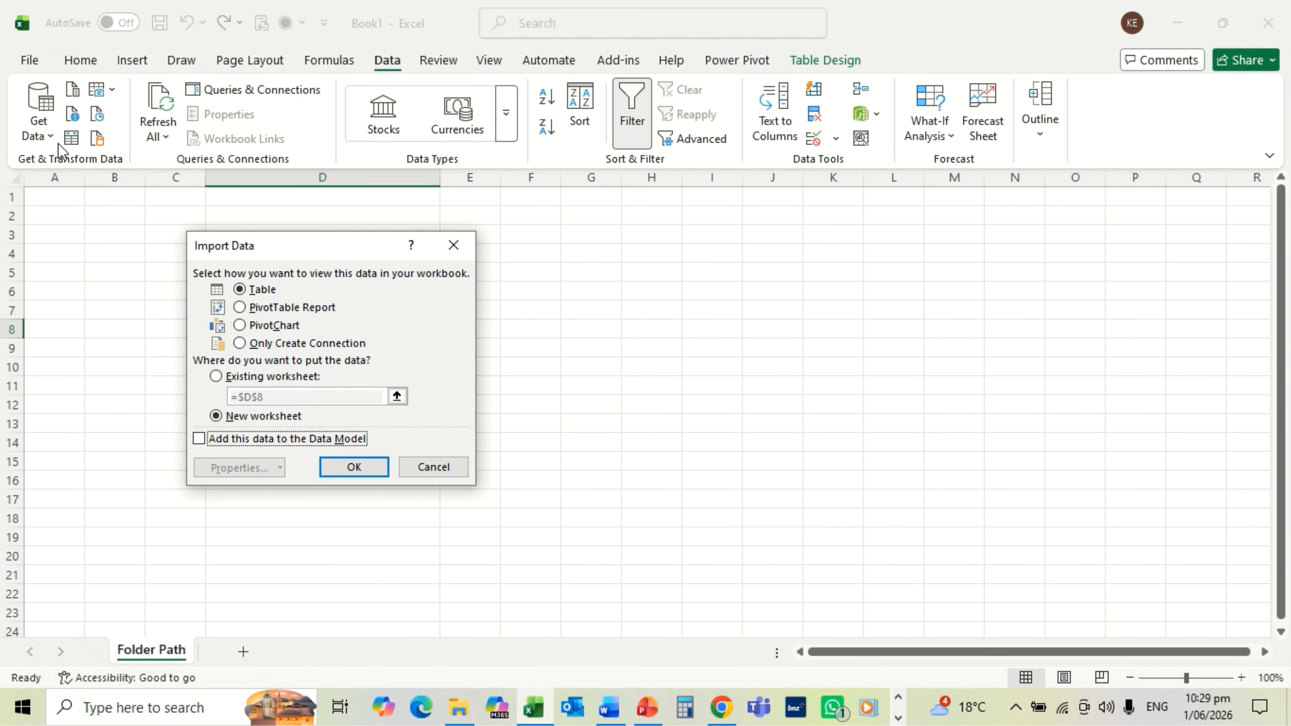
{"action": "left_click", "coordinate": [244, 342]}
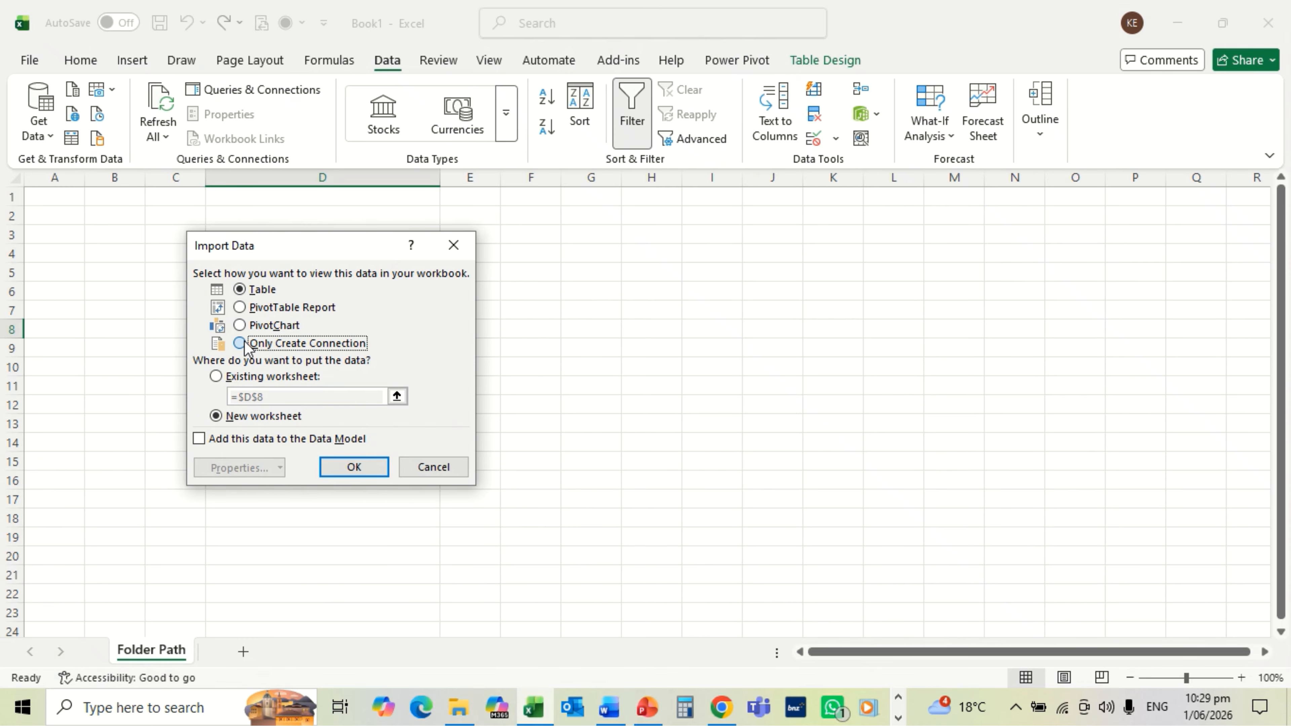
{"action": "left_click", "coordinate": [200, 440]}
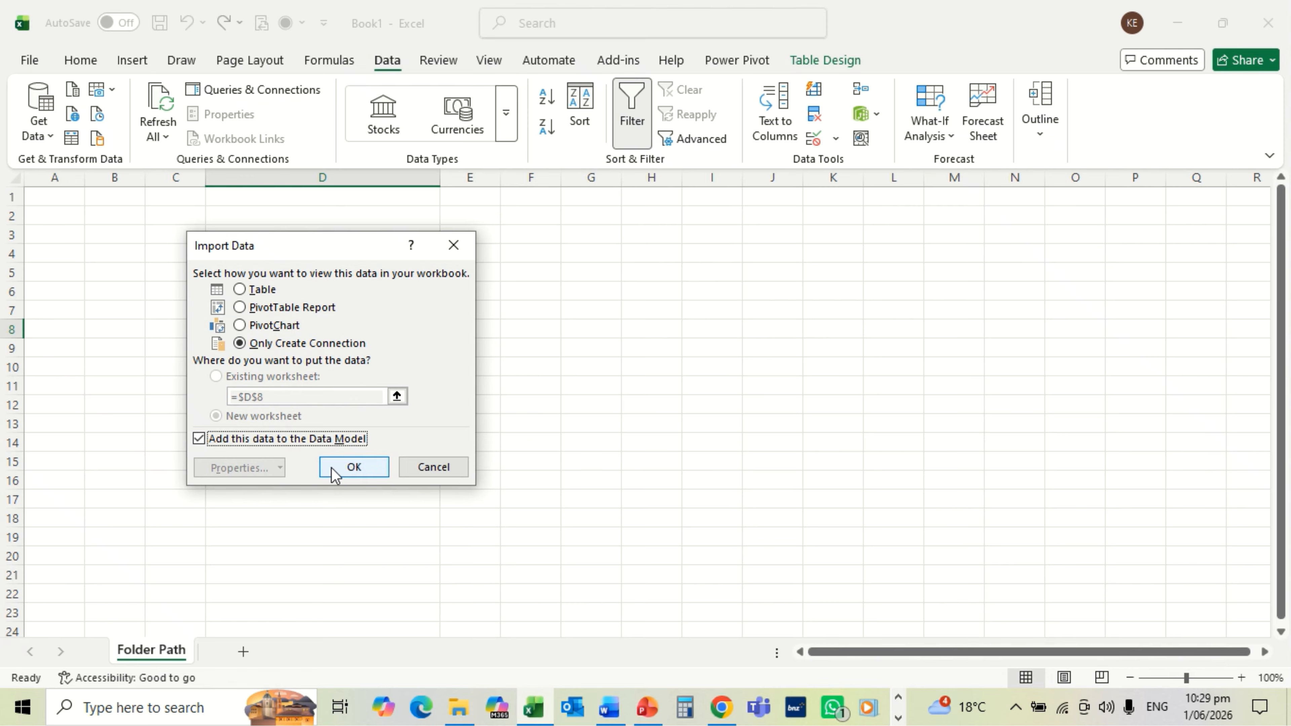
{"action": "left_click", "coordinate": [354, 467]}
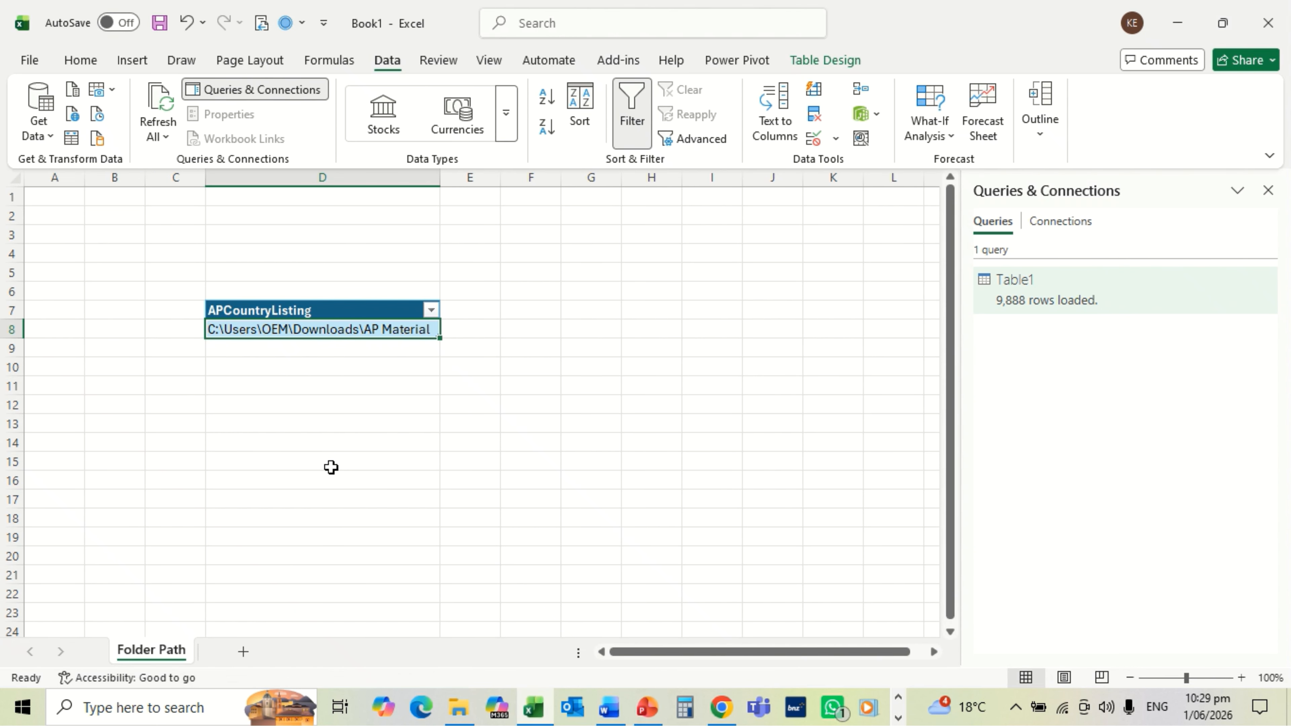
Step: Duplicate Table1, delete its Filtered Rows through Navigation steps, and open Registers and Lists.csv
{"action": "right_click", "coordinate": [1049, 308]}
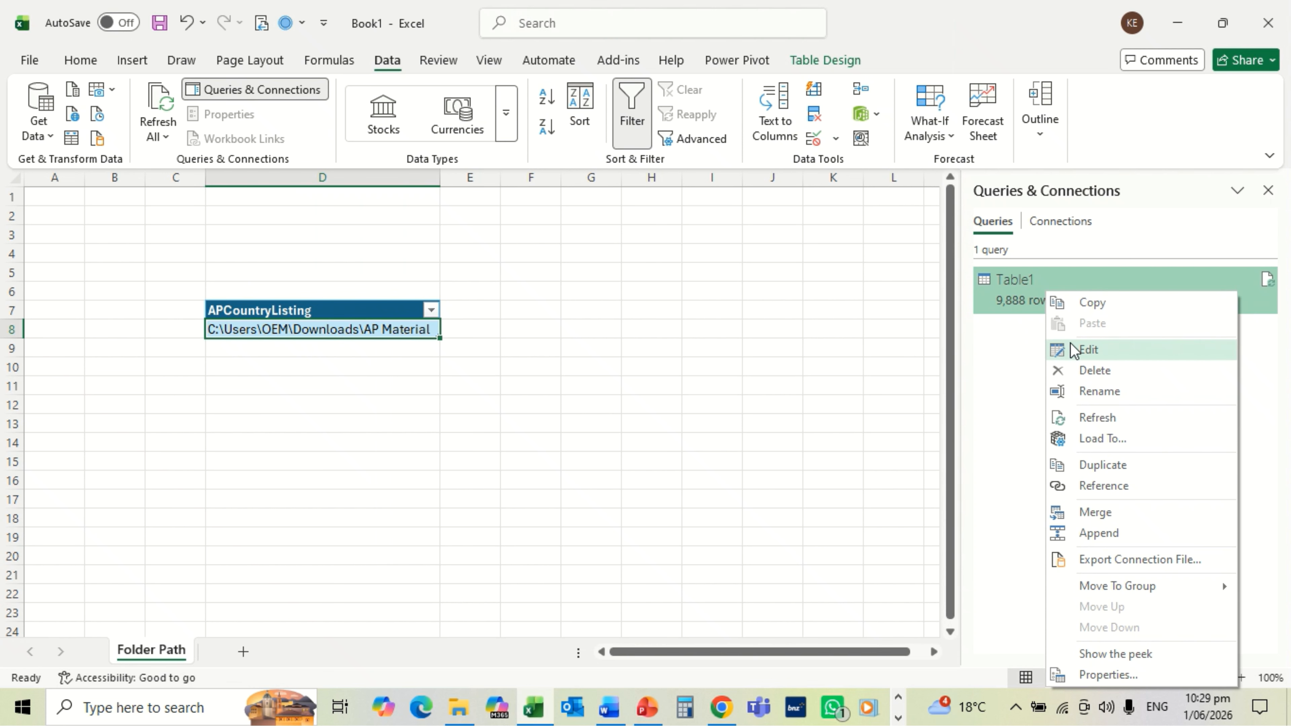
{"action": "left_click", "coordinate": [1099, 464]}
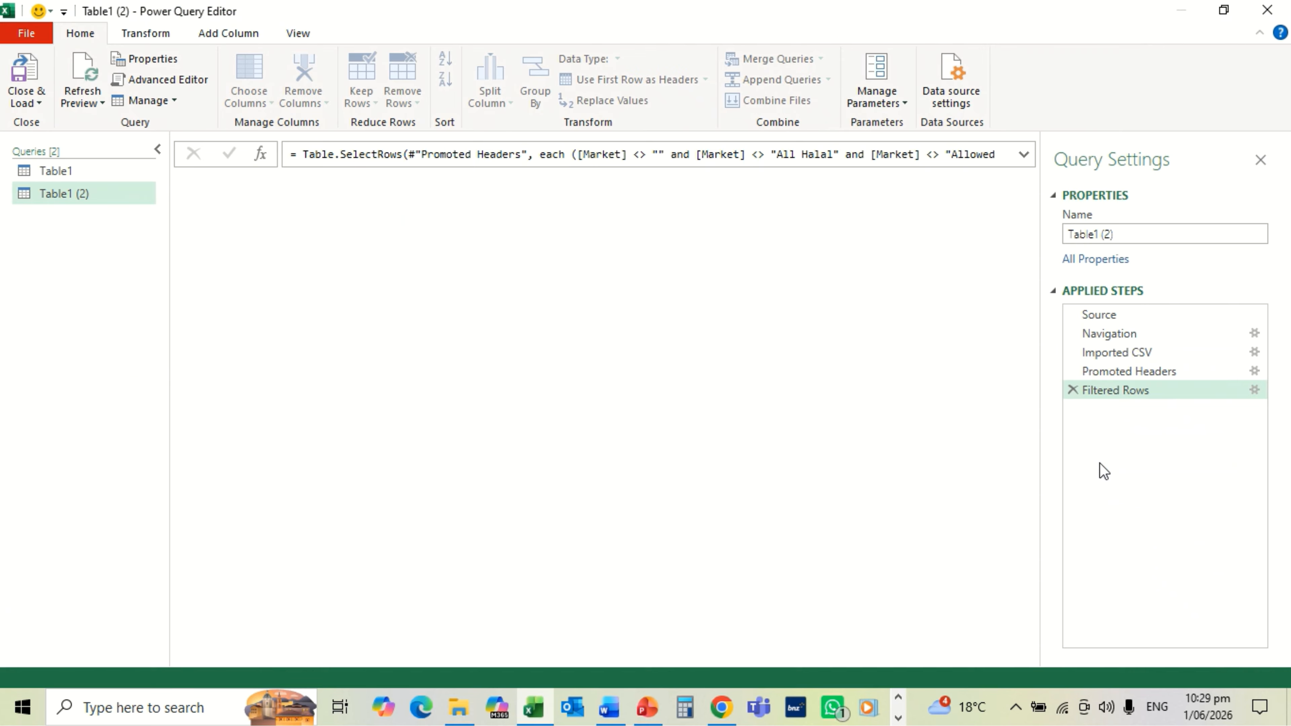
{"action": "left_click", "coordinate": [1072, 389]}
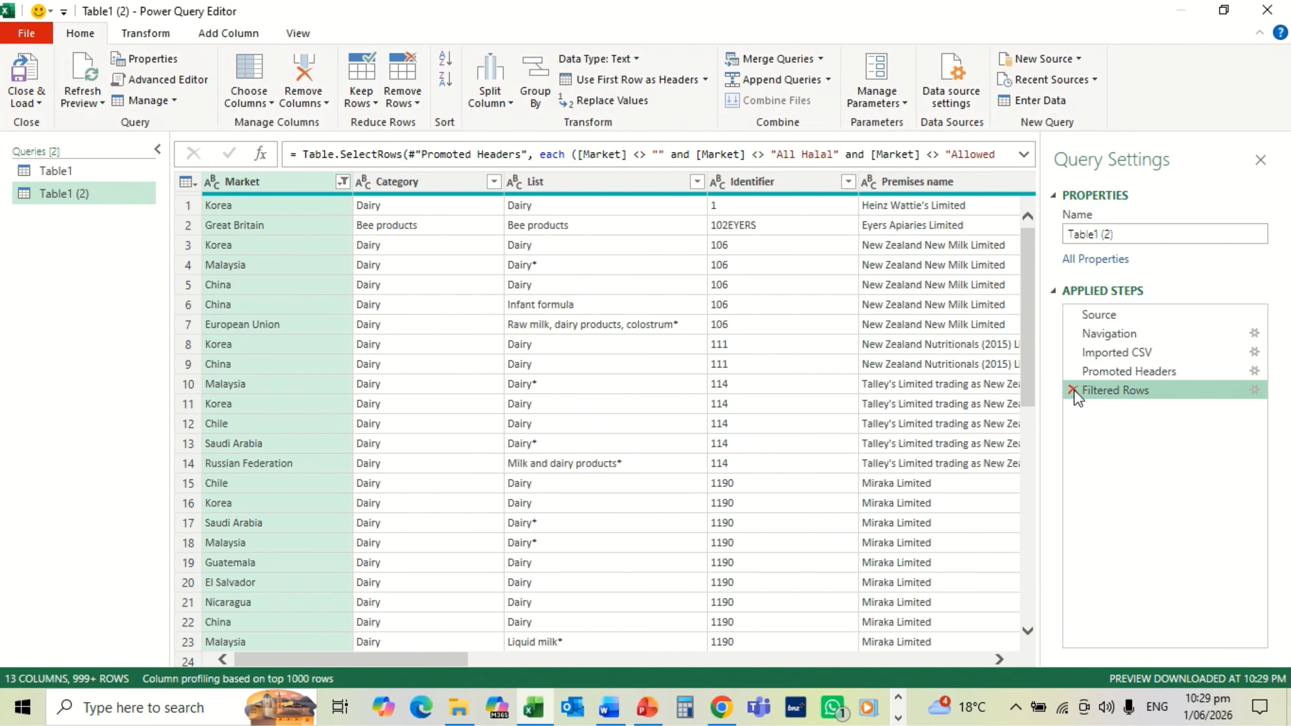
{"action": "left_click", "coordinate": [1072, 372]}
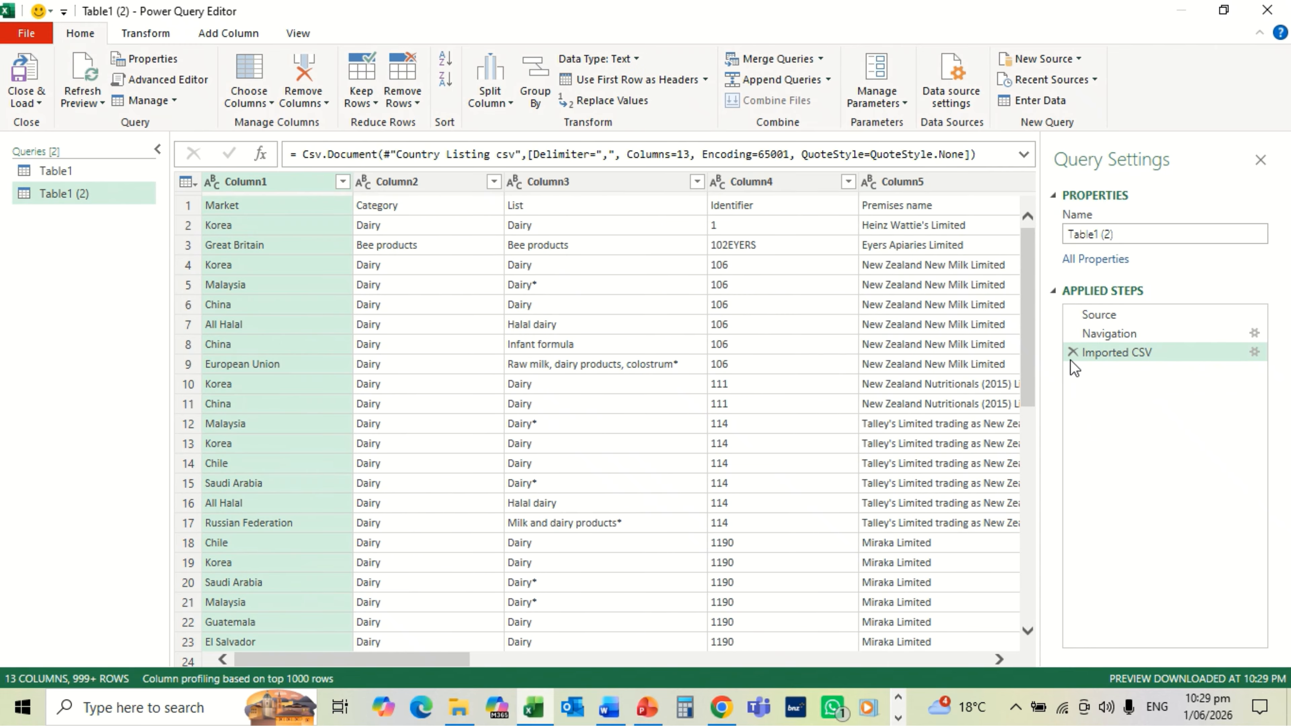
{"action": "left_click", "coordinate": [1069, 353]}
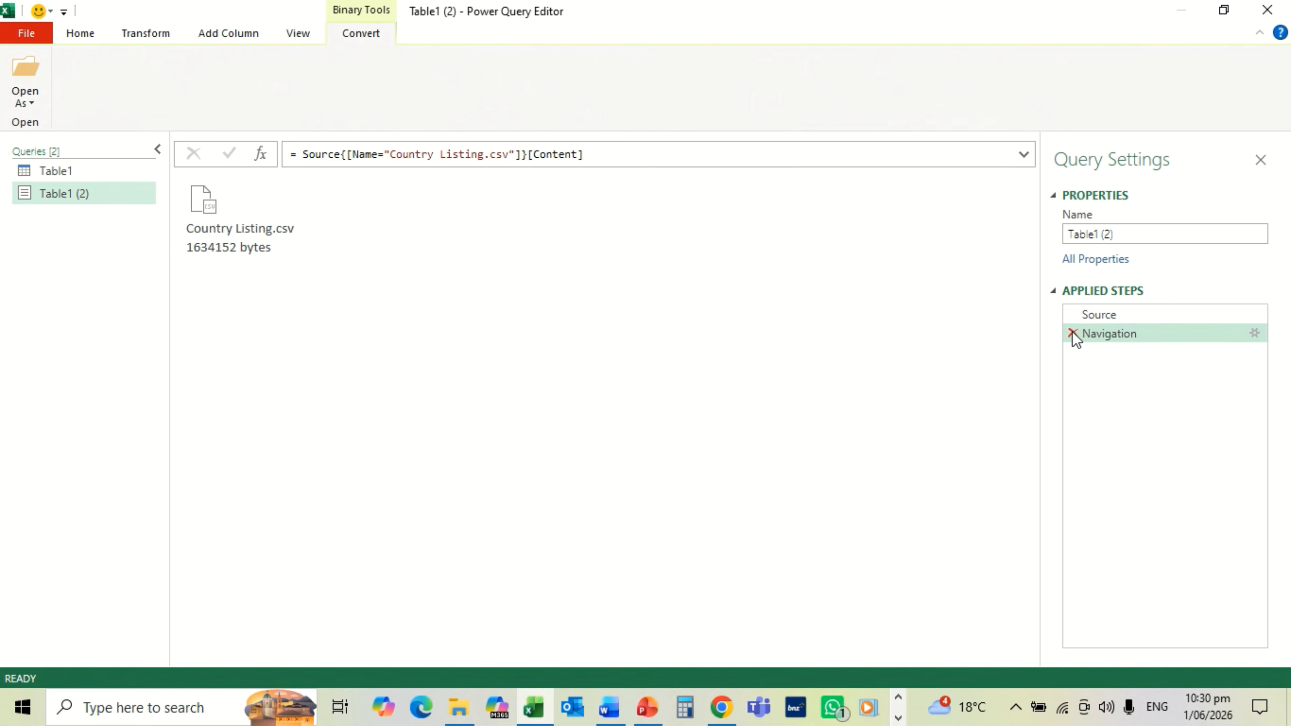
{"action": "left_click", "coordinate": [1072, 332]}
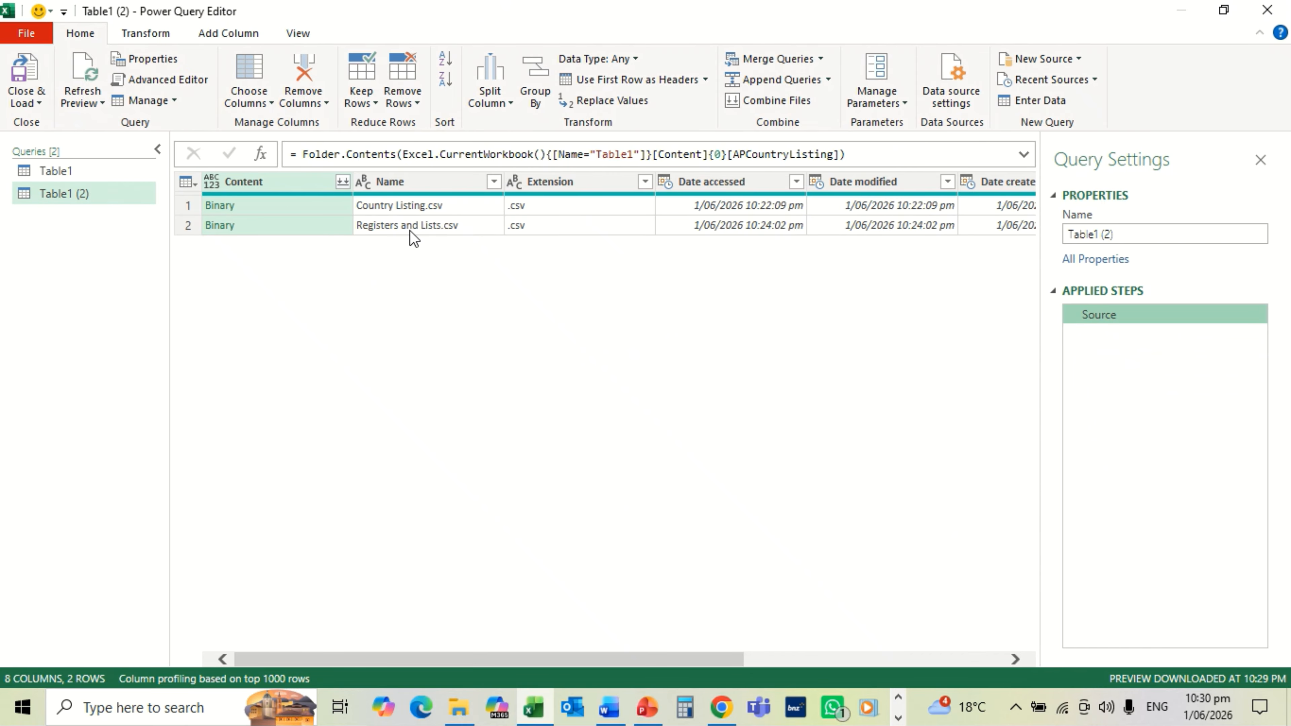
{"action": "left_click", "coordinate": [220, 226]}
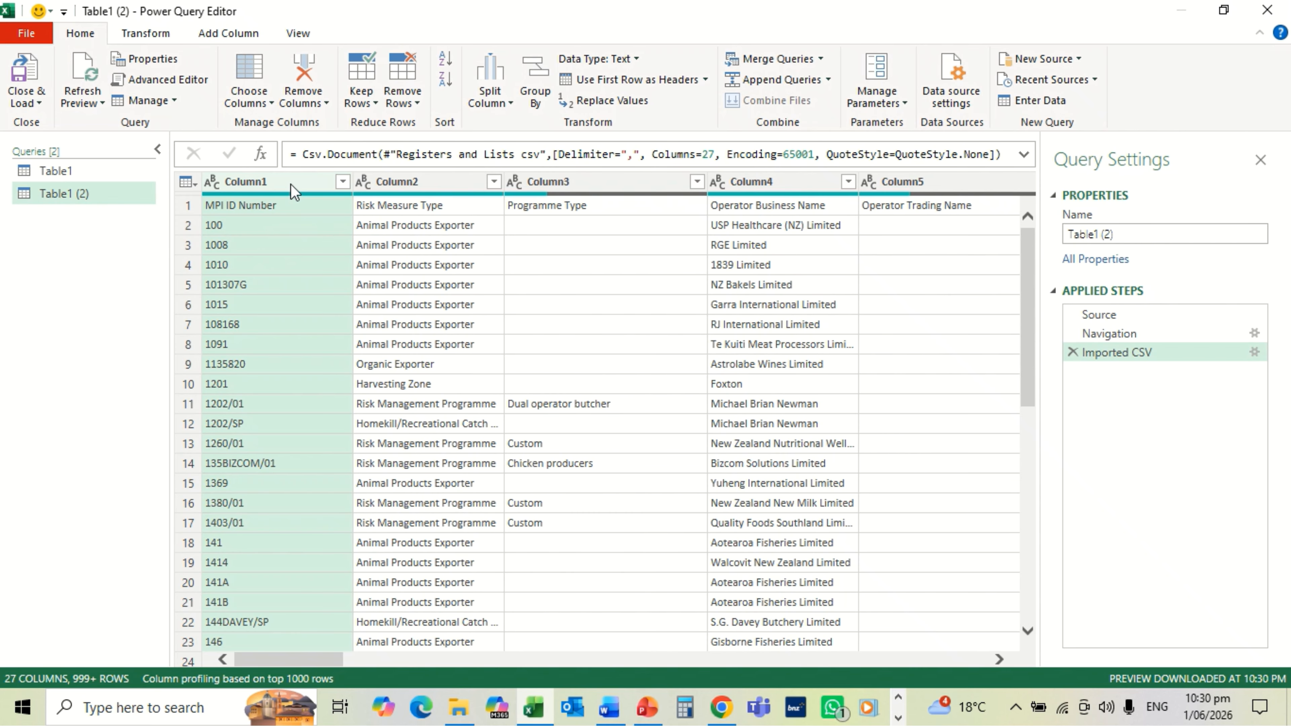
Step: Trim Column1 IDs to the text before the '/' delimiter, so 1202/01 becomes 1202
{"action": "left_click", "coordinate": [160, 35]}
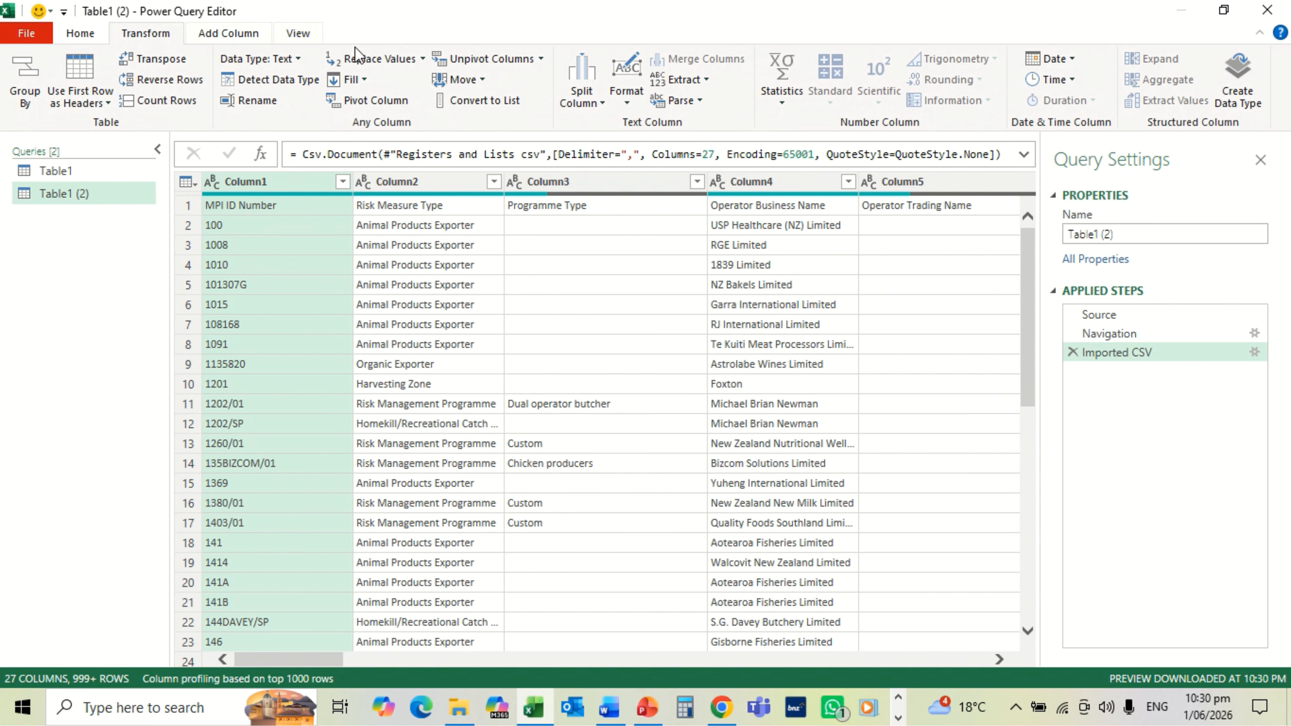
{"action": "left_click", "coordinate": [686, 84]}
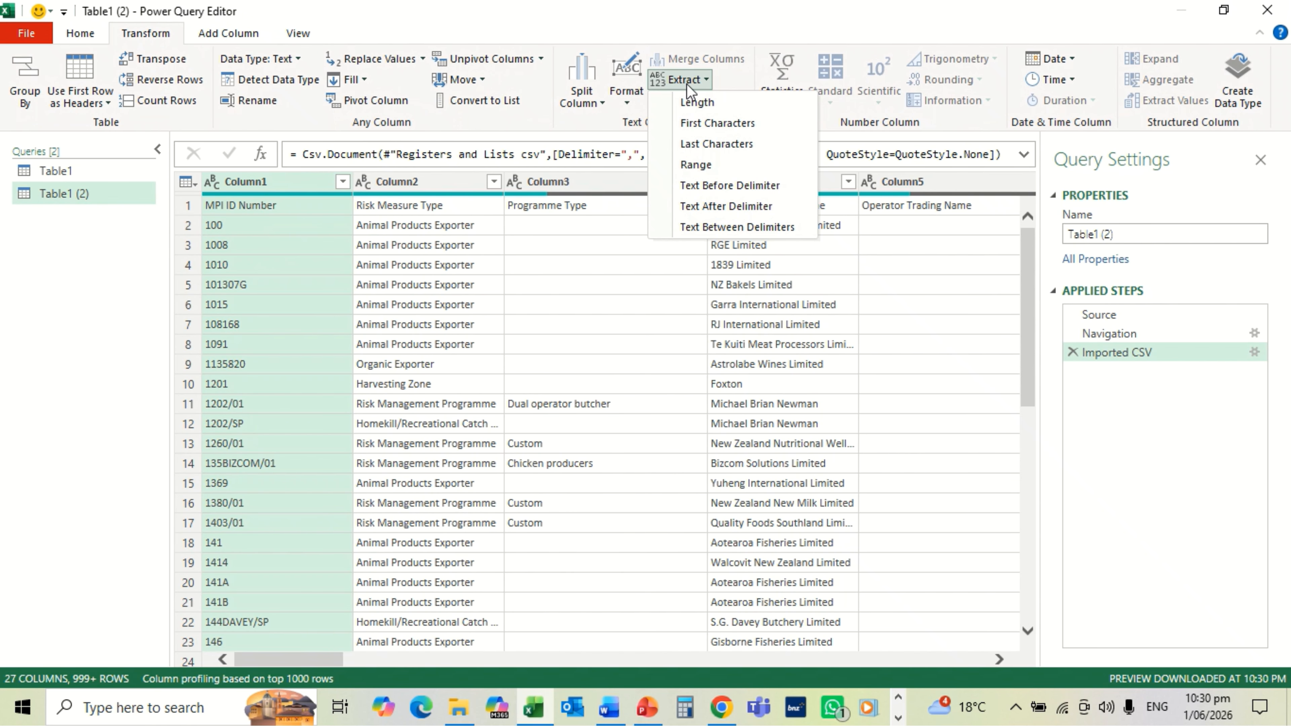
{"action": "left_click", "coordinate": [728, 186]}
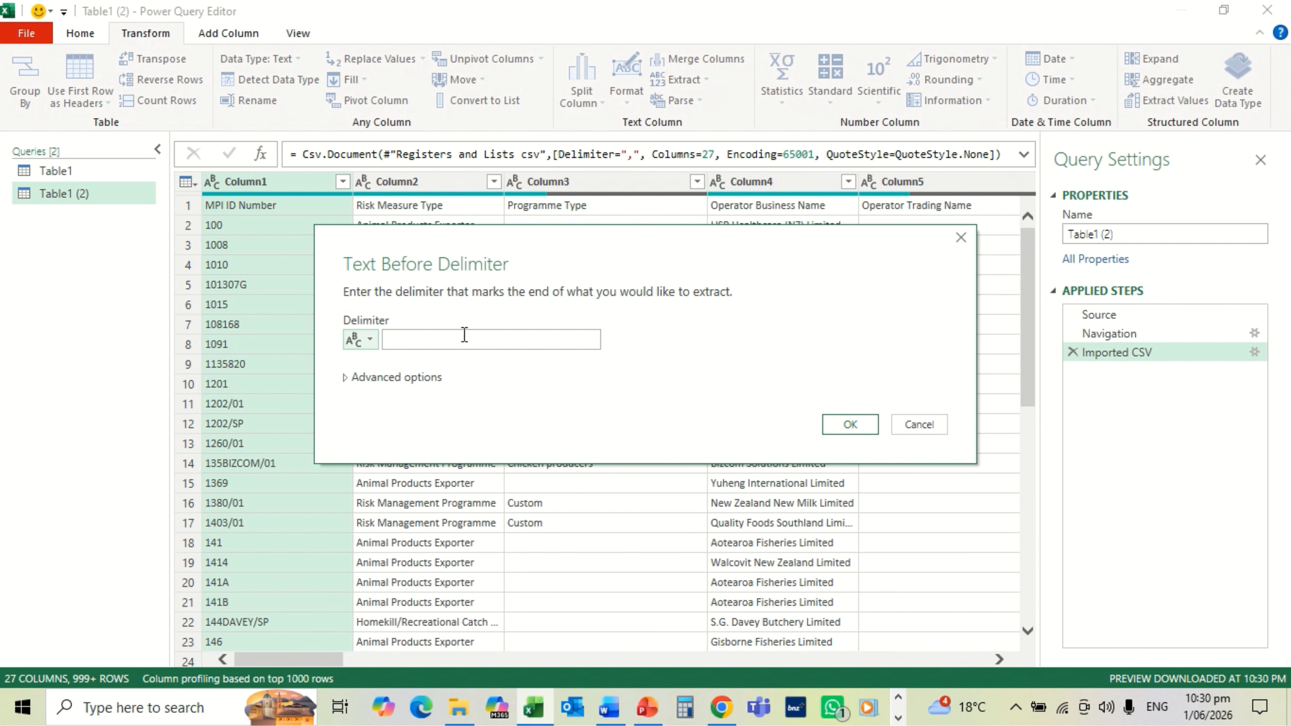
{"action": "left_click", "coordinate": [464, 338]}
{"action": "left_click", "coordinate": [846, 427]}
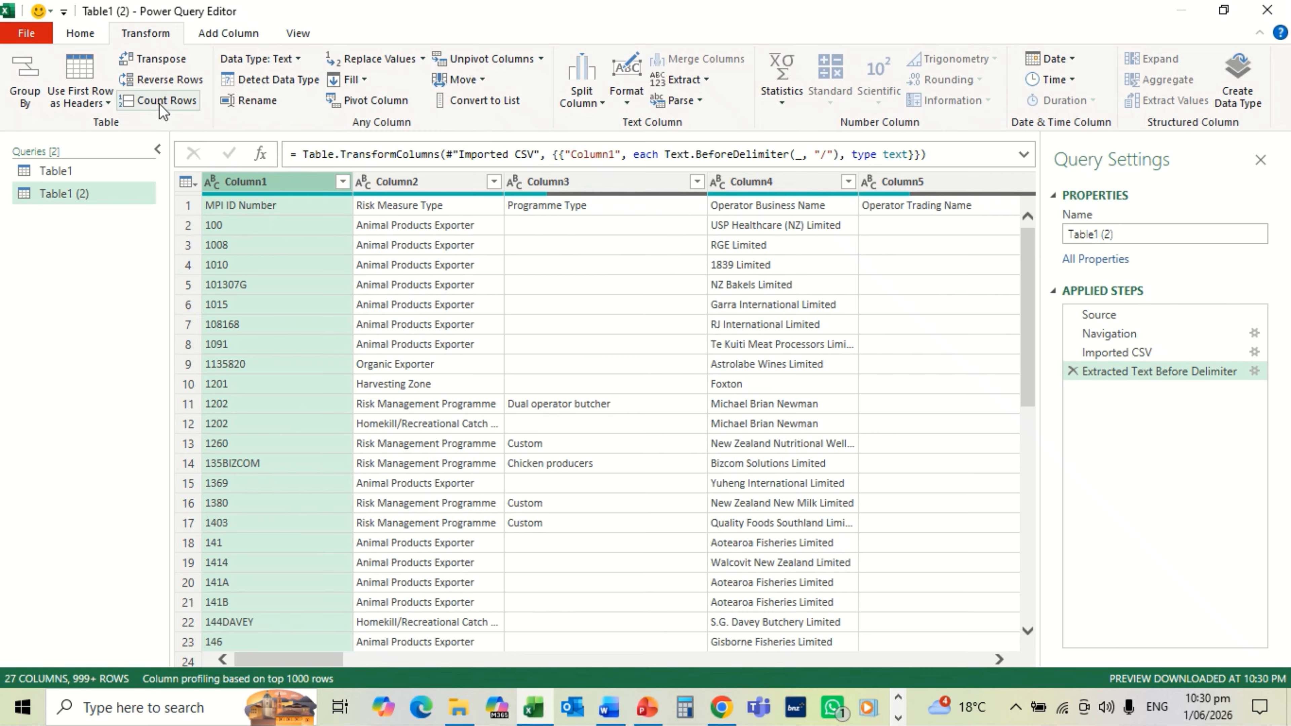
Step: Remove duplicate Column1 rows and promote the first row to column headers
{"action": "left_click", "coordinate": [89, 40]}
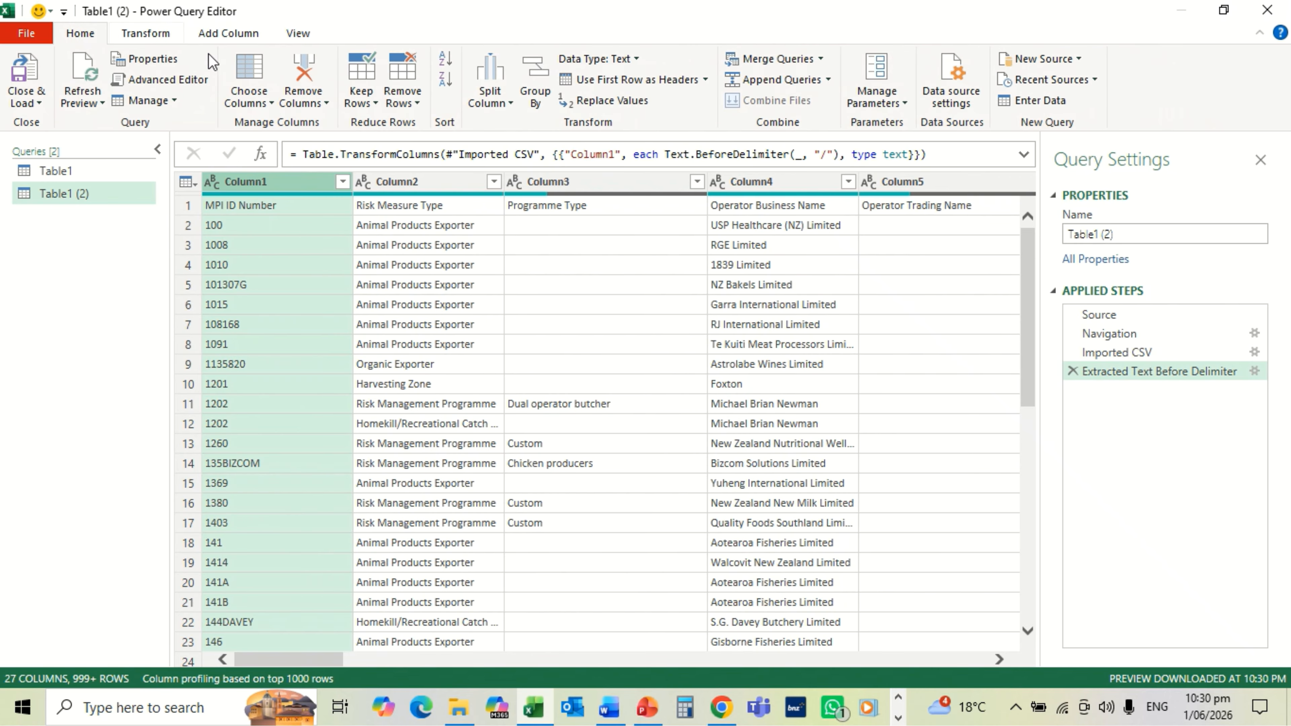
{"action": "left_click", "coordinate": [397, 104]}
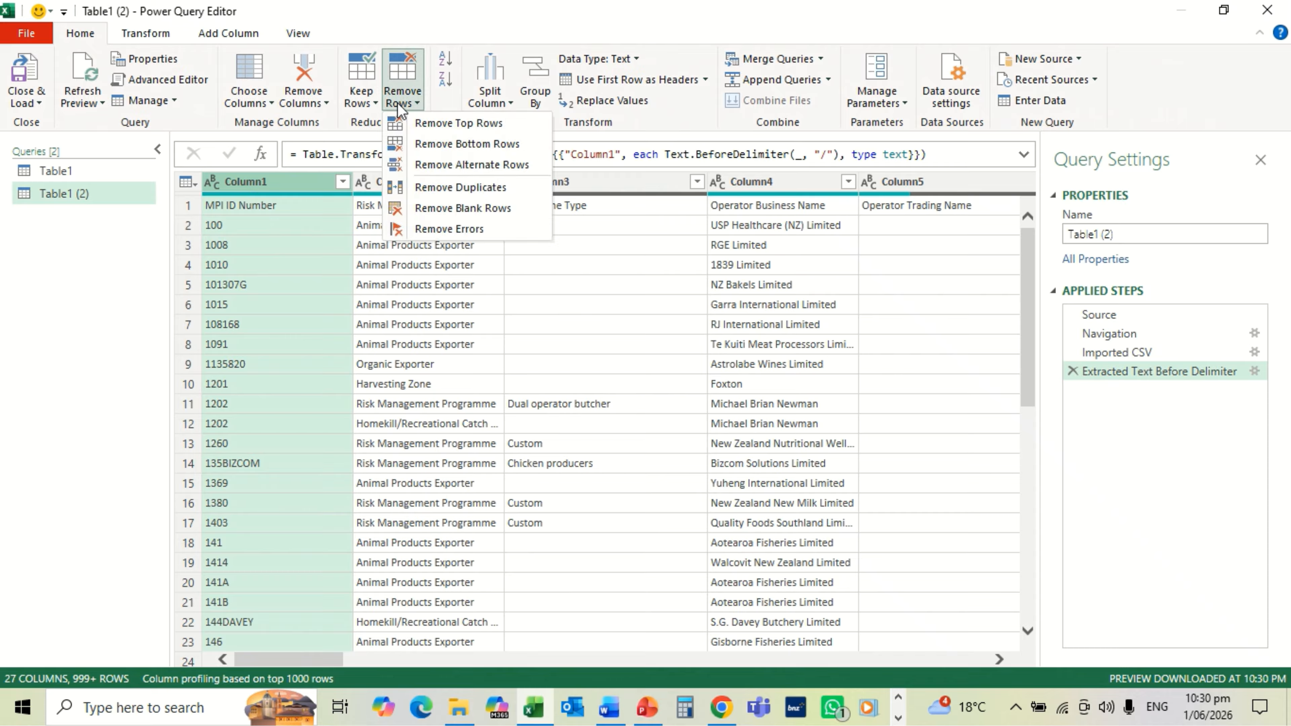
{"action": "left_click", "coordinate": [440, 188]}
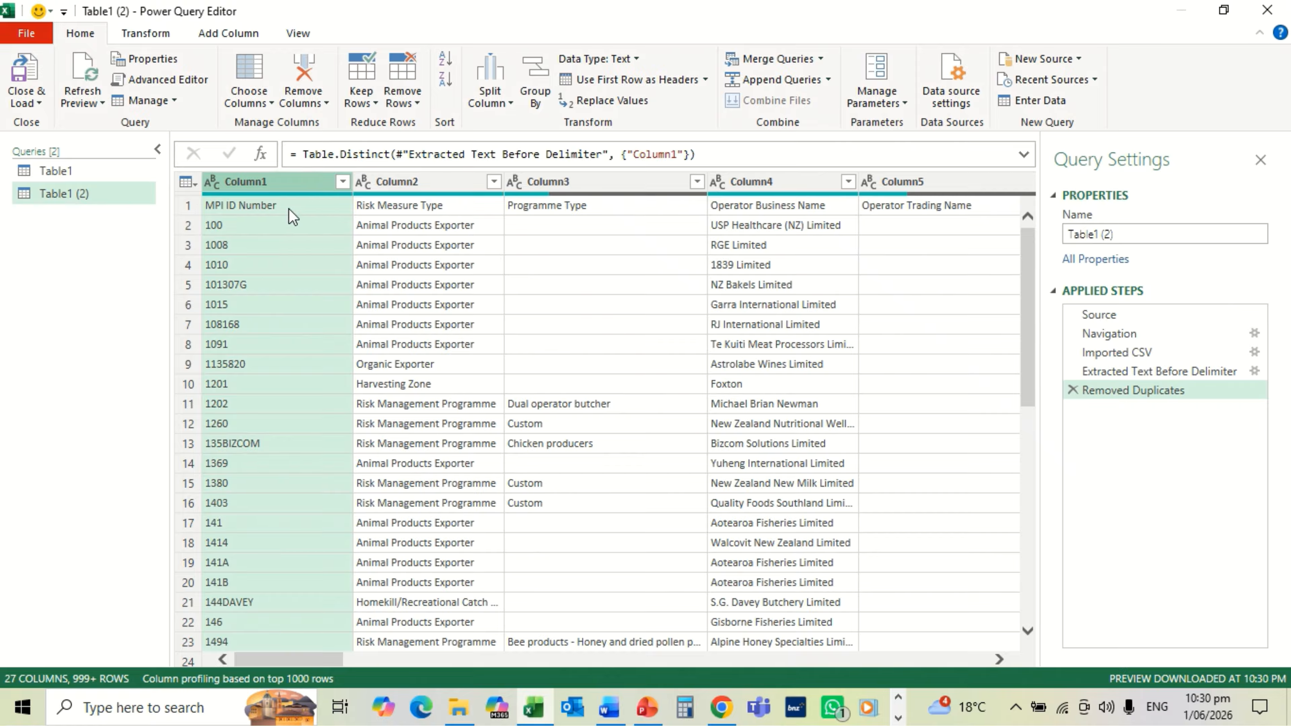
{"action": "left_click", "coordinate": [196, 187]}
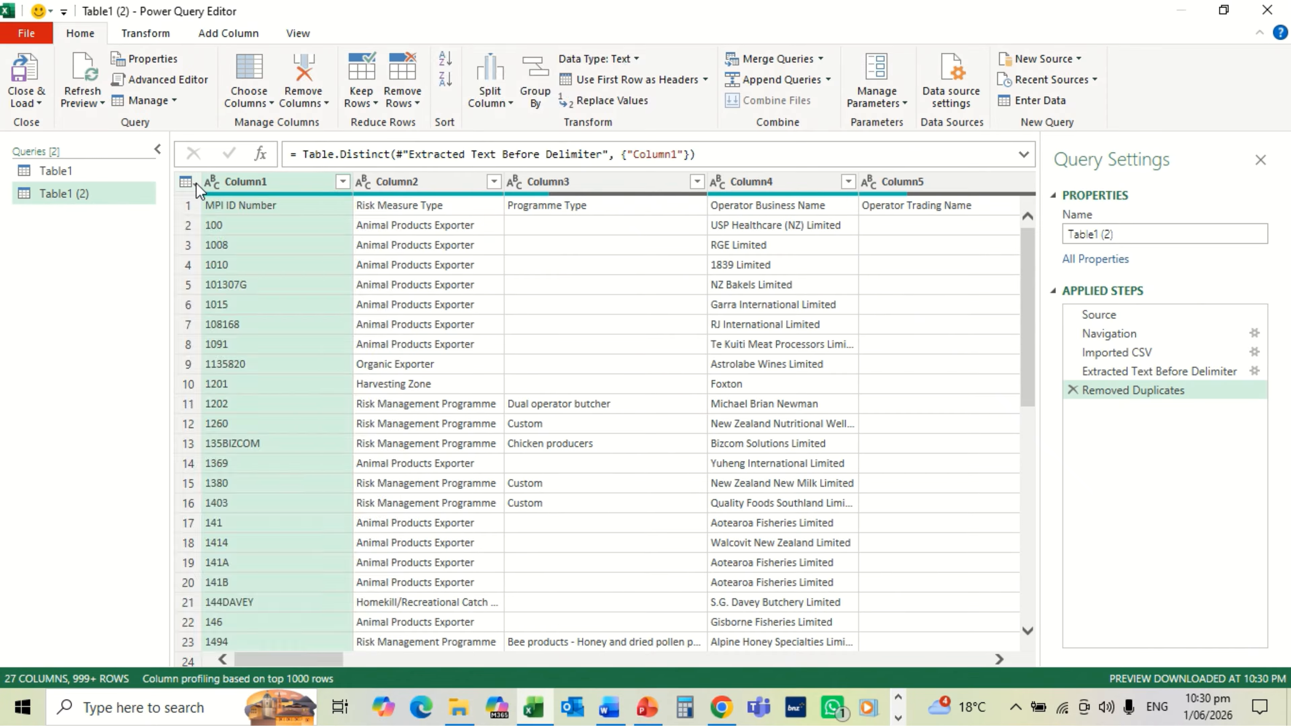
{"action": "left_click", "coordinate": [220, 230]}
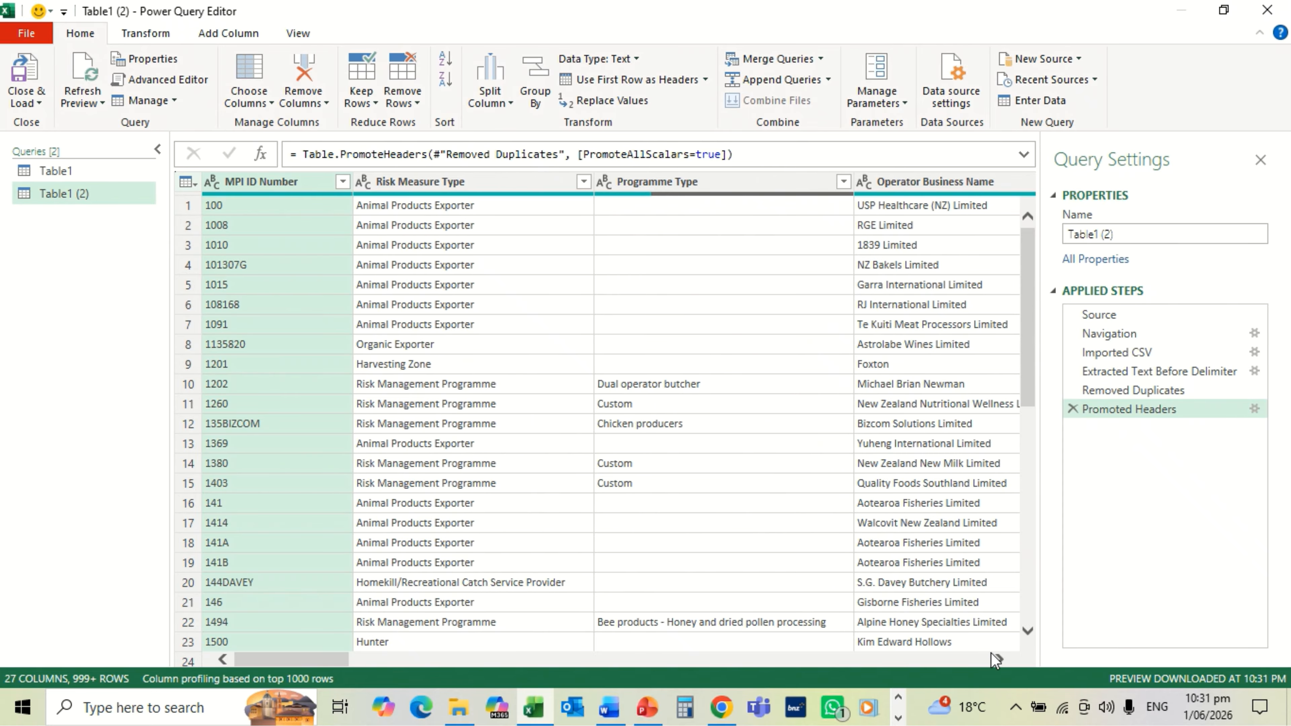
{"action": "scroll", "coordinate": [998, 656], "scroll_direction": "right", "scroll_amount": 10}
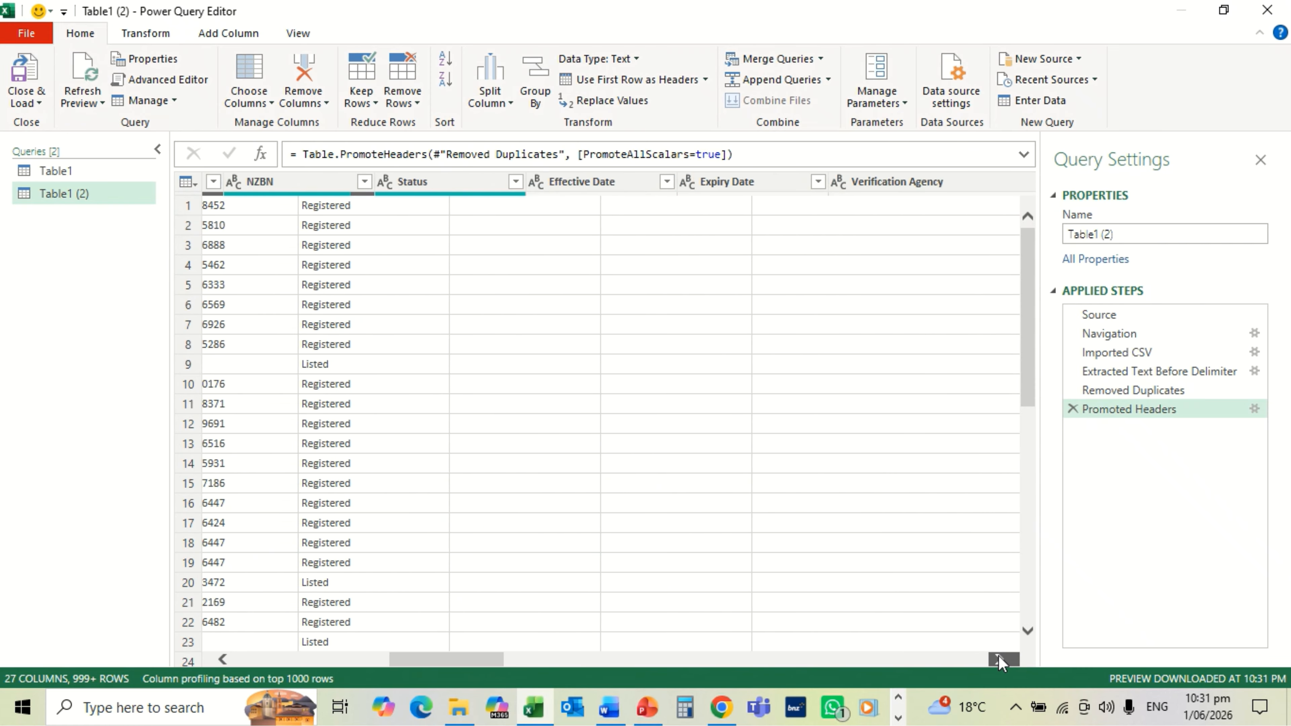
{"action": "scroll", "coordinate": [998, 657], "scroll_direction": "right", "scroll_amount": 6}
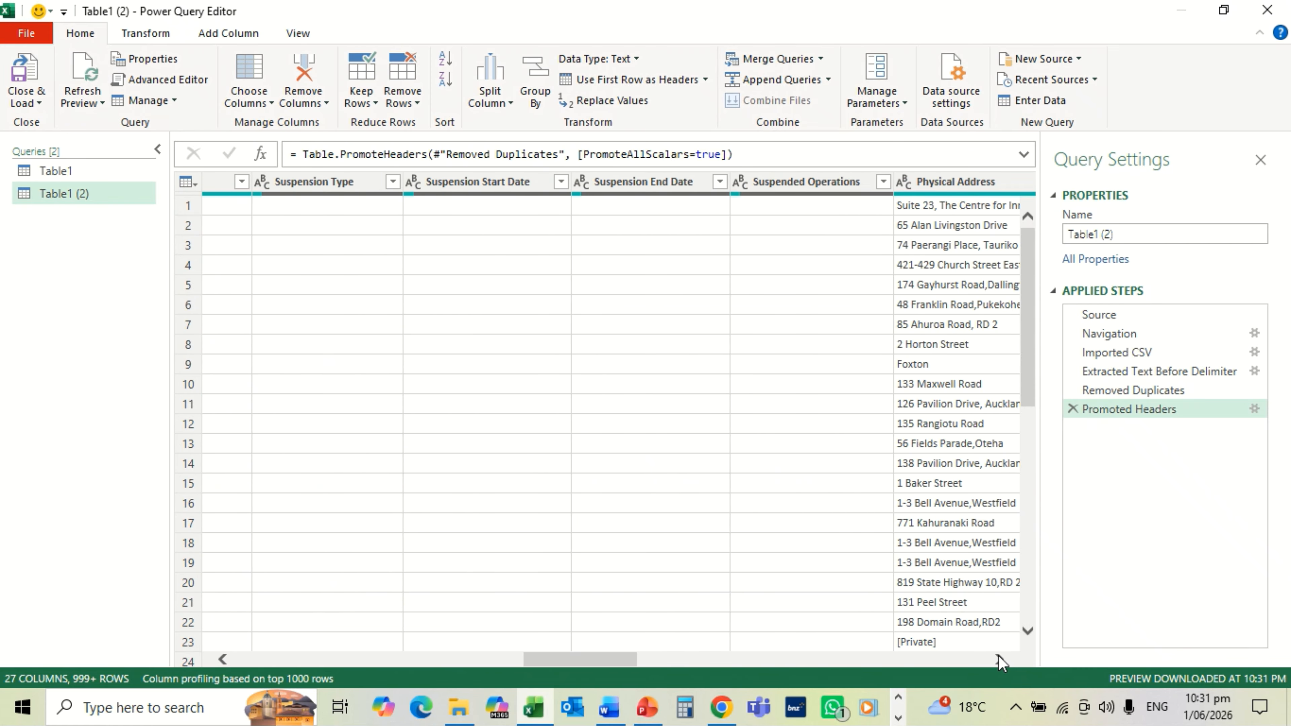
{"action": "scroll", "coordinate": [999, 656], "scroll_direction": "right", "scroll_amount": 3}
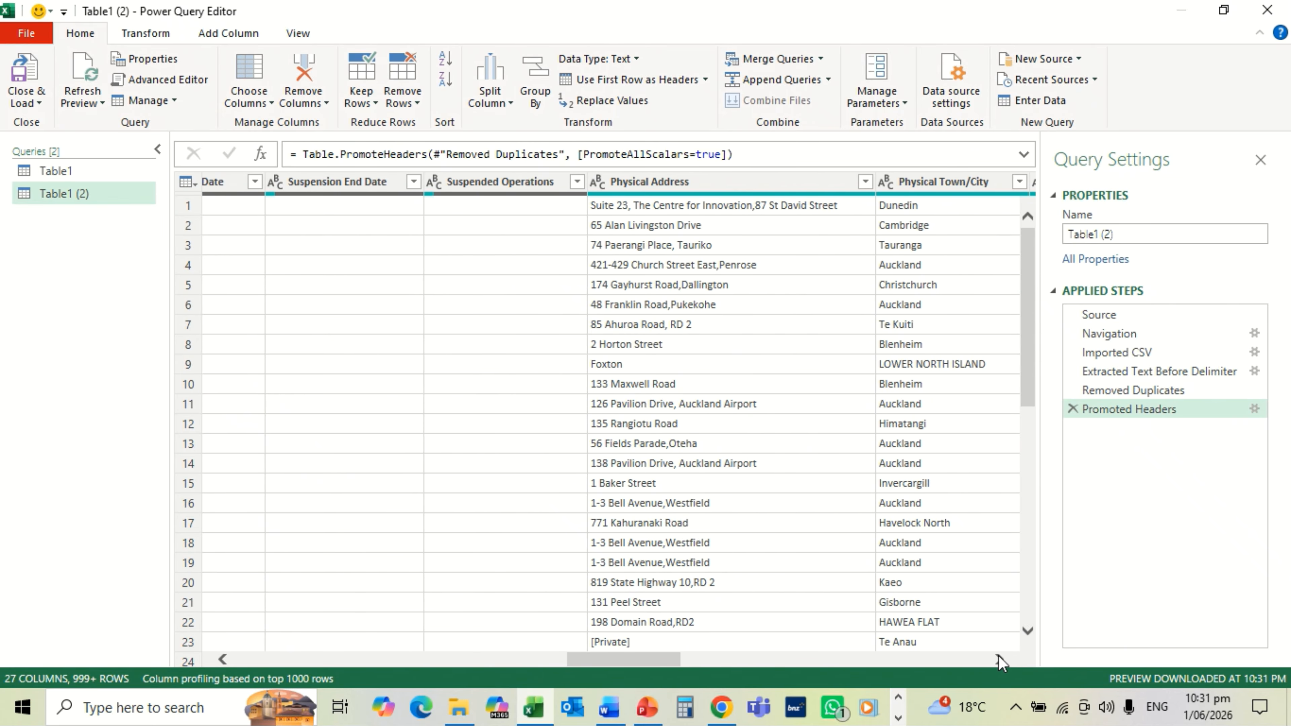
{"action": "scroll", "coordinate": [999, 656], "scroll_direction": "right", "scroll_amount": 4}
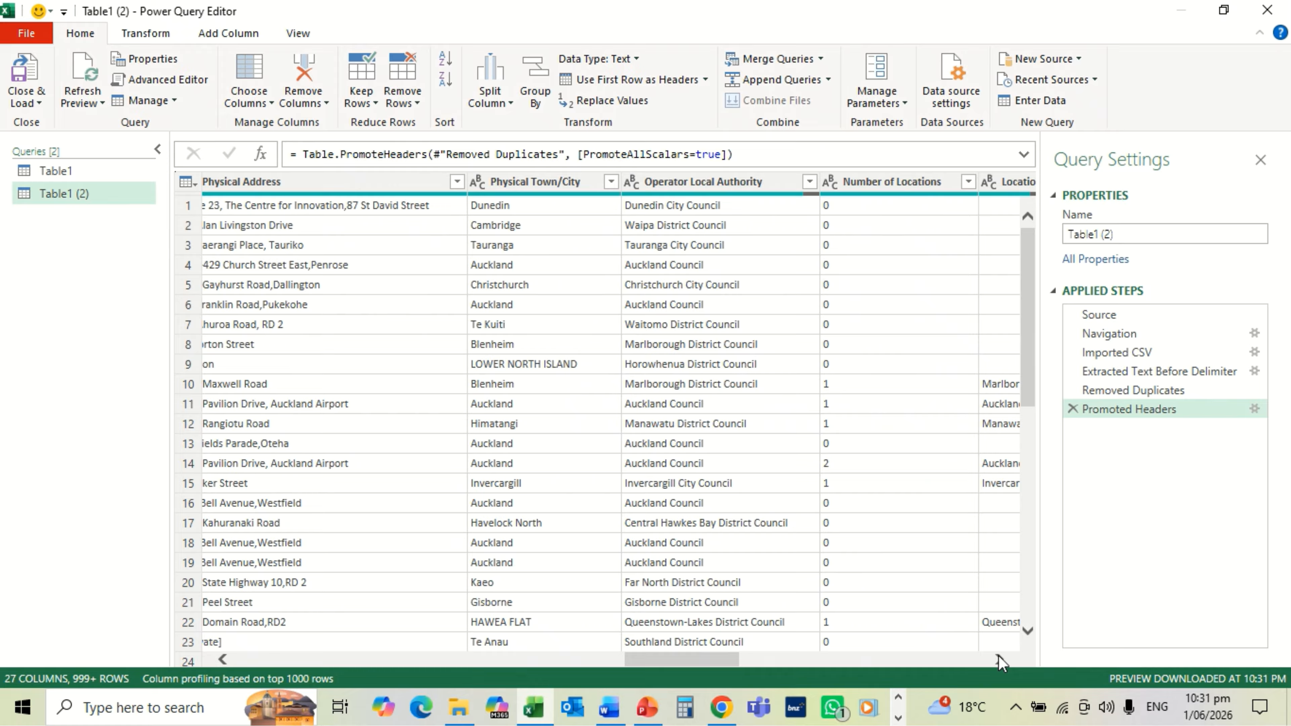
{"action": "scroll", "coordinate": [998, 656], "scroll_direction": "right", "scroll_amount": 2}
{"action": "scroll", "coordinate": [999, 660], "scroll_direction": "right", "scroll_amount": 2}
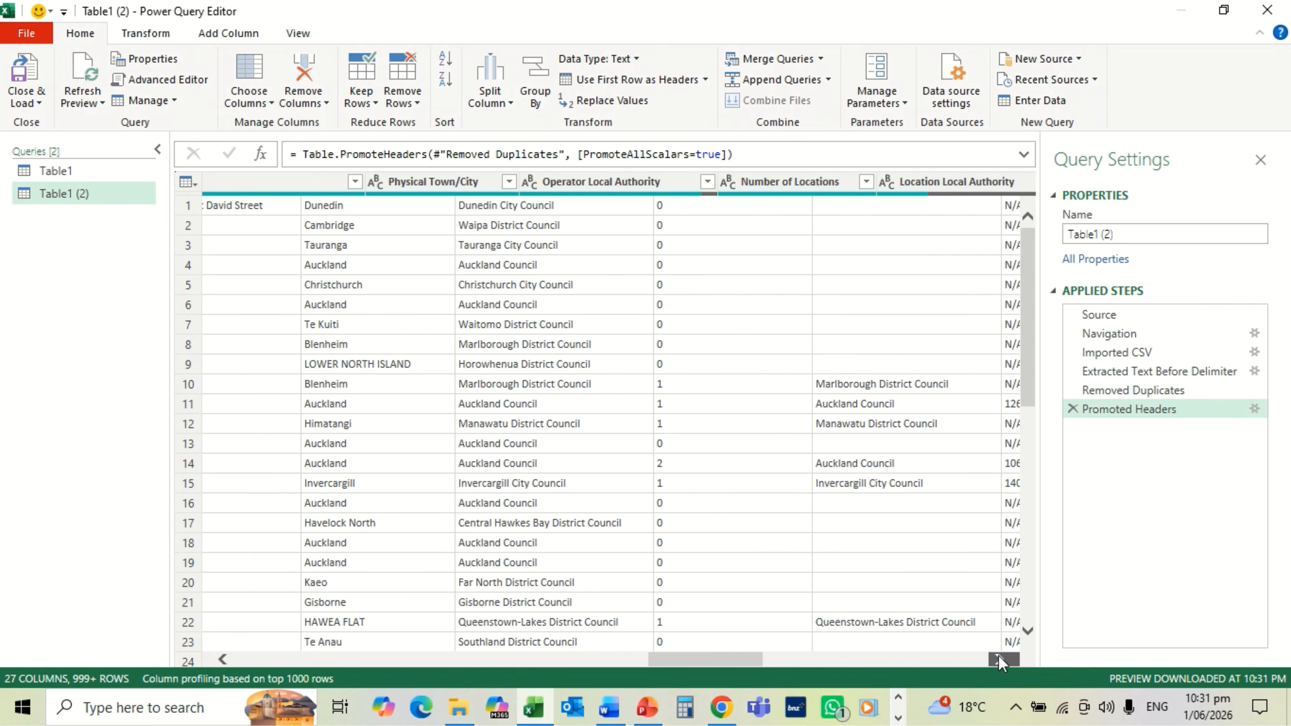
{"action": "scroll", "coordinate": [999, 661], "scroll_direction": "right", "scroll_amount": 2}
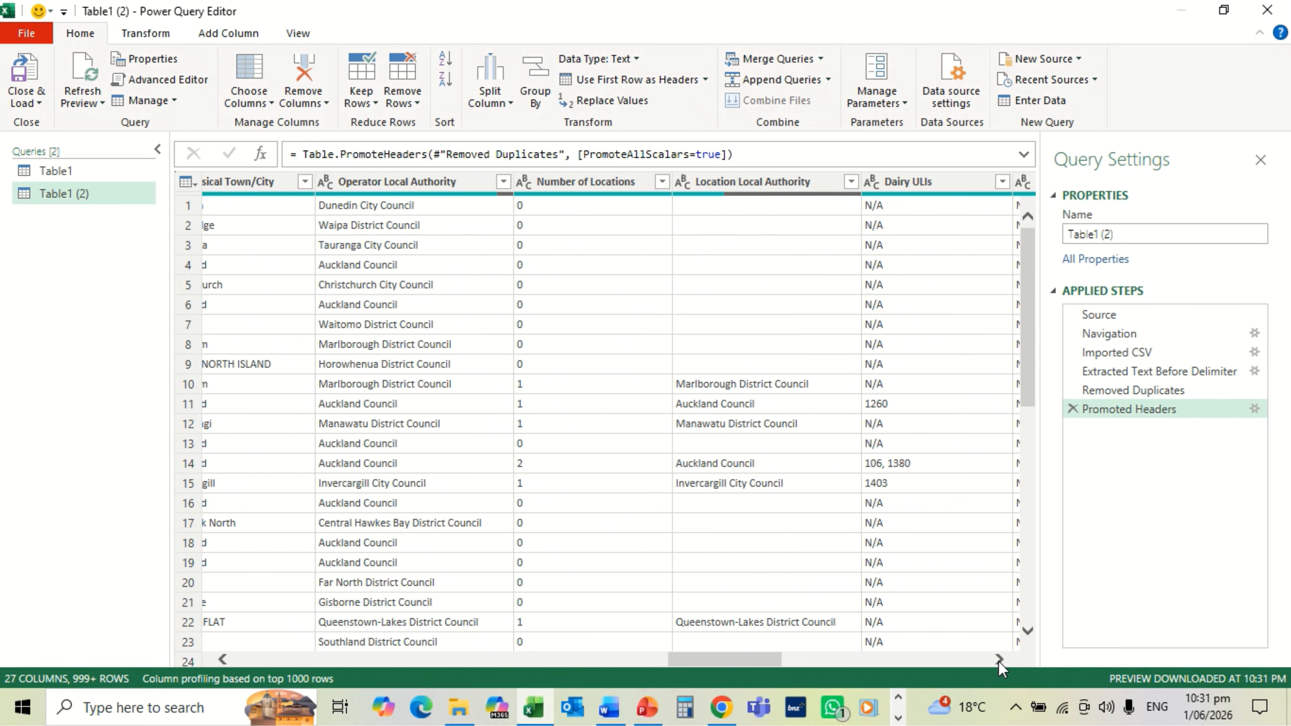
{"action": "scroll", "coordinate": [998, 661], "scroll_direction": "right", "scroll_amount": 4}
{"action": "scroll", "coordinate": [999, 662], "scroll_direction": "right", "scroll_amount": 2}
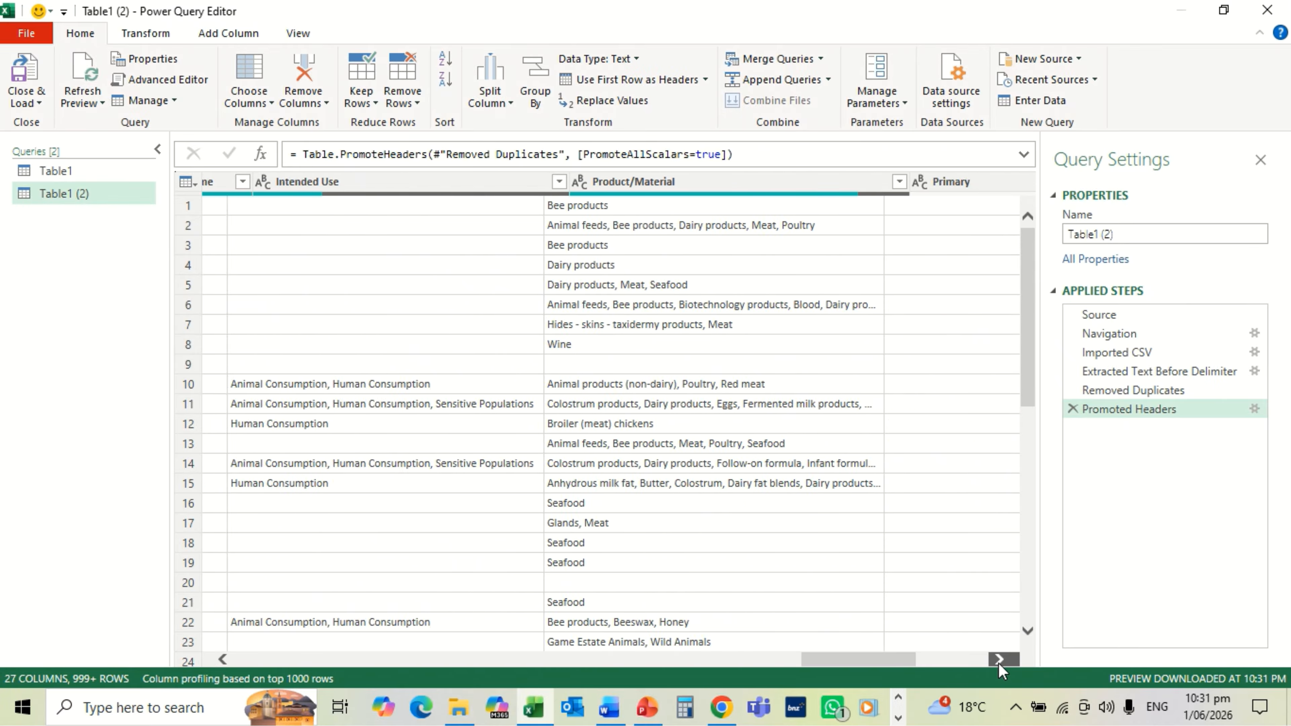
{"action": "scroll", "coordinate": [999, 661], "scroll_direction": "right", "scroll_amount": 1}
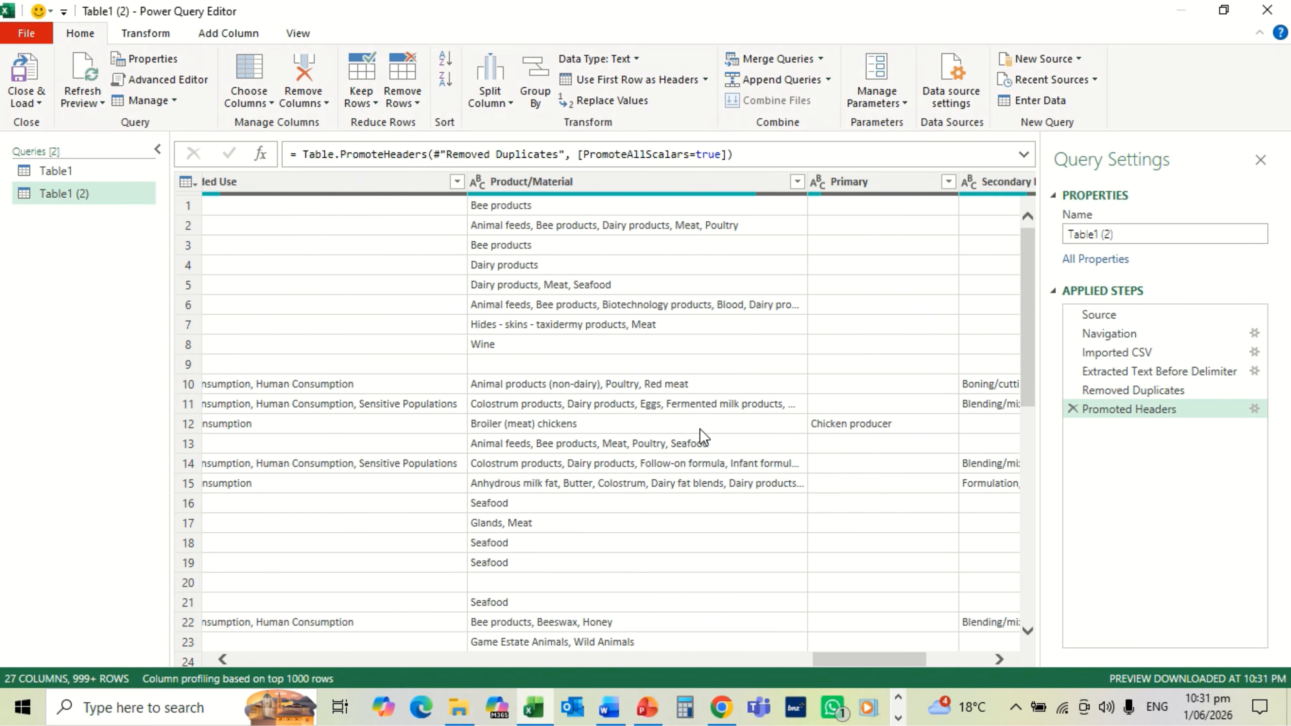
Step: Duplicate the Product/Material column, bringing the query to 28 columns
{"action": "left_click", "coordinate": [597, 184]}
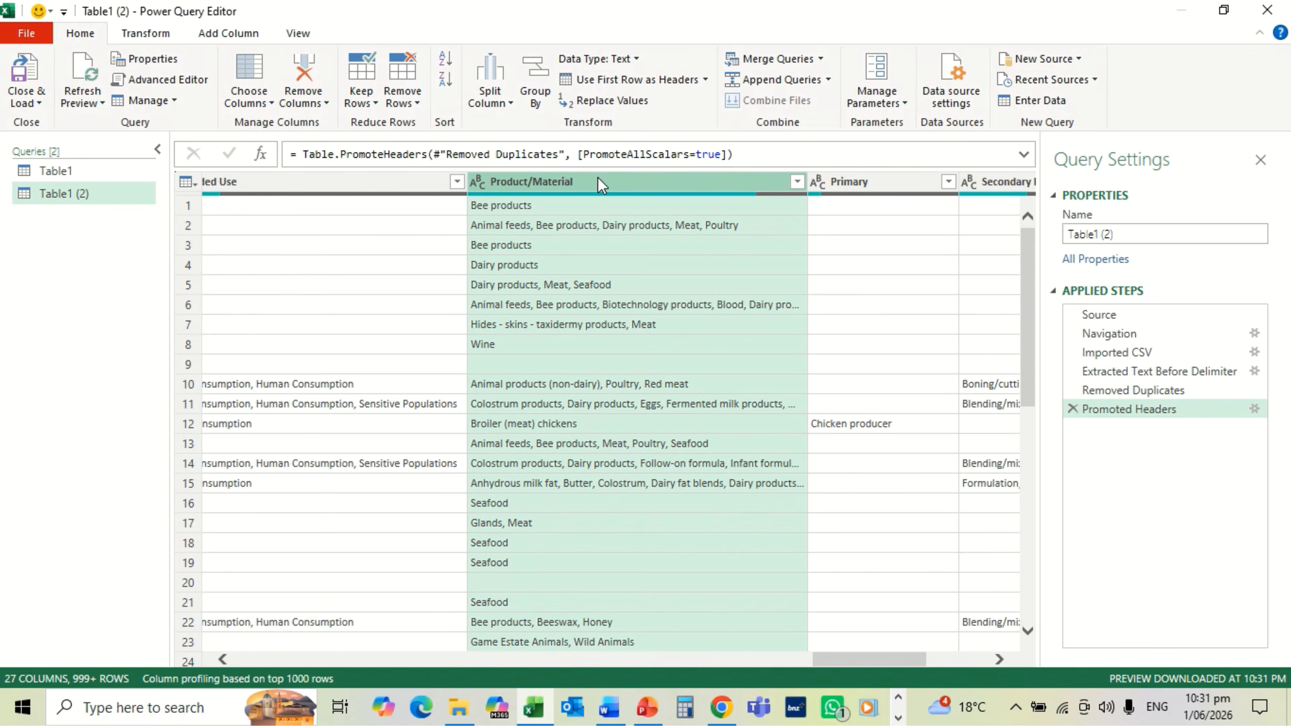
{"action": "right_click", "coordinate": [597, 176]}
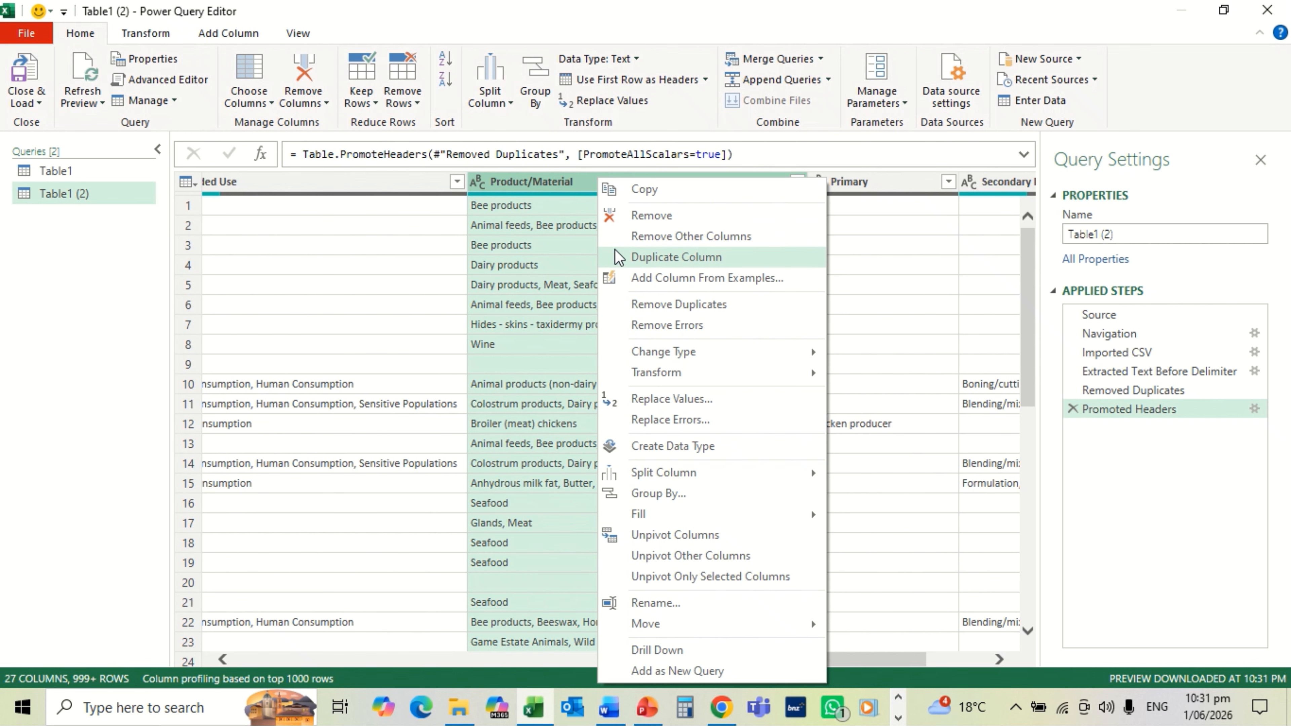
{"action": "left_click", "coordinate": [669, 256]}
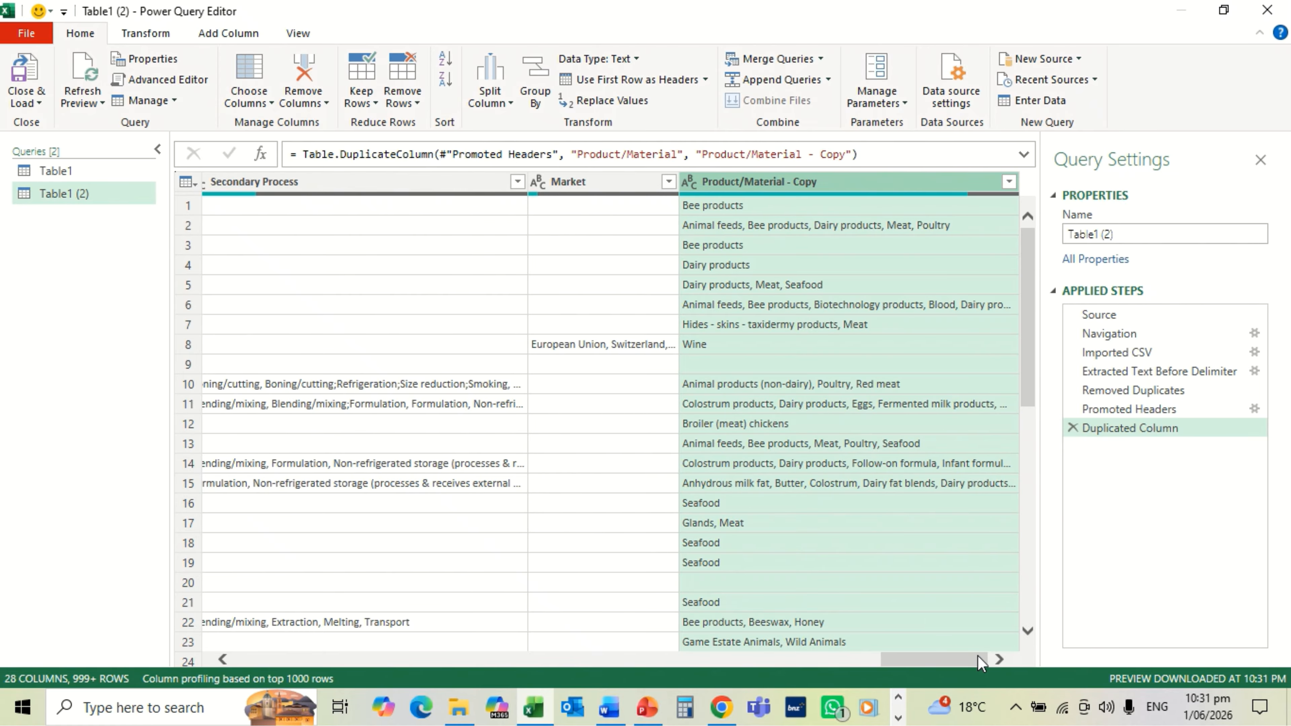
{"action": "left_click", "coordinate": [223, 659]}
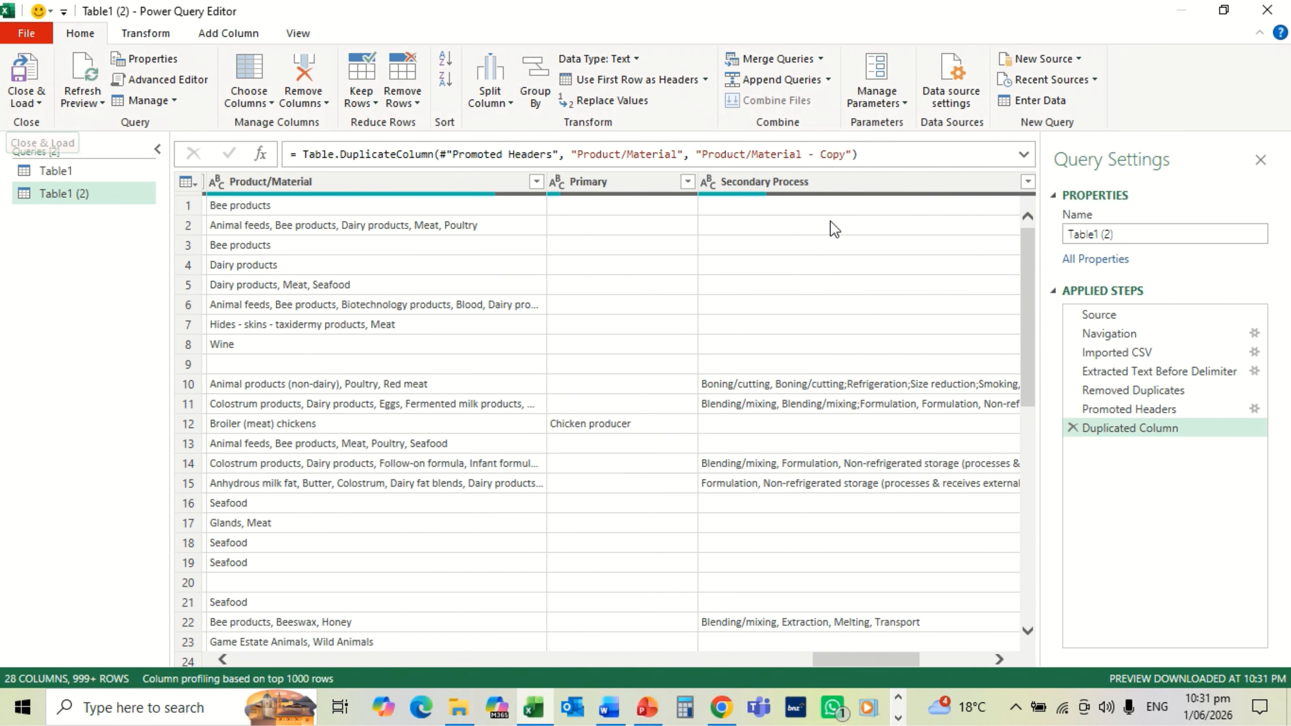
Step: Clear the query name Table1 (2) and begin typing the new name 'Reg'
{"action": "left_click", "coordinate": [1120, 231]}
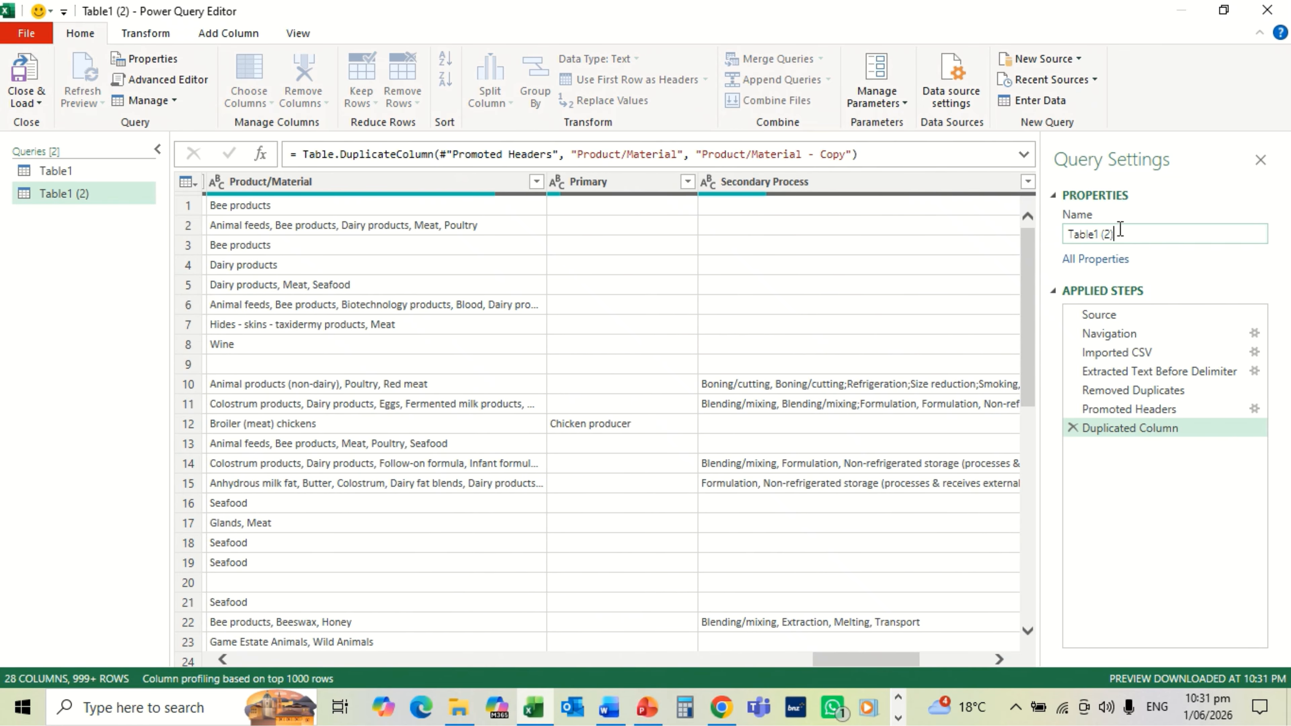
{"action": "key", "text": "BackSpace"}
{"action": "key", "text": "BackSpace"}
{"action": "key", "text": "BackSpace"}
{"action": "key", "text": "BackSpace"}
{"action": "key", "text": "BackSpace"}
{"action": "key", "text": "BackSpace"}
{"action": "key", "text": "BackSpace"}
{"action": "key", "text": "BackSpace"}
{"action": "key", "text": "BackSpace"}
{"action": "type", "text": "Reg"}
Step: Name the query Registersandlists and load it as a Data Model connection, 6,284 rows
{"action": "type", "text": "istersandlists"}
{"action": "key", "text": "Return"}
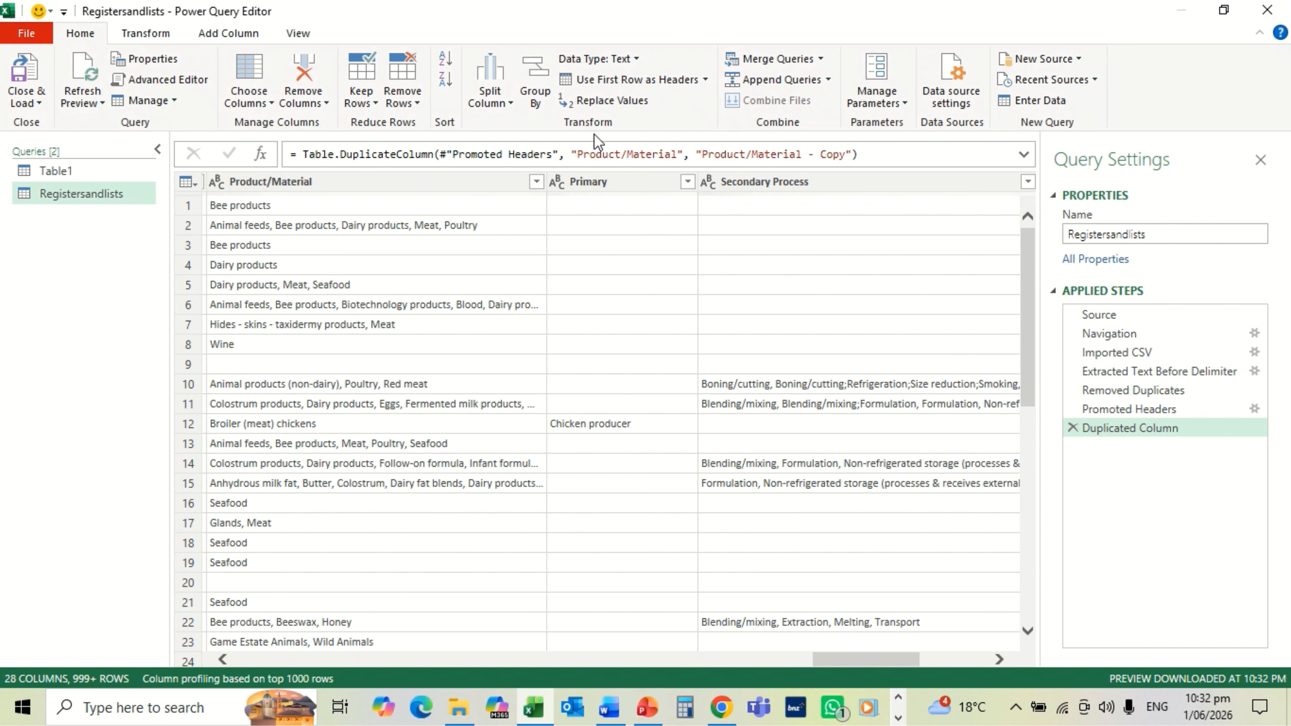
{"action": "left_click", "coordinate": [25, 103]}
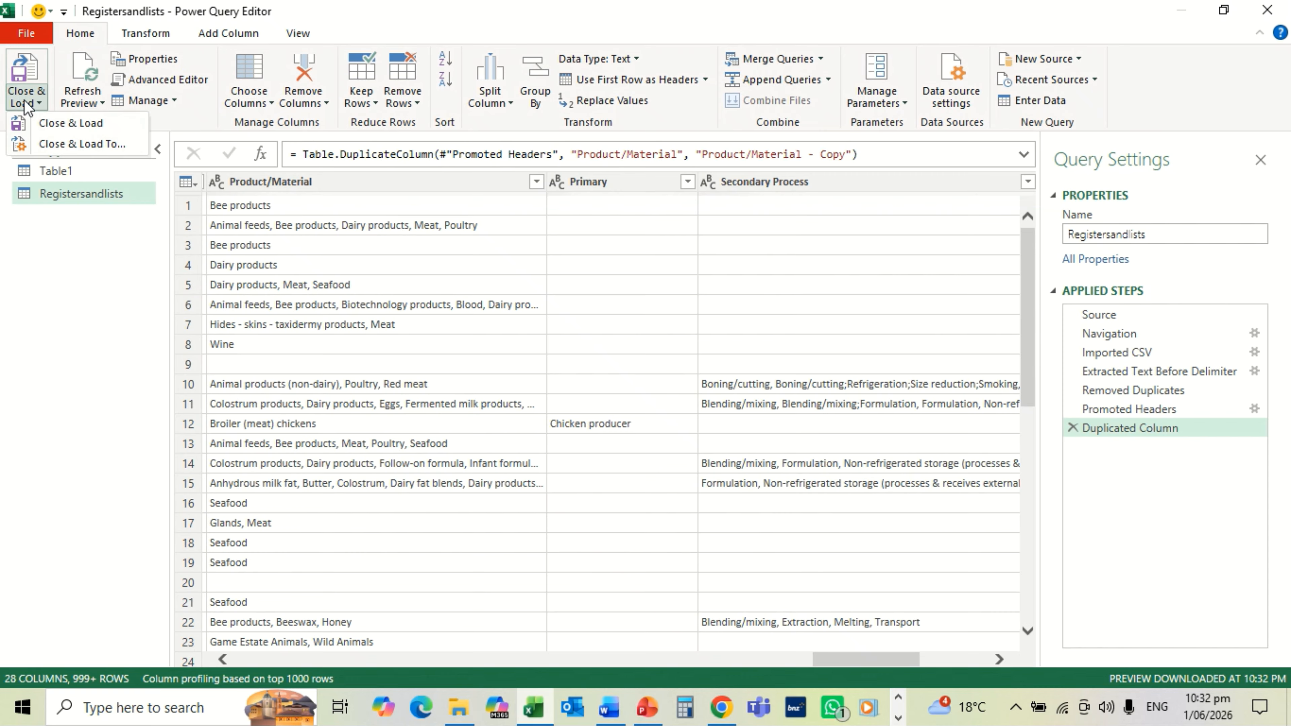
{"action": "left_click", "coordinate": [60, 147]}
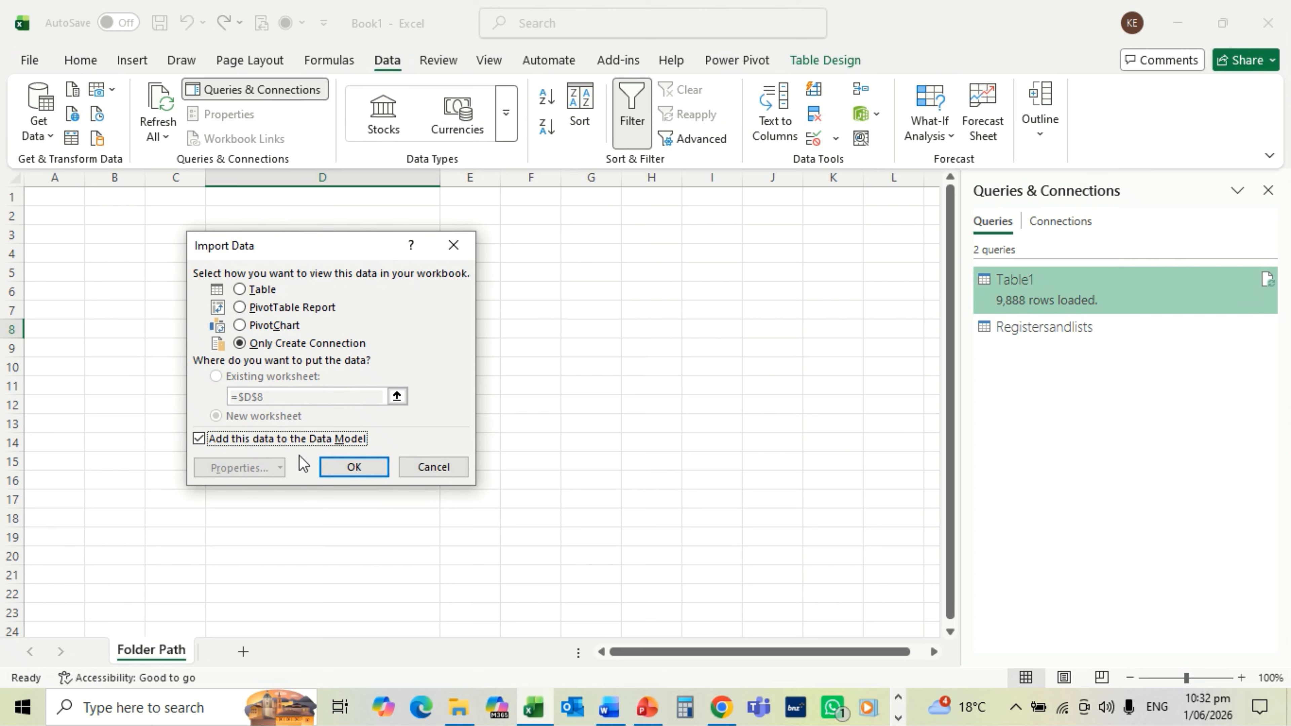
{"action": "left_click", "coordinate": [340, 466]}
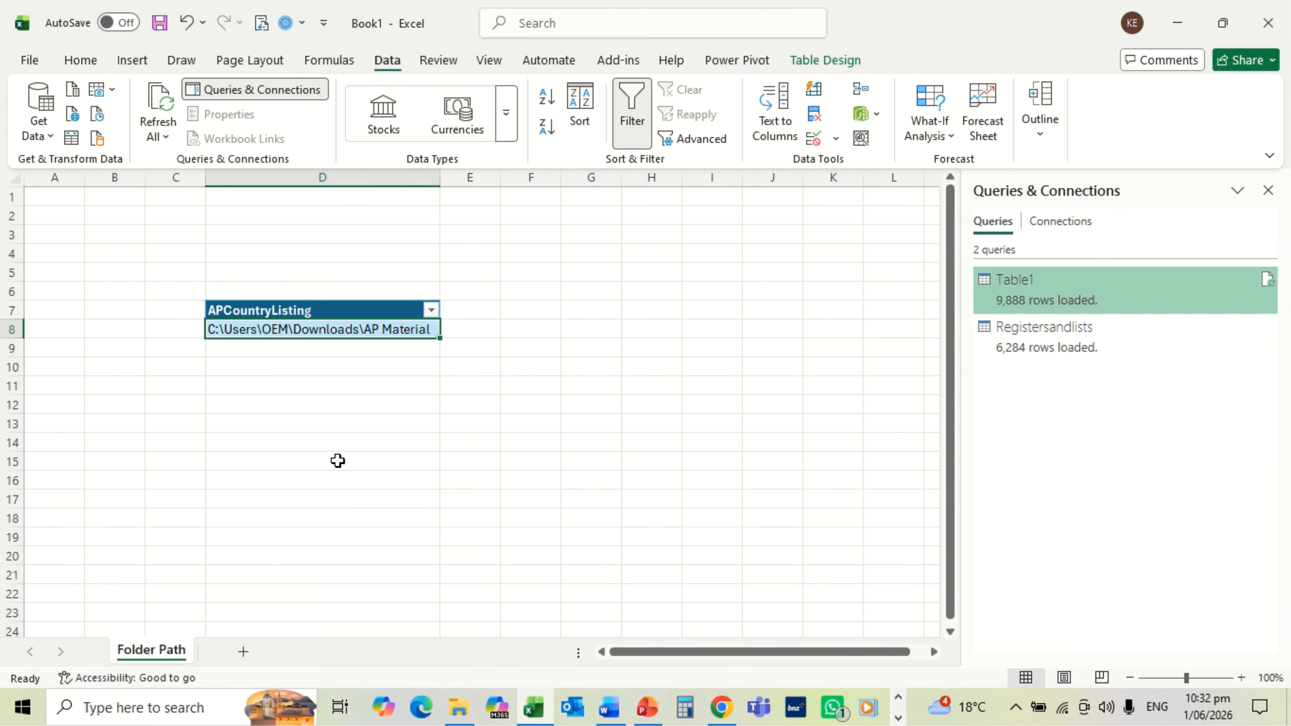
Step: In Power Pivot's Diagram View, link Table1 Identifier to Registersandlists MPI ID Number
{"action": "left_click", "coordinate": [738, 62]}
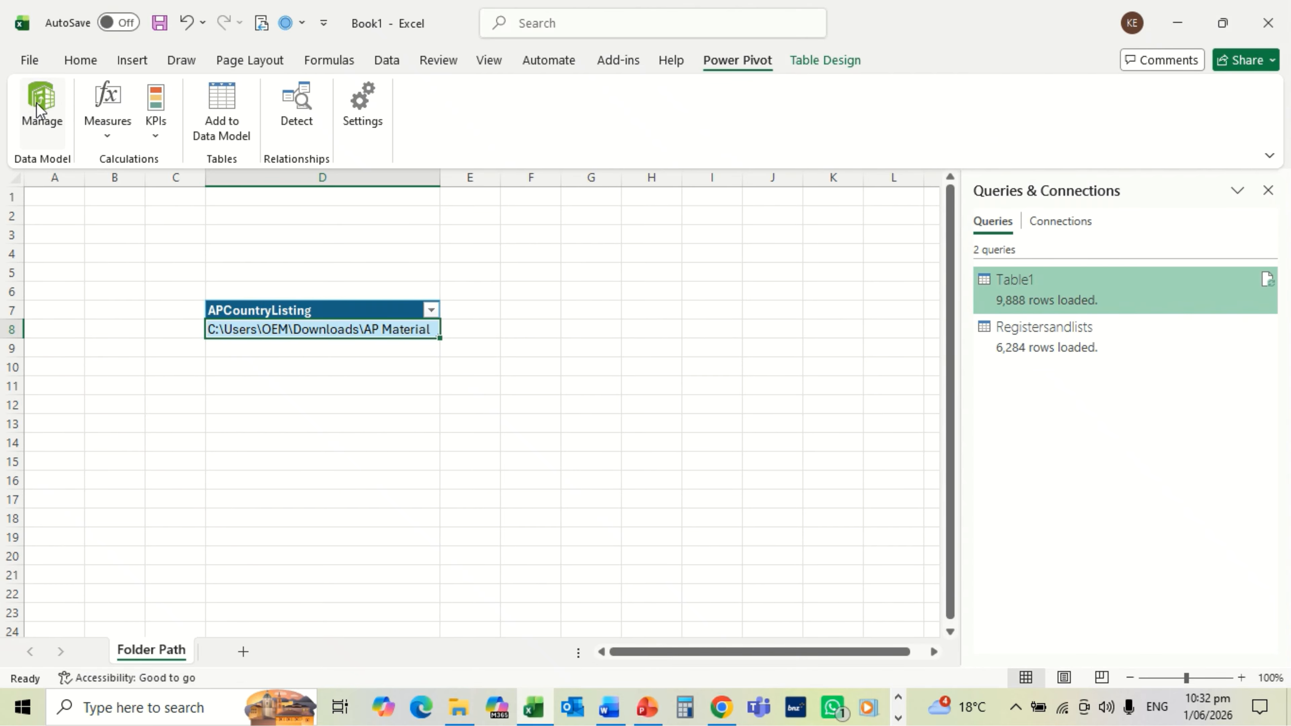
{"action": "left_click", "coordinate": [36, 103]}
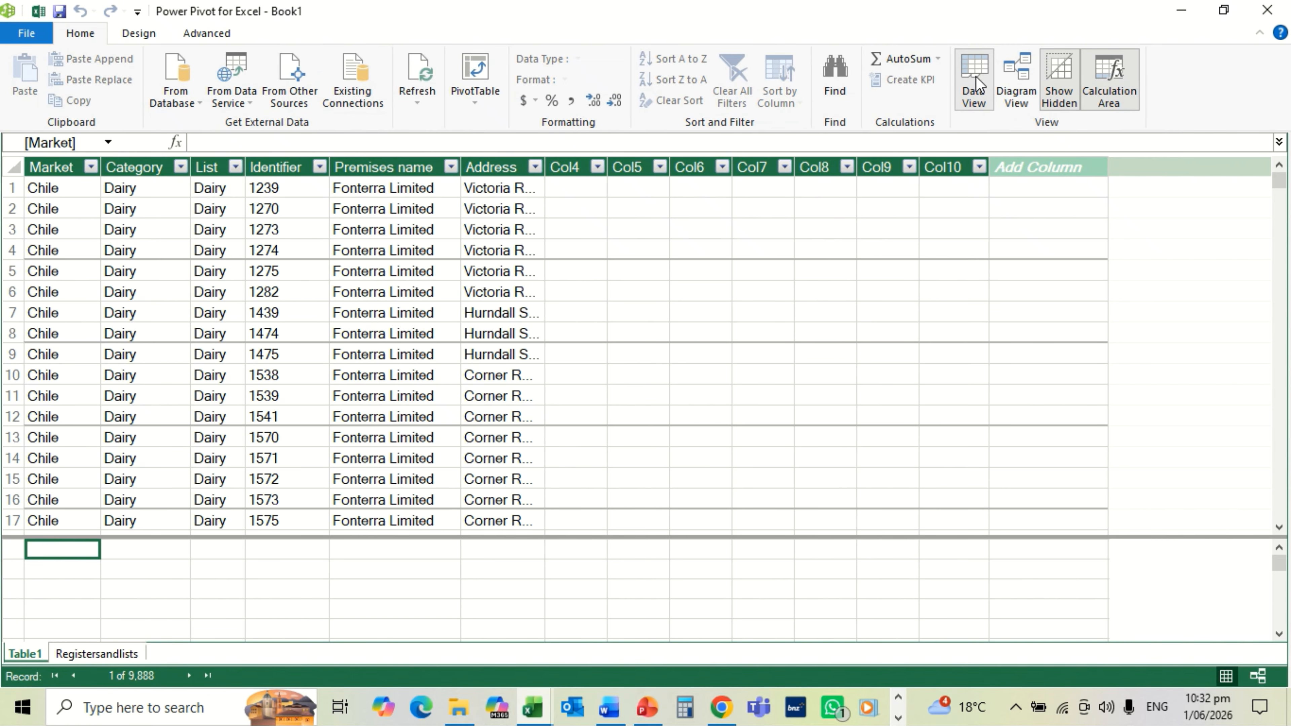
{"action": "left_click", "coordinate": [1018, 69]}
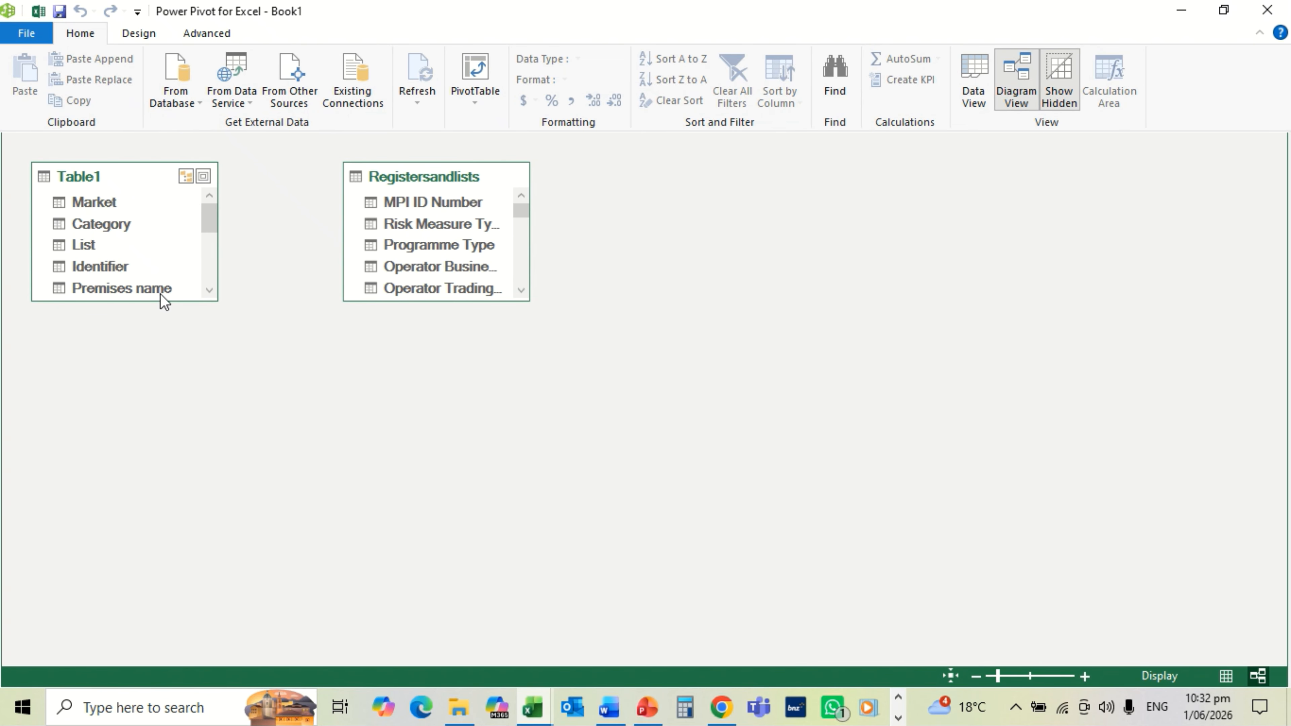
{"action": "left_click", "coordinate": [117, 268]}
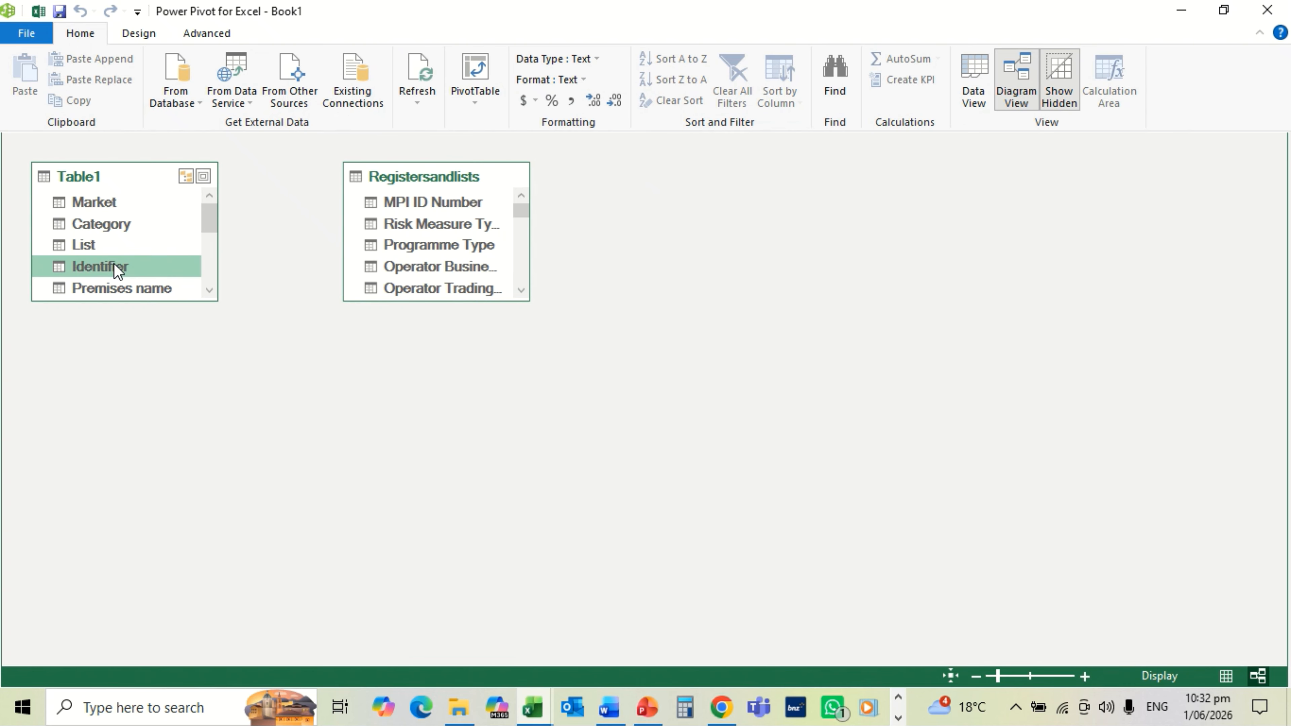
{"action": "mouse_move", "coordinate": [117, 268]}
{"action": "left_mouse_down"}
{"action": "mouse_move", "coordinate": [377, 239]}
{"action": "mouse_move", "coordinate": [417, 201]}
{"action": "left_mouse_up"}
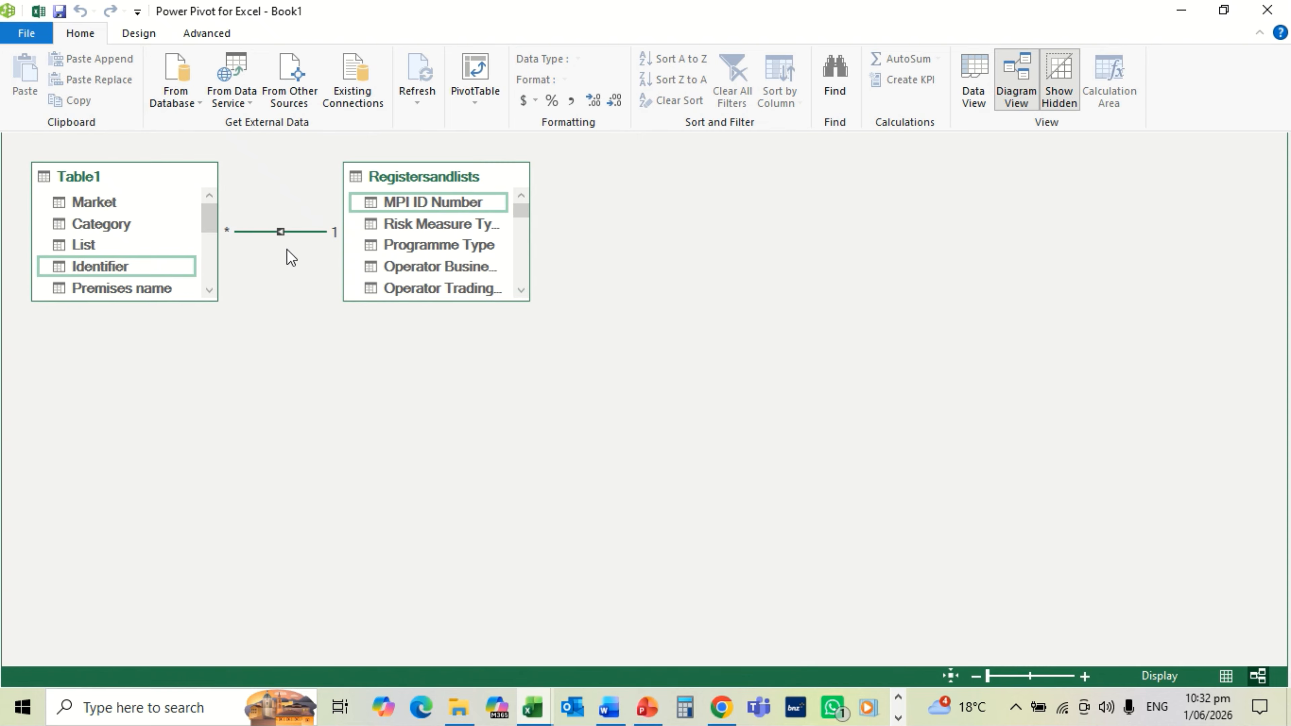
{"action": "left_click", "coordinate": [1268, 12]}
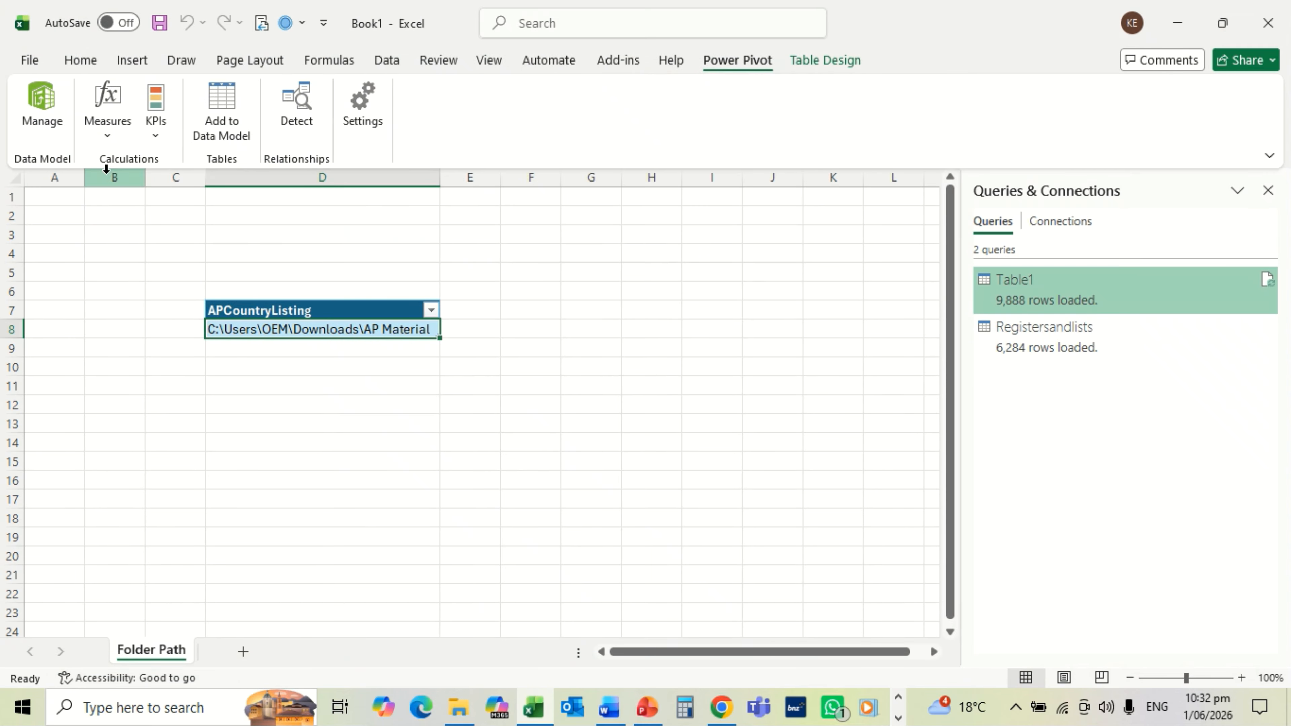
Step: Insert a PivotTable from the Data Model onto a new worksheet, Sheet2
{"action": "left_click", "coordinate": [40, 114]}
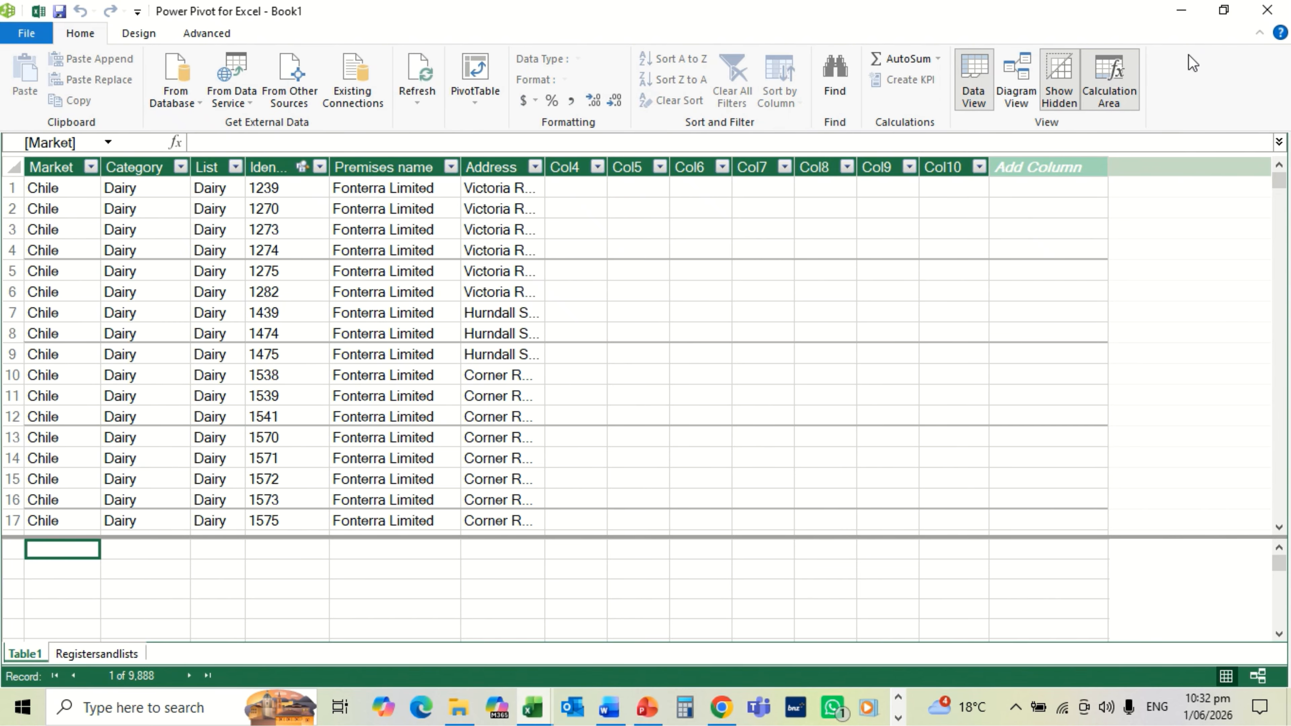
{"action": "left_click", "coordinate": [1267, 10]}
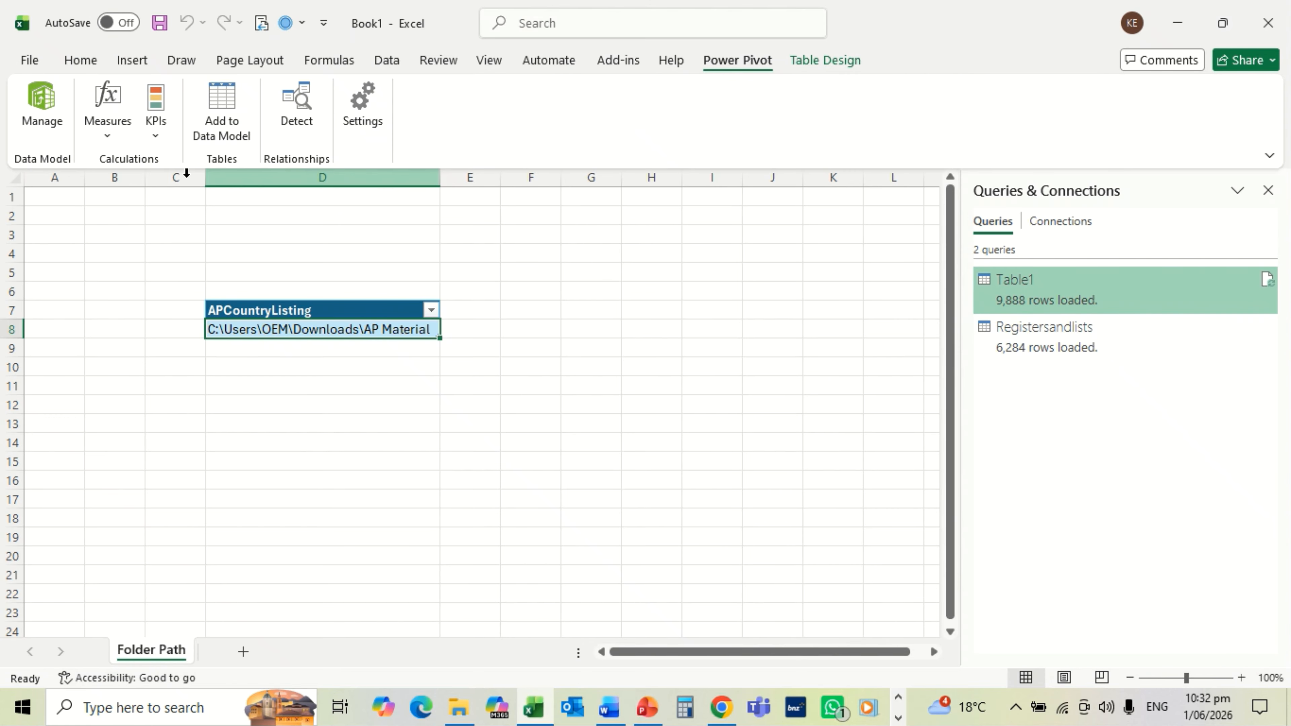
{"action": "left_click", "coordinate": [130, 61]}
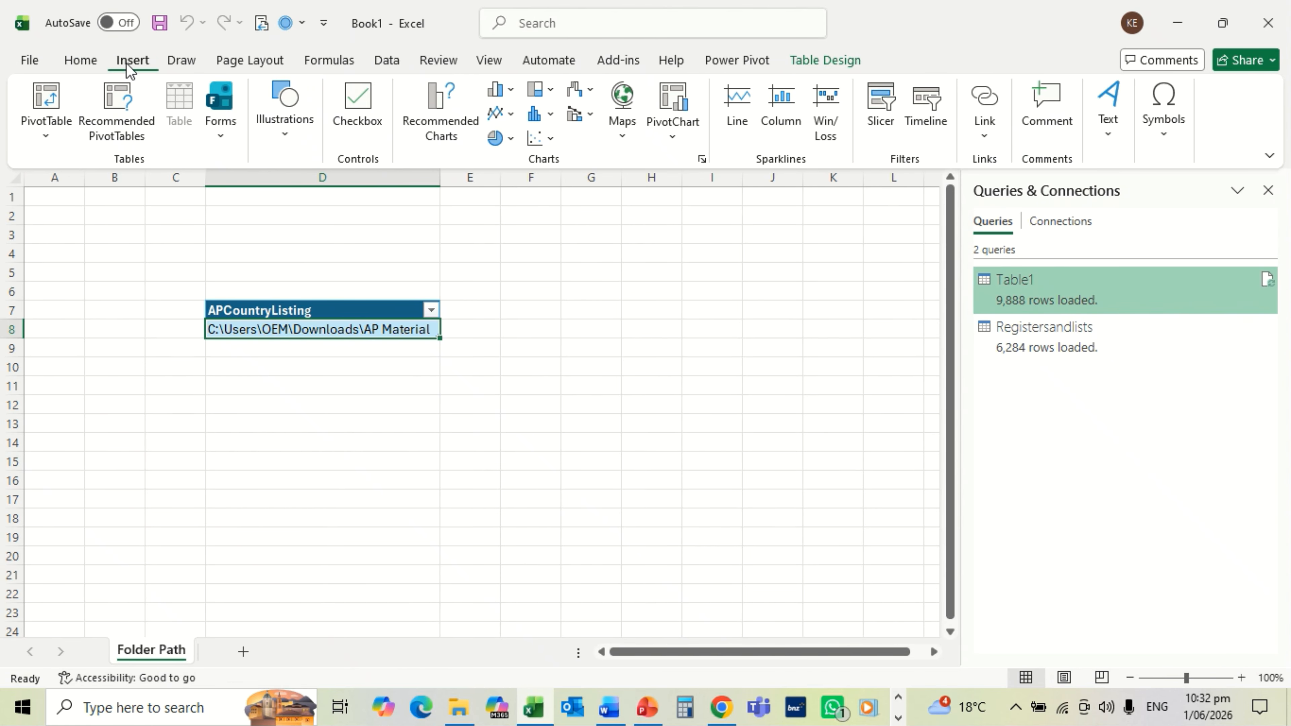
{"action": "left_click", "coordinate": [50, 136]}
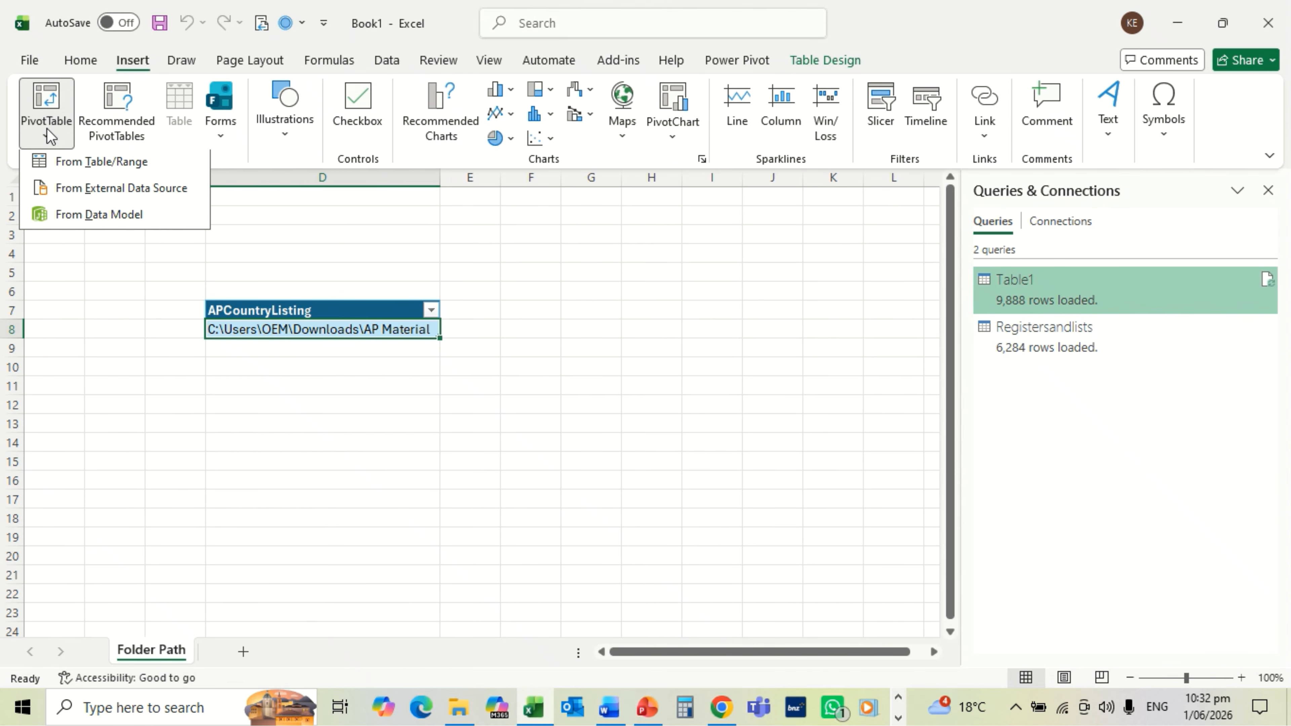
{"action": "left_click", "coordinate": [71, 218]}
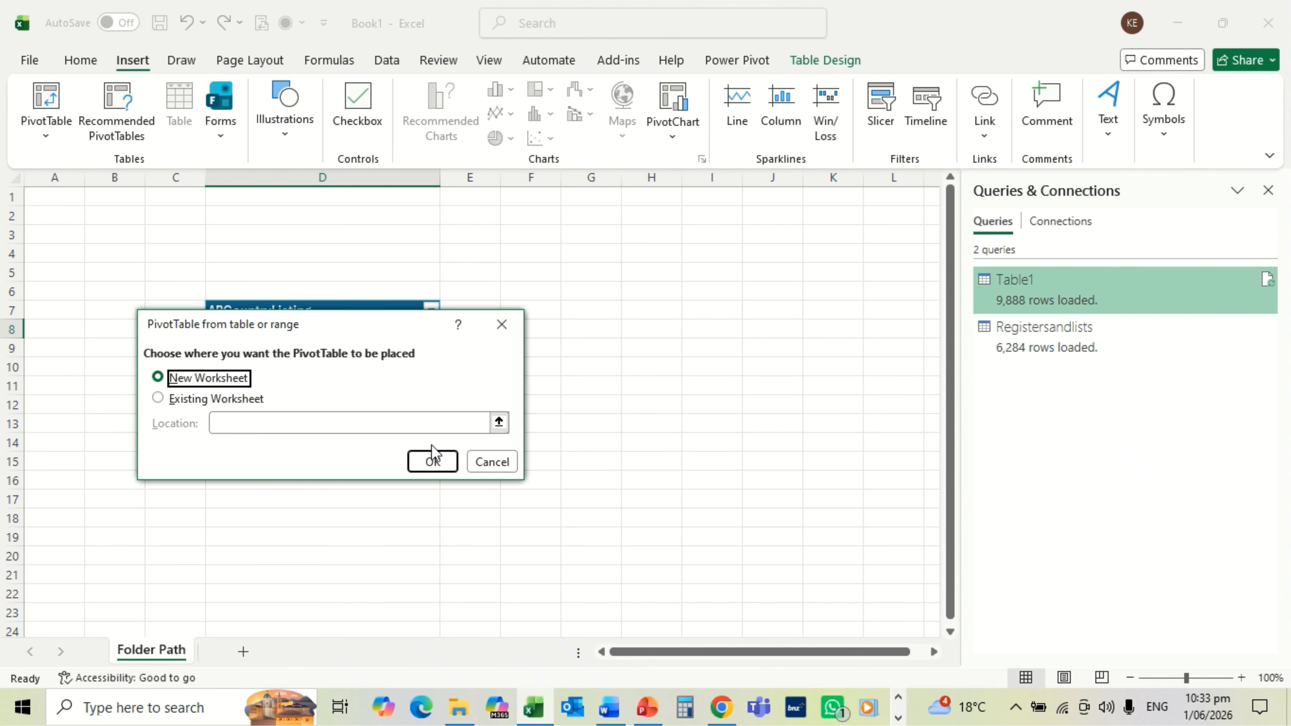
{"action": "left_click", "coordinate": [432, 462]}
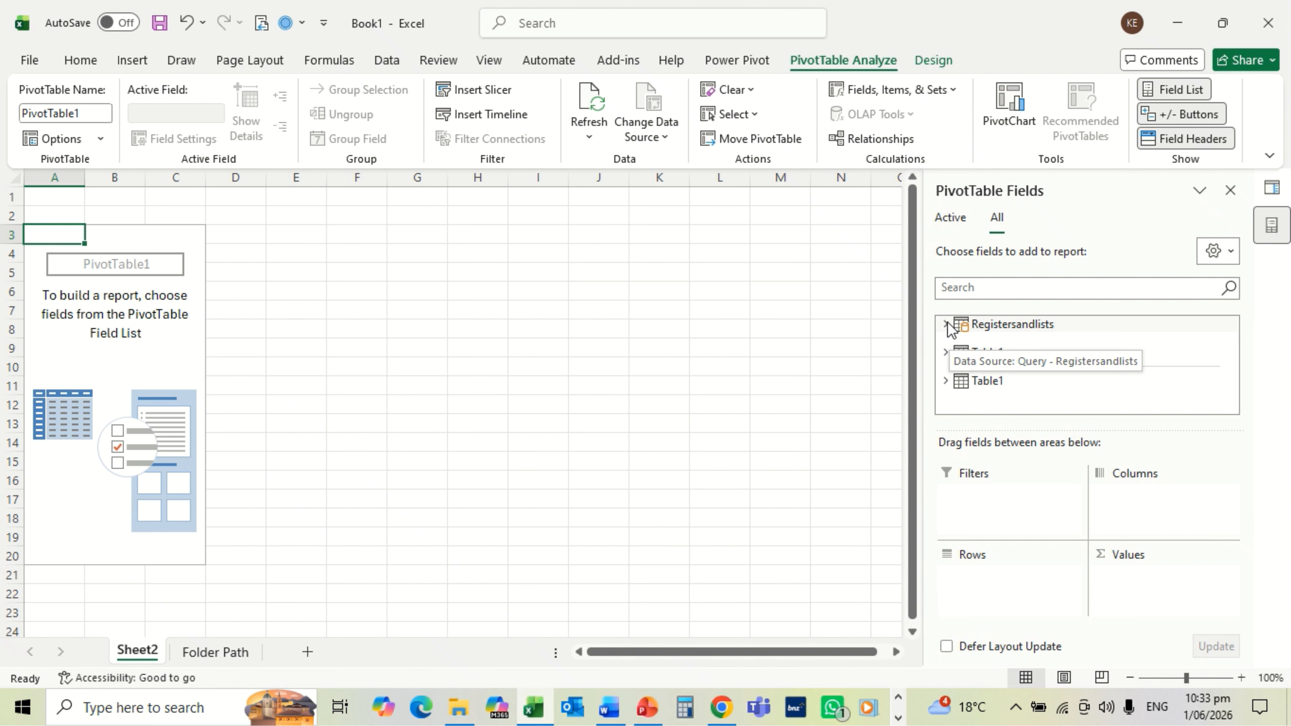
Step: Put Table1's Identifier into Values to count it
{"action": "left_click", "coordinate": [945, 352]}
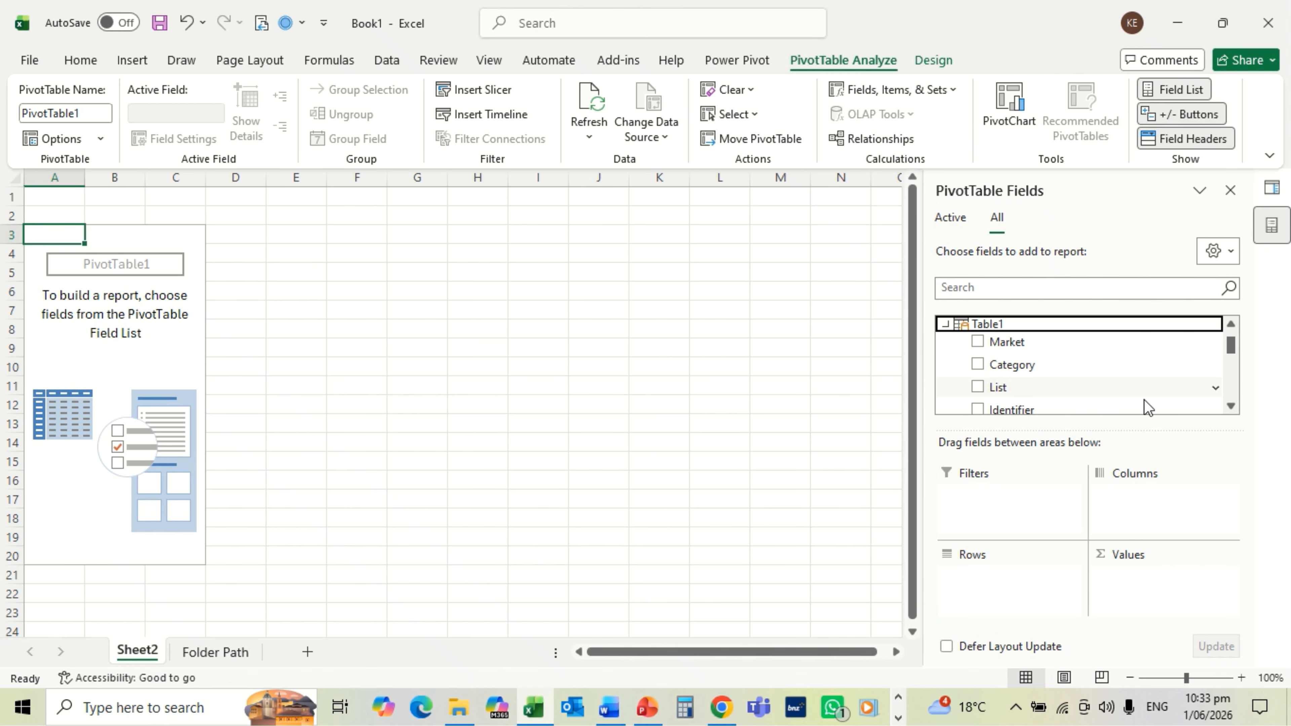
{"action": "left_click", "coordinate": [1231, 406]}
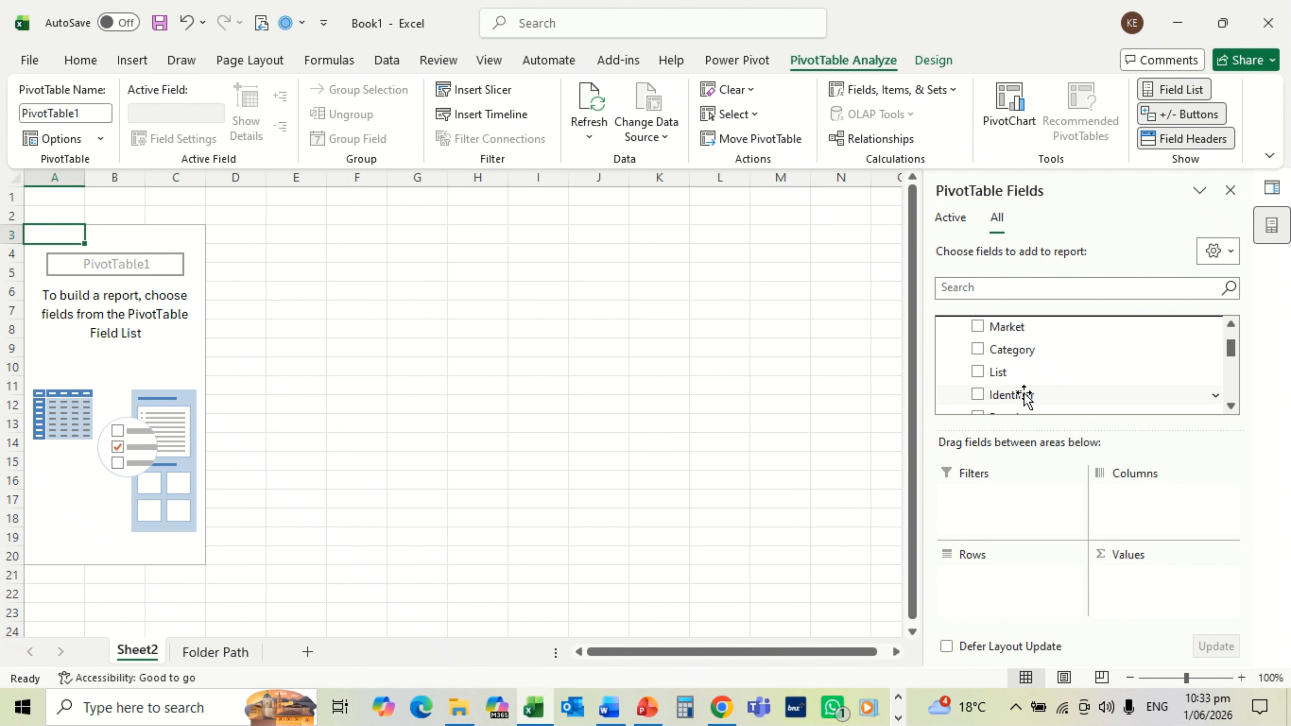
{"action": "left_click_drag", "start_coordinate": [1024, 397], "coordinate": [1146, 592]}
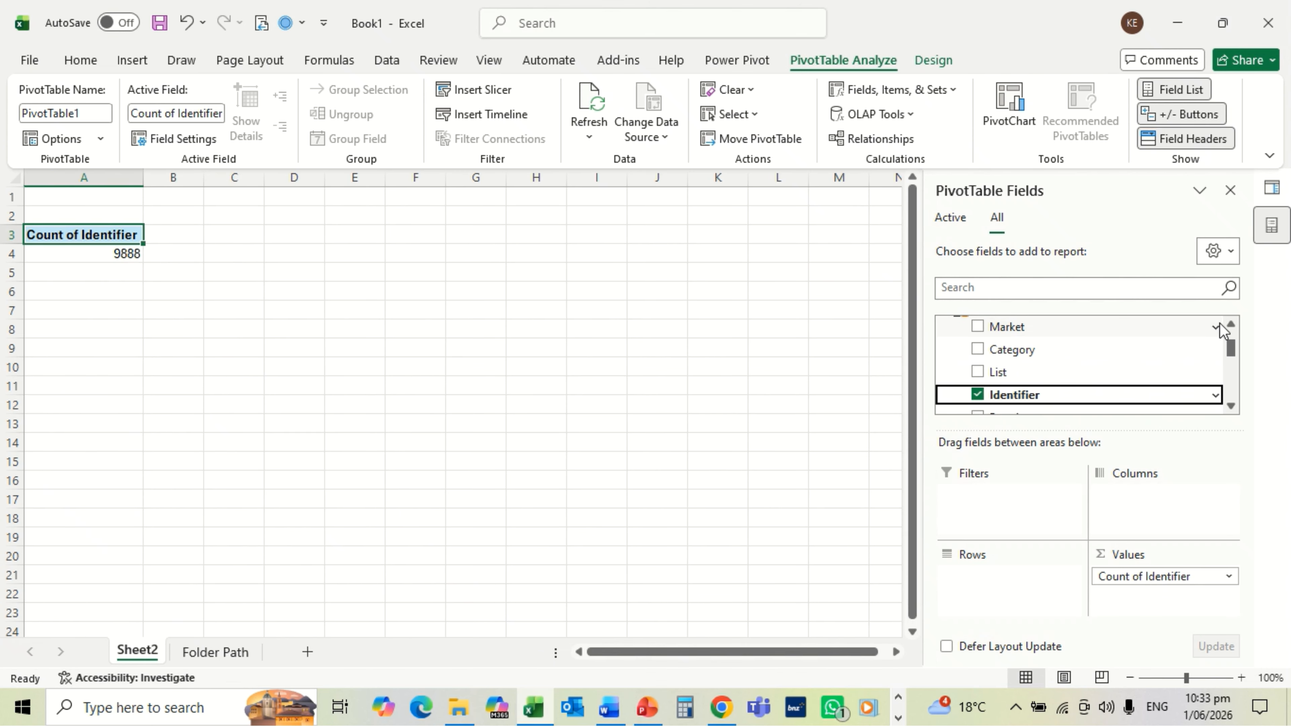
{"action": "left_click", "coordinate": [1231, 325]}
{"action": "left_click", "coordinate": [1231, 325]}
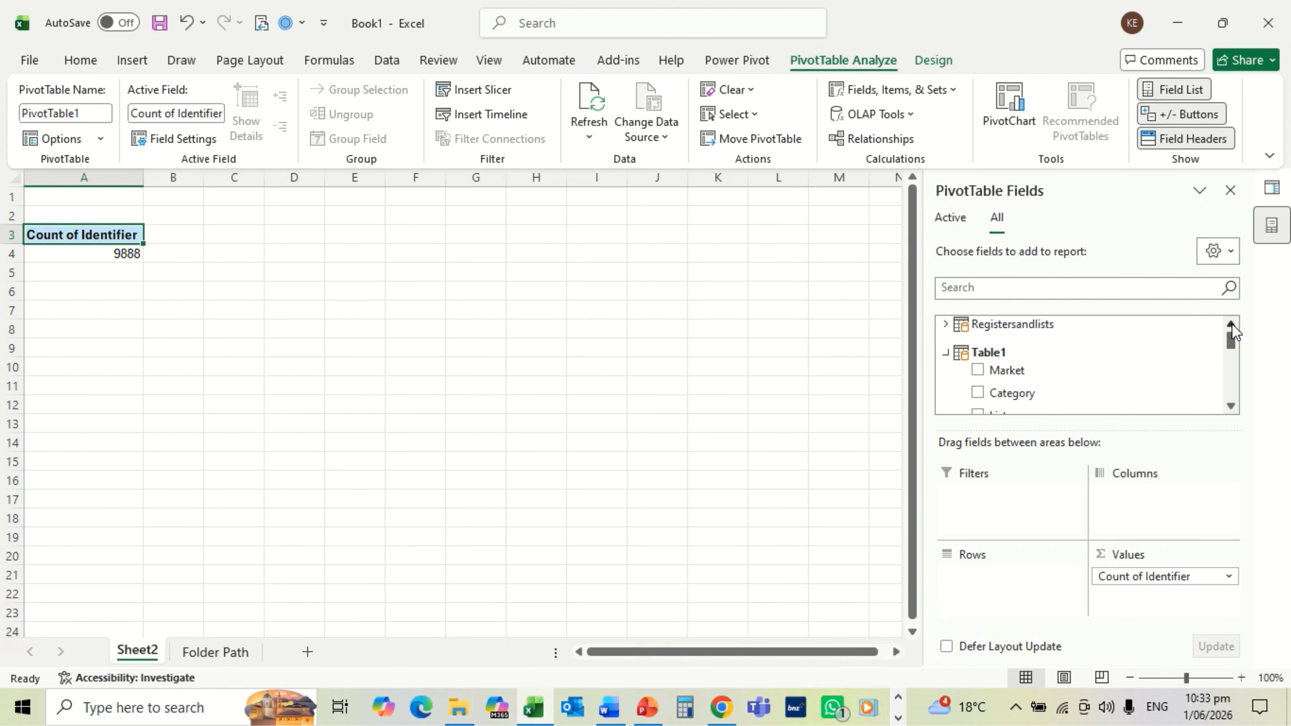
Step: Add Registersandlists' MPI ID Number as the PivotTable's row field
{"action": "left_click", "coordinate": [945, 326]}
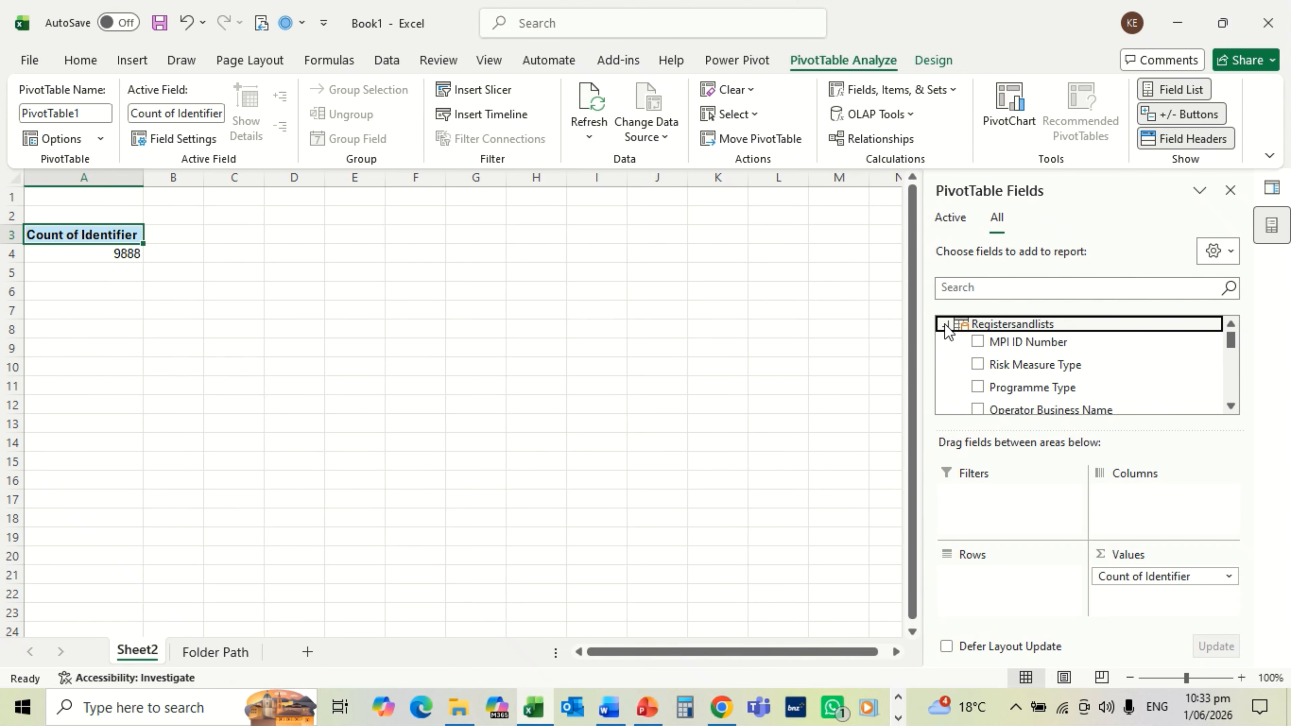
{"action": "left_click", "coordinate": [977, 344]}
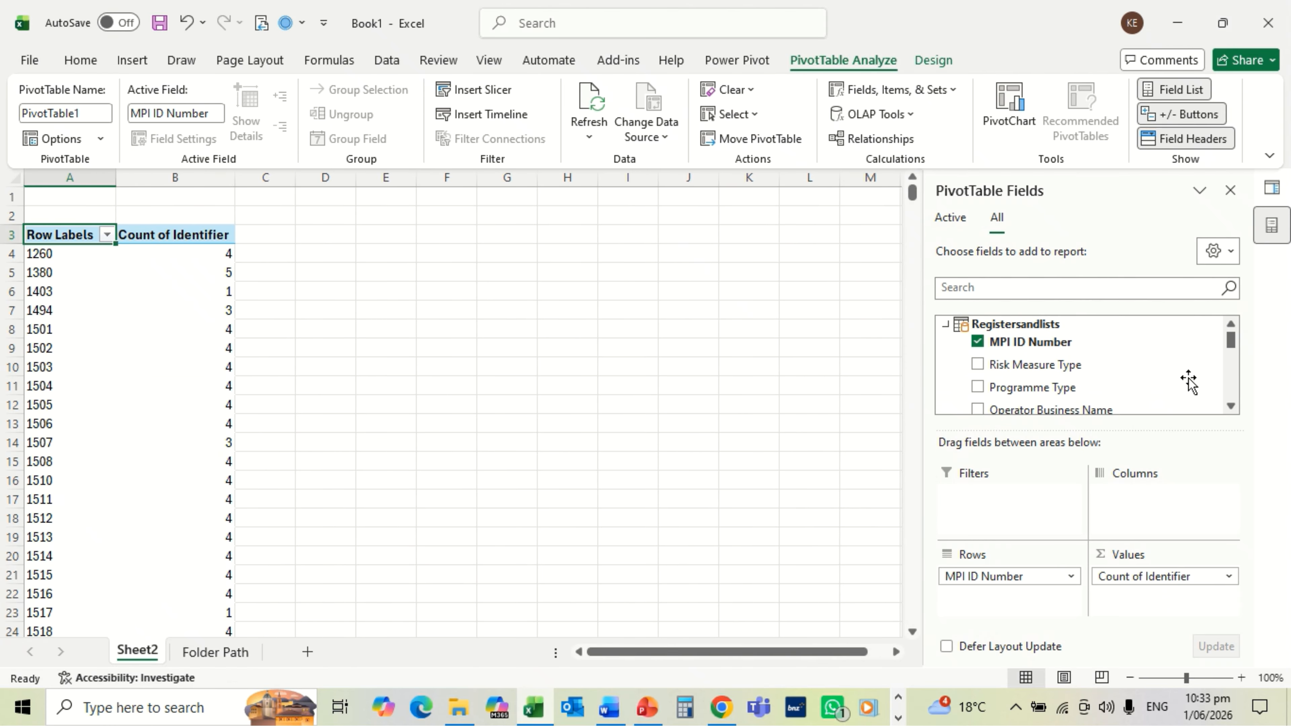
{"action": "left_click_drag", "start_coordinate": [1229, 406], "coordinate": [1229, 408]}
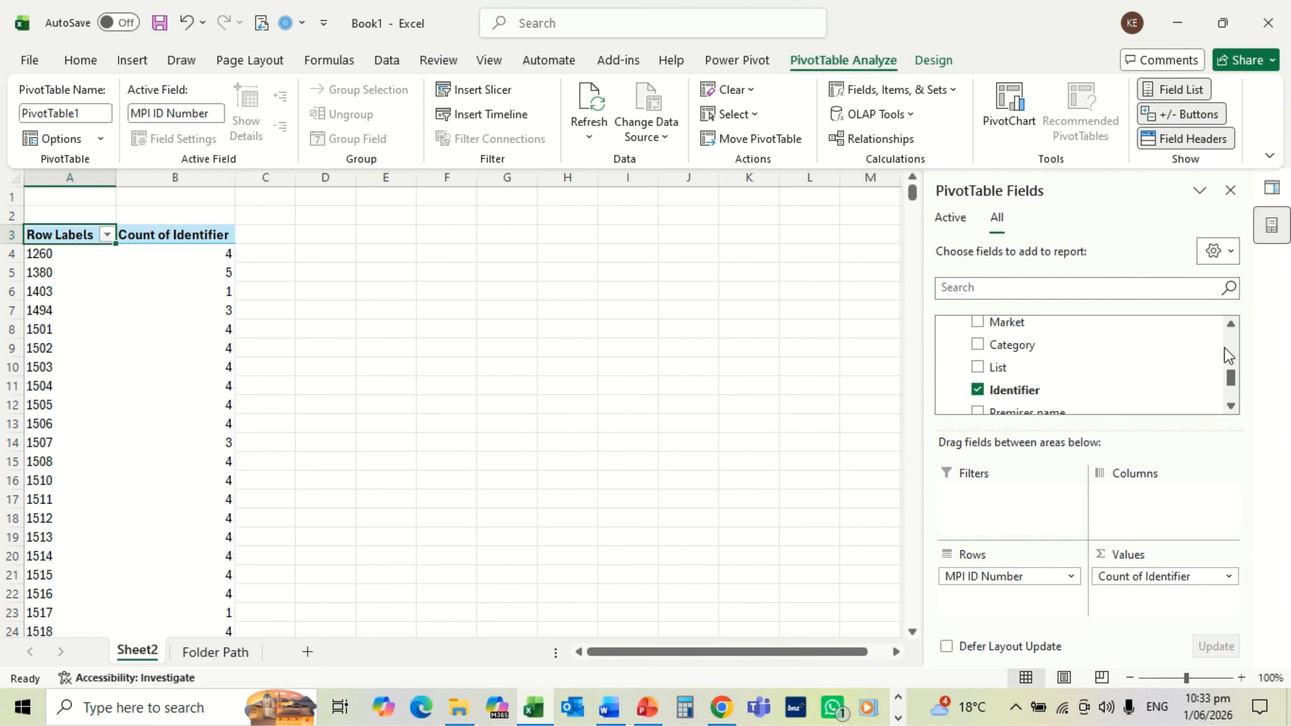
{"action": "left_click_drag", "start_coordinate": [1228, 332], "coordinate": [1228, 332]}
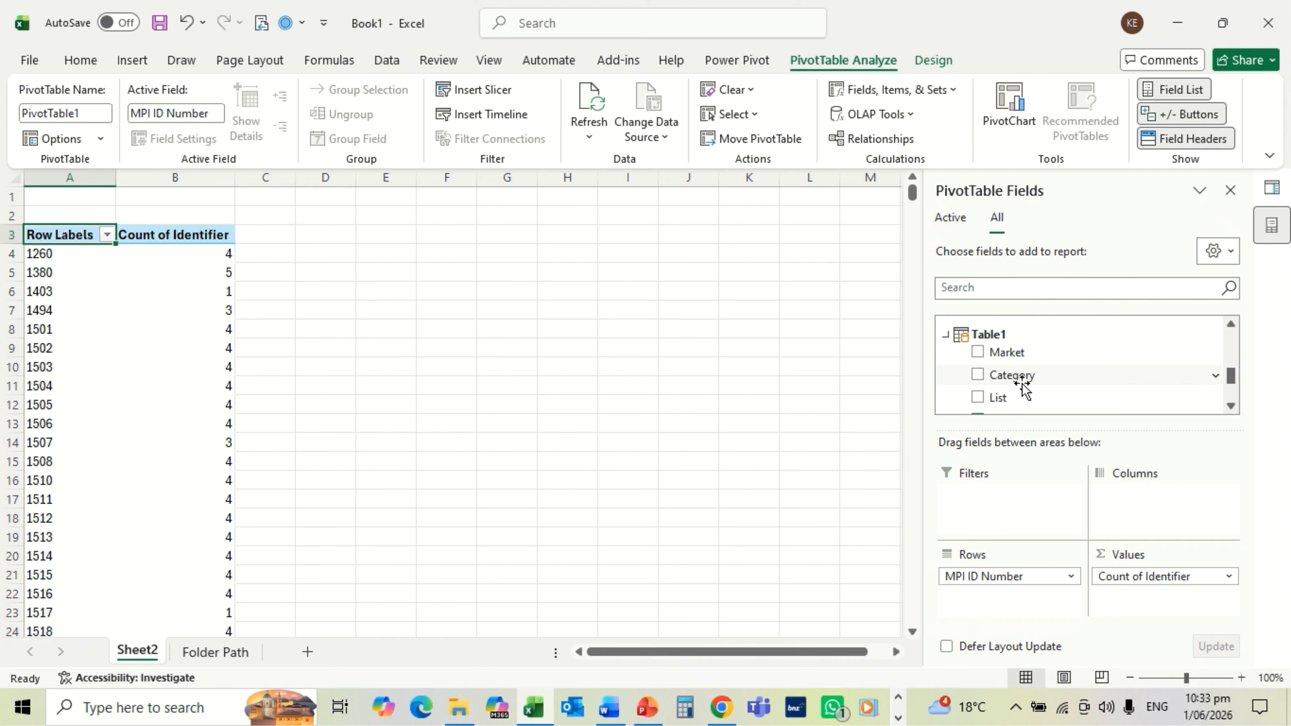
Step: Add Market, Category, List, Premises name and Address as nested row fields under MPI ID Number
{"action": "left_click", "coordinate": [976, 351]}
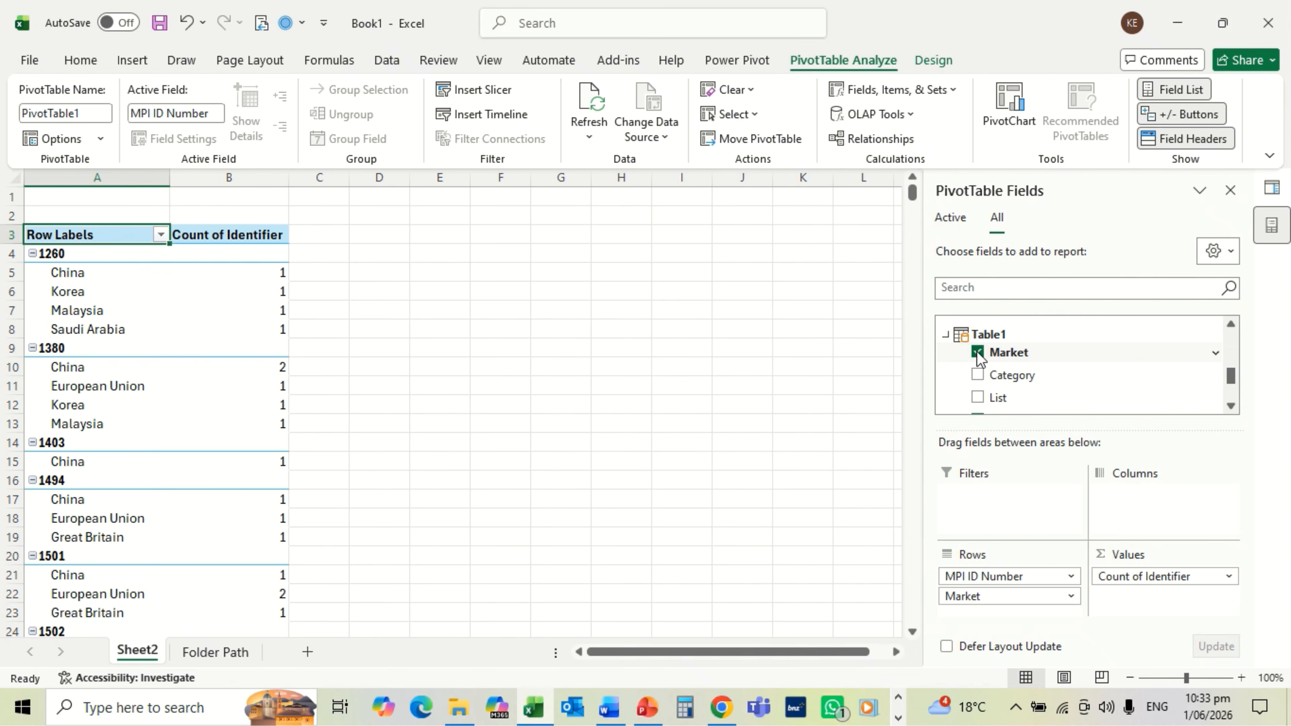
{"action": "left_click", "coordinate": [976, 374]}
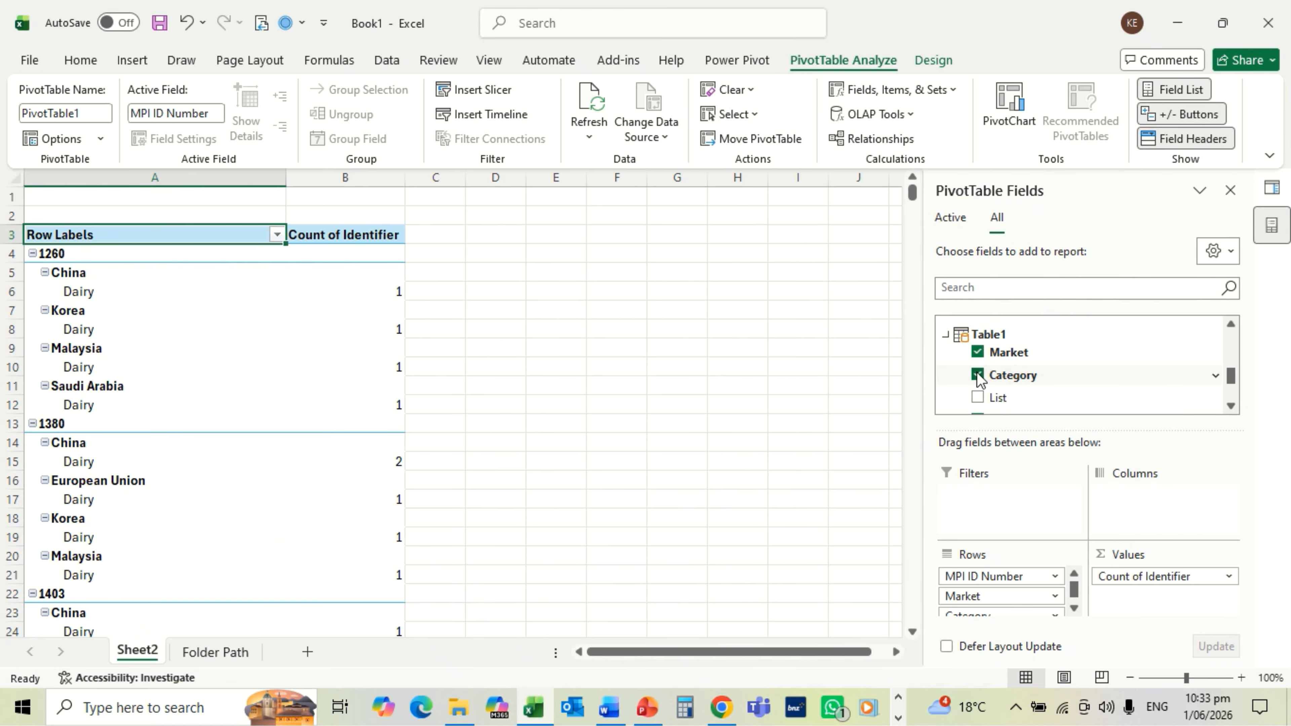
{"action": "left_click", "coordinate": [977, 397]}
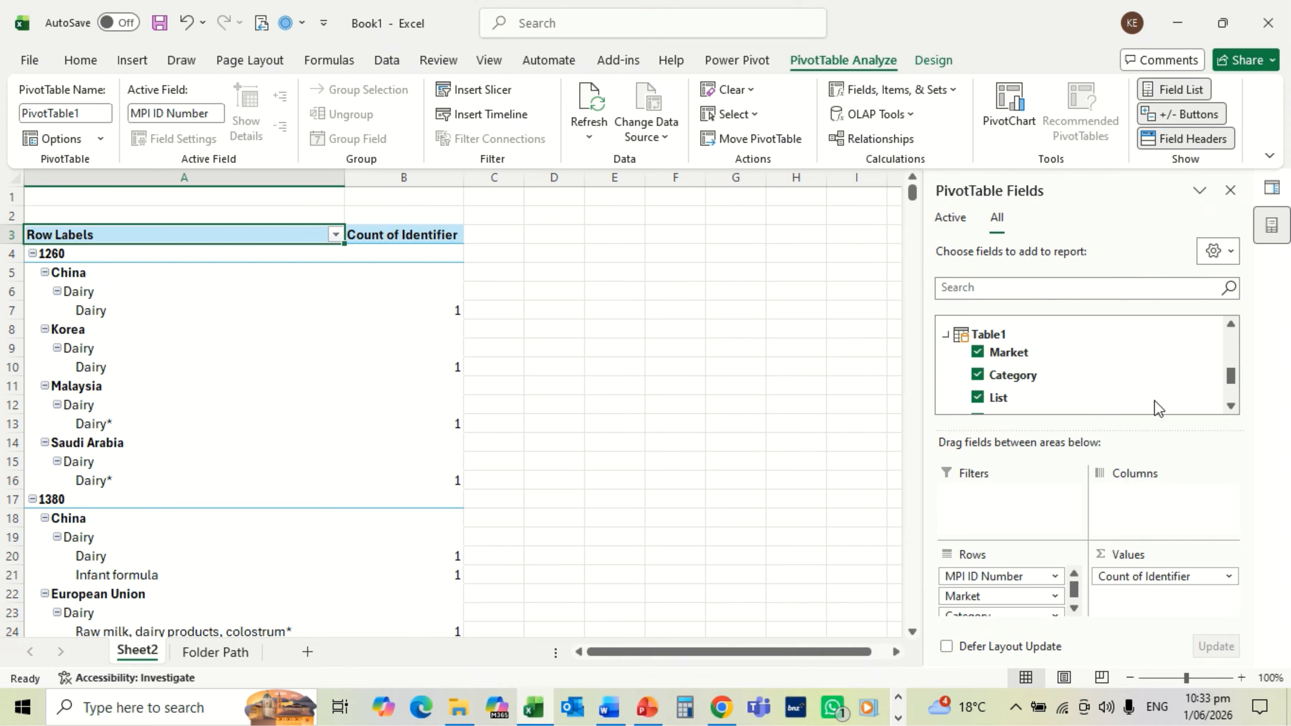
{"action": "left_click", "coordinate": [1232, 407]}
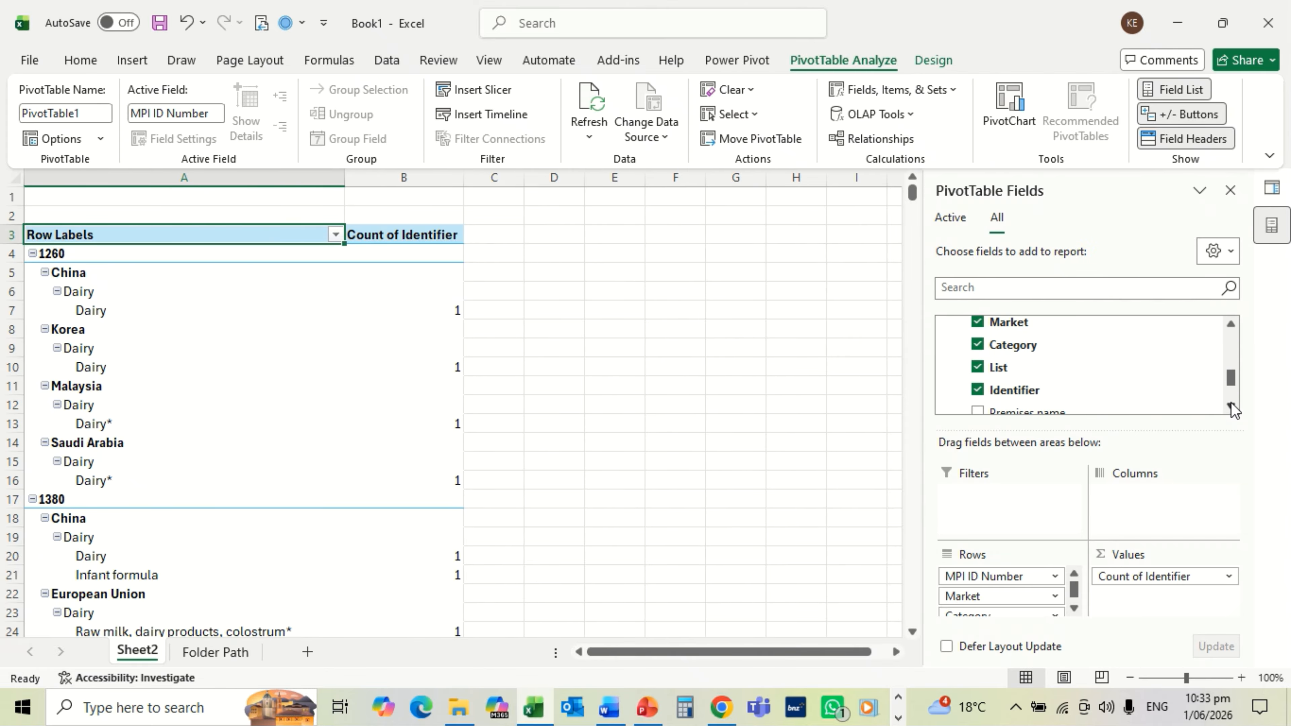
{"action": "left_click", "coordinate": [1232, 407]}
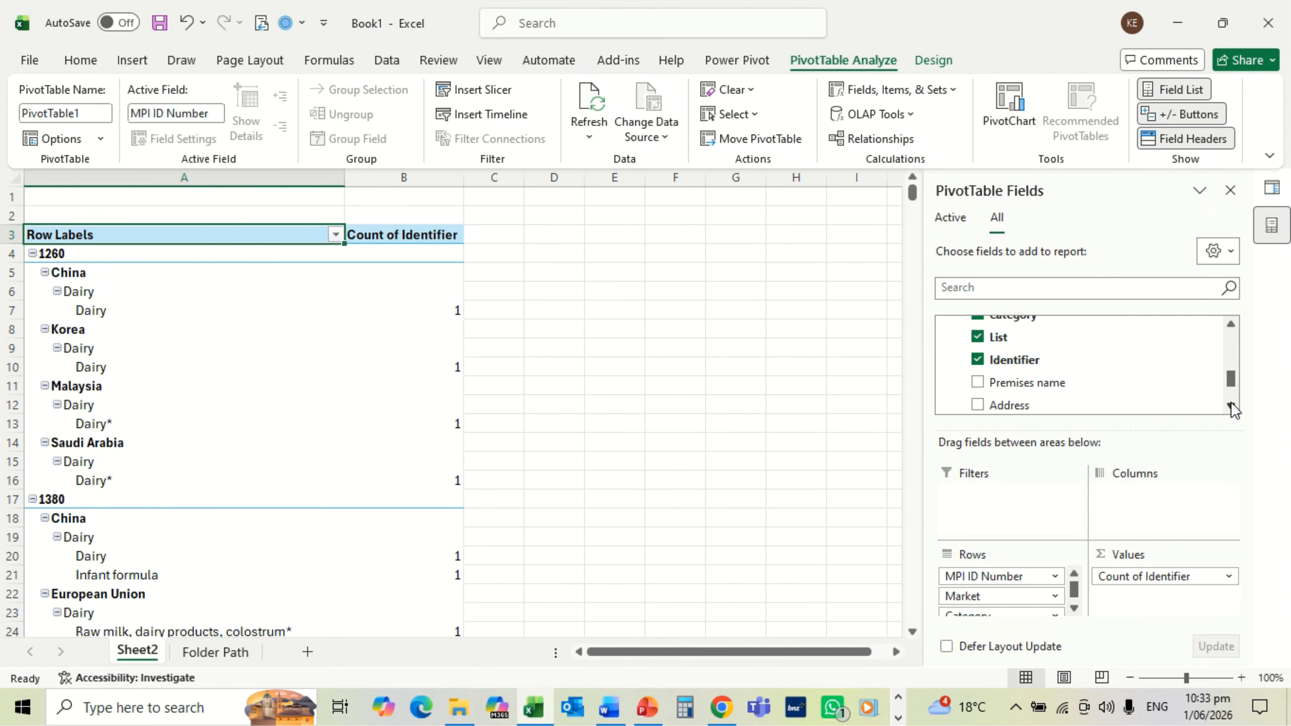
{"action": "left_click", "coordinate": [977, 382]}
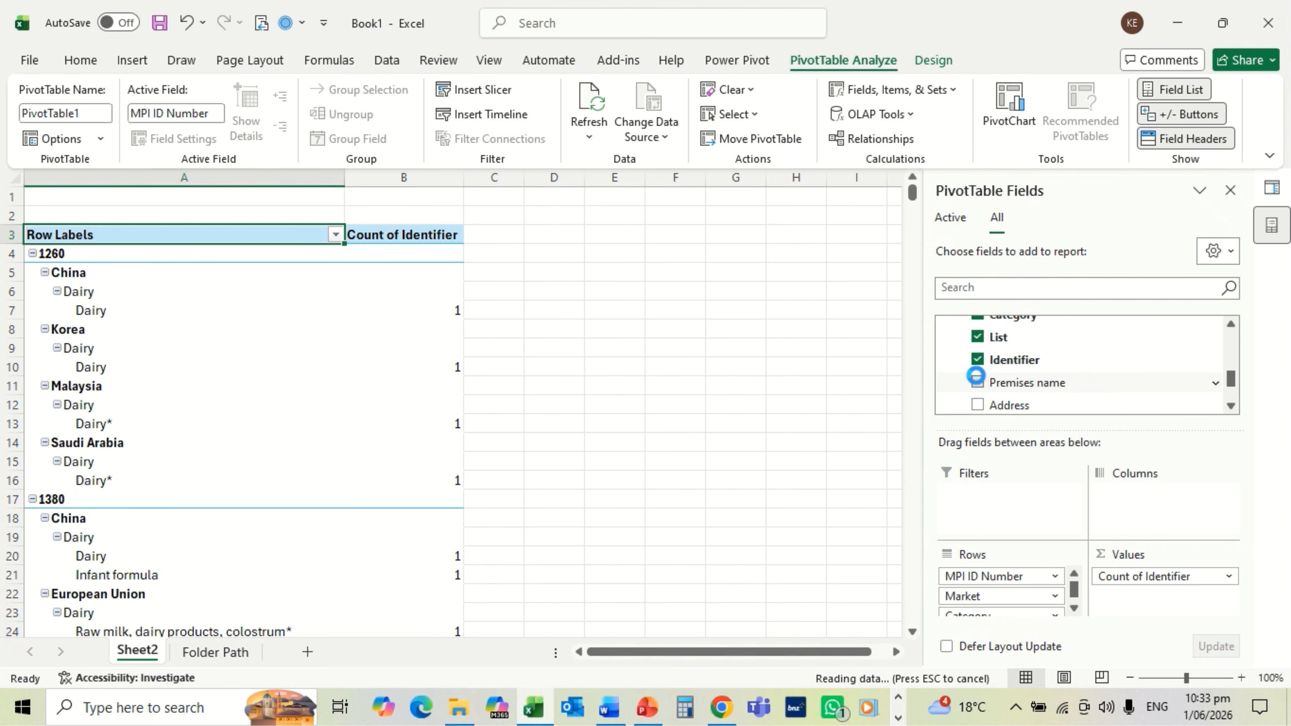
{"action": "left_click", "coordinate": [977, 405]}
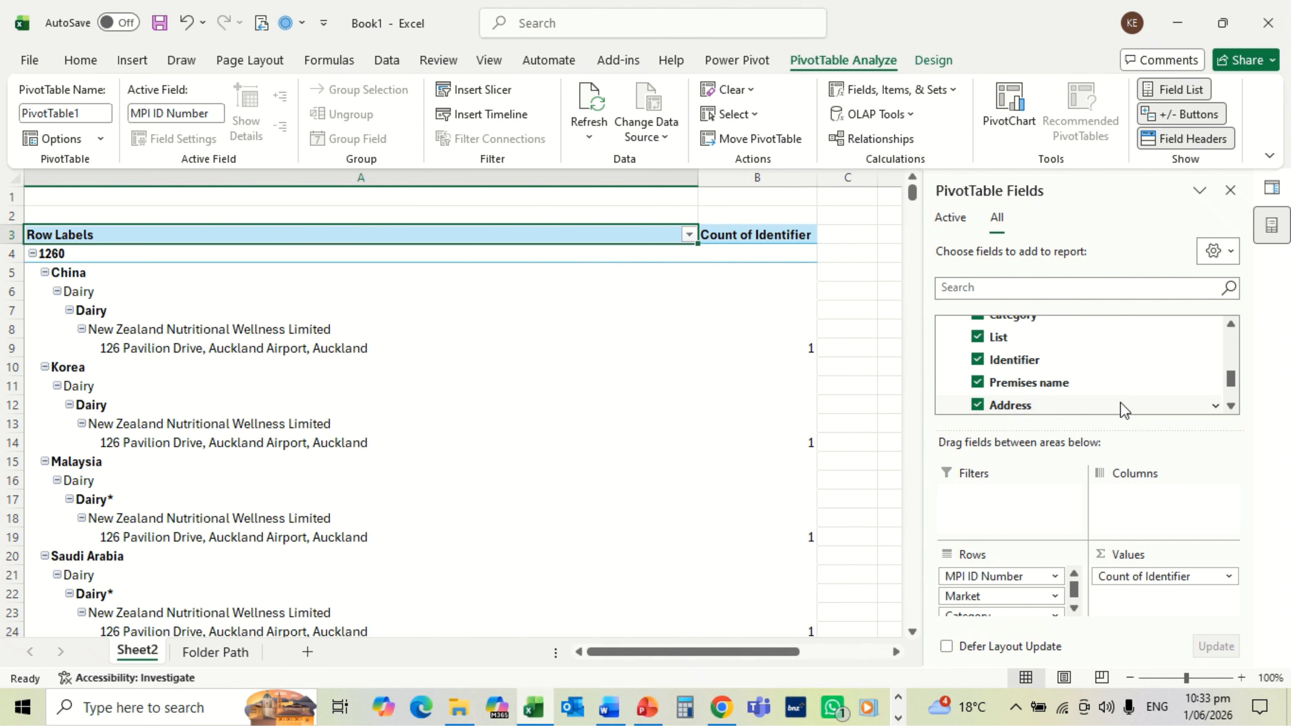
{"action": "left_click", "coordinate": [1231, 405]}
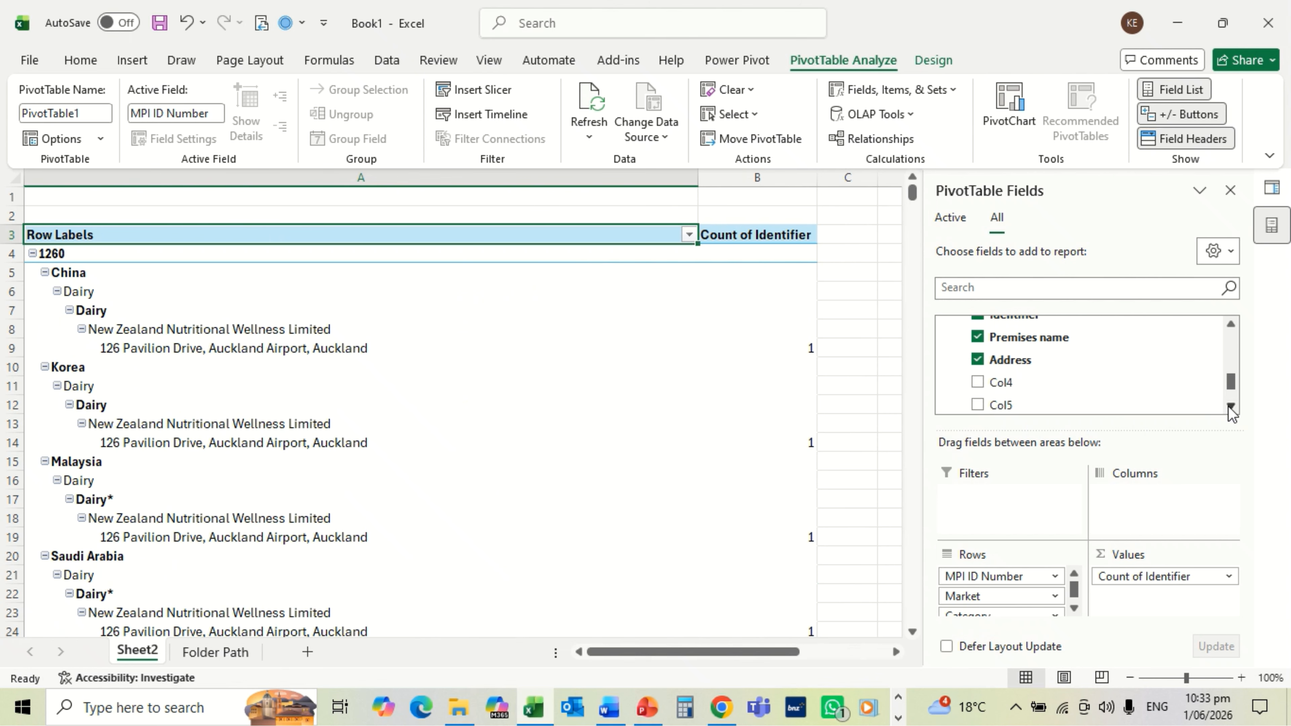
{"action": "left_click", "coordinate": [1229, 407]}
Step: Add Col5, Col6, Col7, Col8, Col9 and Col10 to the PivotTable rows
{"action": "left_click", "coordinate": [977, 368]}
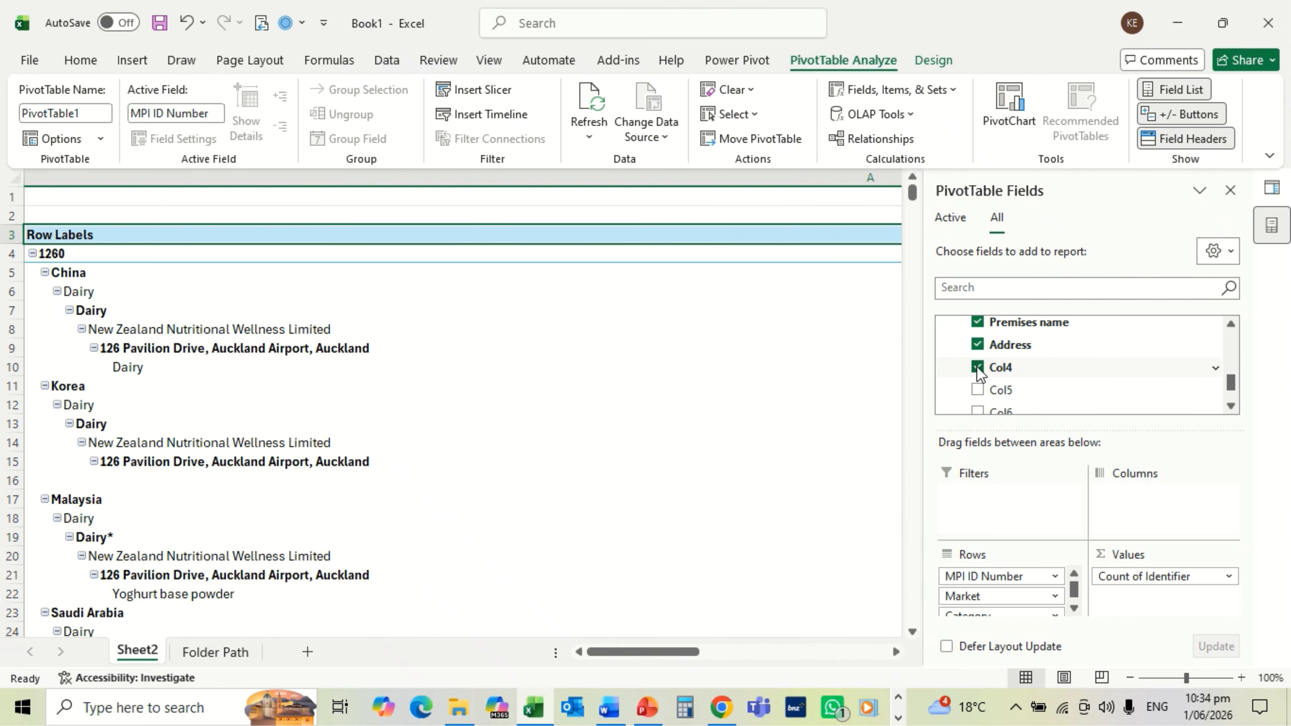
{"action": "left_click", "coordinate": [977, 390]}
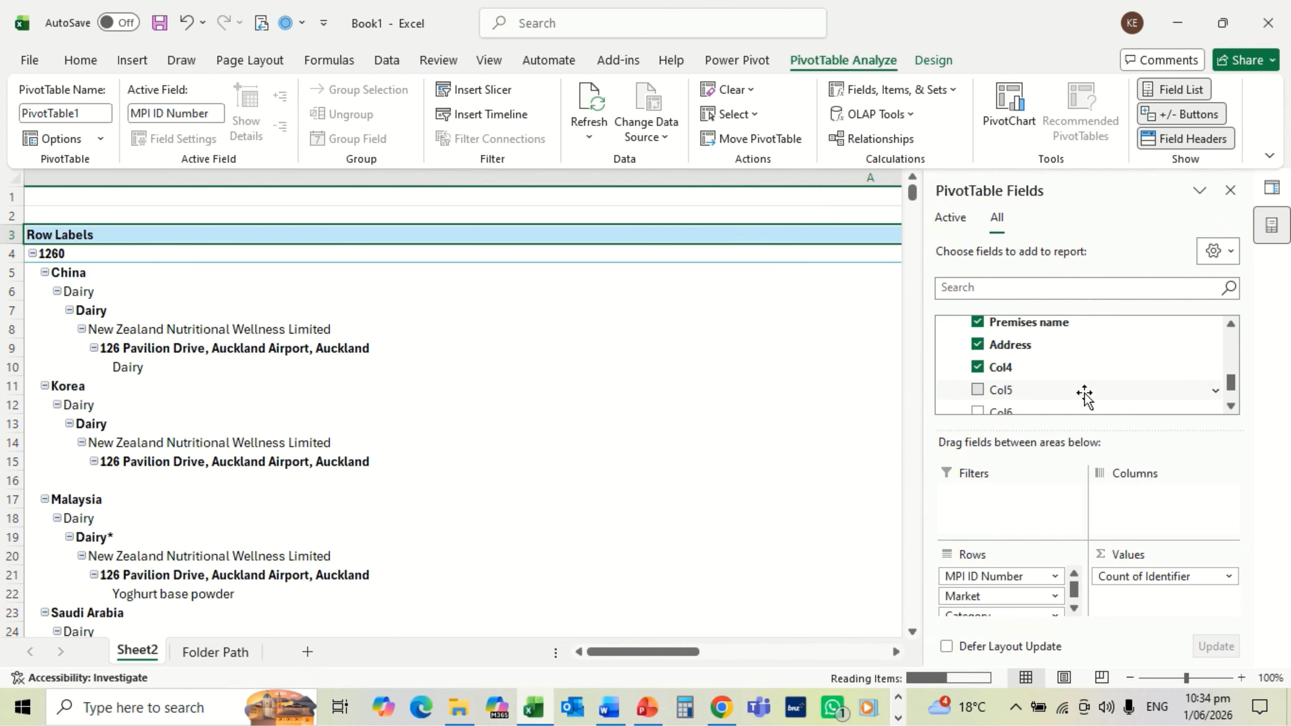
{"action": "left_click", "coordinate": [1230, 405]}
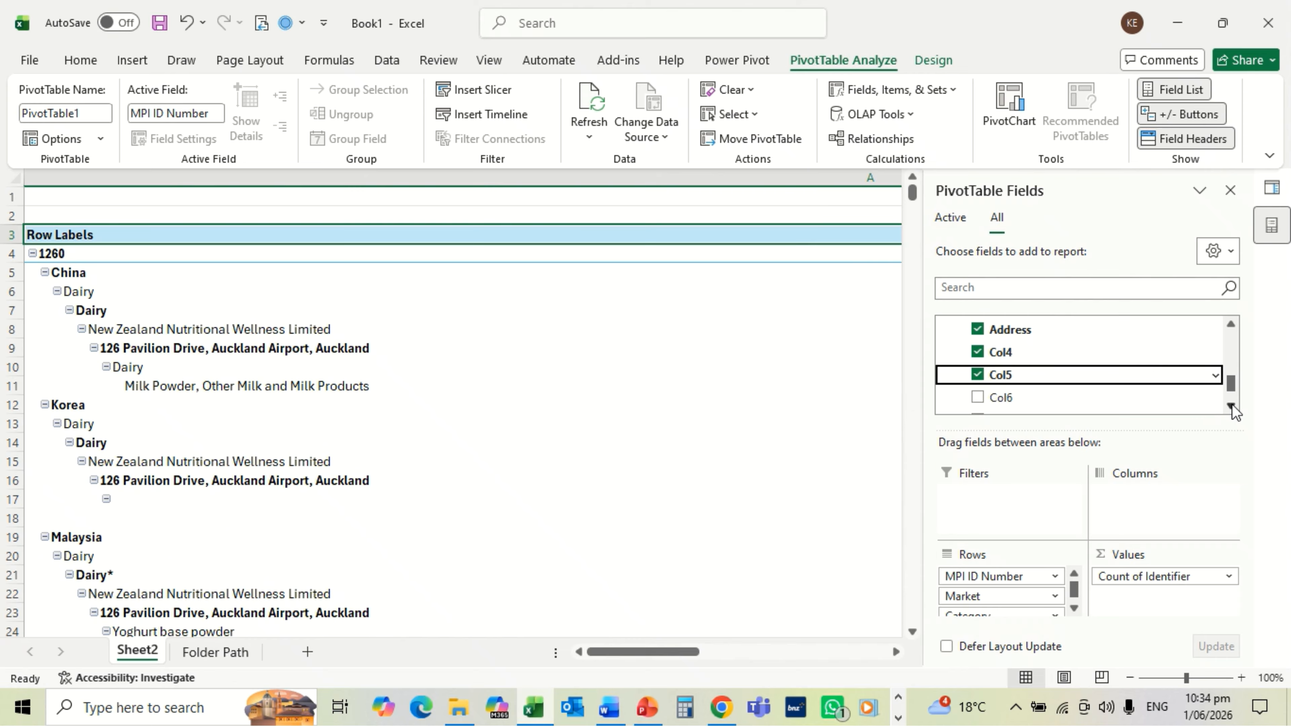
{"action": "left_click", "coordinate": [1231, 406]}
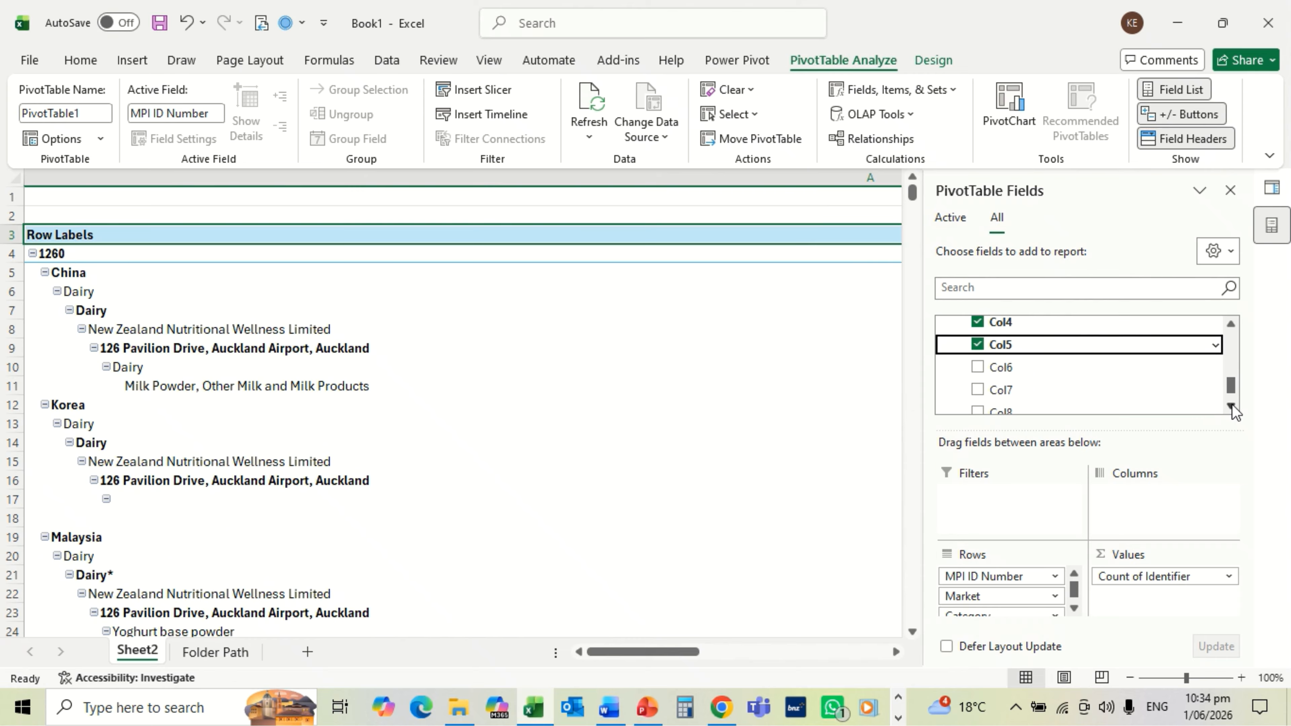
{"action": "left_click", "coordinate": [977, 367]}
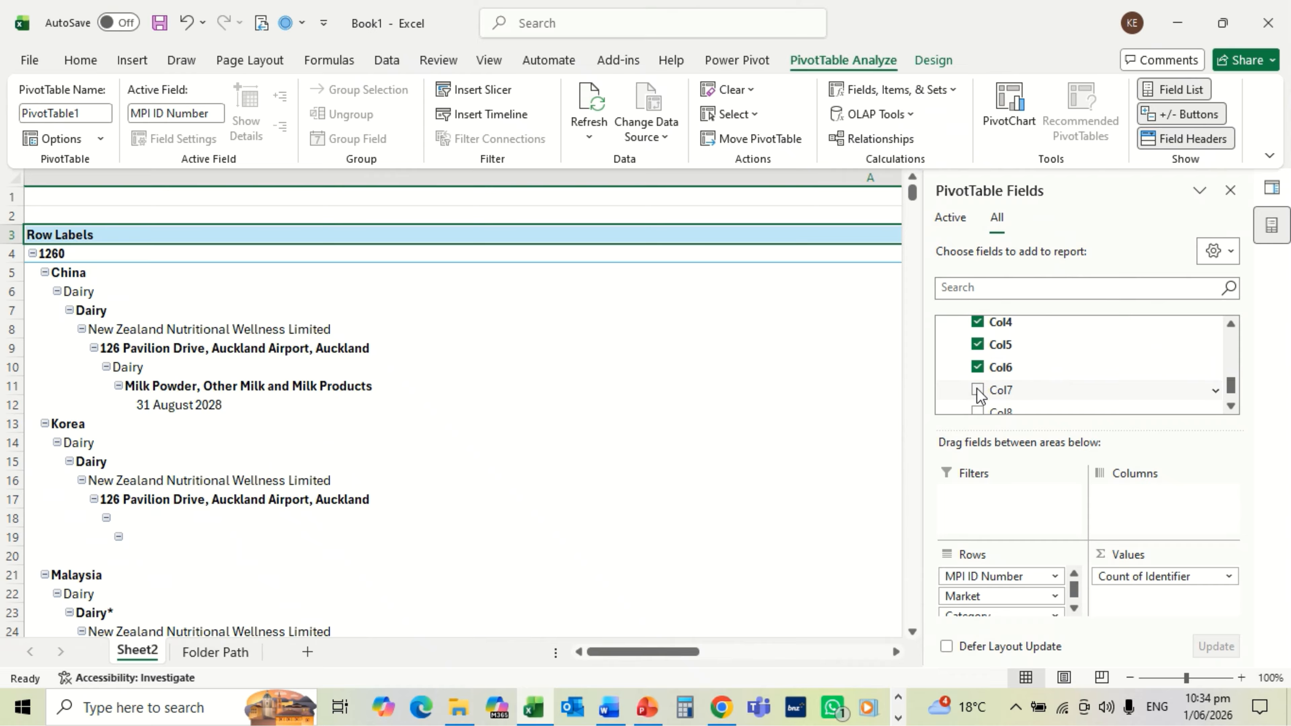
{"action": "left_click", "coordinate": [977, 390]}
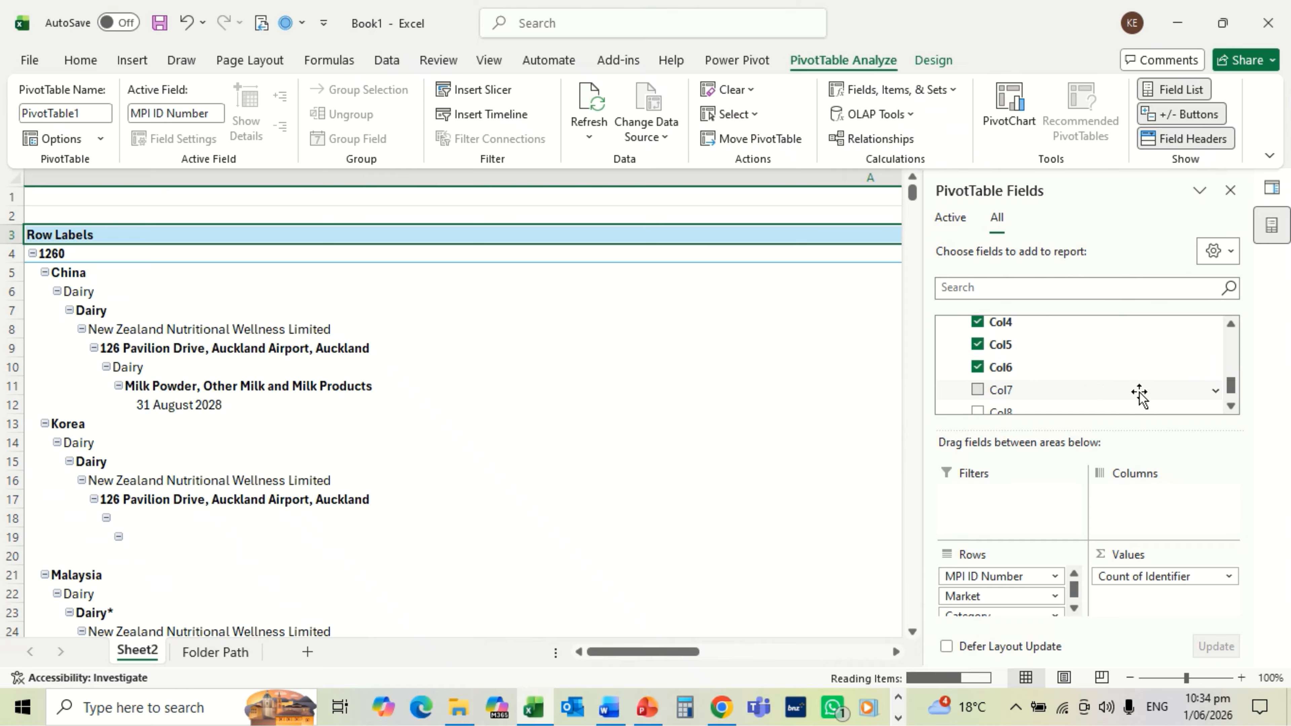
{"action": "left_click", "coordinate": [1230, 407]}
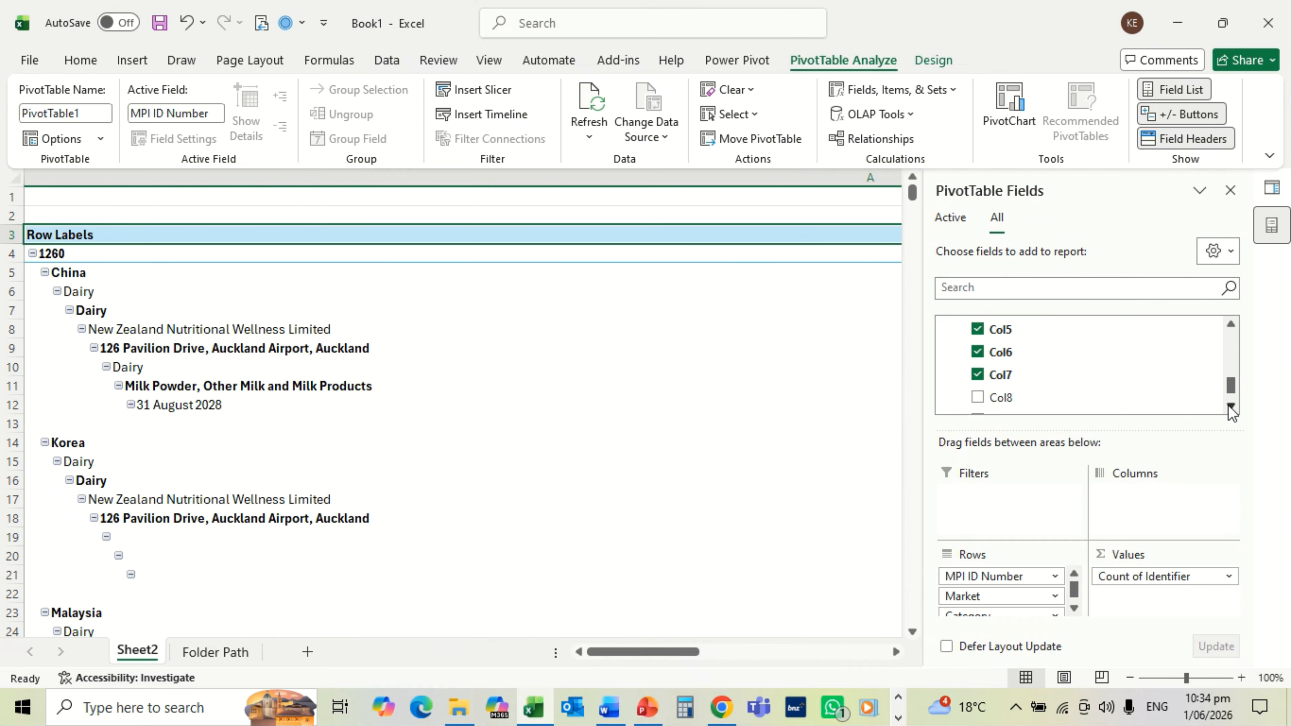
{"action": "left_click", "coordinate": [1230, 407]}
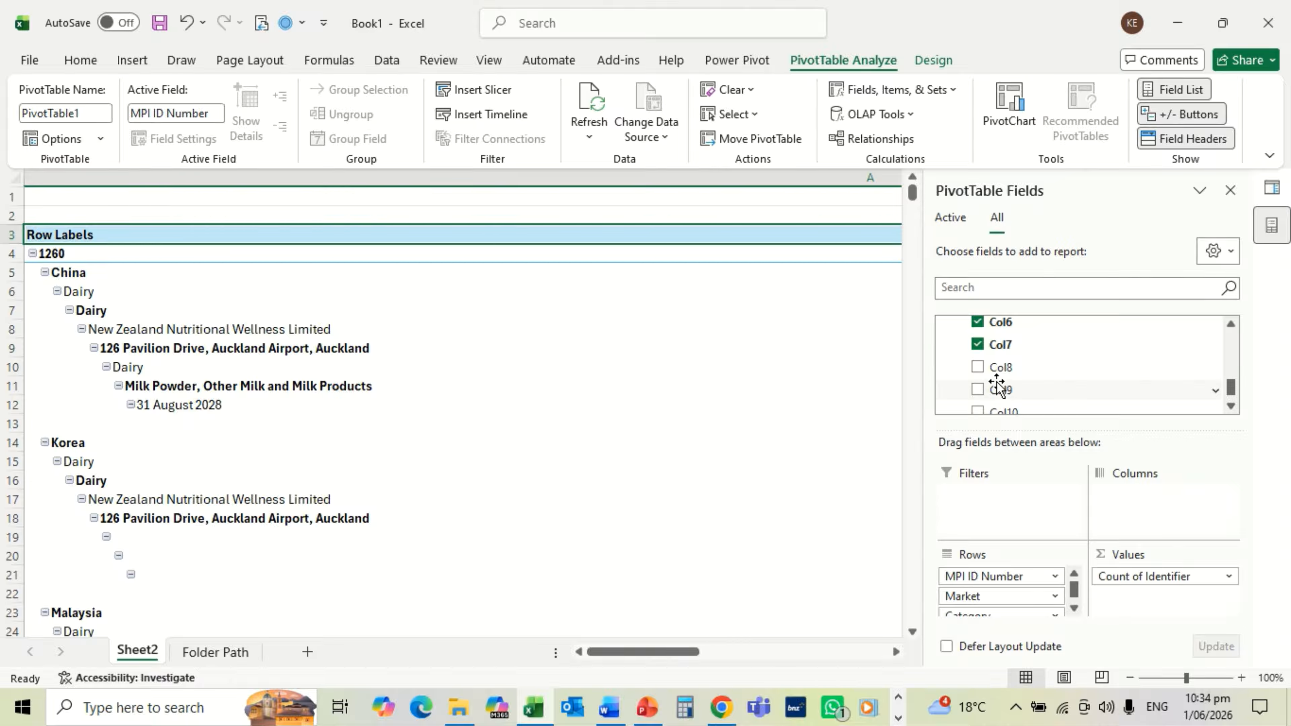
{"action": "left_click", "coordinate": [977, 367]}
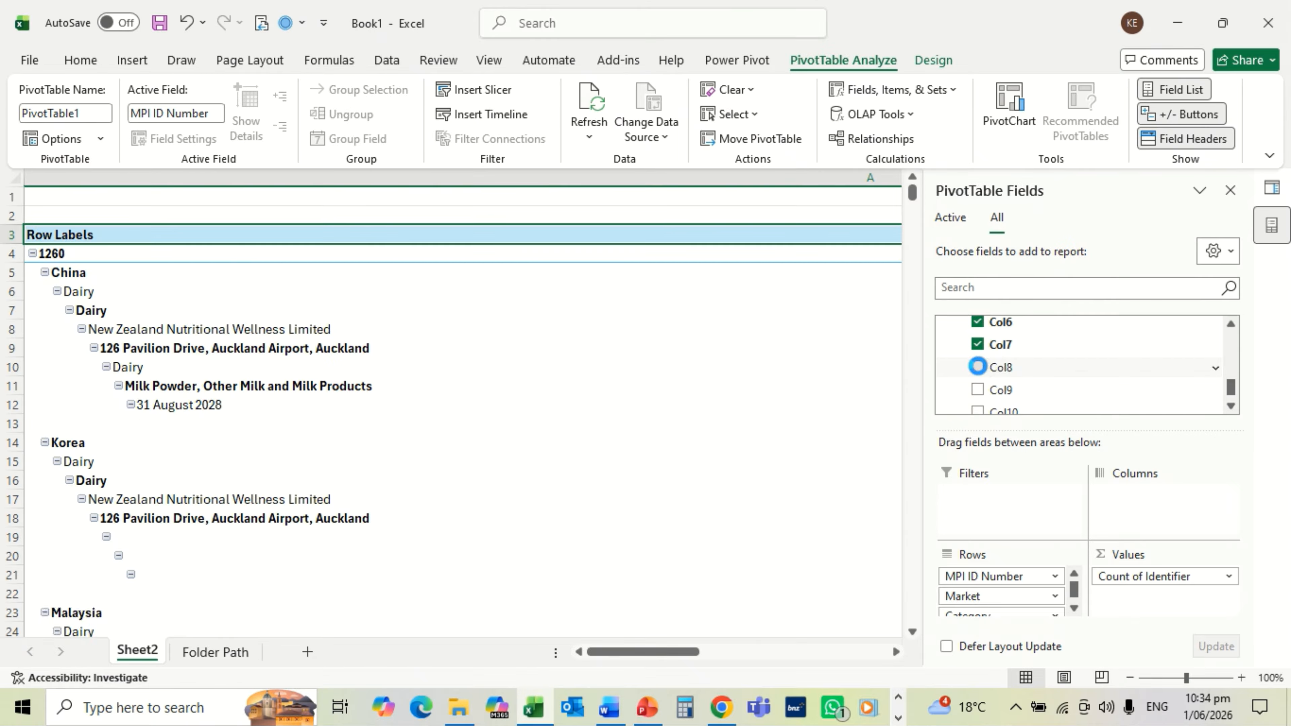
{"action": "left_click", "coordinate": [977, 389]}
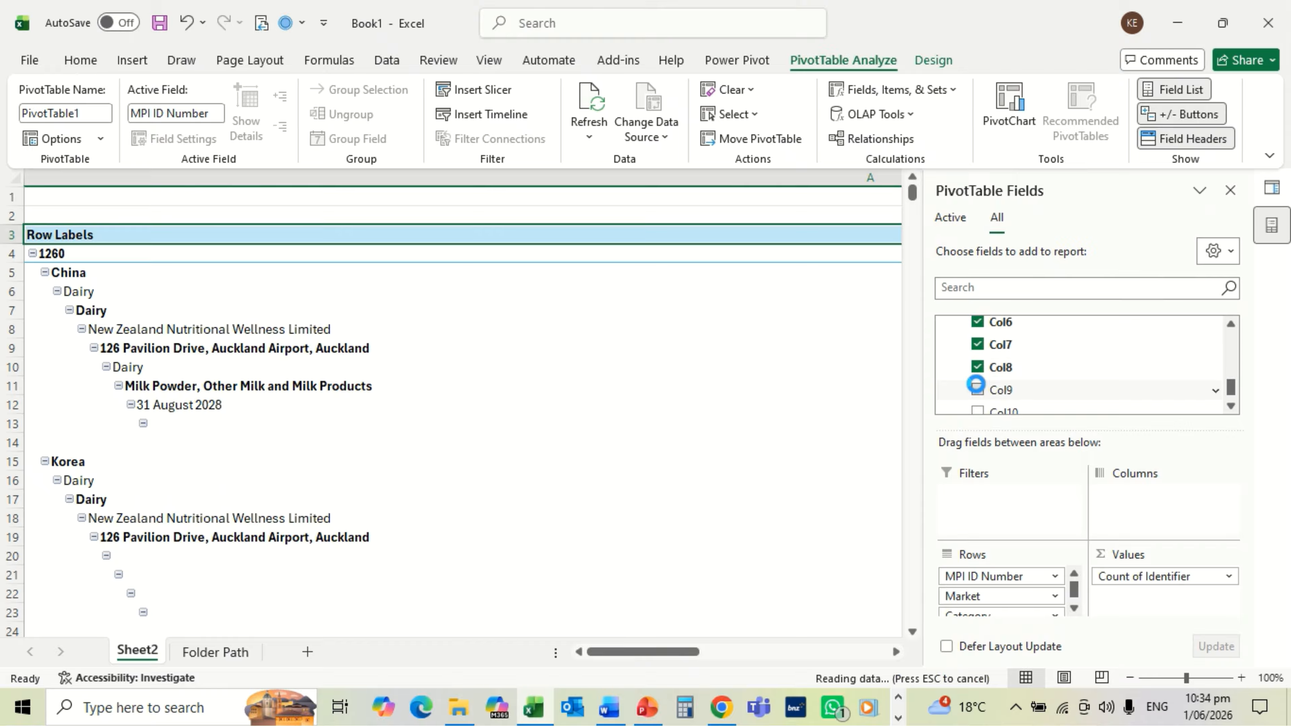
{"action": "left_click", "coordinate": [1231, 407]}
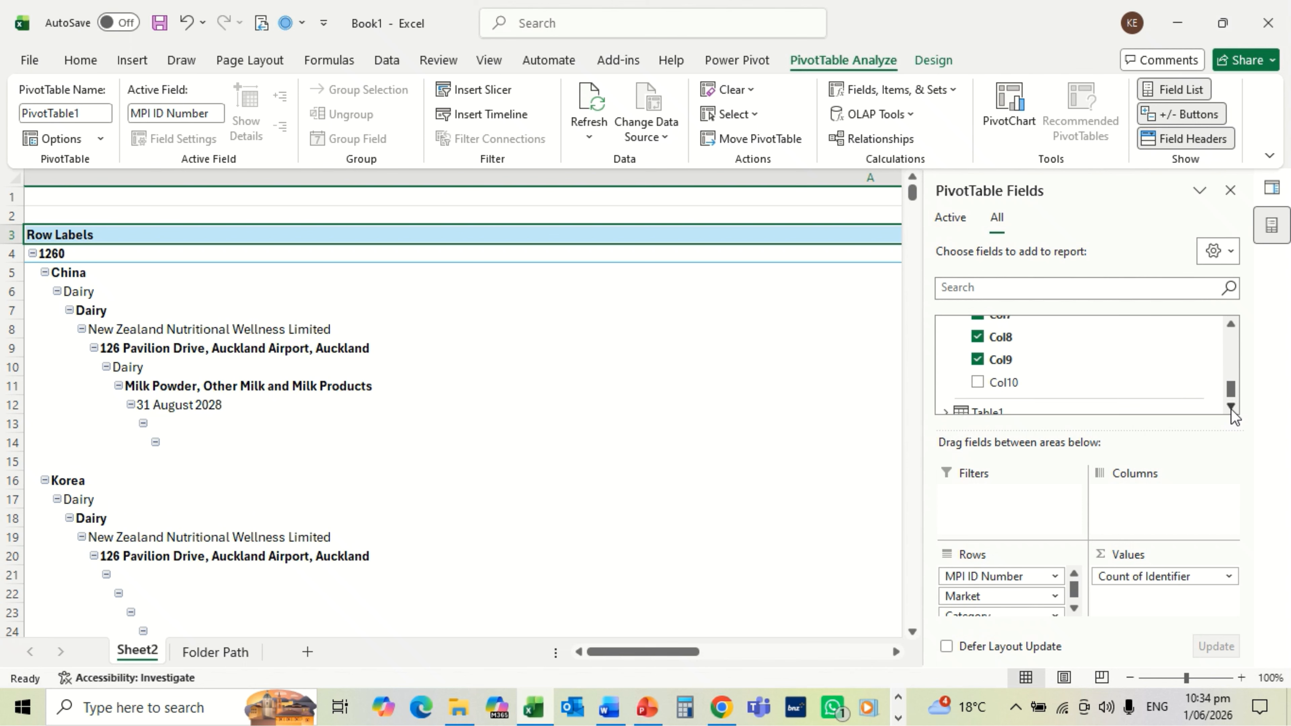
{"action": "left_click", "coordinate": [978, 382]}
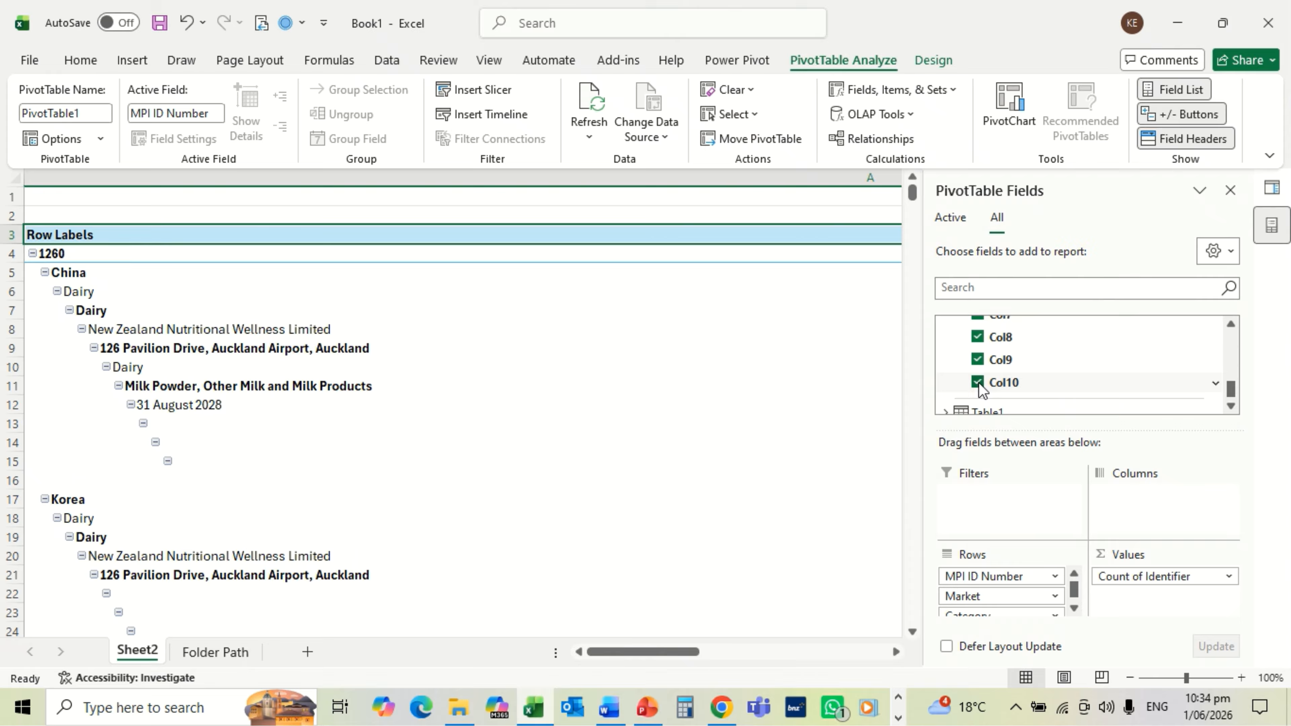
Step: Add Product/Material to the rows and make Product/Material - Copy a report filter
{"action": "left_click", "coordinate": [1231, 329]}
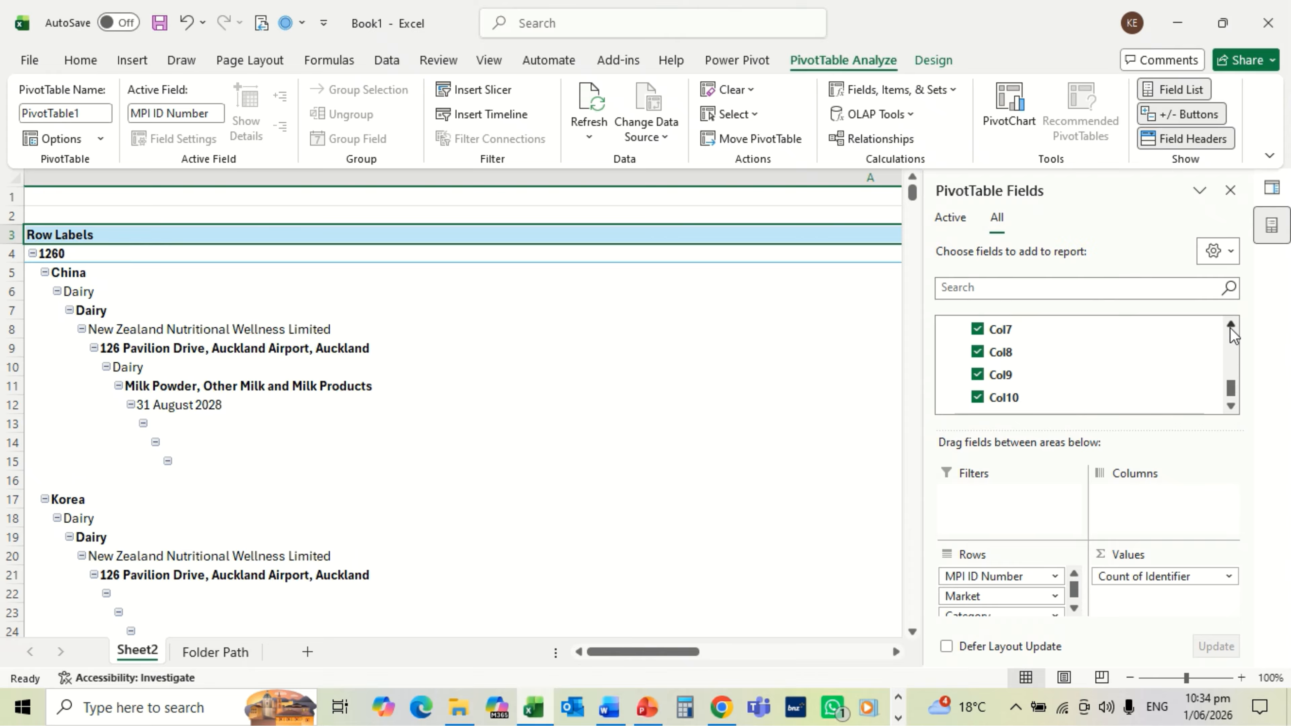
{"action": "left_click_drag", "start_coordinate": [1231, 328], "coordinate": [1231, 328]}
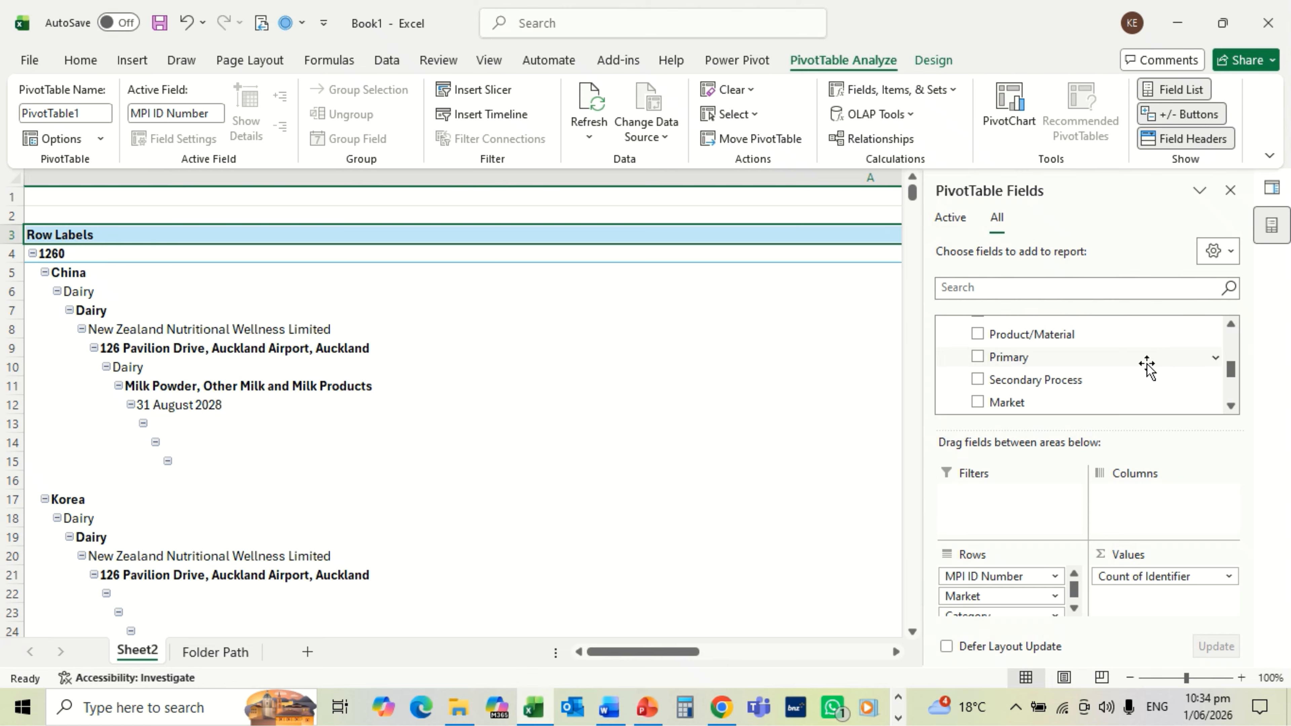
{"action": "left_click", "coordinate": [978, 337]}
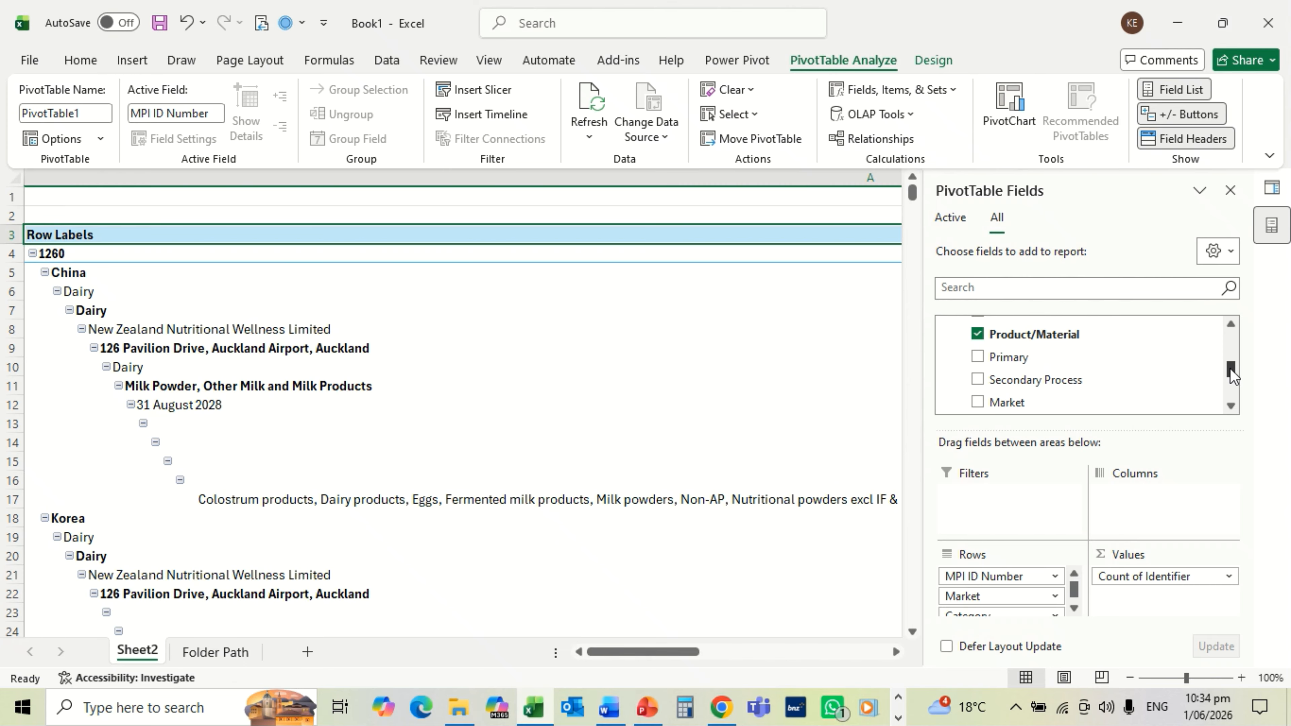
{"action": "mouse_move", "coordinate": [1231, 374]}
{"action": "left_mouse_down"}
{"action": "mouse_move", "coordinate": [1229, 427]}
{"action": "mouse_move", "coordinate": [1230, 363]}
{"action": "mouse_move", "coordinate": [1229, 375]}
{"action": "left_mouse_up"}
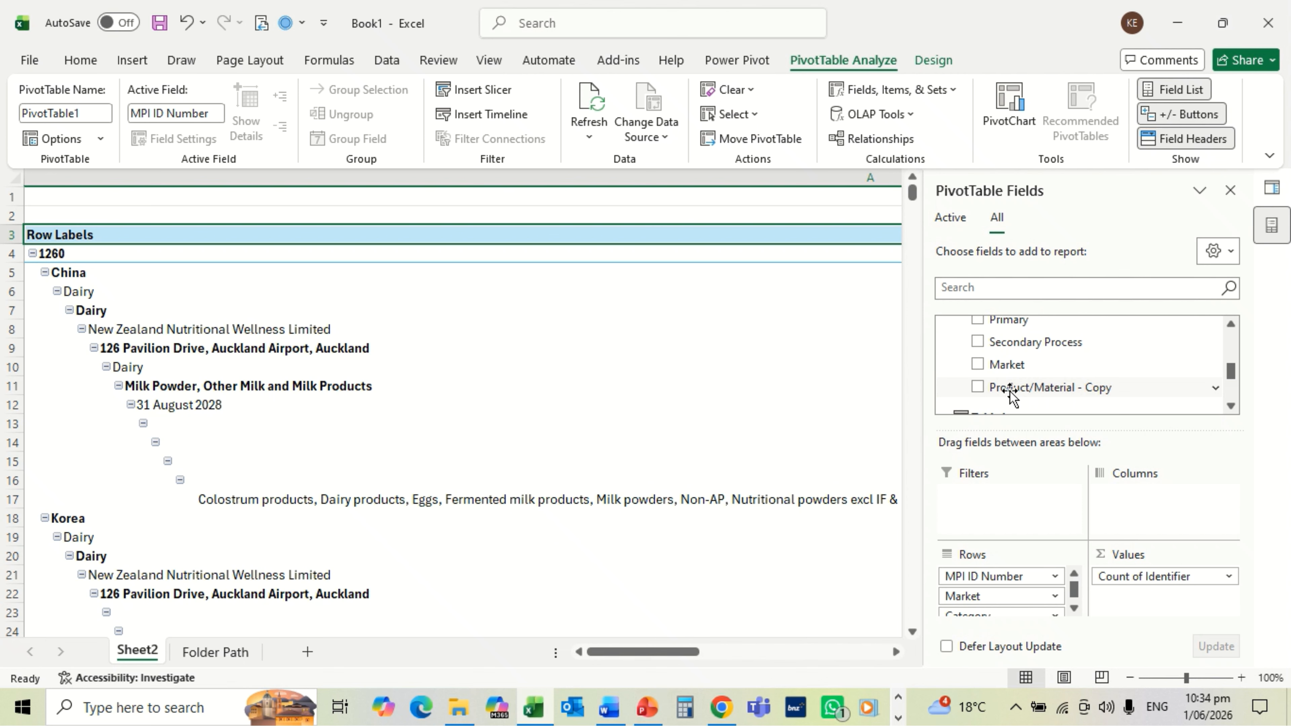
{"action": "left_click_drag", "start_coordinate": [1006, 391], "coordinate": [995, 487]}
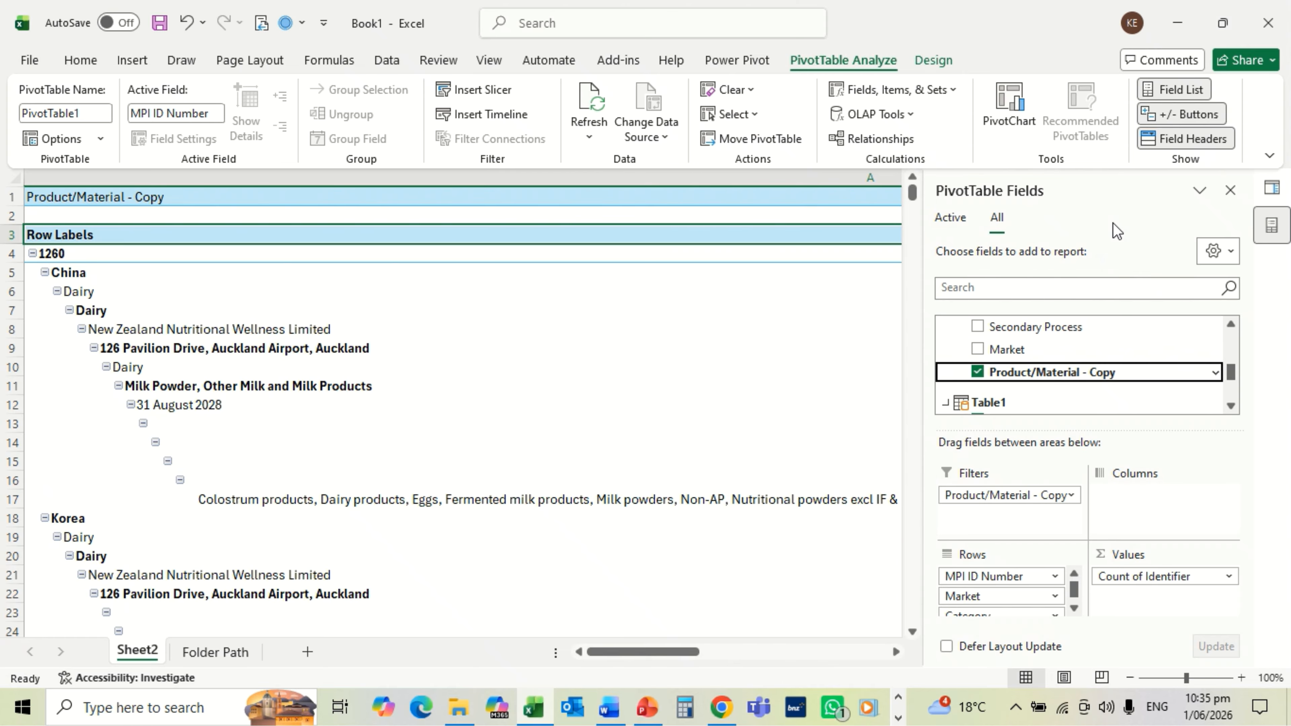
Step: Turn off Row Headers styling and switch the PivotTable to Show in Tabular Form
{"action": "left_click", "coordinate": [935, 60]}
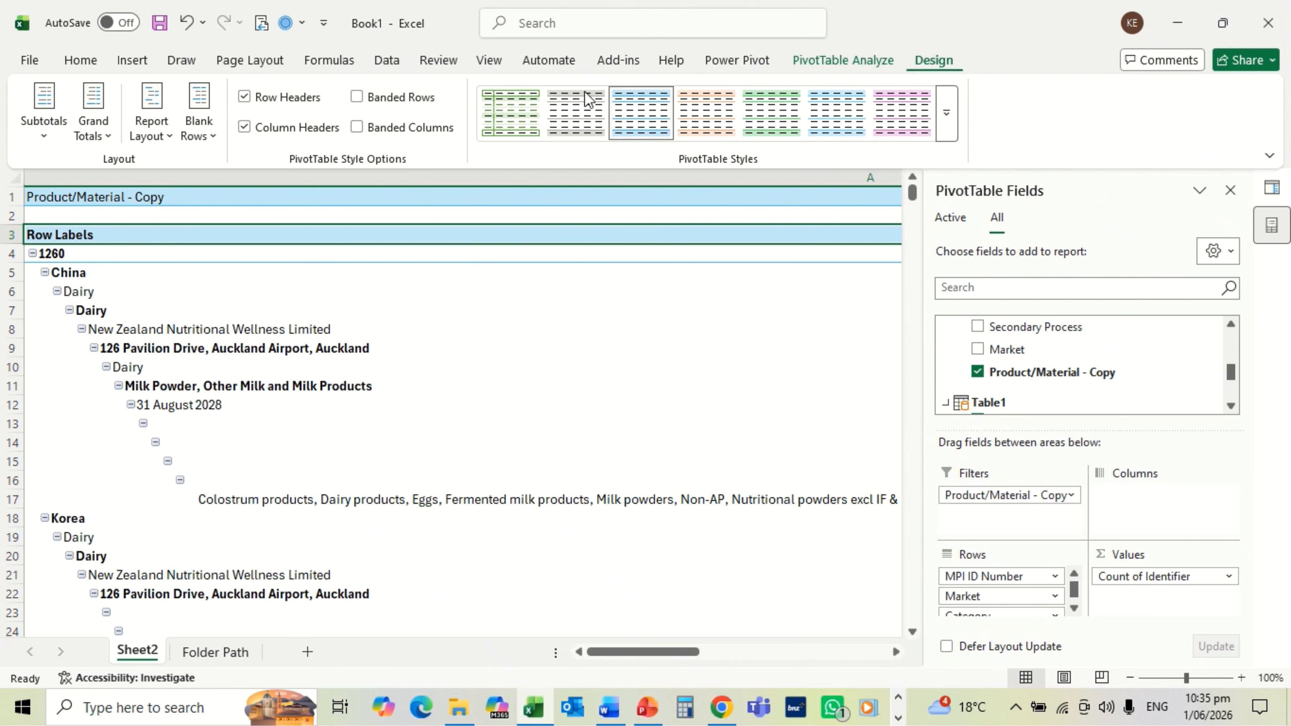
{"action": "left_click", "coordinate": [245, 97]}
{"action": "left_click", "coordinate": [166, 136]}
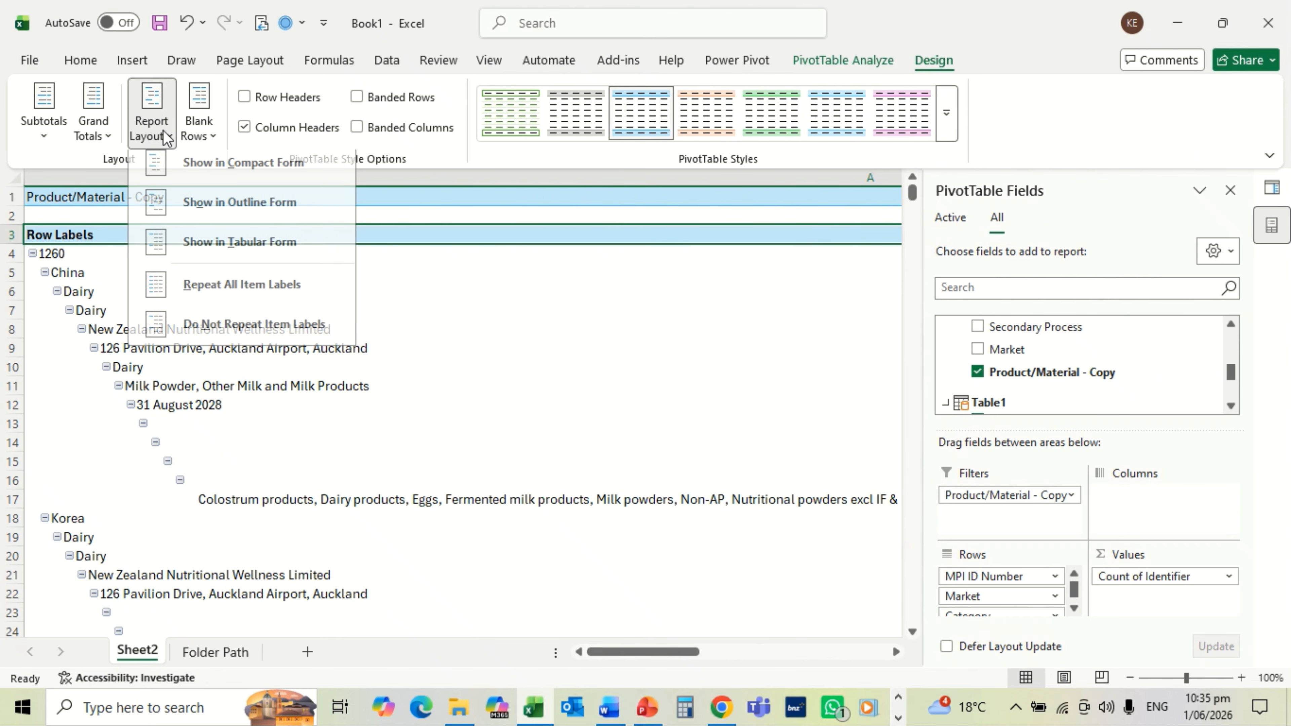
{"action": "left_click", "coordinate": [241, 242]}
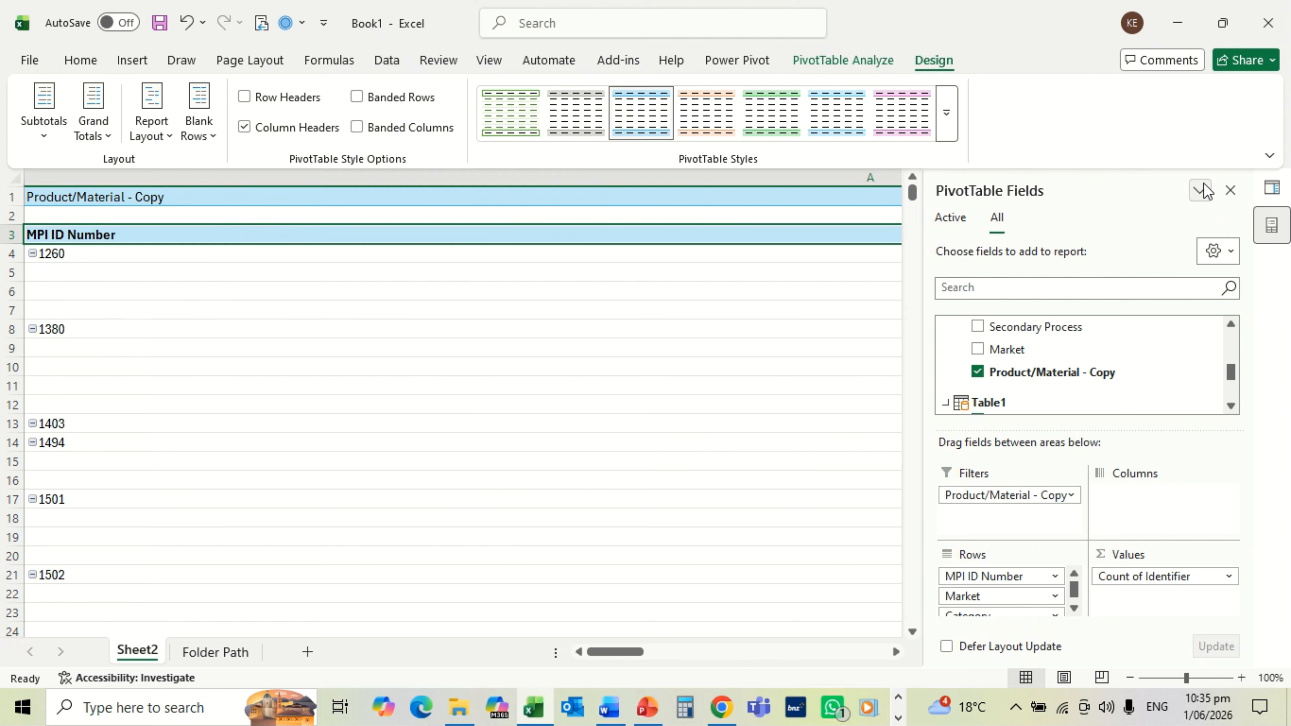
Step: Close the PivotTable Fields and Queries & Connections panes, then autofit all worksheet columns
{"action": "left_click", "coordinate": [1229, 192]}
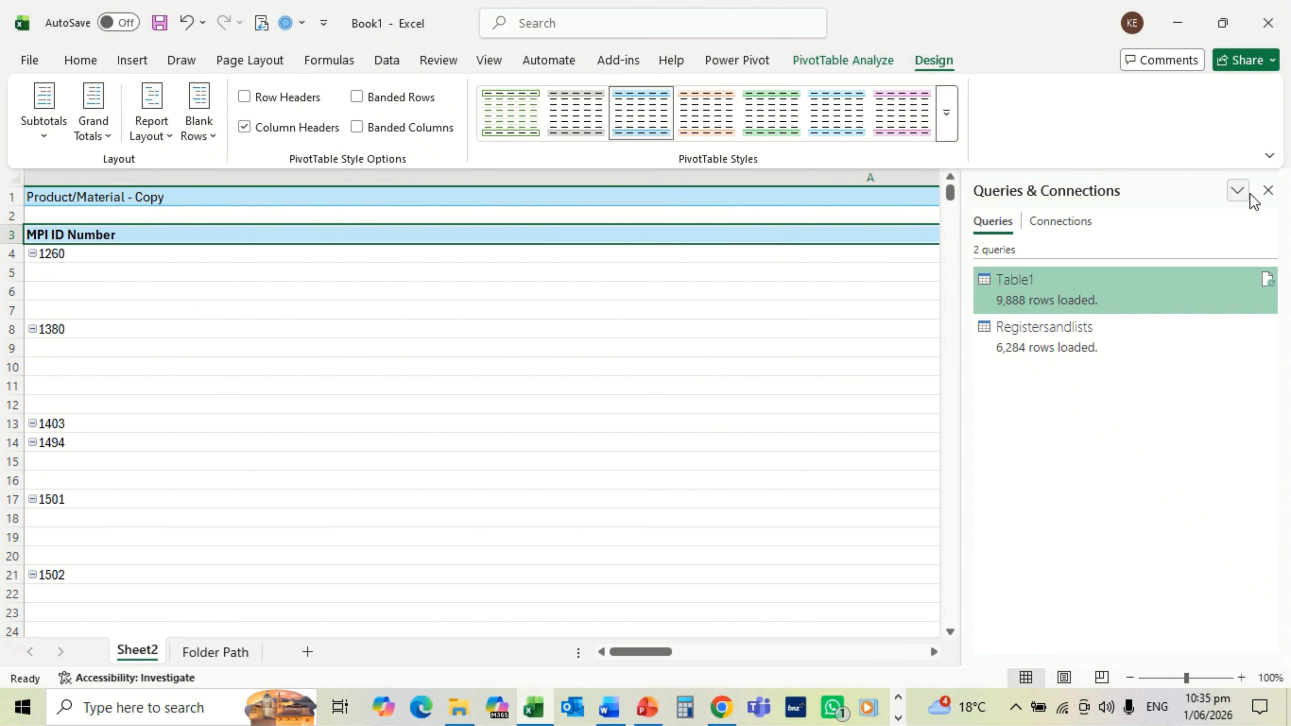
{"action": "left_click", "coordinate": [1272, 193]}
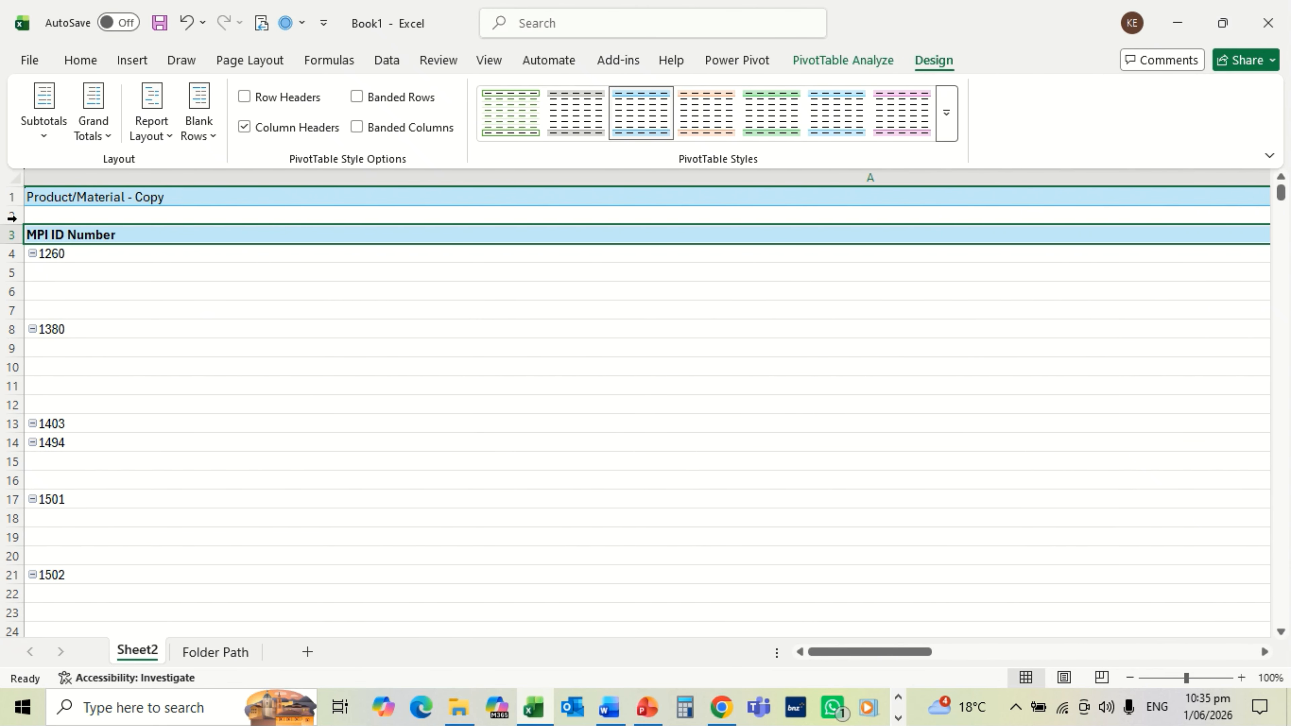
{"action": "left_click", "coordinate": [14, 175]}
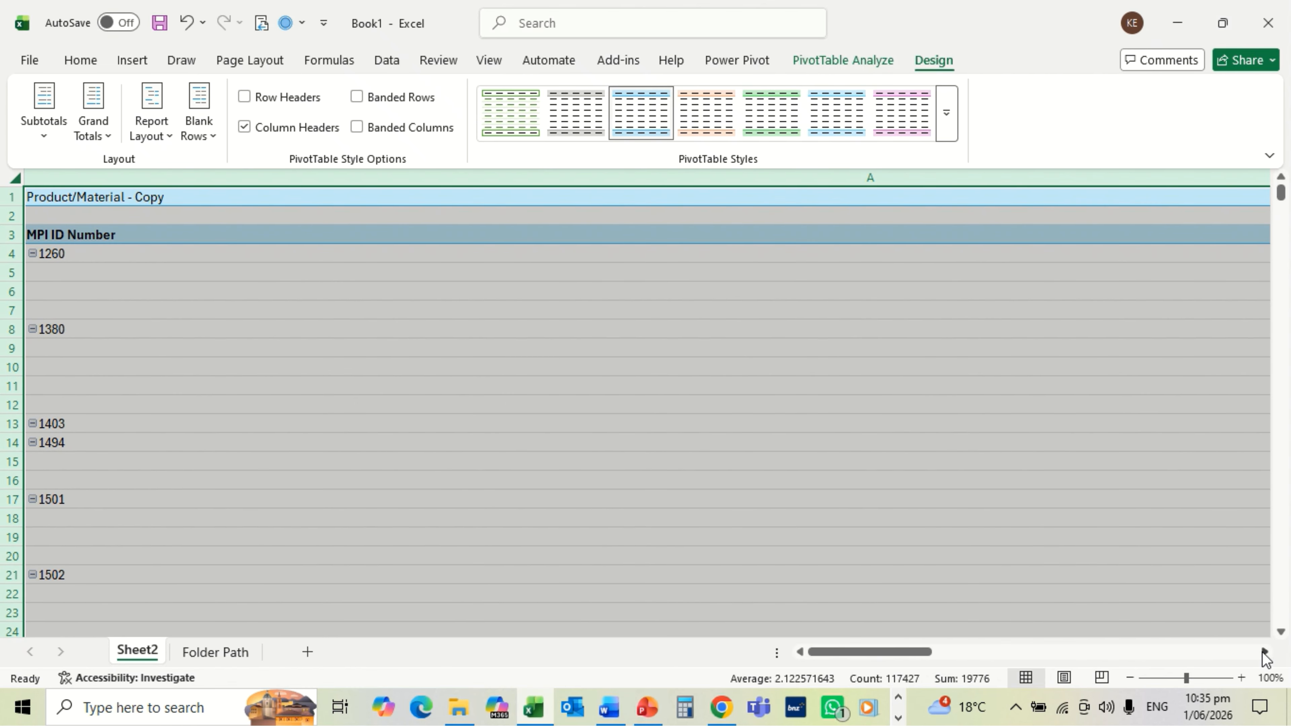
{"action": "left_click", "coordinate": [1263, 652]}
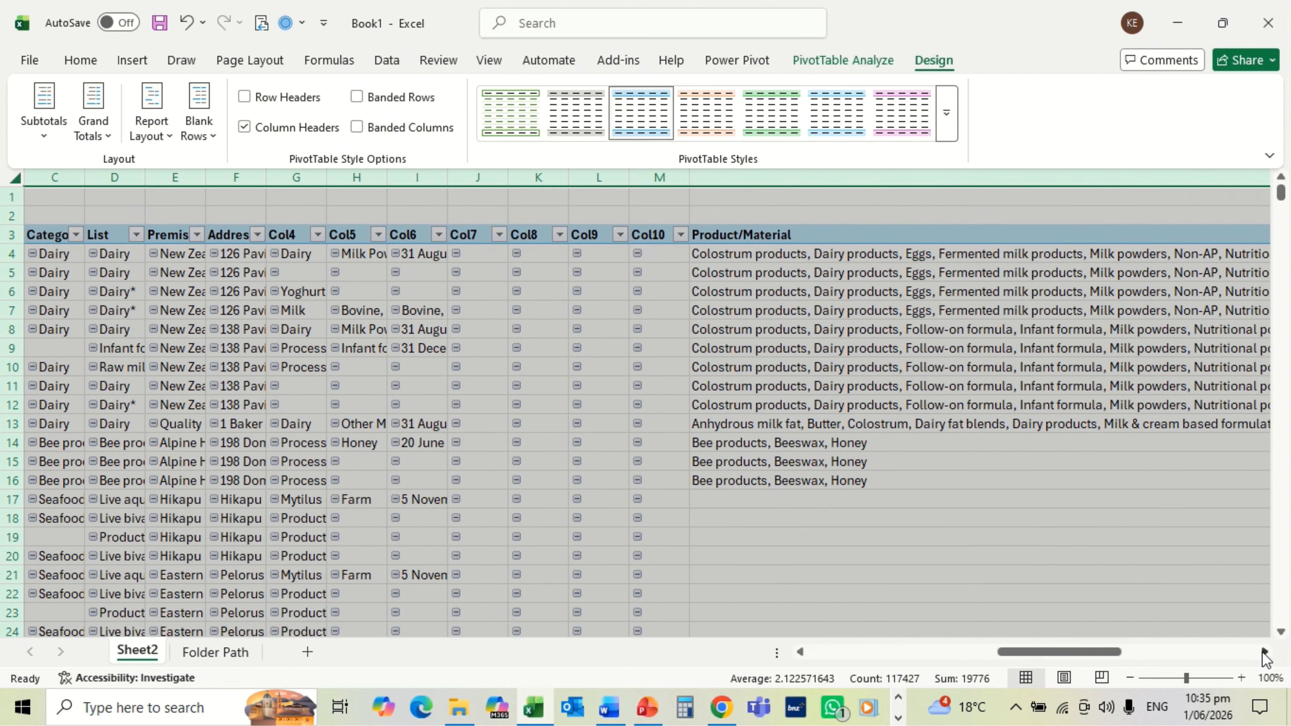
{"action": "double_click", "coordinate": [567, 177]}
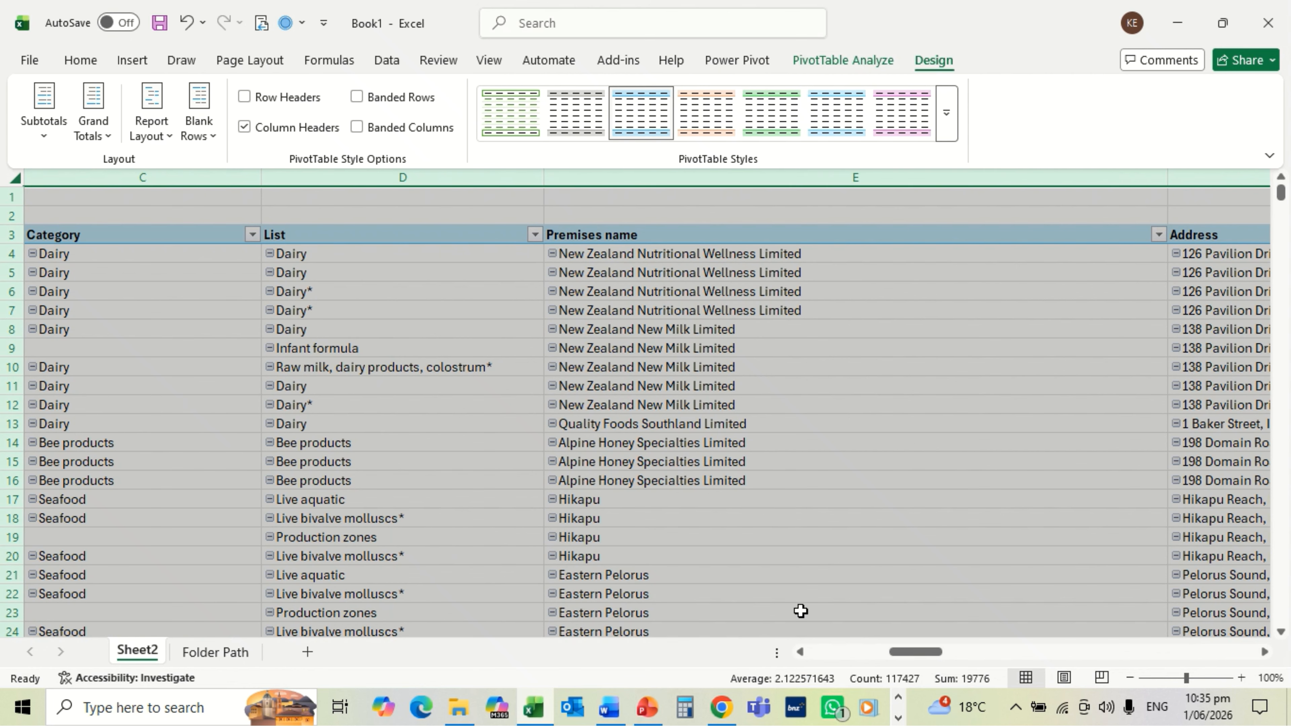
{"action": "left_click", "coordinate": [804, 651]}
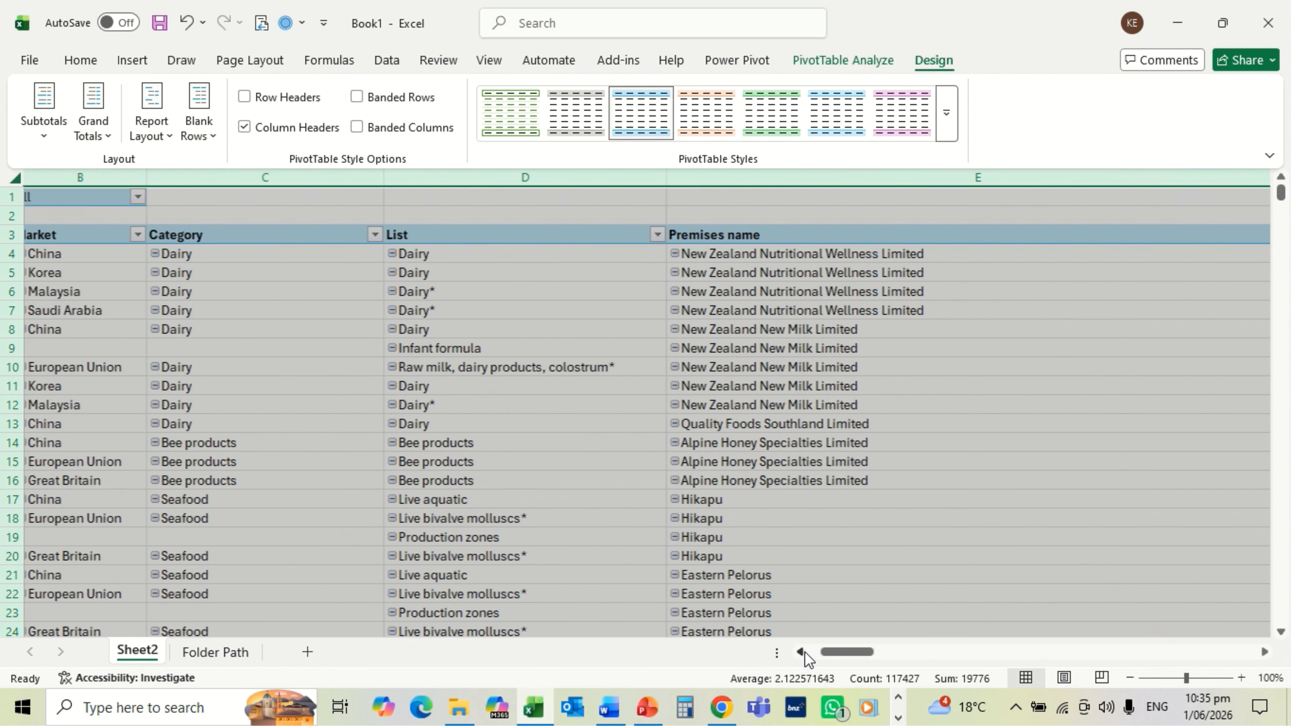
{"action": "left_click", "coordinate": [804, 652]}
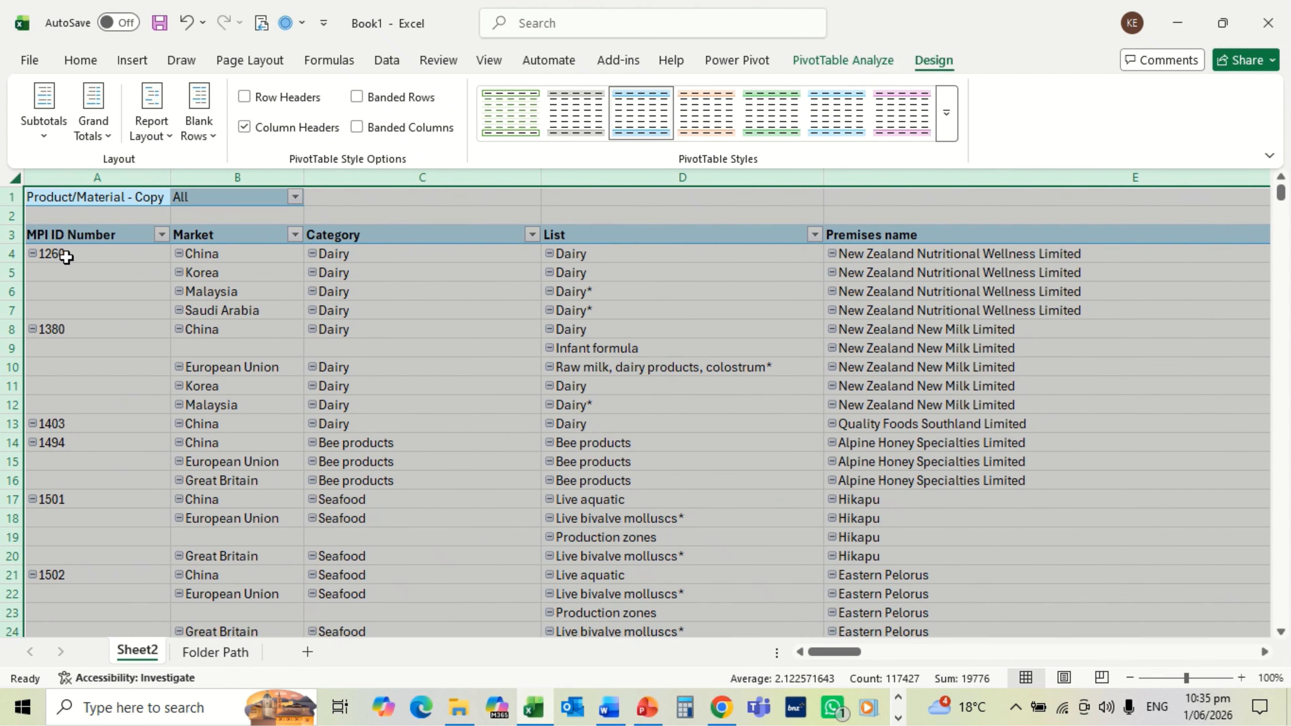
{"action": "left_click", "coordinate": [74, 236]}
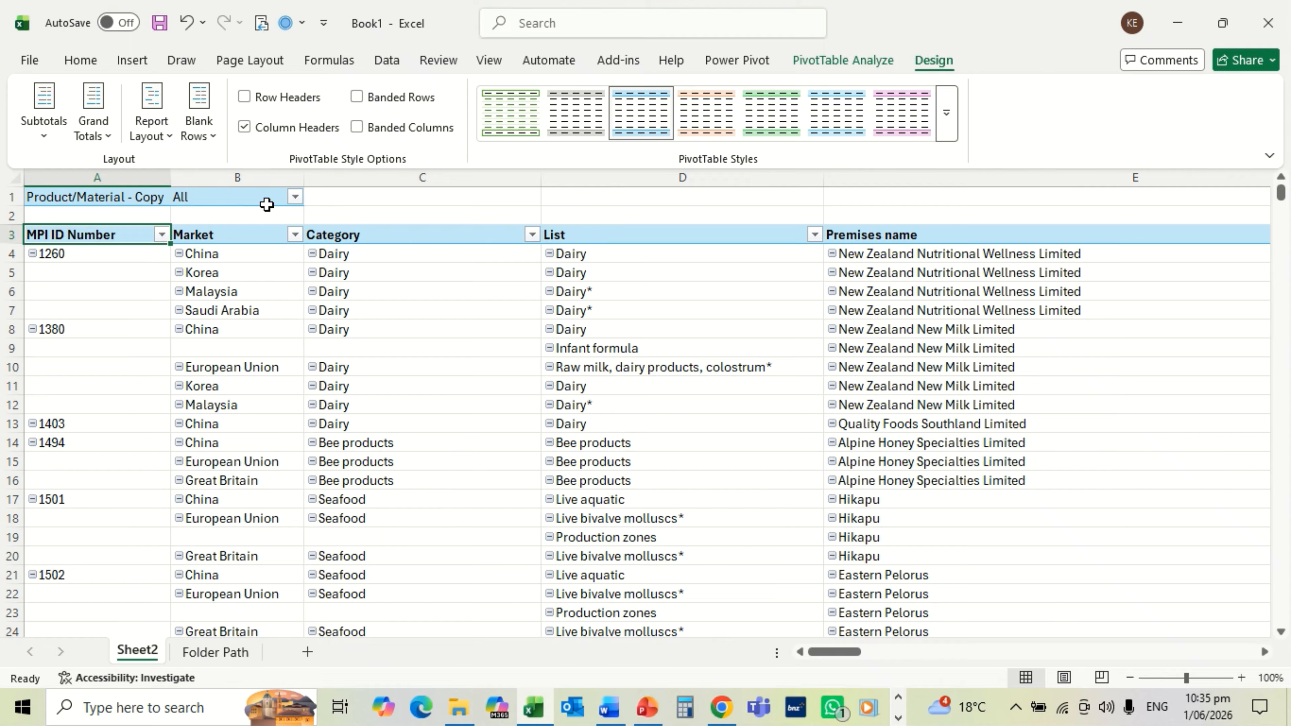
Step: Filter Product/Material - Copy to multiple items matching 'dried blood'
{"action": "left_click", "coordinate": [295, 198]}
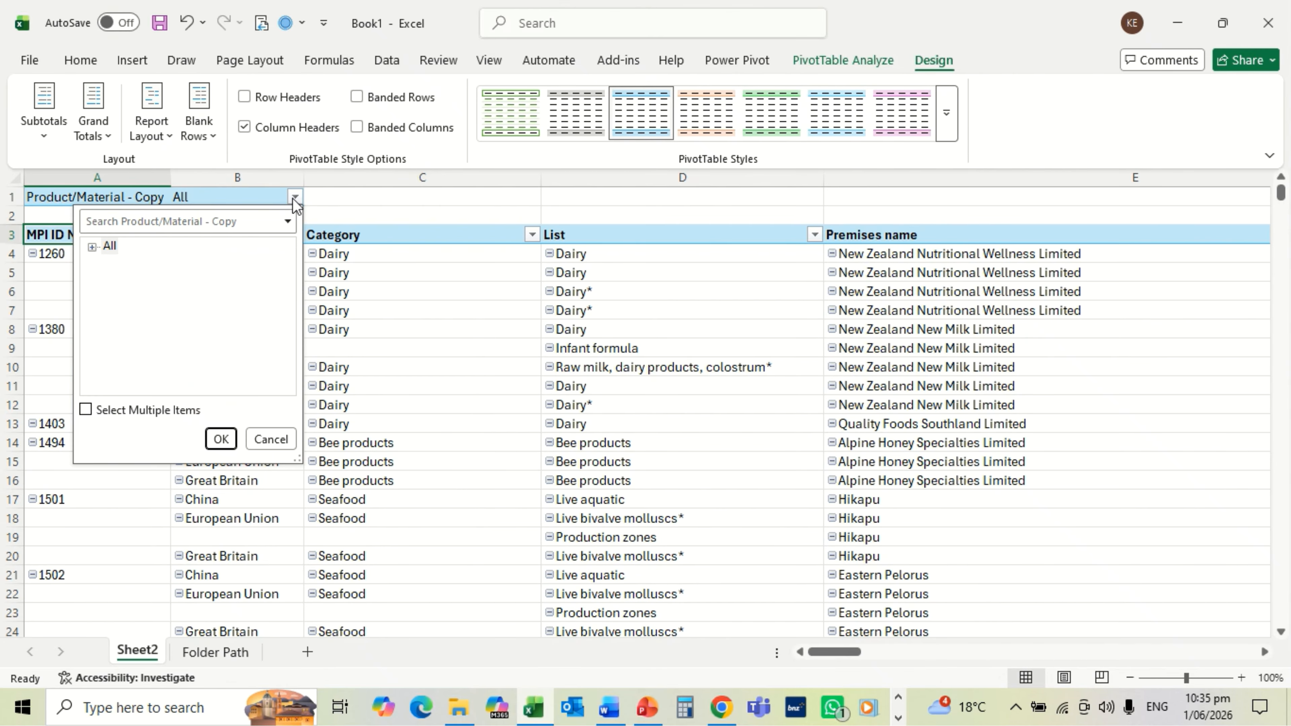
{"action": "left_click", "coordinate": [85, 409]}
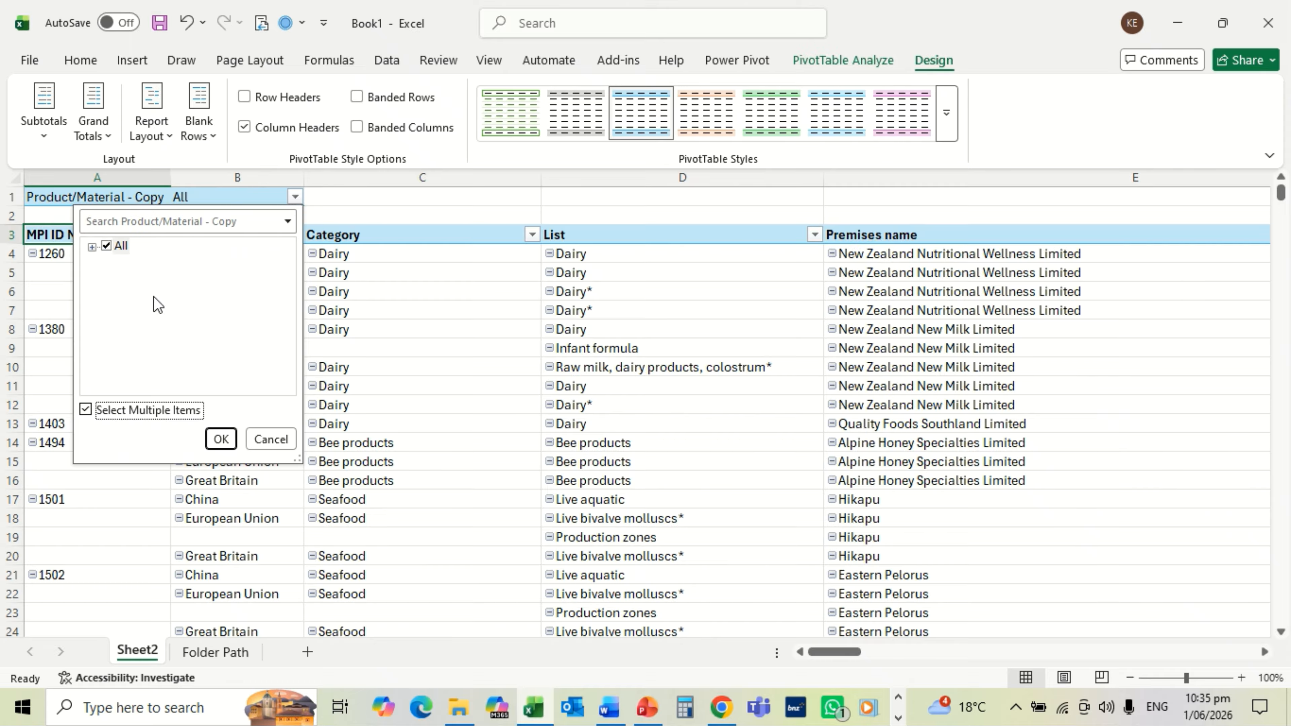
{"action": "left_click", "coordinate": [200, 222]}
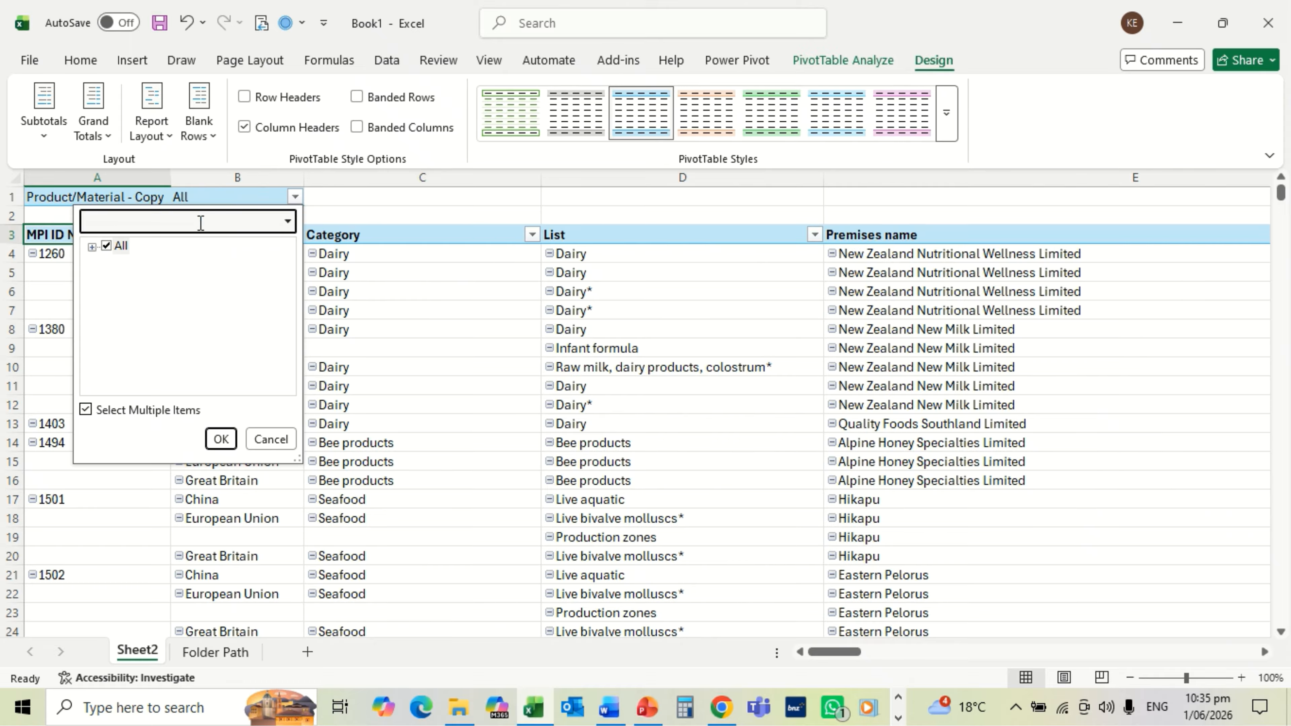
{"action": "type", "text": "dr"}
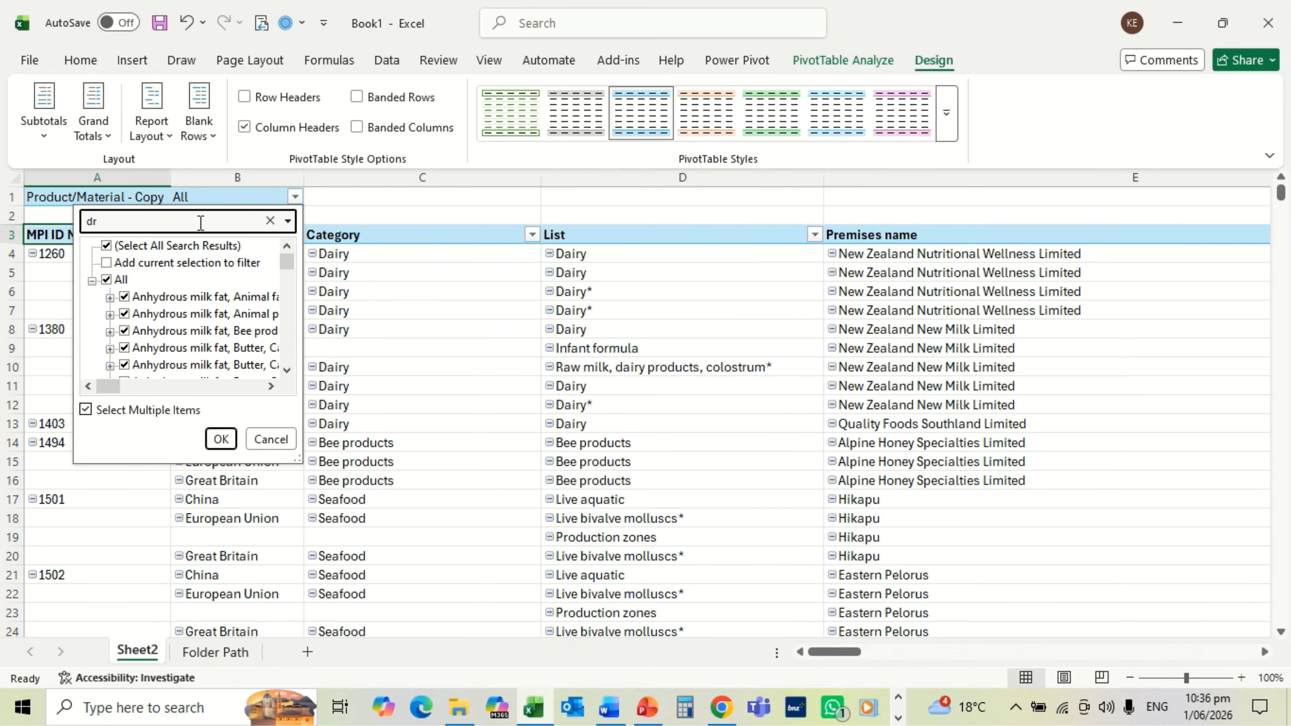
{"action": "type", "text": "ied"}
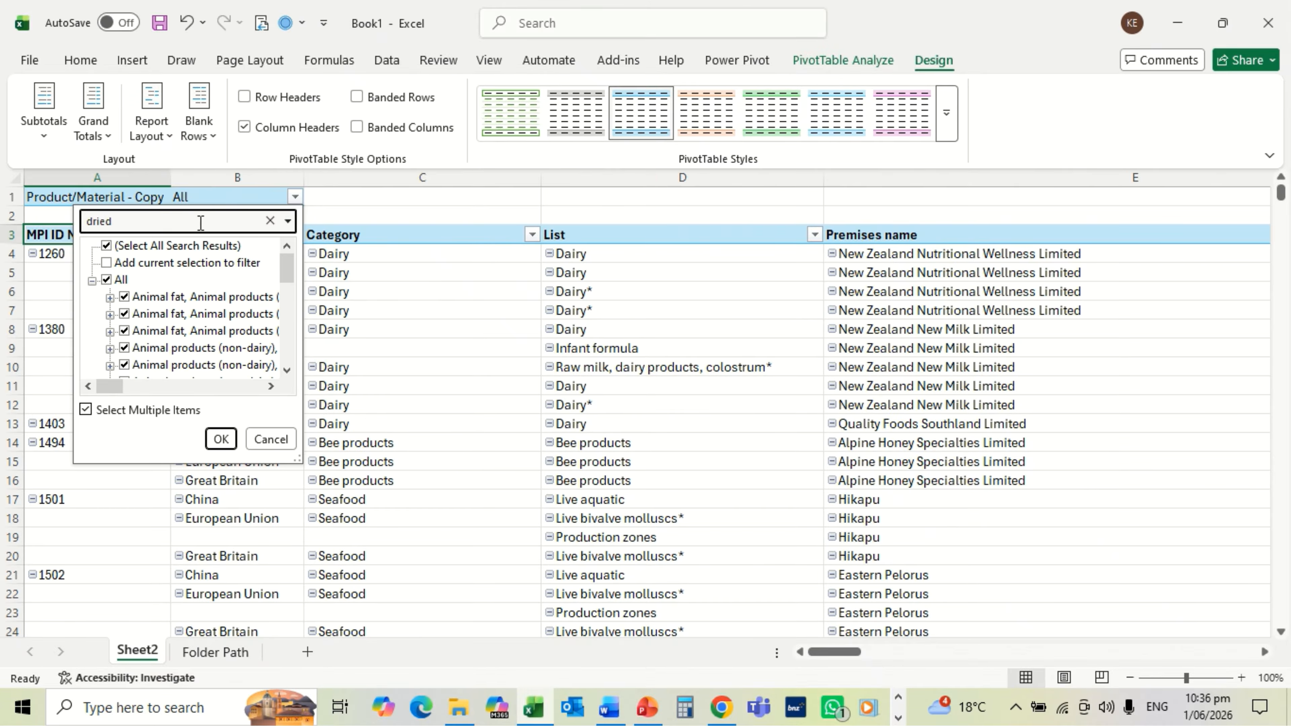
{"action": "type", "text": " blood"}
{"action": "left_click", "coordinate": [221, 439]}
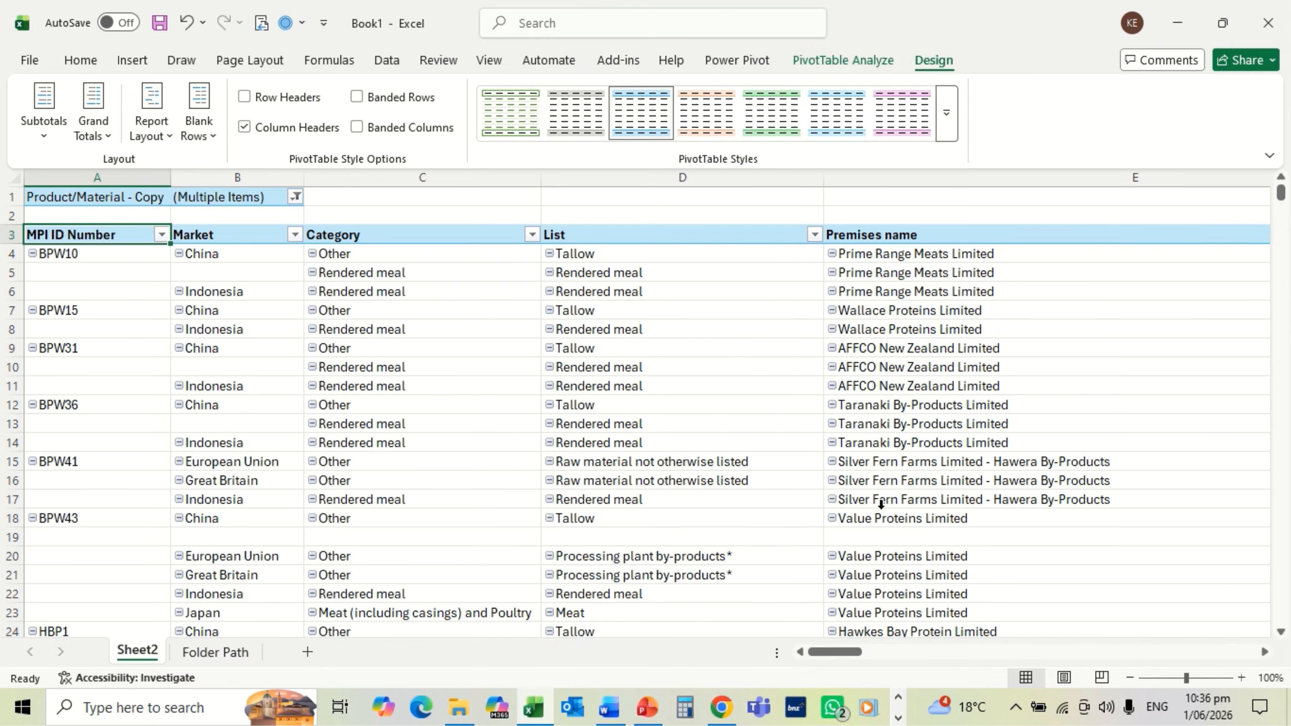
{"action": "left_click", "coordinate": [871, 255]}
{"action": "key", "text": "Right"}
{"action": "key", "text": "Right"}
{"action": "key", "text": "Right"}
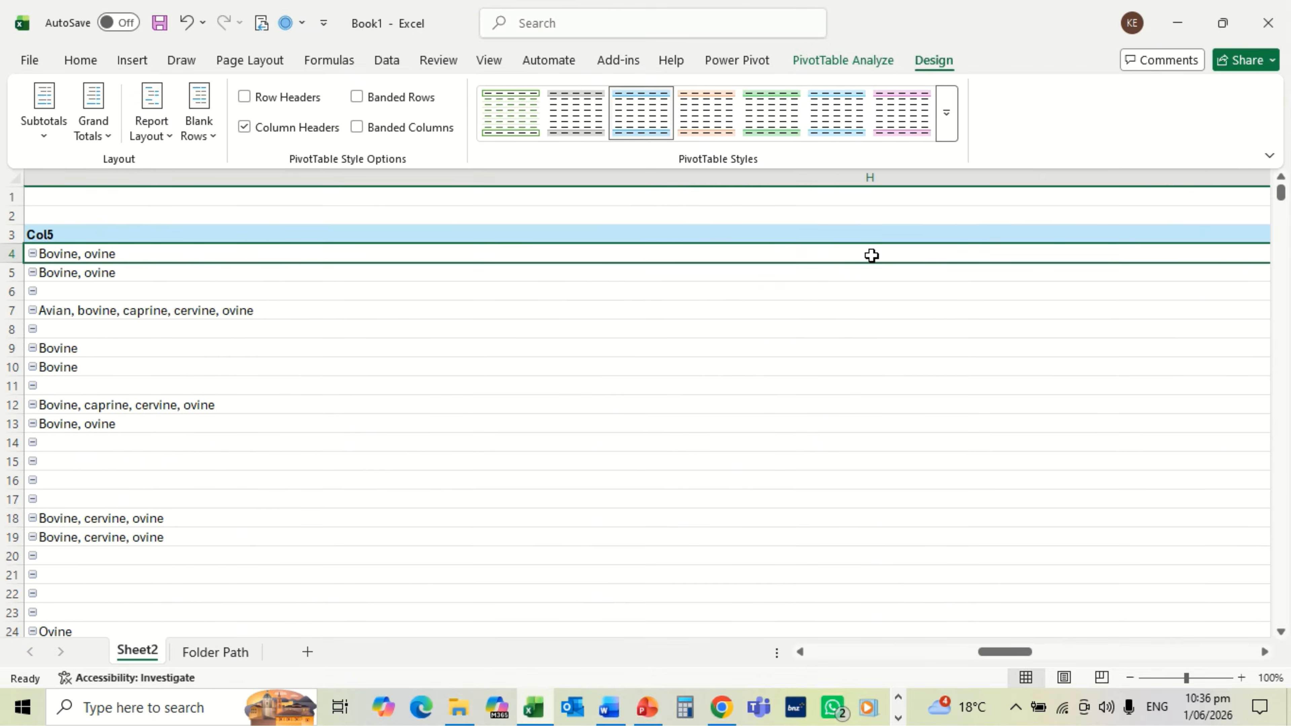
{"action": "key", "text": "Right"}
{"action": "key", "text": "Right"}
{"action": "key", "text": "Right"}
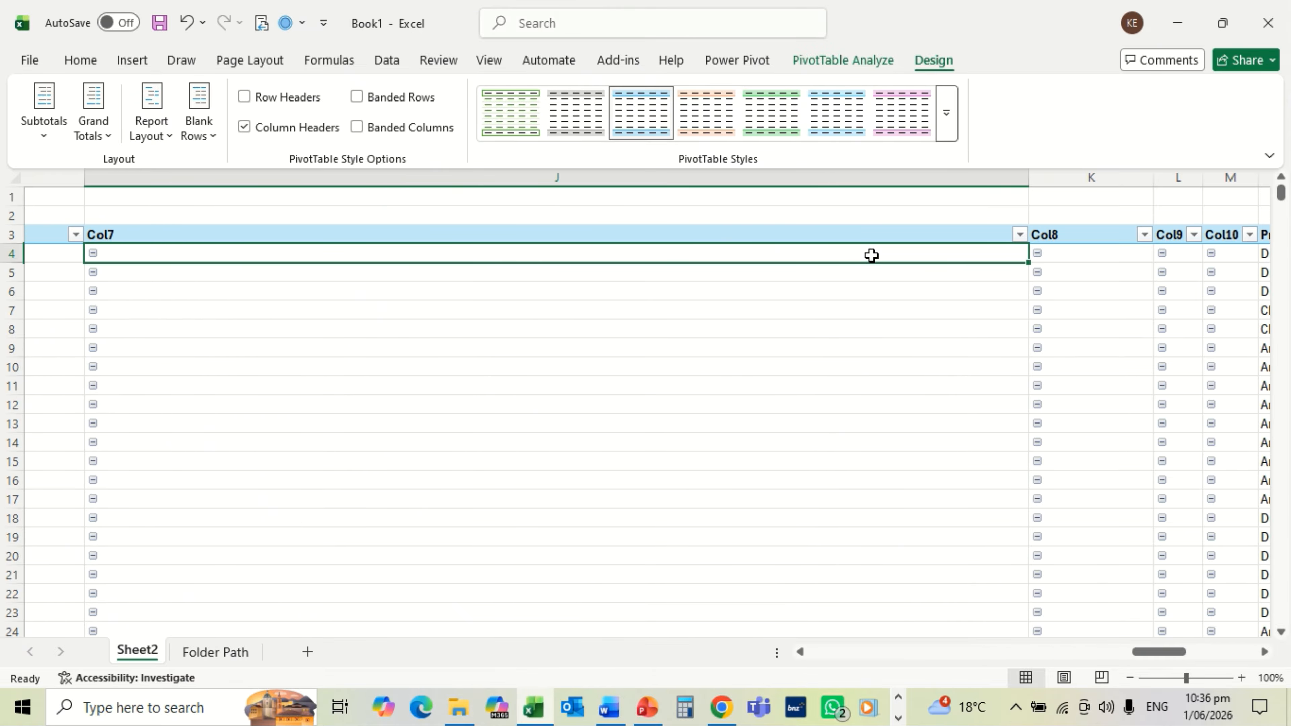
{"action": "key", "text": "Right"}
{"action": "key", "text": "Right"}
{"action": "key", "text": "Right"}
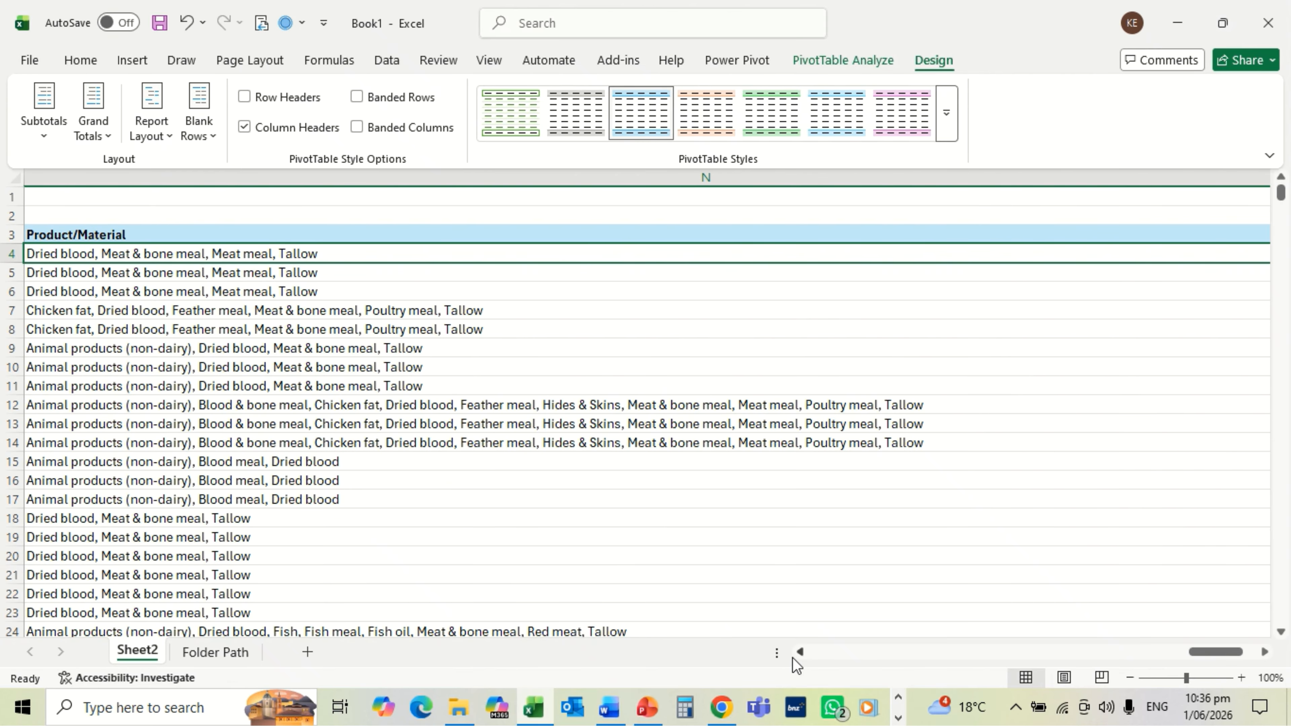
{"action": "left_click", "coordinate": [801, 652]}
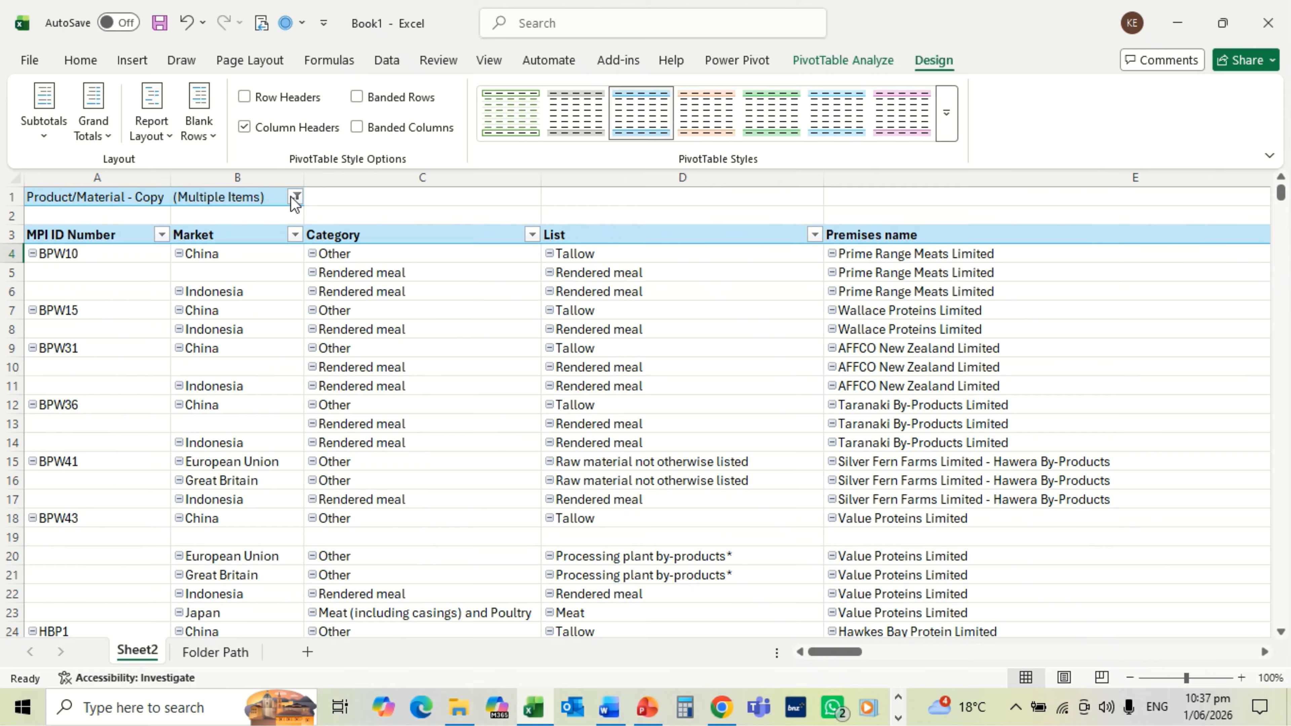
Step: Refilter Product/Material - Copy to items matching 'tallow'
{"action": "left_click", "coordinate": [296, 197]}
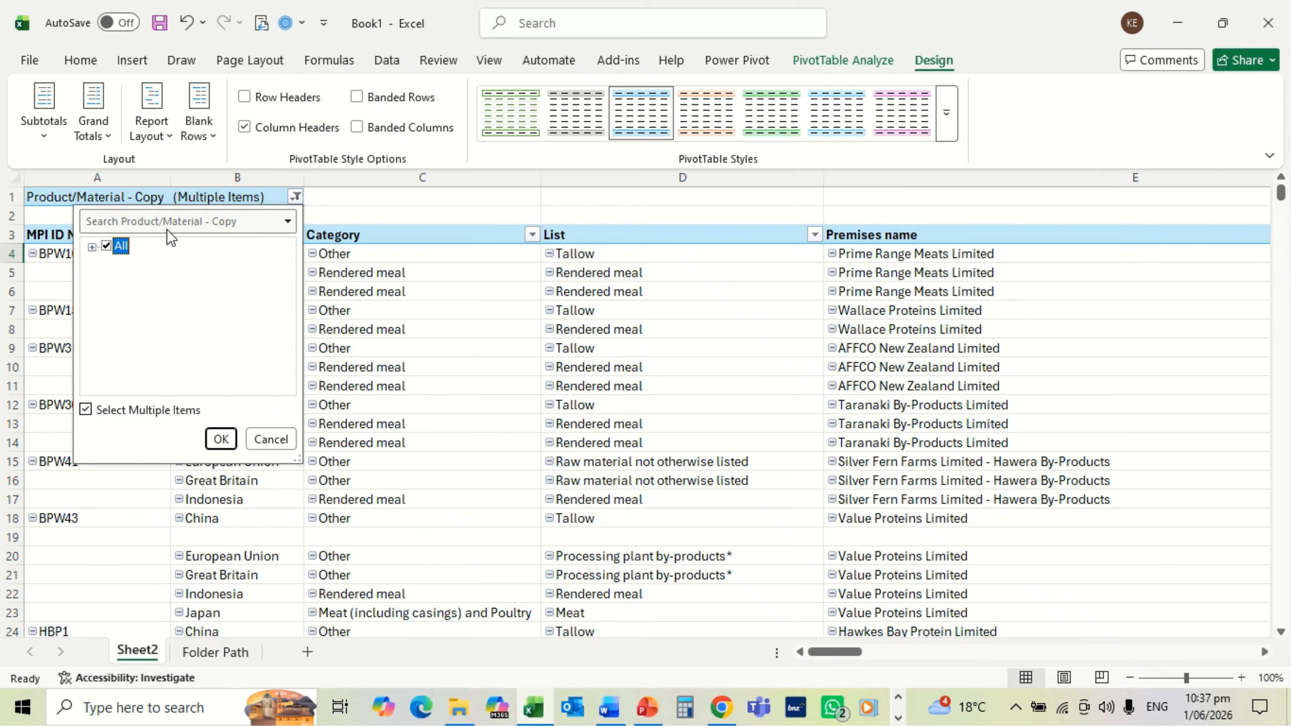
{"action": "left_click", "coordinate": [171, 220]}
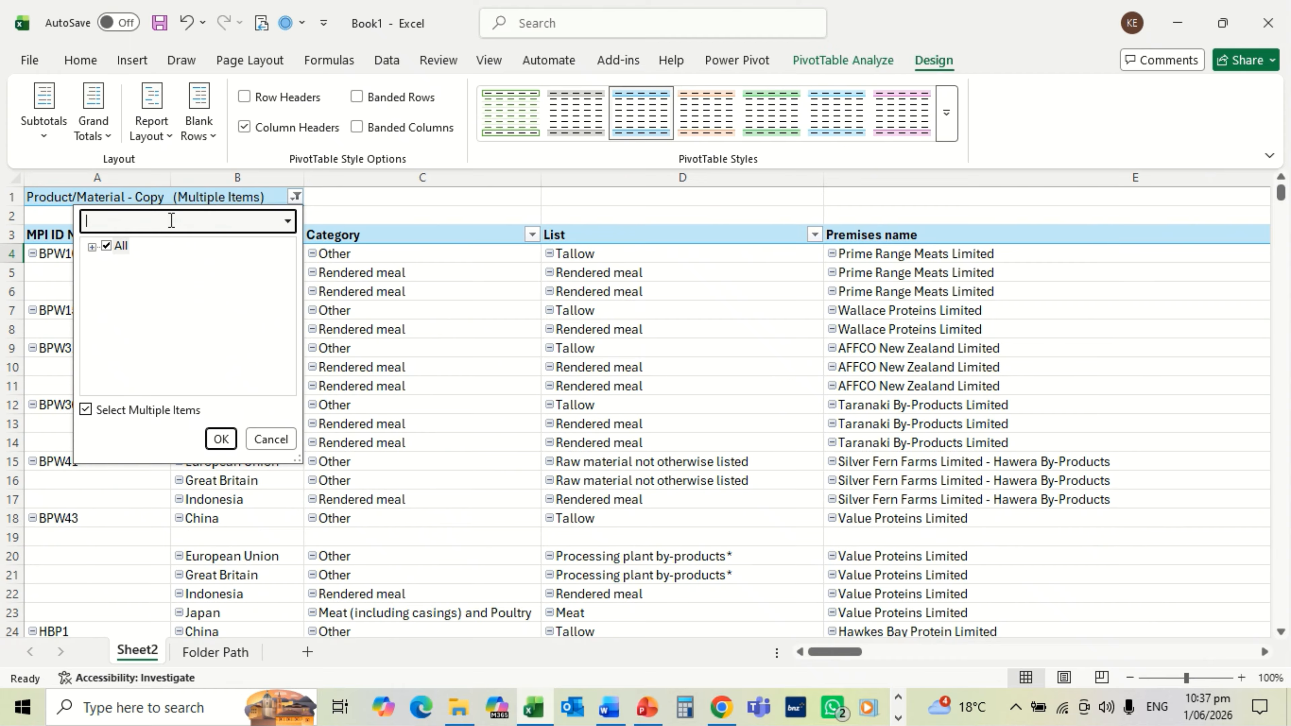
{"action": "type", "text": "tallo"}
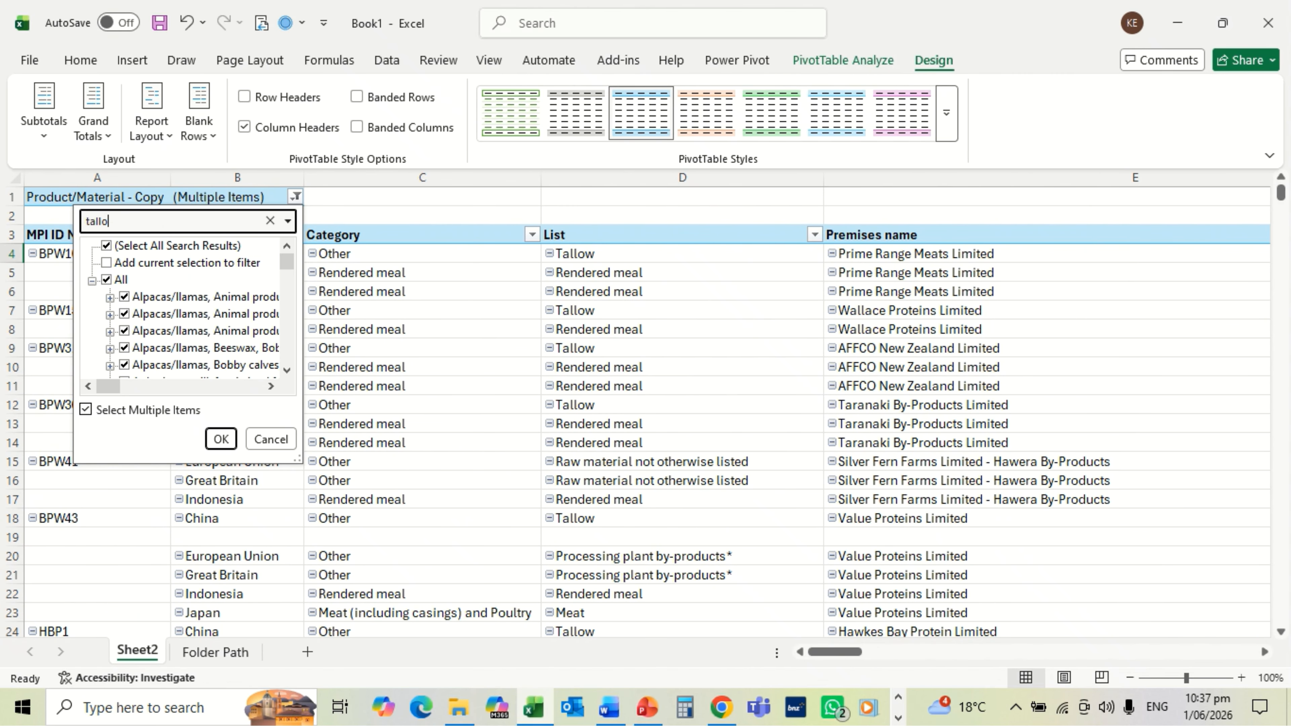
{"action": "type", "text": "w"}
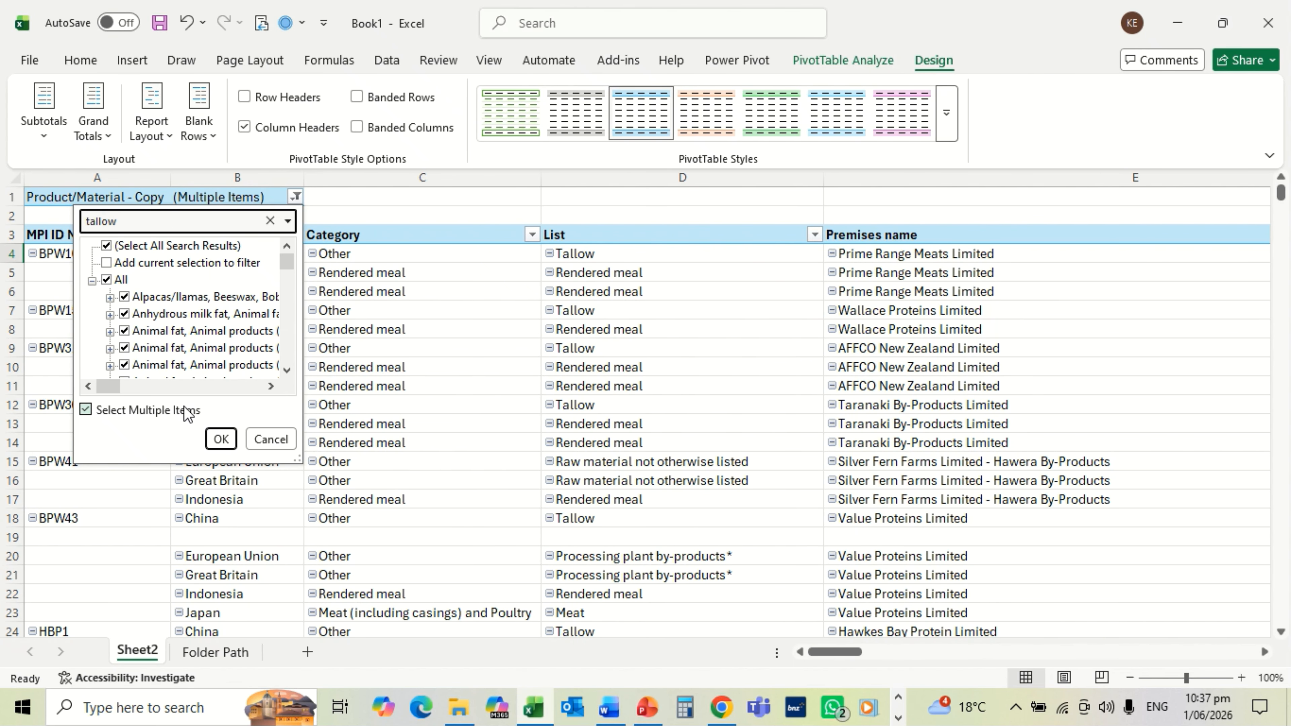
{"action": "left_click", "coordinate": [220, 439]}
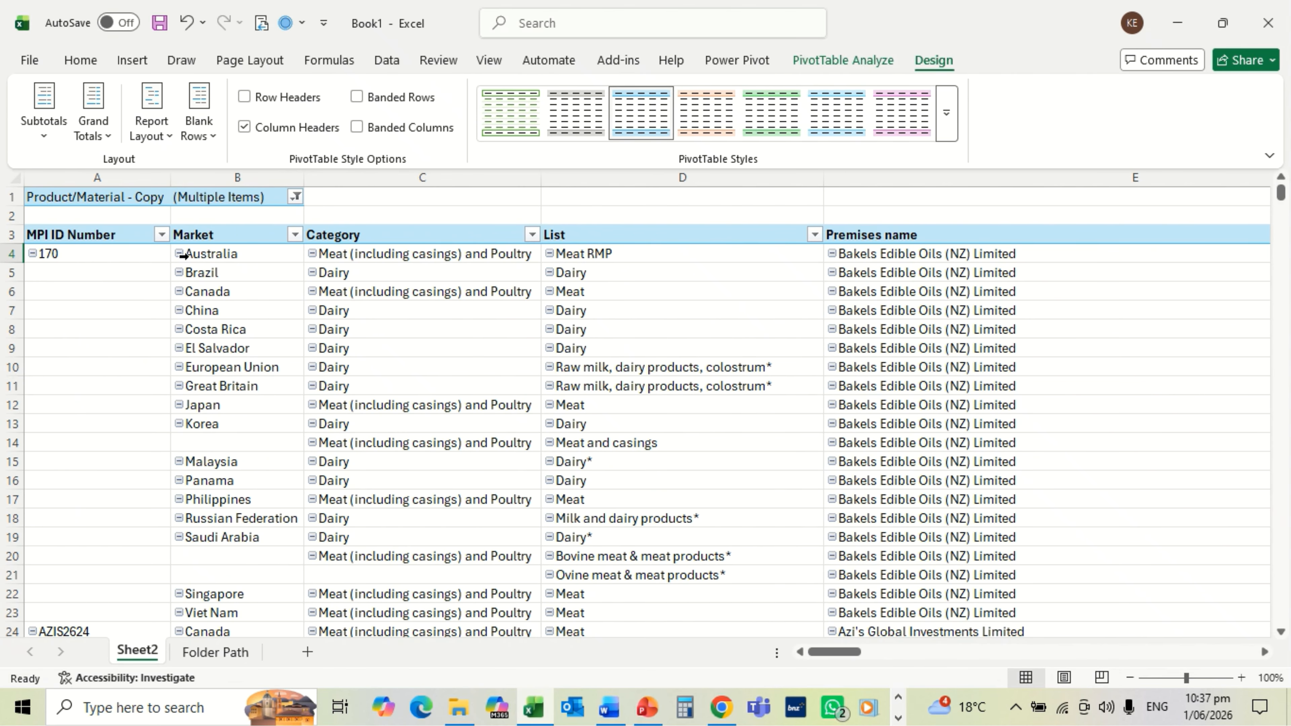
Step: Review the first record's columns across to Product/Material, then scroll back
{"action": "left_click", "coordinate": [210, 254]}
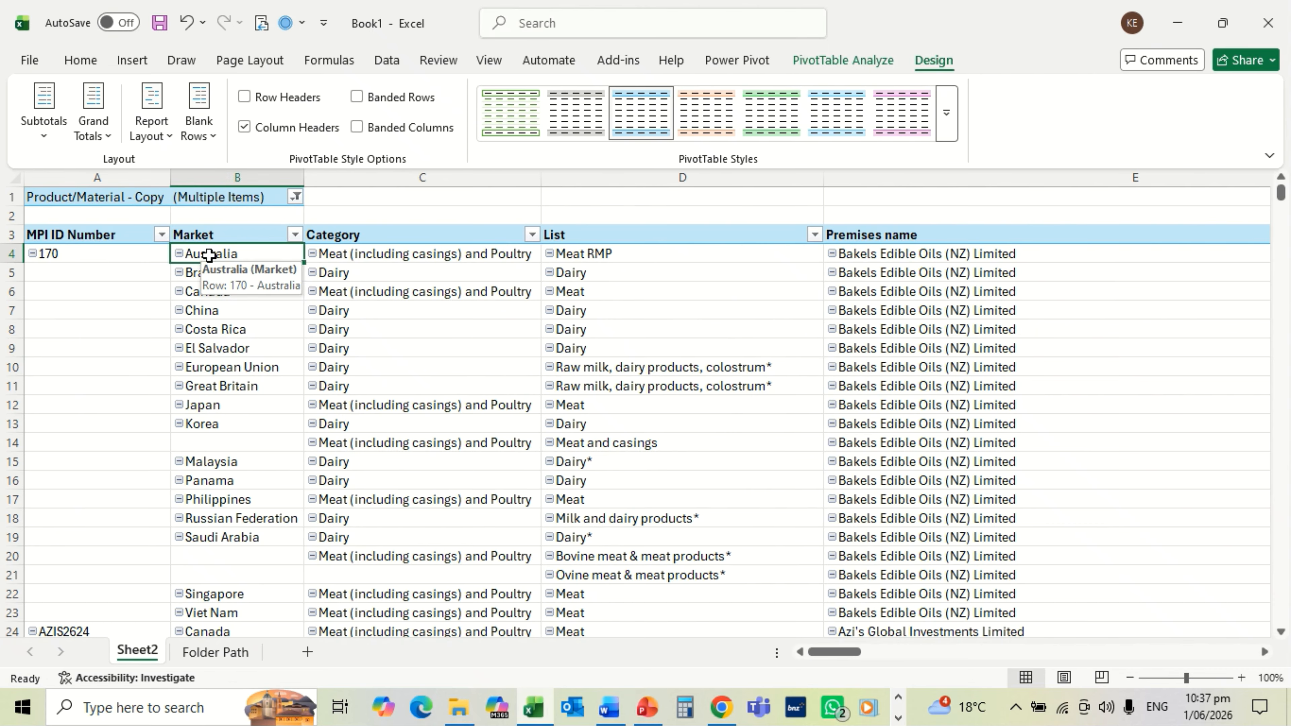
{"action": "key", "text": "Right"}
{"action": "key", "text": "Right"}
{"action": "key", "text": "Right"}
{"action": "key", "text": "Right"}
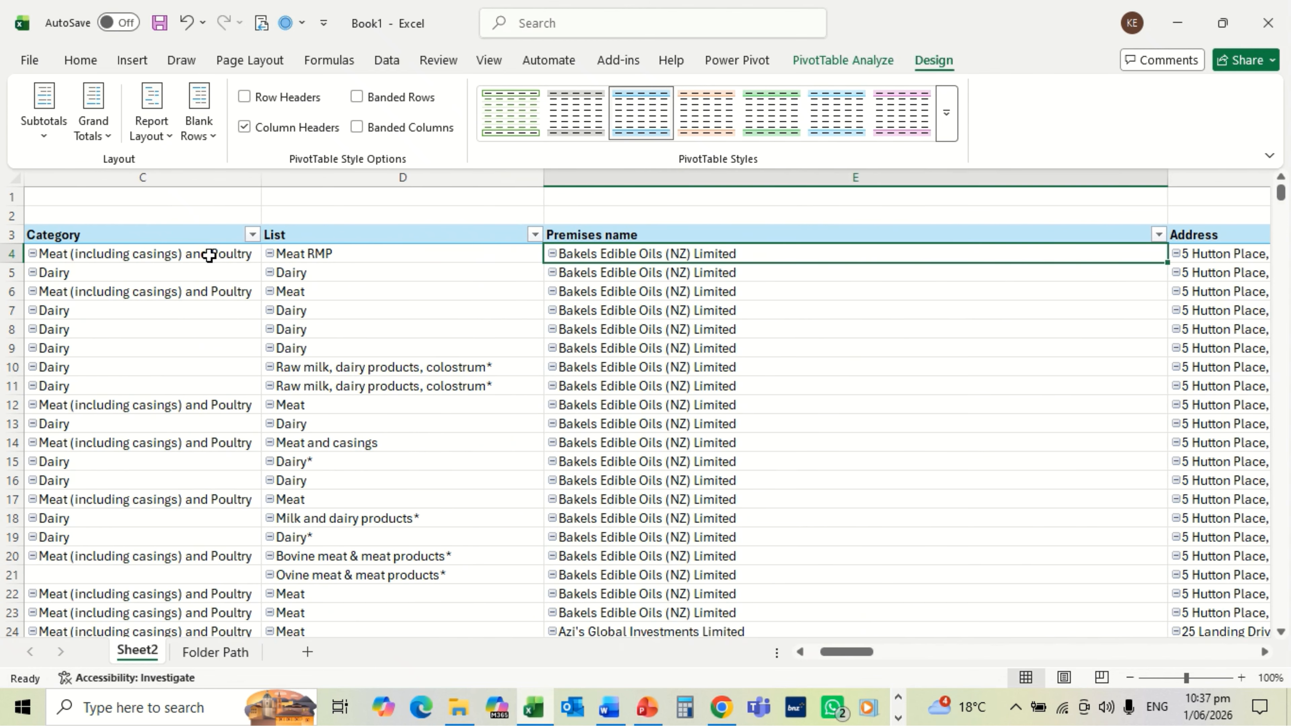
{"action": "key", "text": "Right"}
{"action": "key", "text": "Right"}
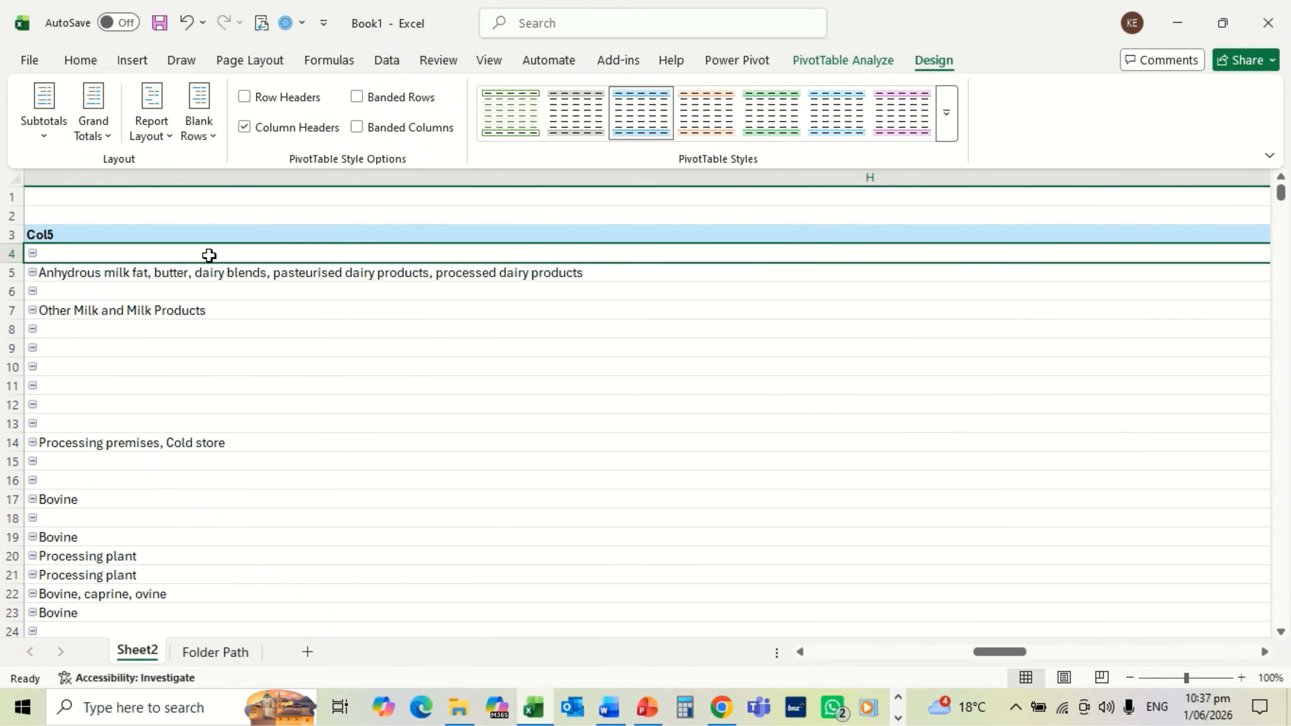
{"action": "key", "text": "Right"}
{"action": "key", "text": "Right"}
{"action": "key", "text": "Right"}
{"action": "key", "text": "Right"}
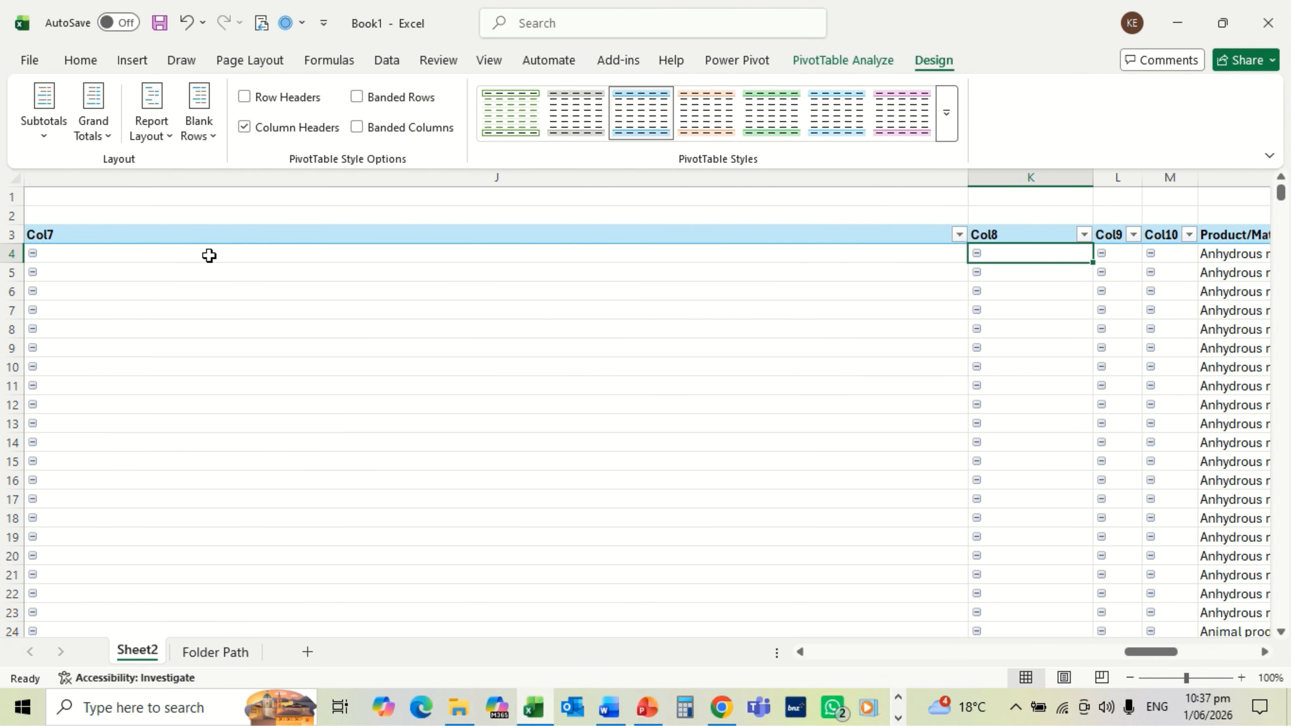
{"action": "key", "text": "Right"}
{"action": "key", "text": "Right"}
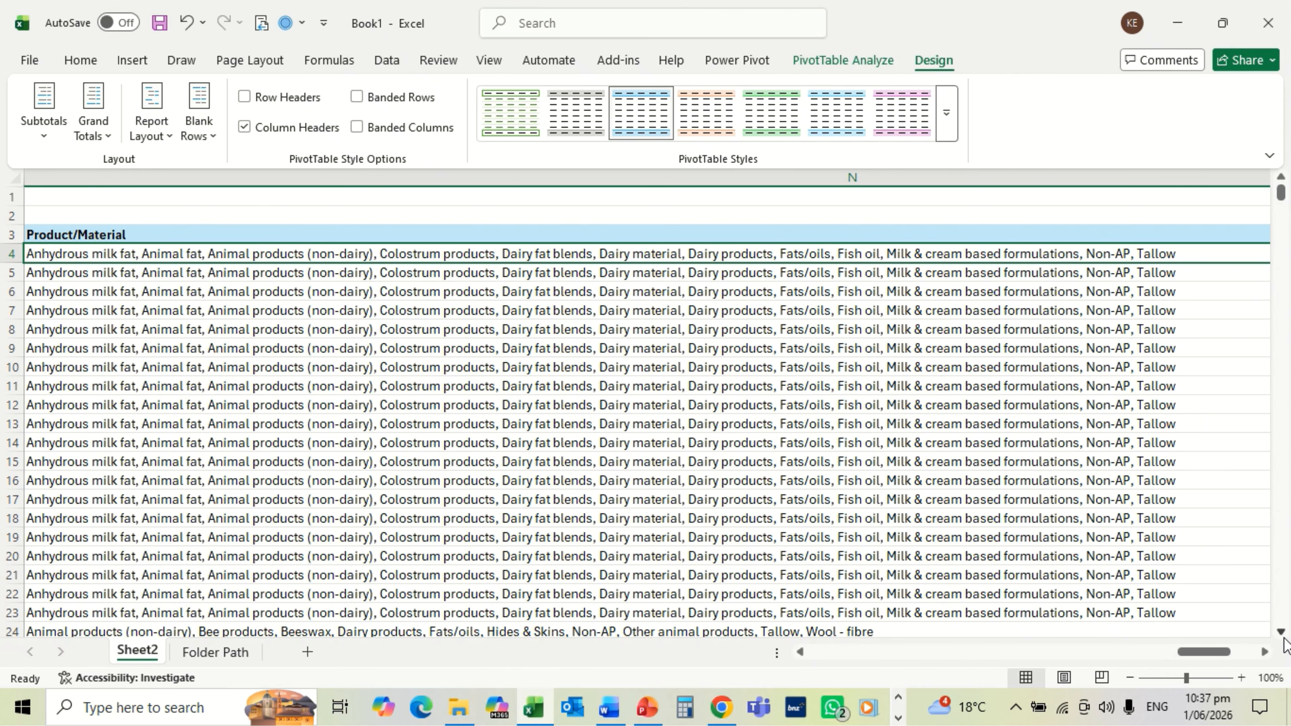
{"action": "left_click_drag", "start_coordinate": [1280, 633], "coordinate": [1281, 633]}
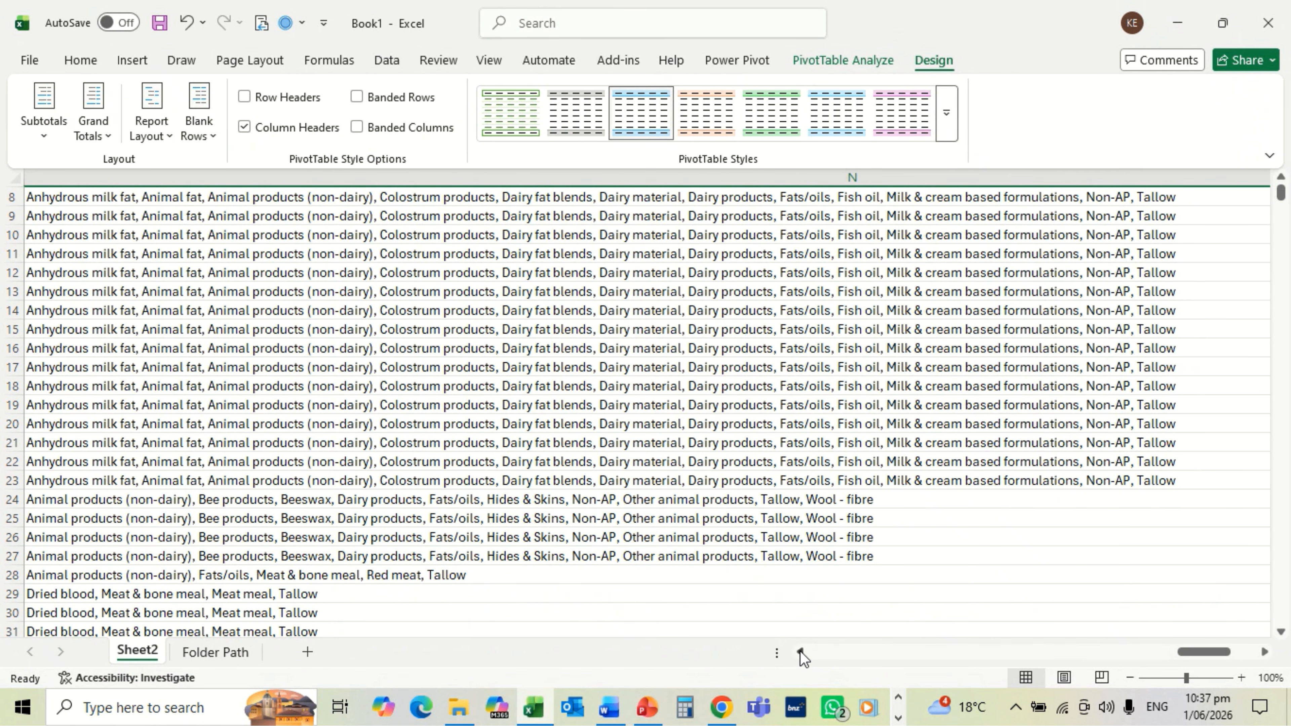
{"action": "left_click_drag", "start_coordinate": [800, 652], "coordinate": [801, 652]}
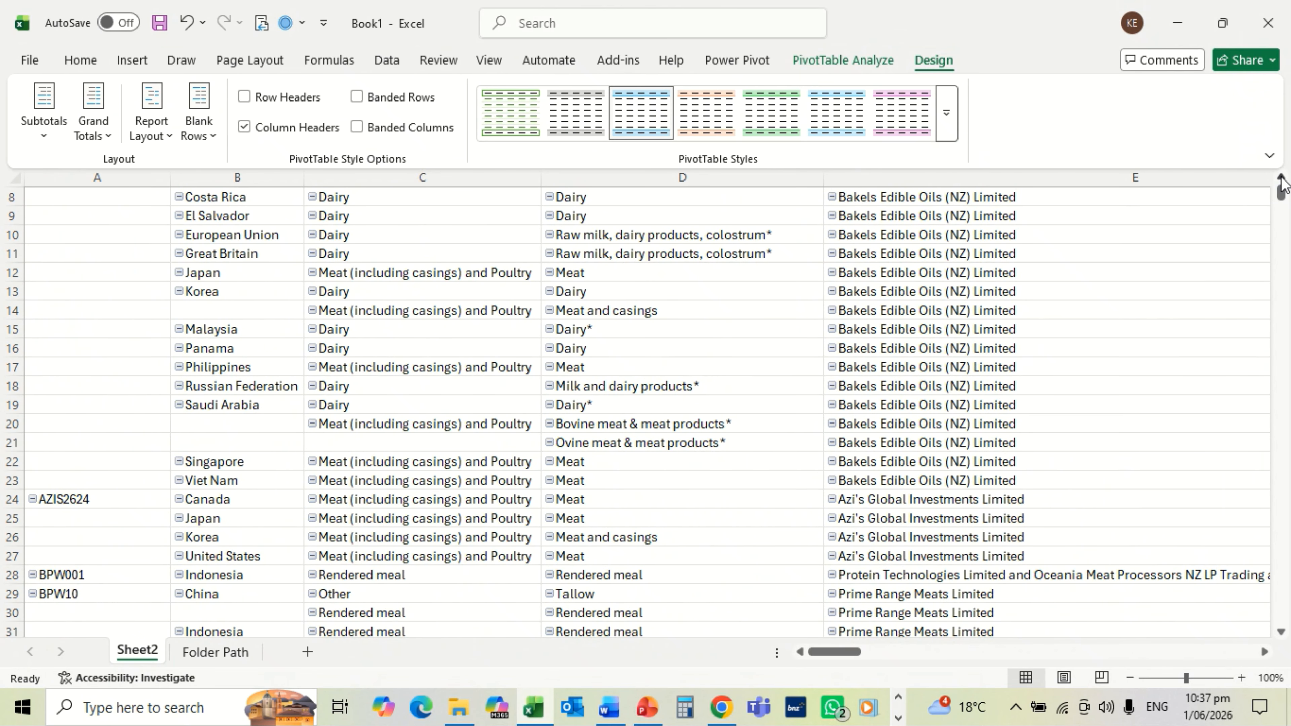
{"action": "left_click_drag", "start_coordinate": [1279, 182], "coordinate": [1279, 182]}
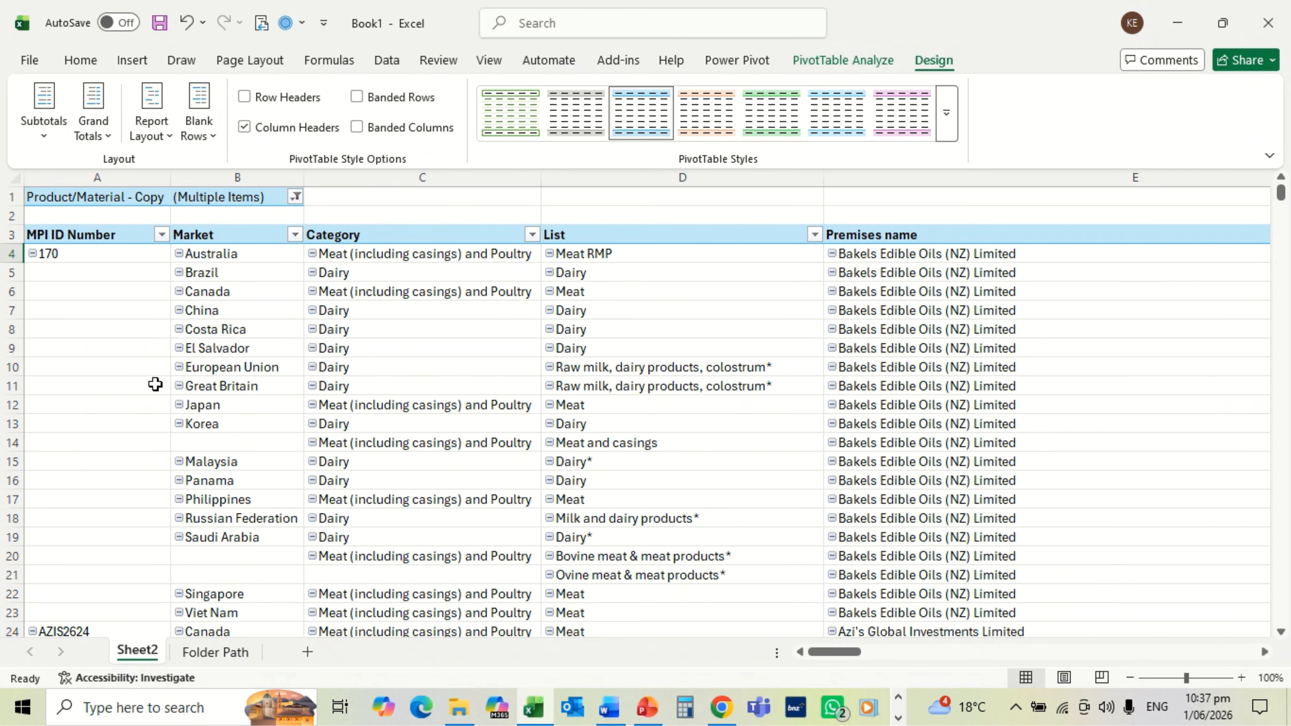
Step: Collapse the entire MPI ID Number field from A9's context menu
{"action": "right_click", "coordinate": [79, 354]}
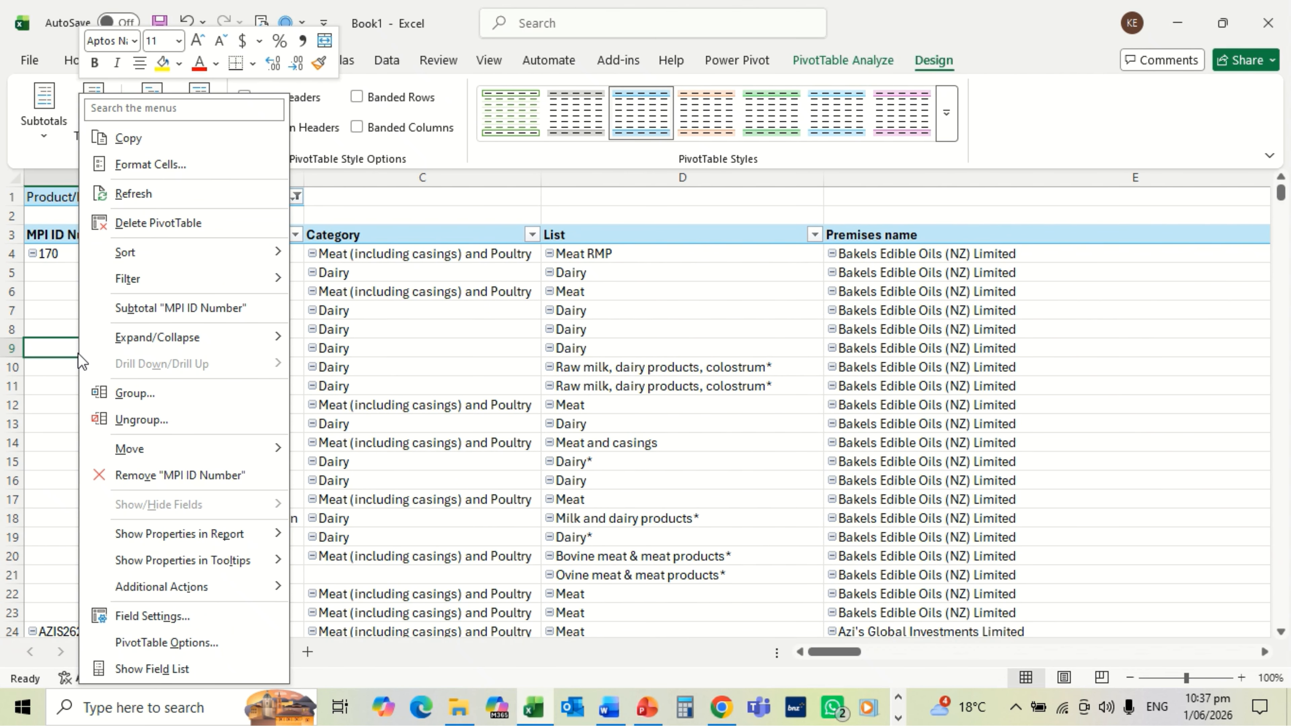
{"action": "mouse_move", "coordinate": [192, 337]}
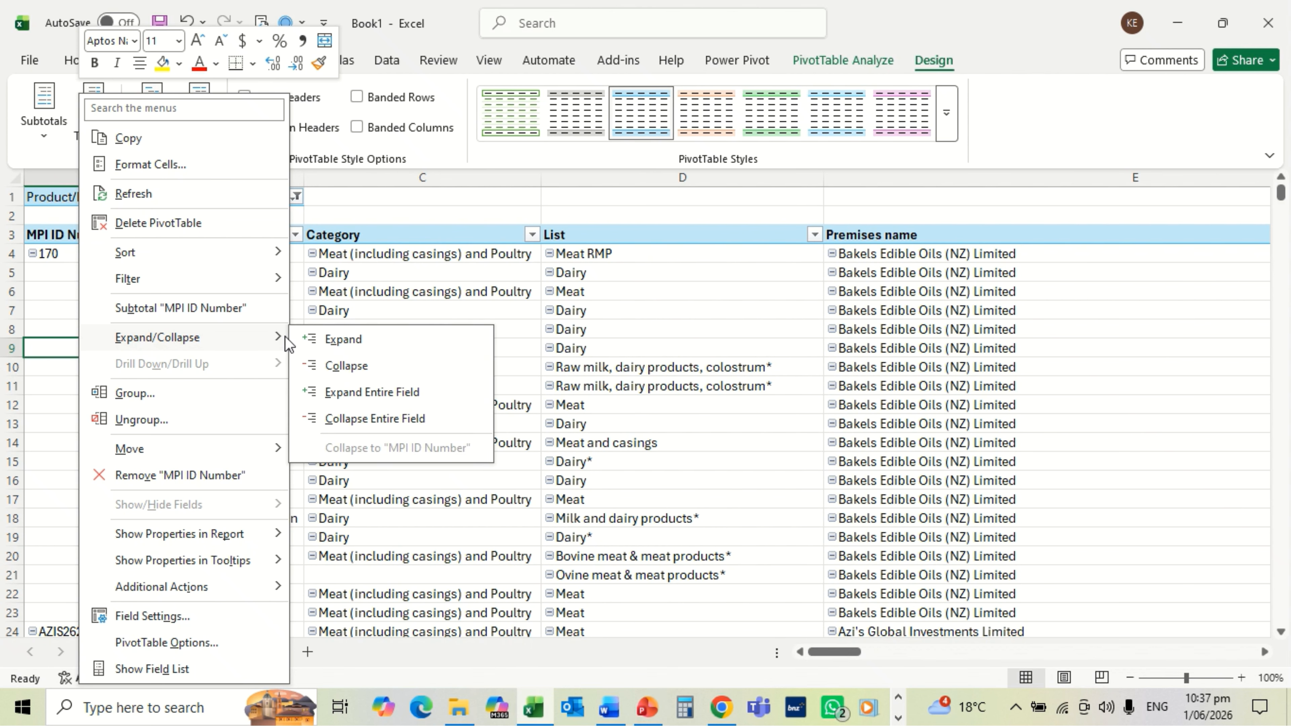
{"action": "left_click", "coordinate": [354, 419]}
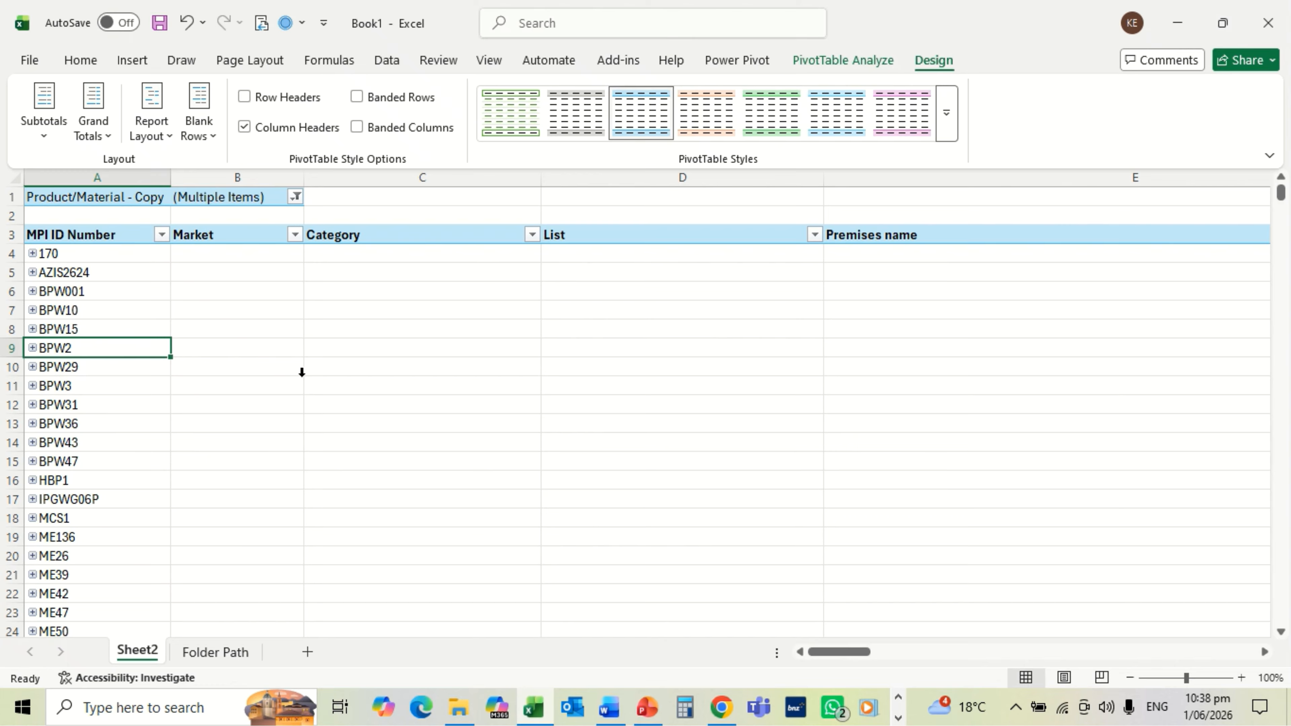
Step: Select a cell in the PivotTable and show the PivotTable Analyze tools
{"action": "left_click", "coordinate": [379, 368]}
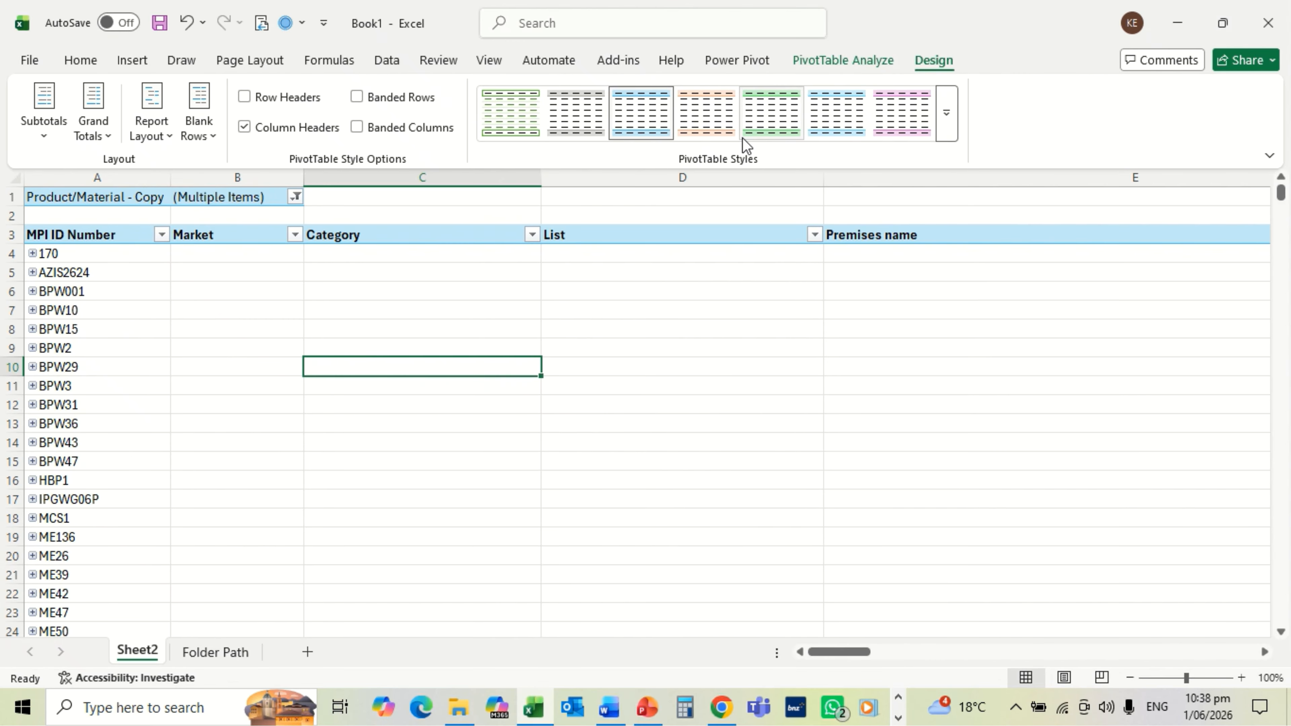
{"action": "left_click", "coordinate": [836, 62]}
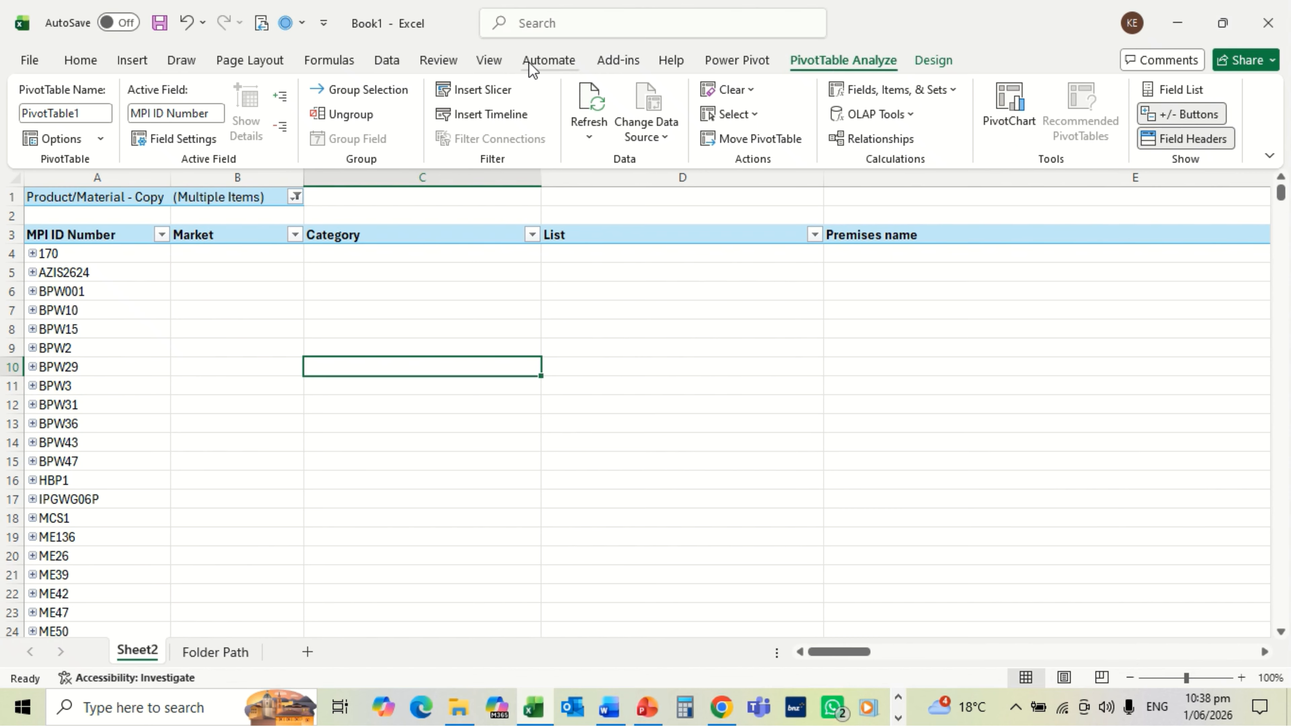
Step: Insert slicers for Physical Town/City and Market from the Insert Slicers field list
{"action": "left_click", "coordinate": [476, 90]}
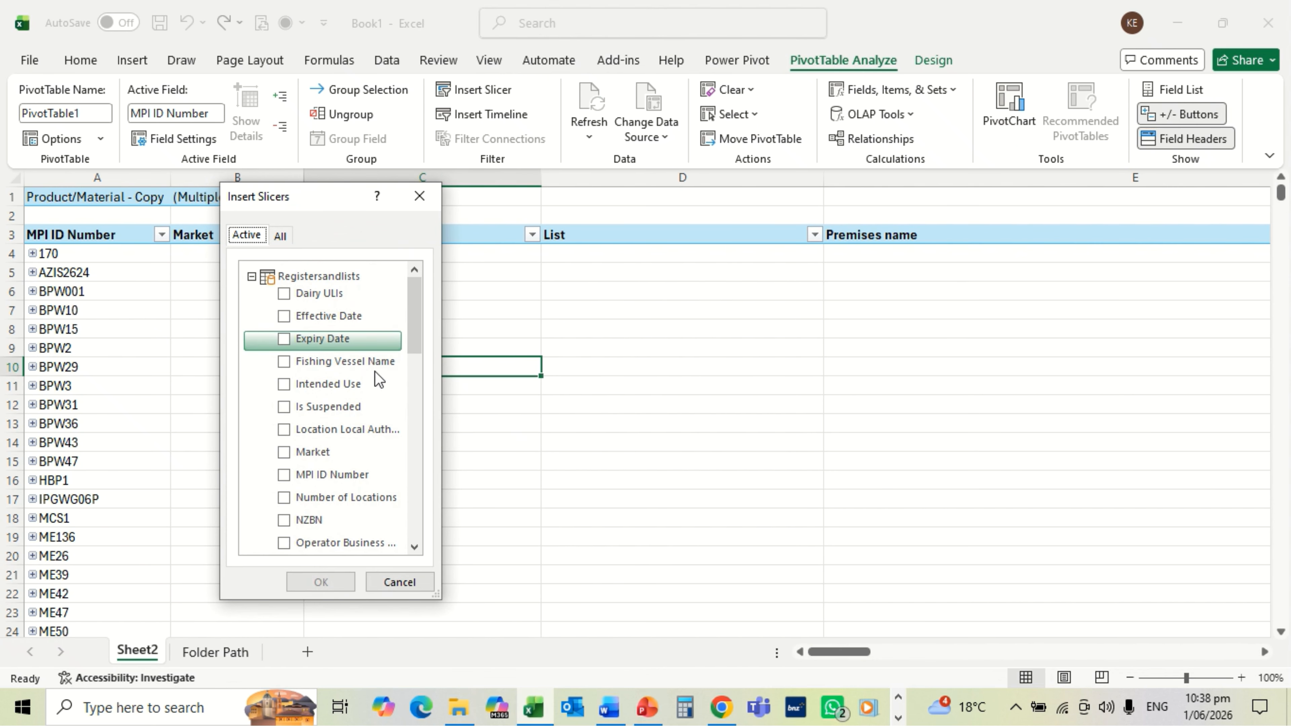
{"action": "left_click", "coordinate": [413, 547]}
{"action": "left_click", "coordinate": [414, 548]}
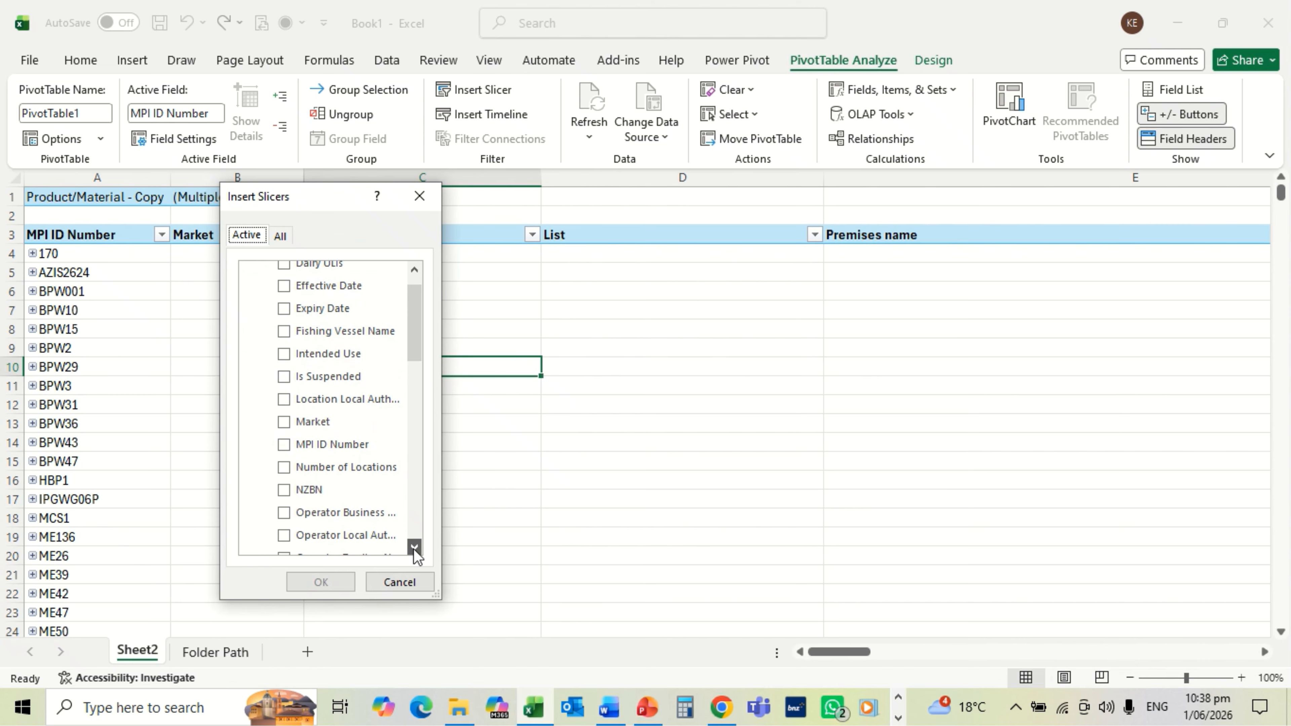
{"action": "left_click", "coordinate": [414, 547]}
{"action": "left_click", "coordinate": [413, 547]}
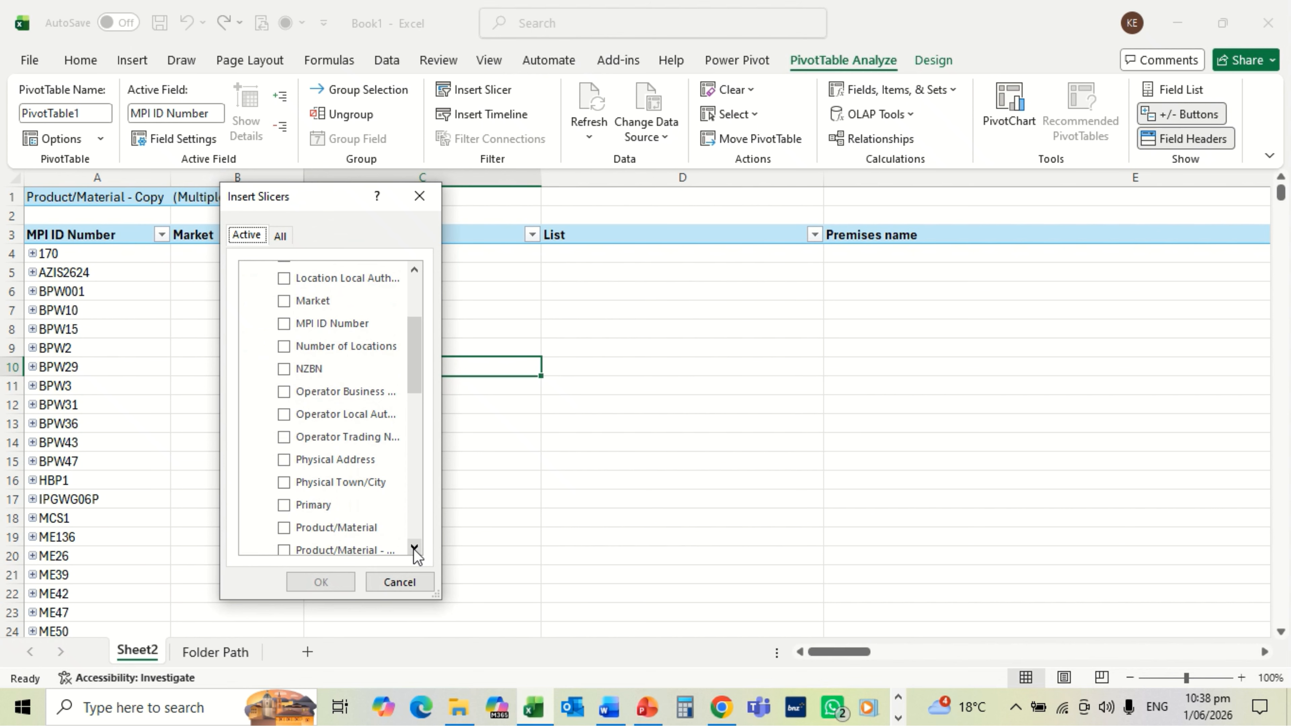
{"action": "left_click", "coordinate": [414, 547]}
{"action": "left_click", "coordinate": [414, 547]}
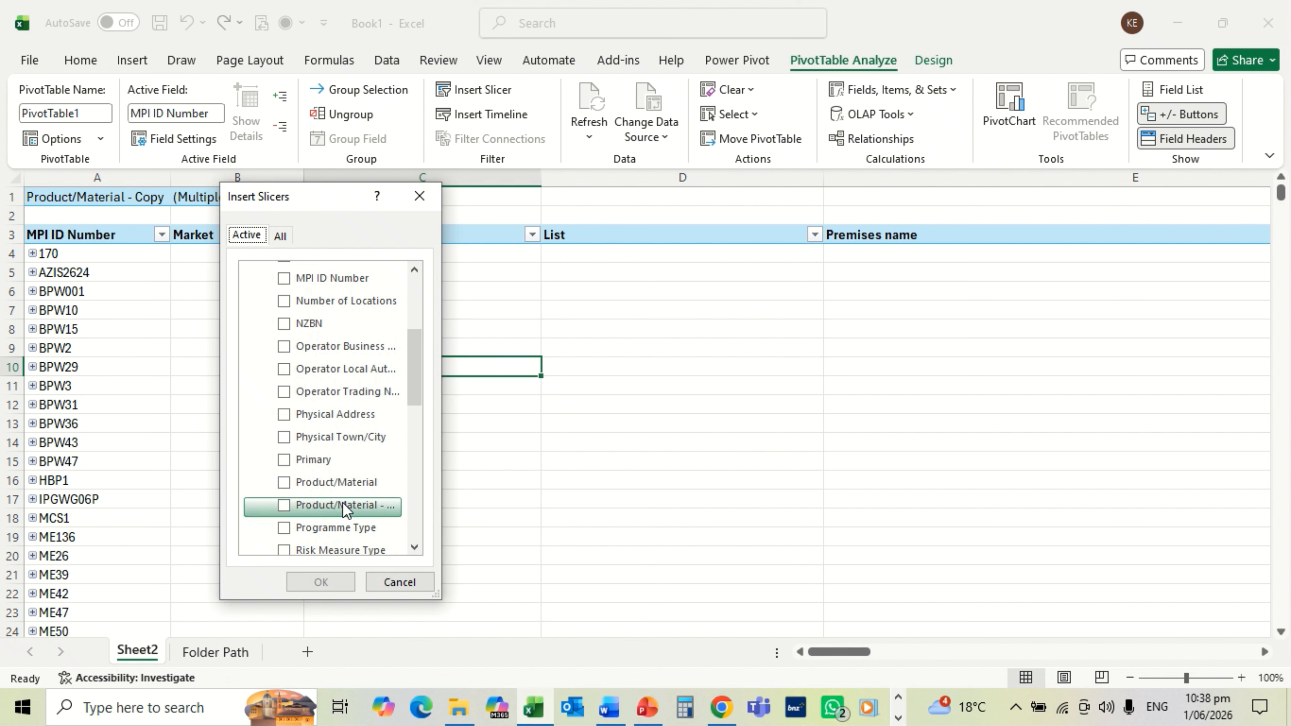
{"action": "left_click", "coordinate": [284, 438]}
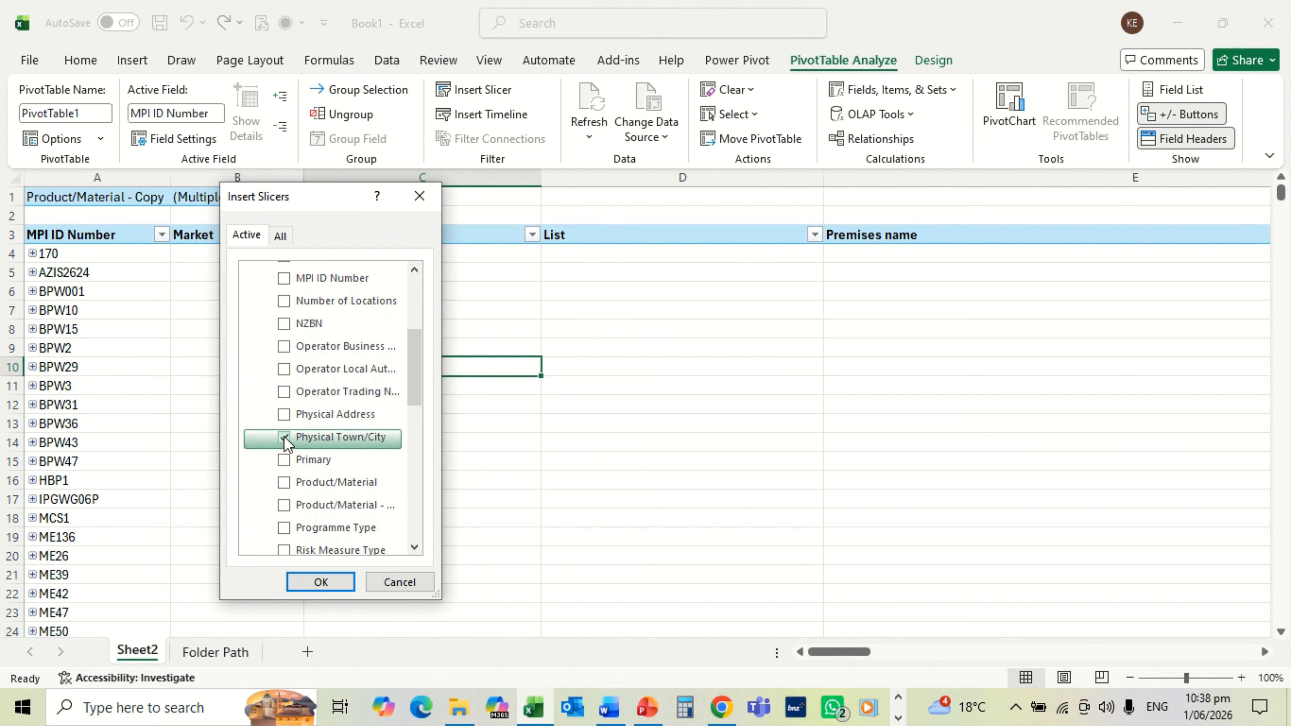
{"action": "left_click", "coordinate": [414, 548]}
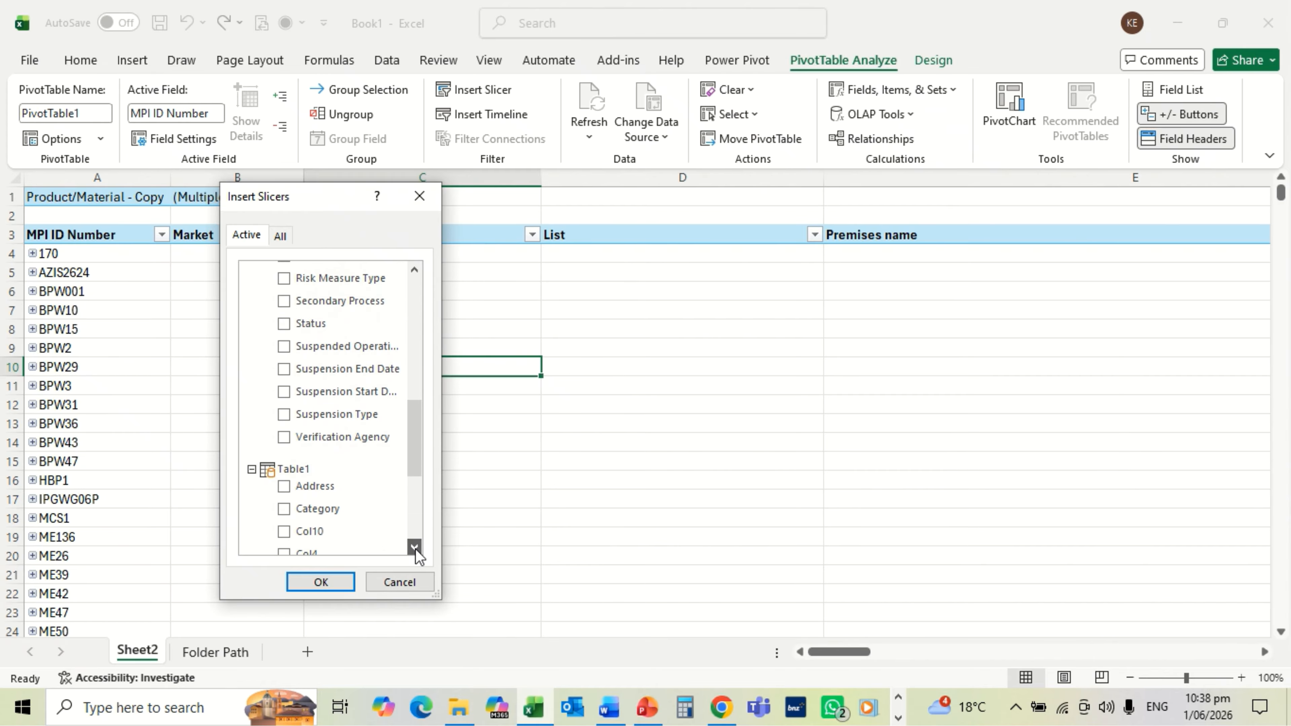
{"action": "left_click", "coordinate": [415, 548]}
{"action": "left_click", "coordinate": [415, 547]}
{"action": "left_click", "coordinate": [414, 548]}
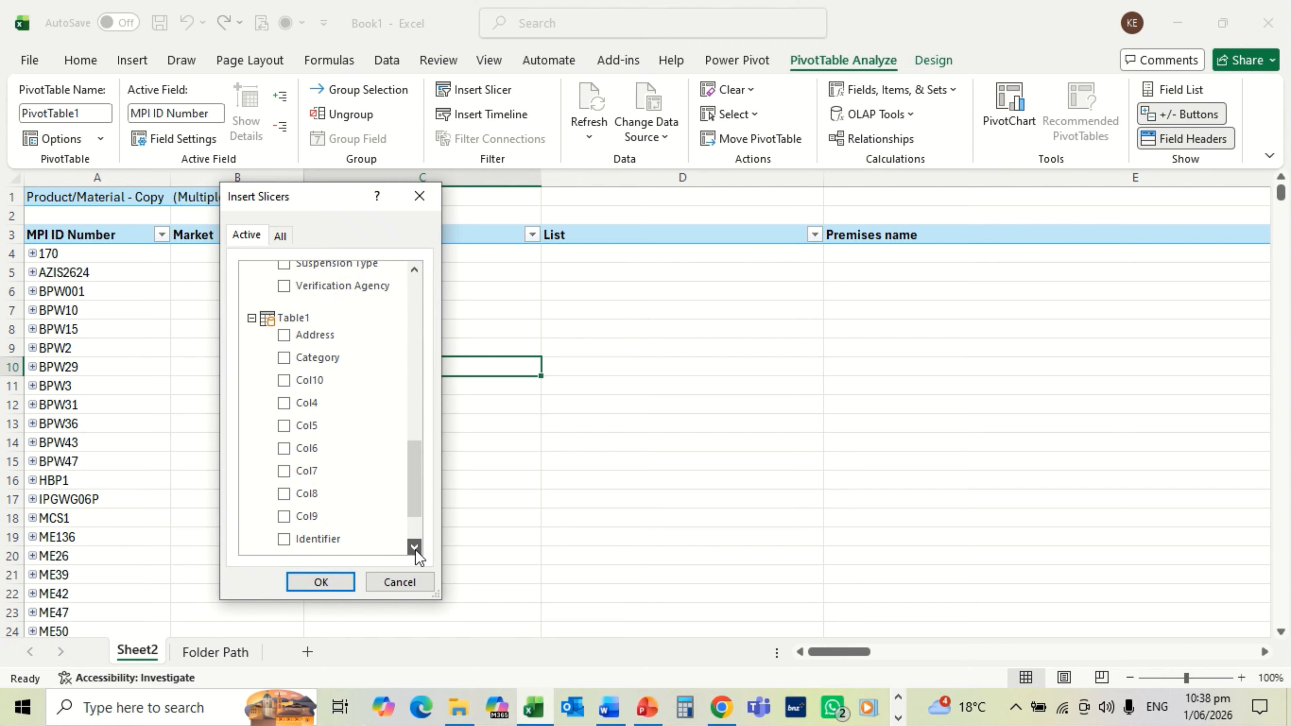
{"action": "left_click", "coordinate": [414, 548]}
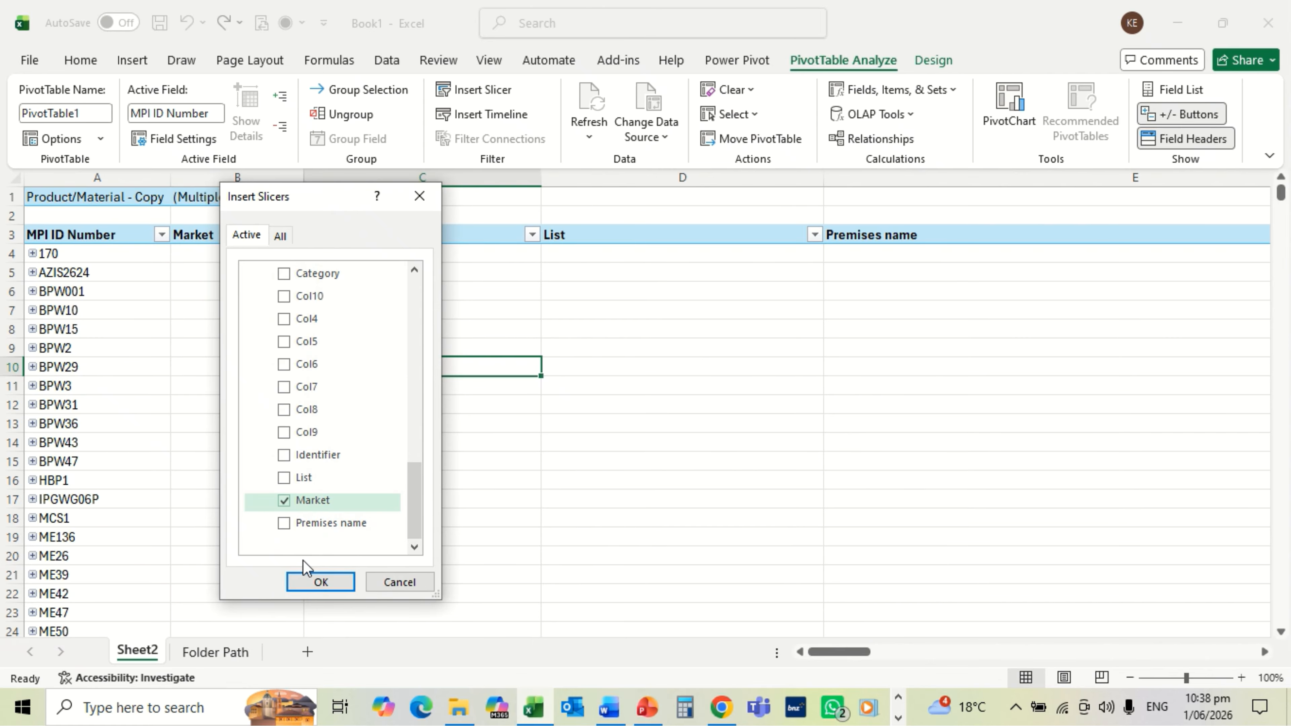
{"action": "left_click", "coordinate": [316, 582]}
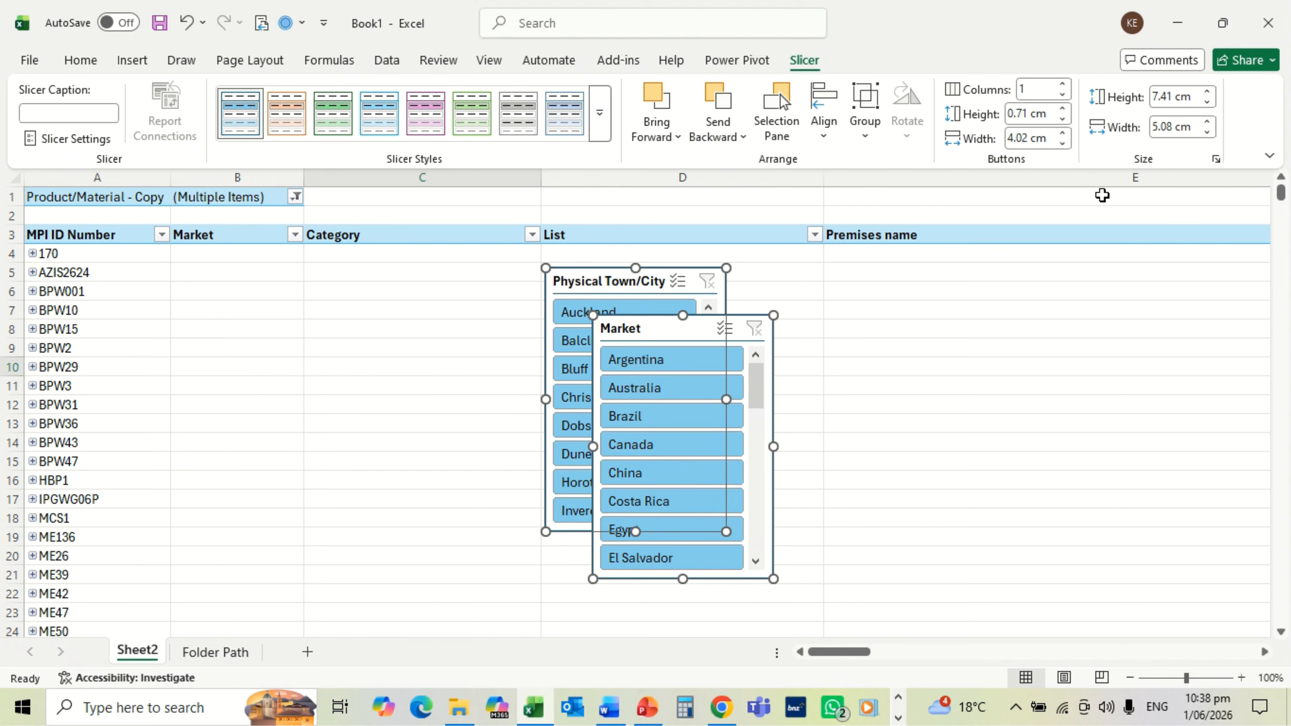
Step: Lower both slicers' height from 7.41 cm to 4.2 cm
{"action": "left_click", "coordinate": [1208, 103]}
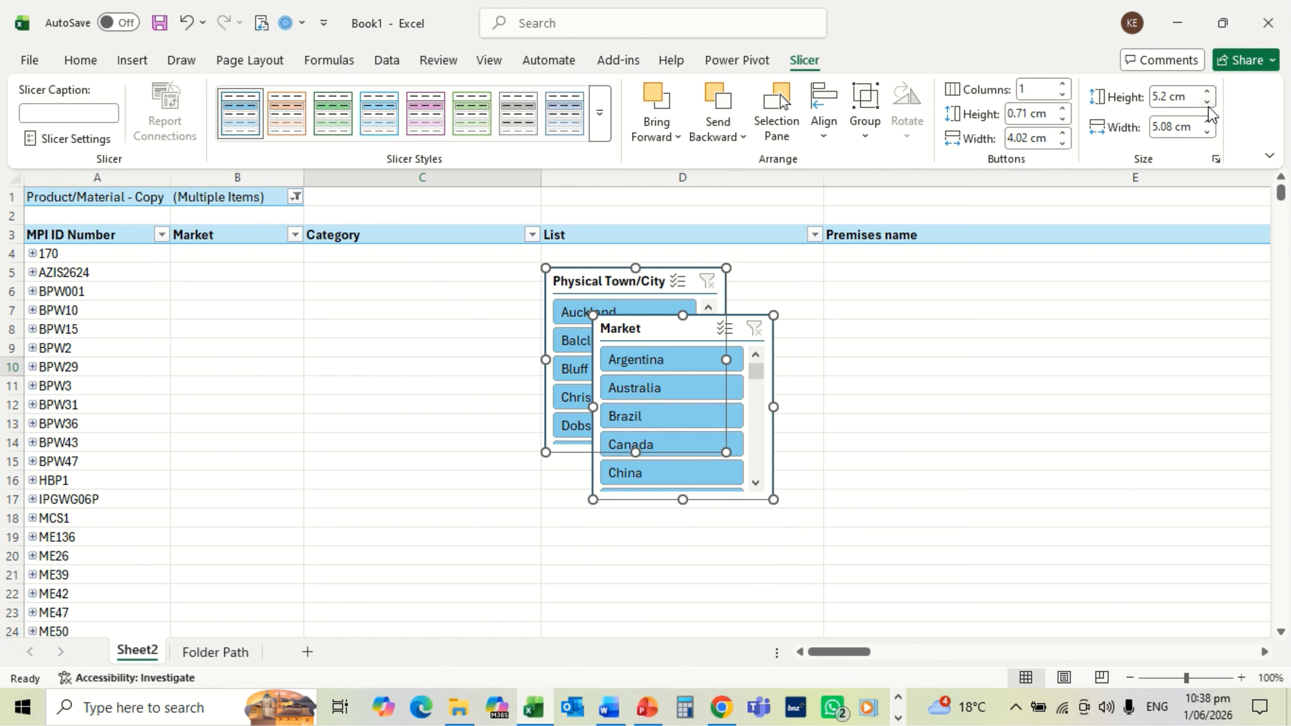
{"action": "left_click", "coordinate": [1208, 106]}
{"action": "left_click", "coordinate": [1208, 106]}
{"action": "left_click", "coordinate": [1208, 106]}
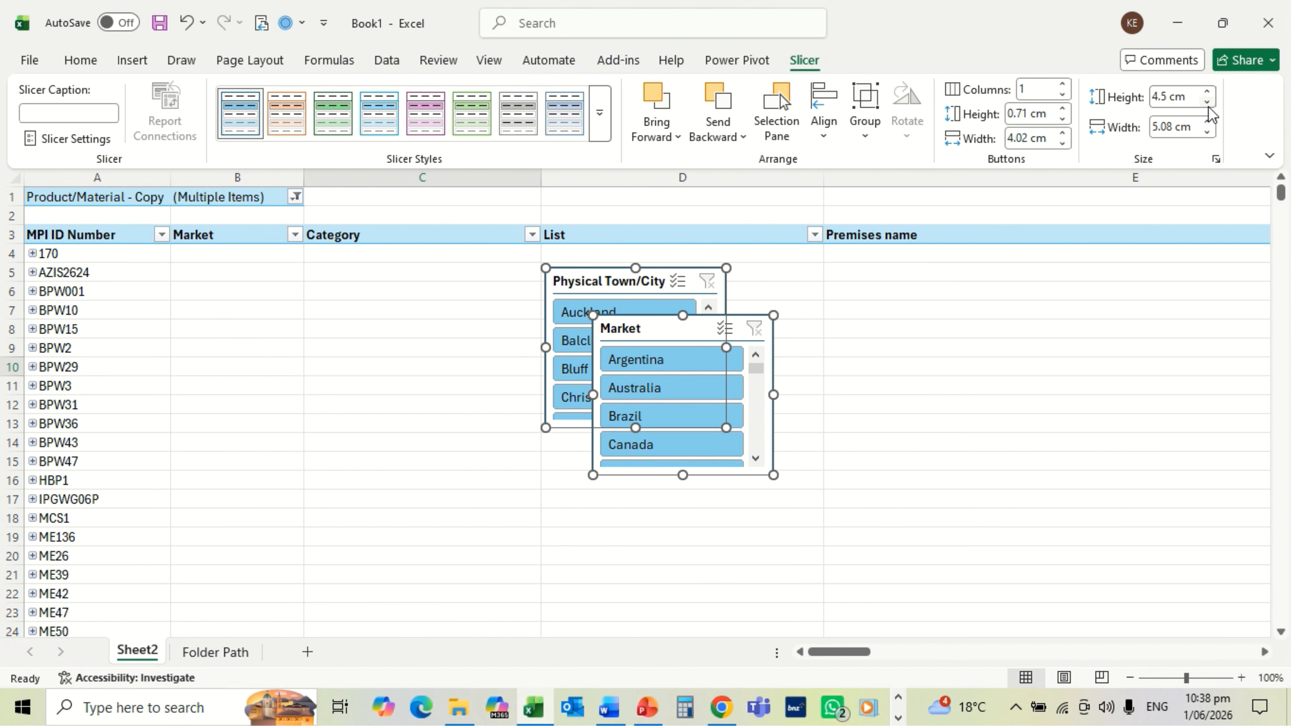
{"action": "left_click", "coordinate": [1208, 106]}
{"action": "left_click", "coordinate": [1208, 105]}
{"action": "left_click", "coordinate": [1208, 106]}
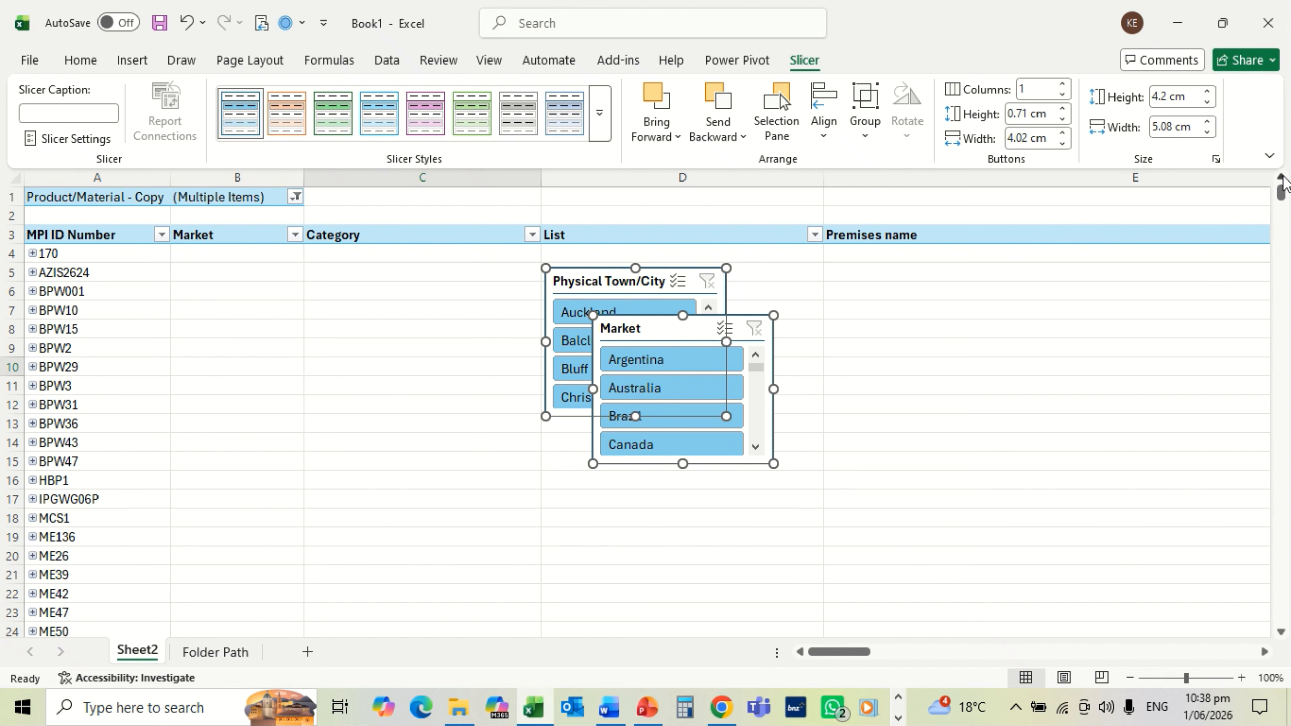
{"action": "left_click", "coordinate": [7, 198]}
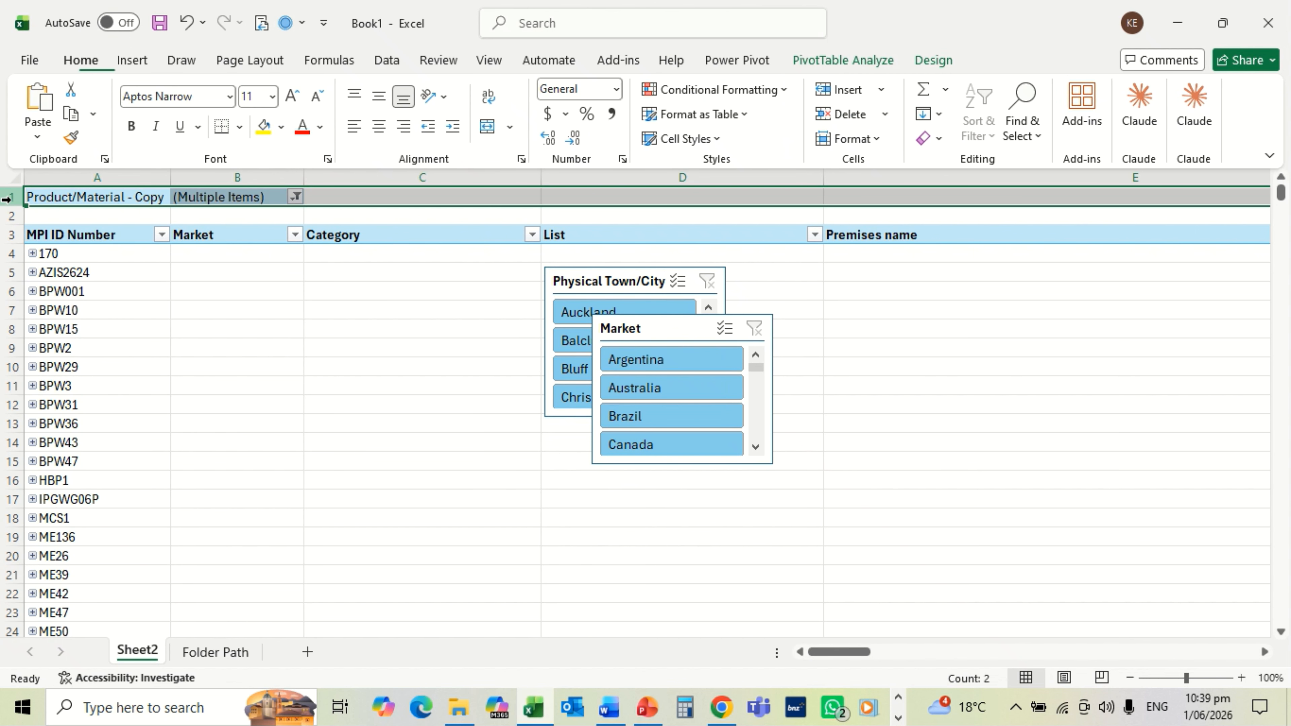
Step: Insert blank rows 1–10 and a new column A so the PivotTable starts at B11
{"action": "left_click", "coordinate": [6, 366], "text": "shift"}
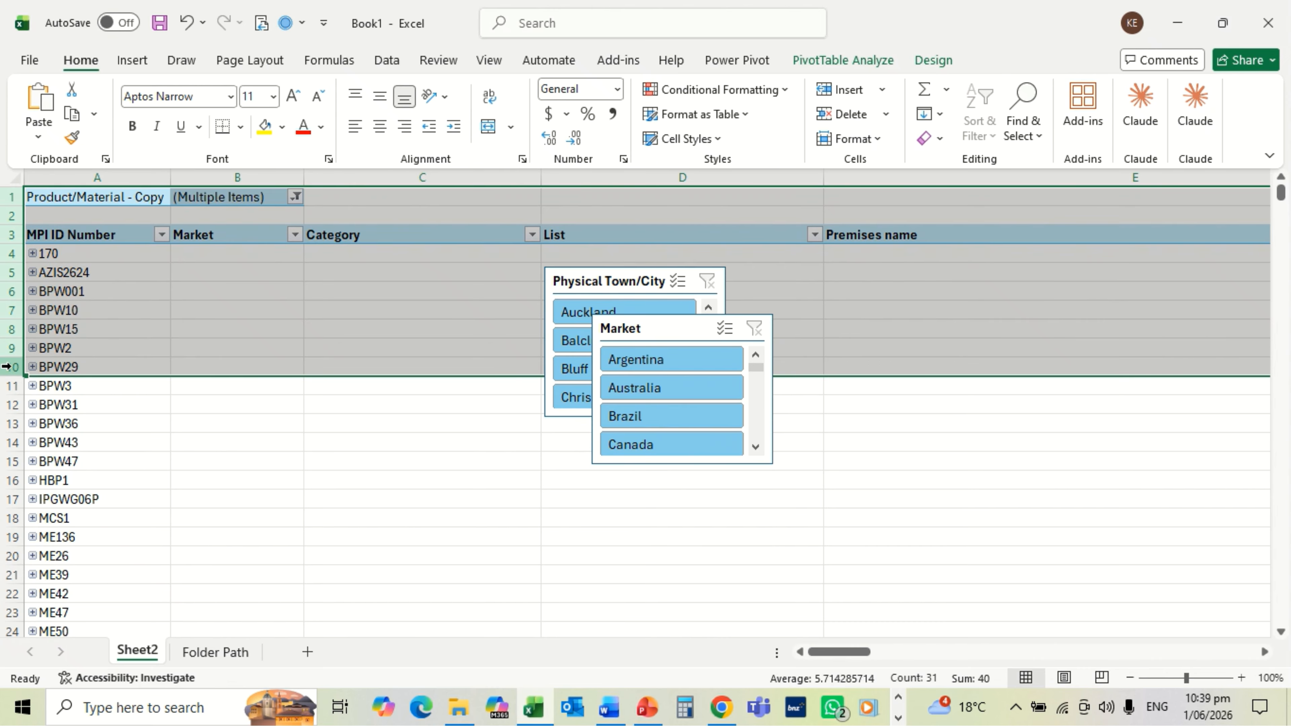
{"action": "right_click", "coordinate": [7, 367]}
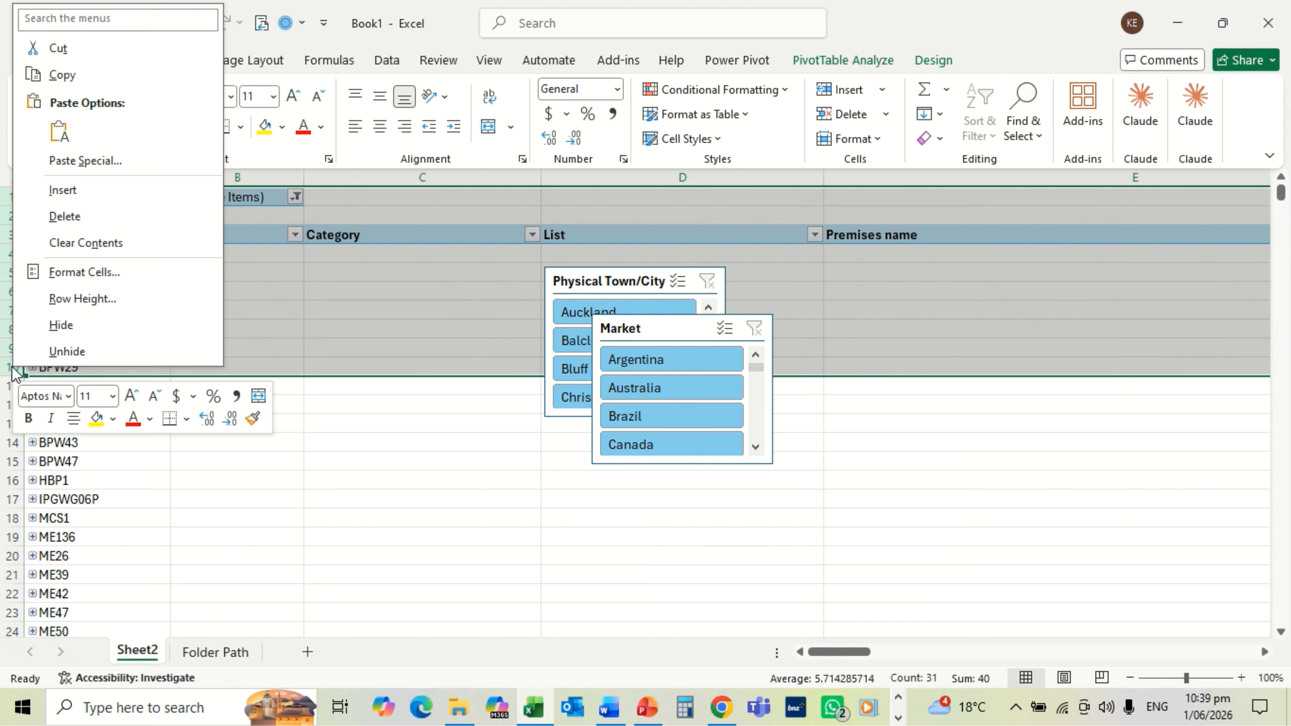
{"action": "left_click", "coordinate": [47, 192]}
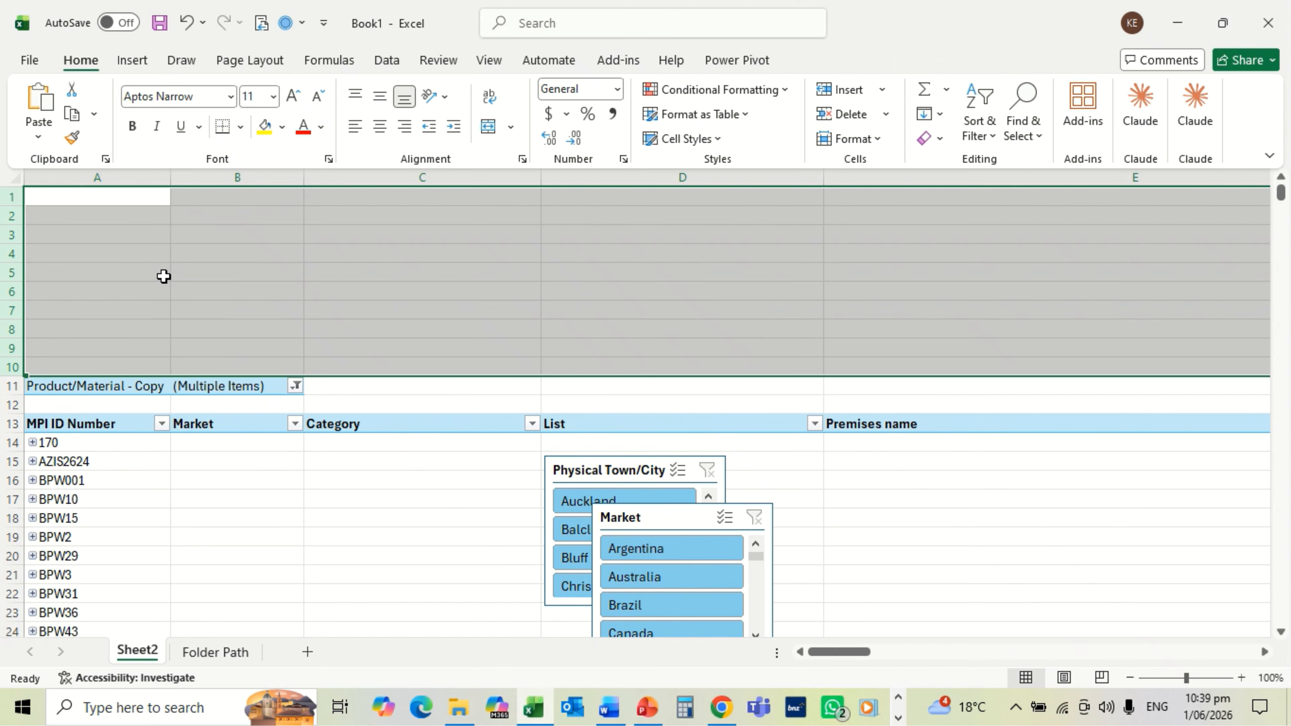
{"action": "left_click", "coordinate": [87, 178]}
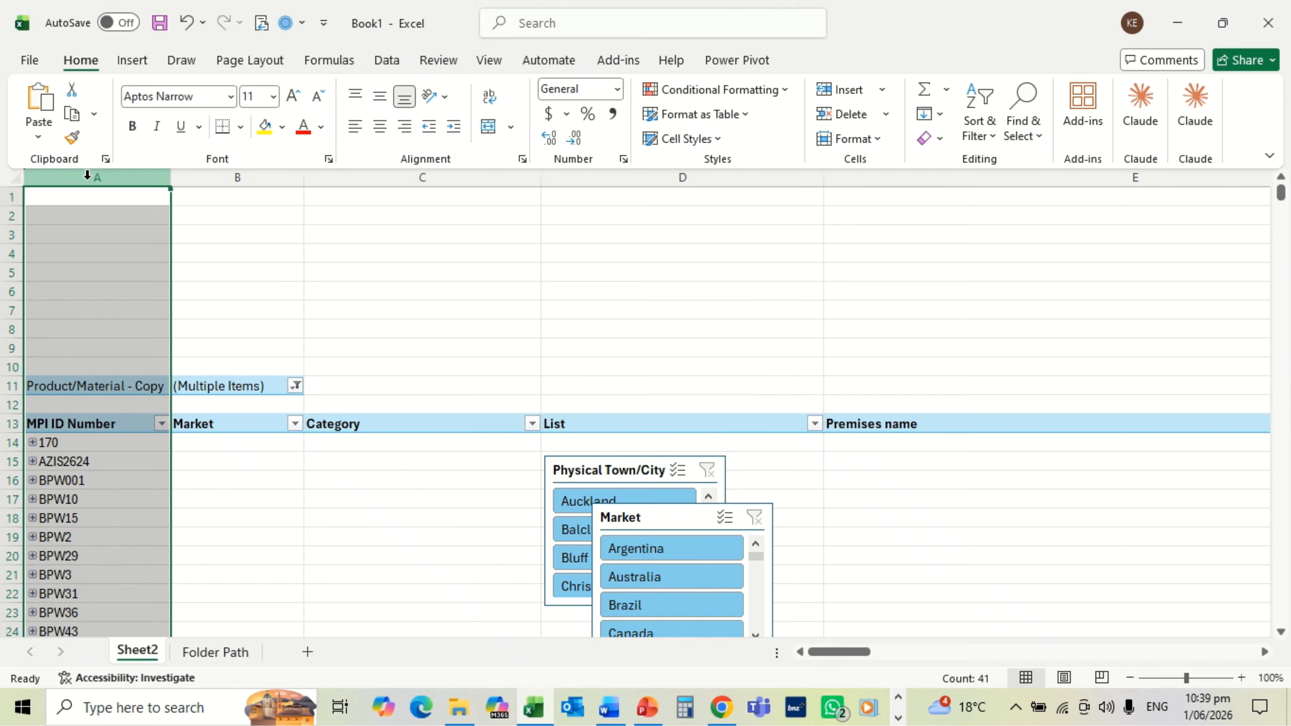
{"action": "right_click", "coordinate": [88, 177]}
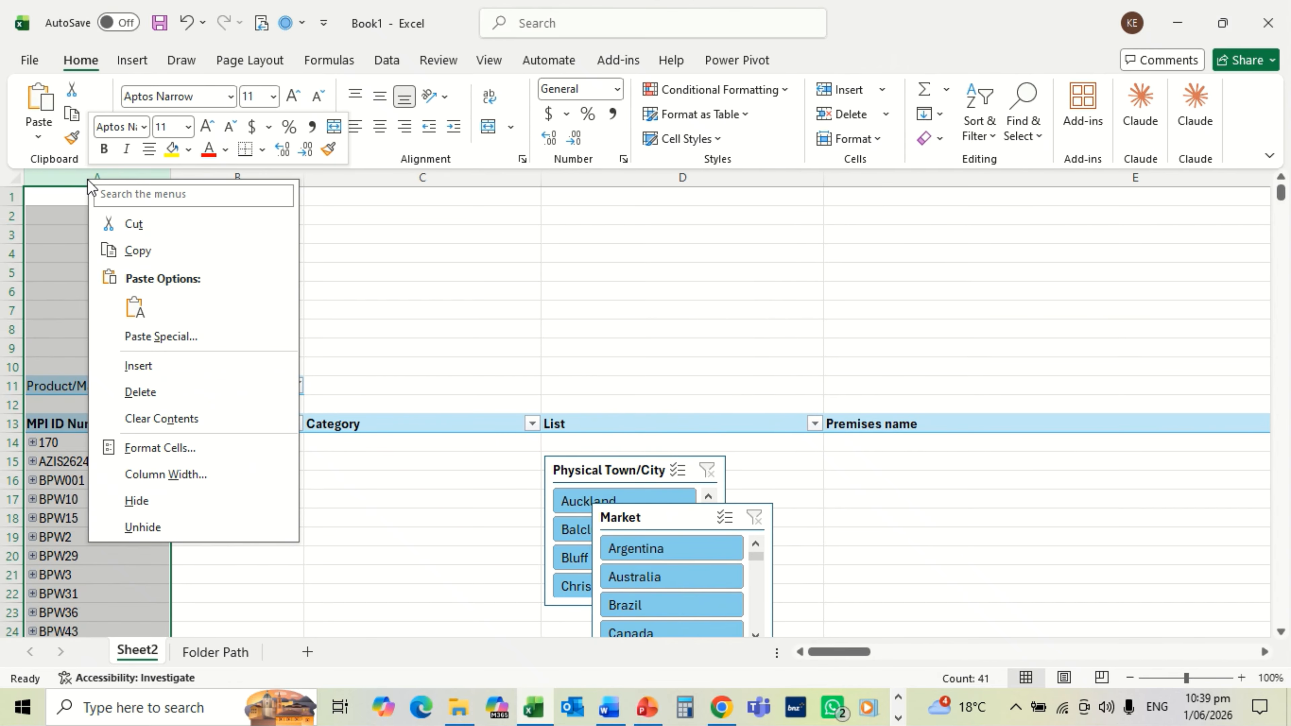
{"action": "left_click", "coordinate": [138, 366]}
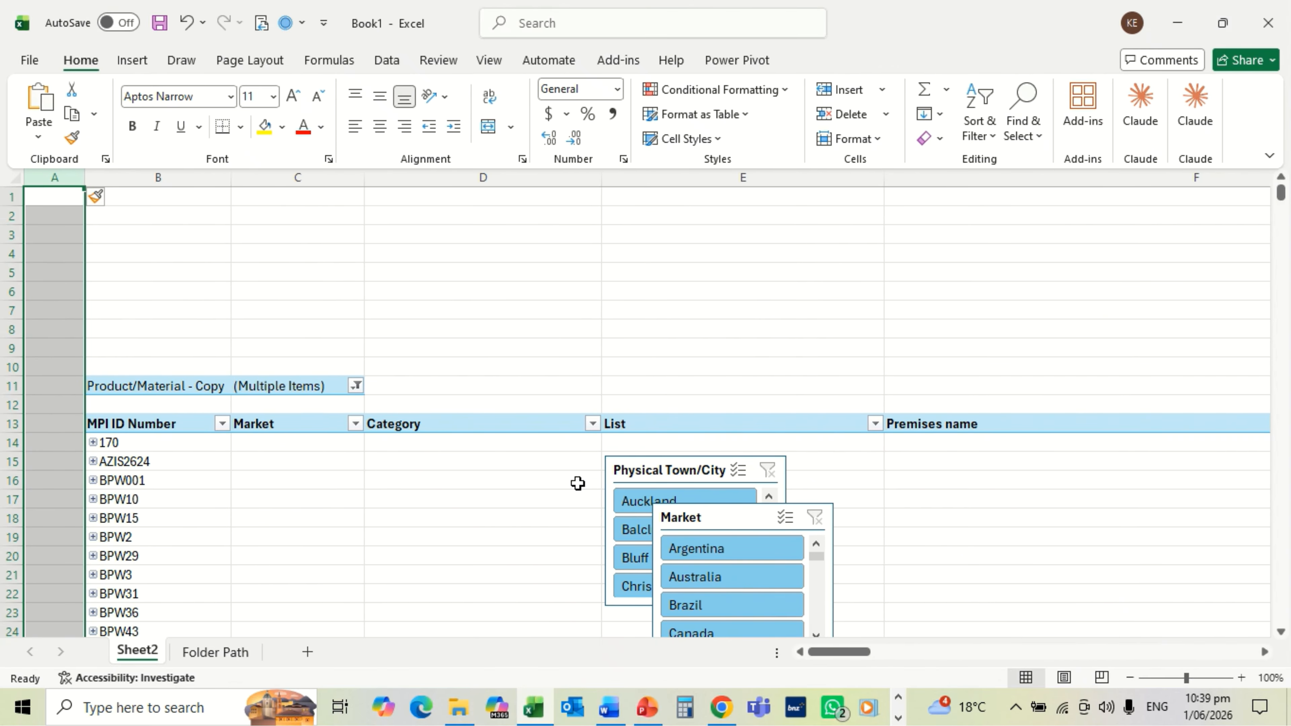
Step: Drag the Physical Town/City slicer to B2 and the Market slicer beside it
{"action": "left_click_drag", "start_coordinate": [652, 470], "coordinate": [134, 224]}
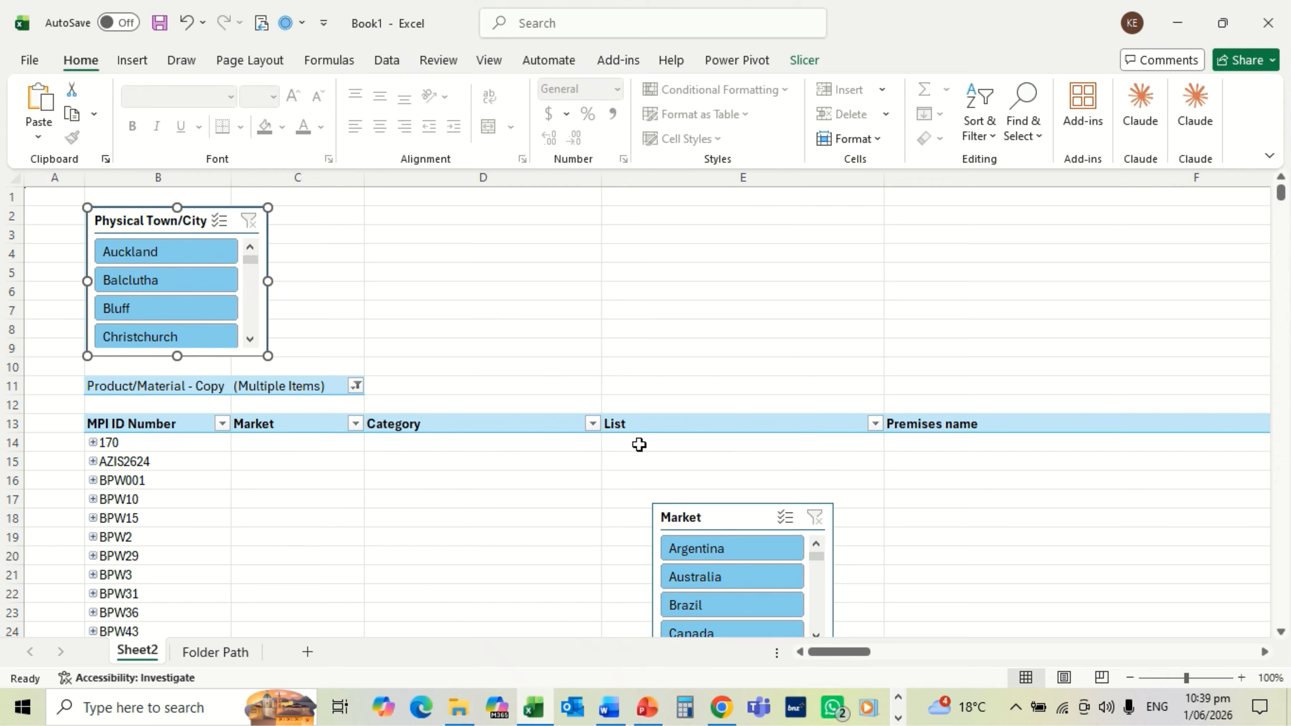
{"action": "left_click_drag", "start_coordinate": [707, 515], "coordinate": [333, 215]}
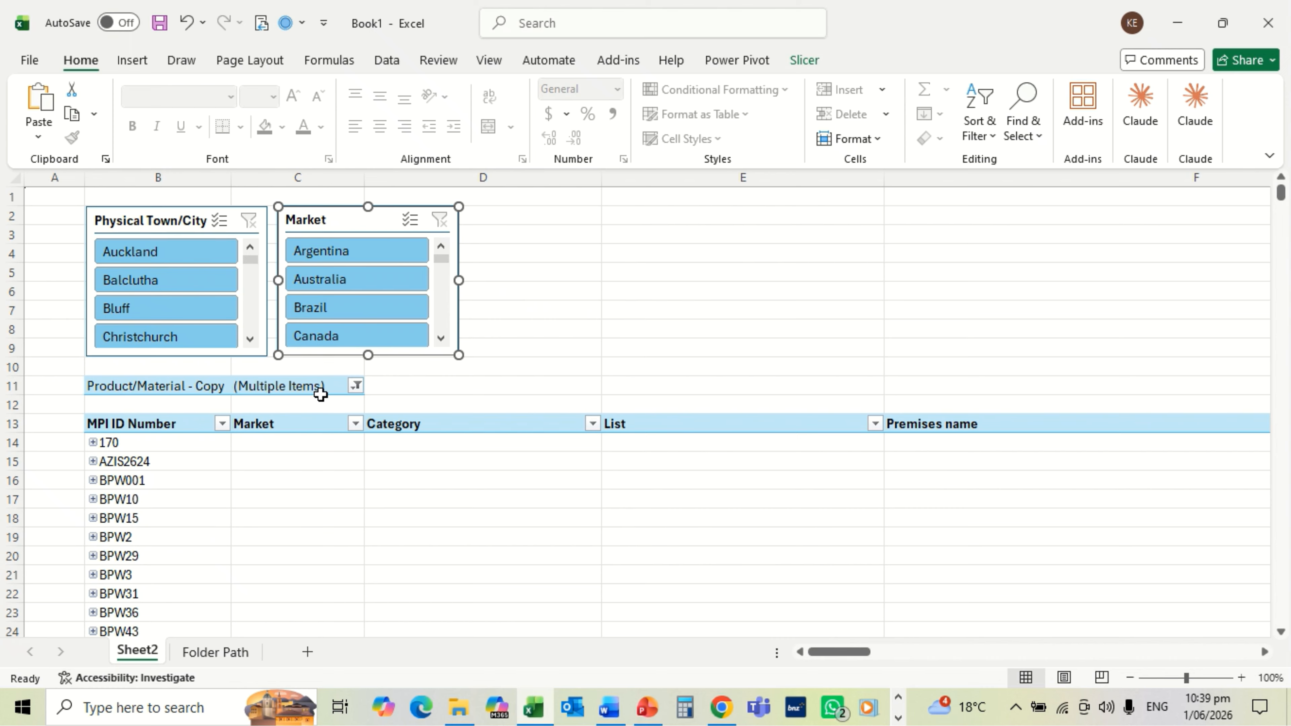
Step: Select Canada and Christchurch in the slicers, then scroll across to review MPI IDs S156, S2176, S2235, S665
{"action": "left_click", "coordinate": [337, 340]}
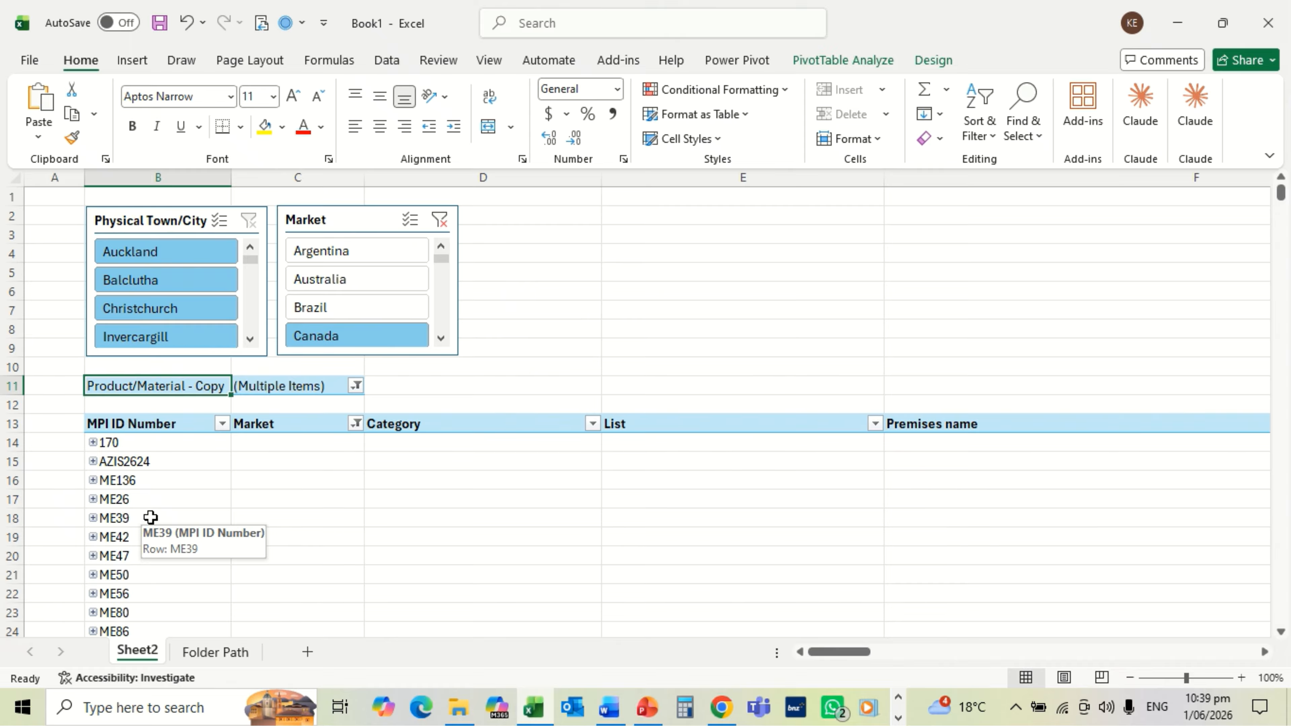
{"action": "left_click", "coordinate": [169, 309]}
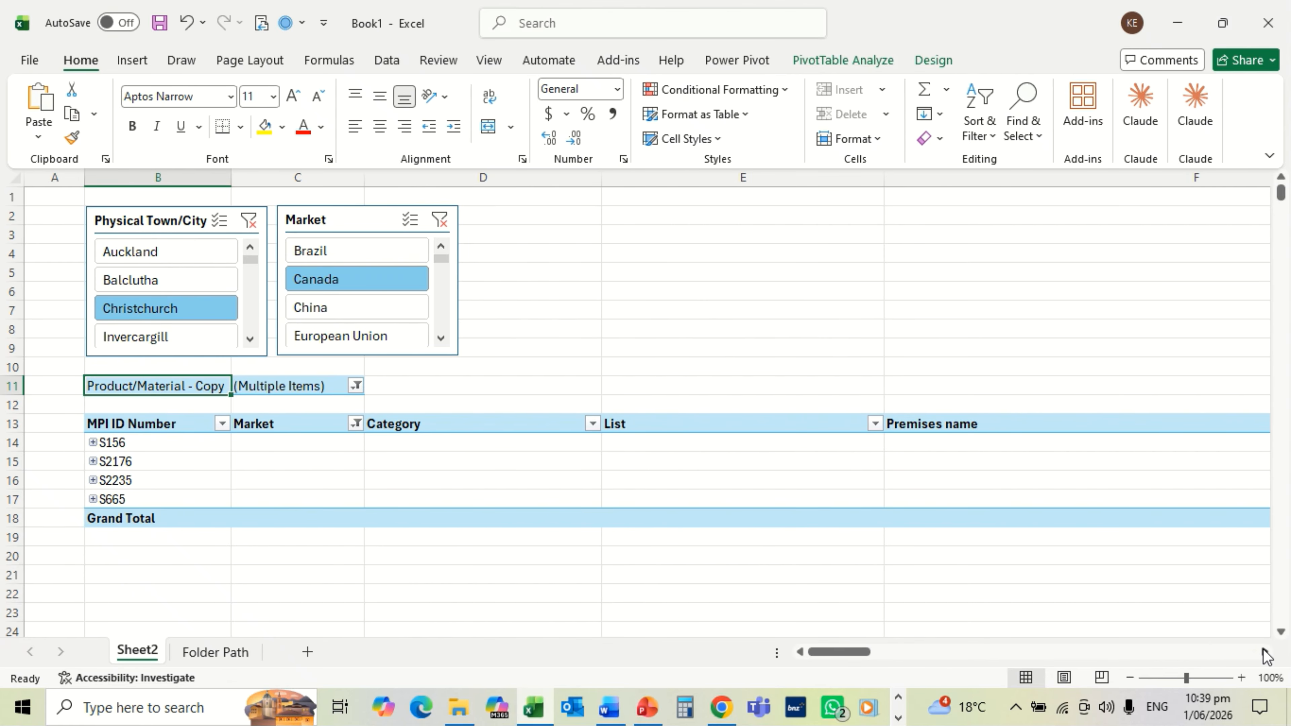
{"action": "left_click", "coordinate": [1265, 652]}
{"action": "left_click", "coordinate": [1264, 652]}
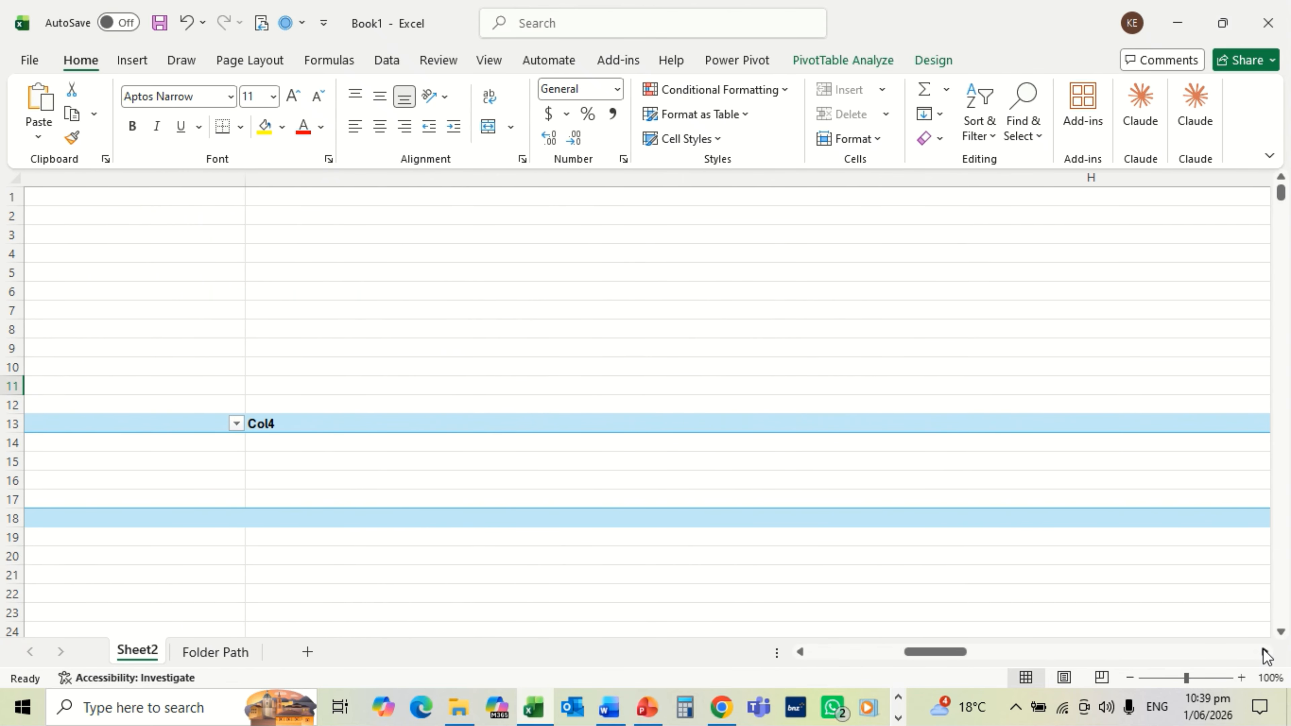
{"action": "left_click", "coordinate": [1265, 652]}
{"action": "left_click", "coordinate": [1265, 652]}
{"action": "left_click", "coordinate": [1265, 652]}
{"action": "left_click", "coordinate": [1266, 653]}
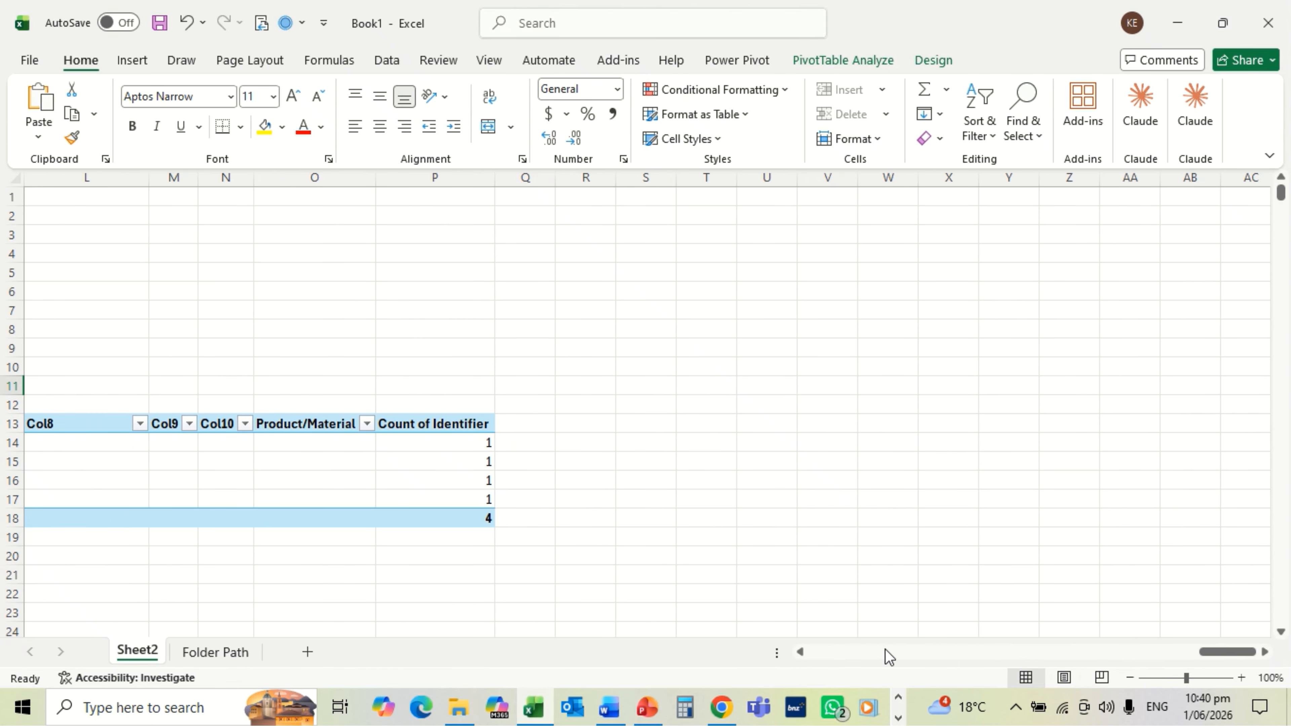
{"action": "left_click", "coordinate": [801, 652]}
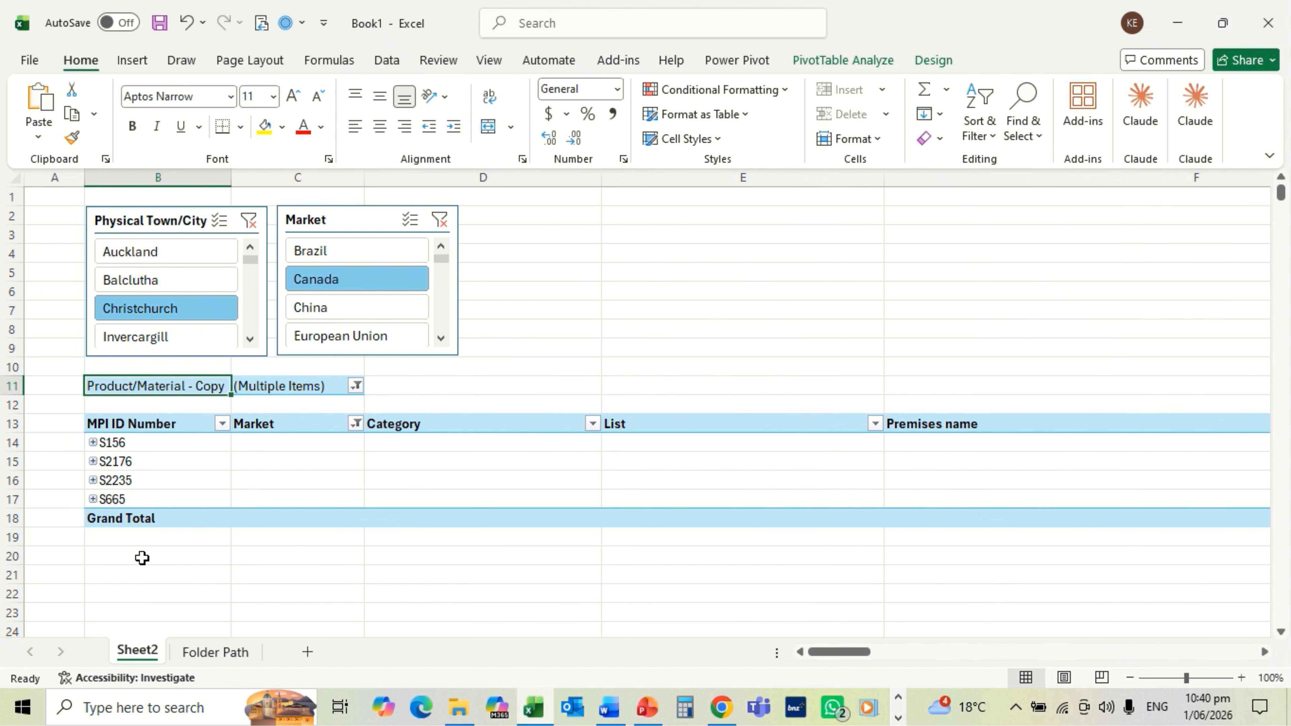
Step: Expand the S156 row and scroll across to view Canada, Meat, Storage - Cold and Dry and its products
{"action": "left_click", "coordinate": [93, 443]}
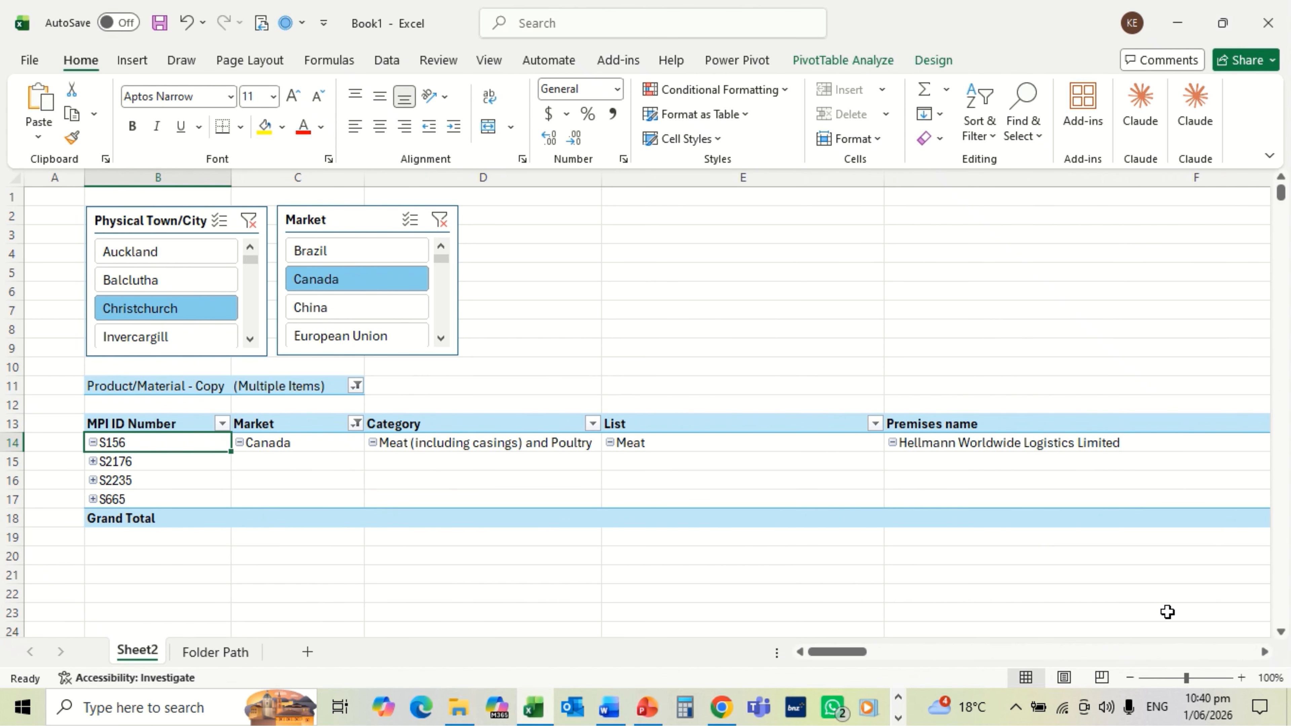
{"action": "left_click", "coordinate": [1265, 653]}
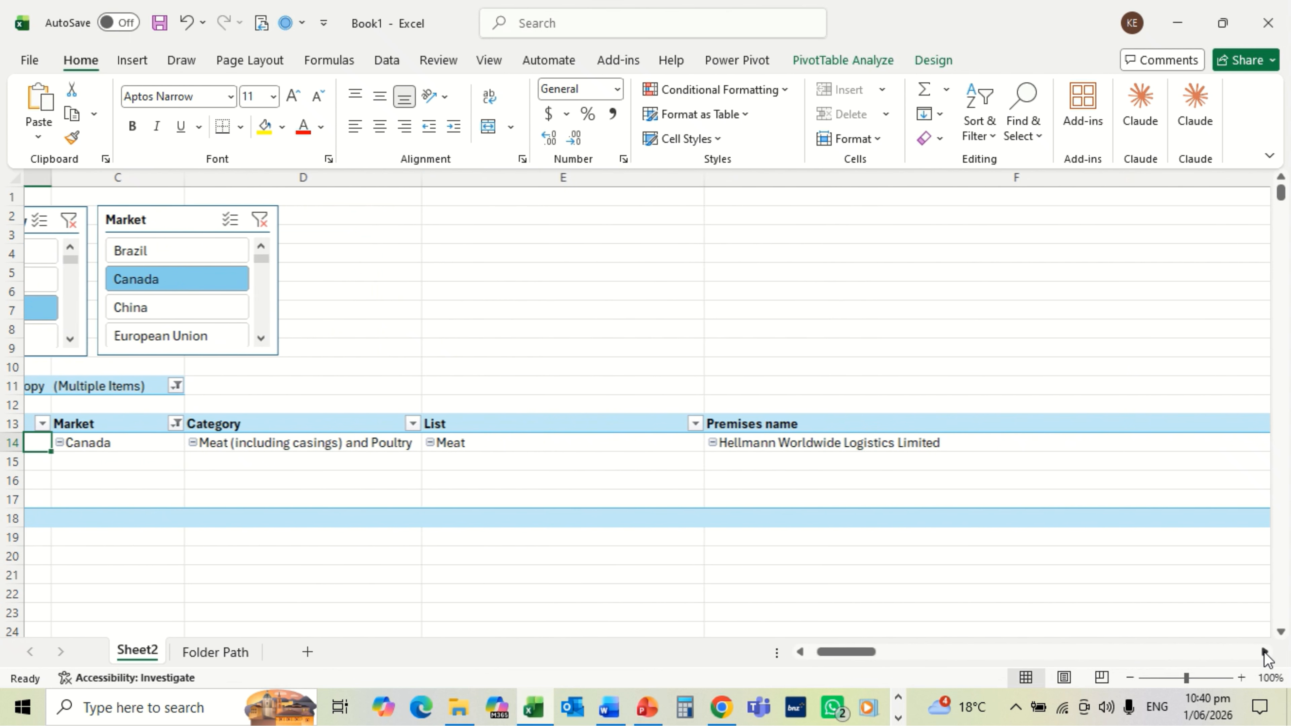
{"action": "left_click", "coordinate": [1265, 653]}
{"action": "left_click", "coordinate": [1265, 653]}
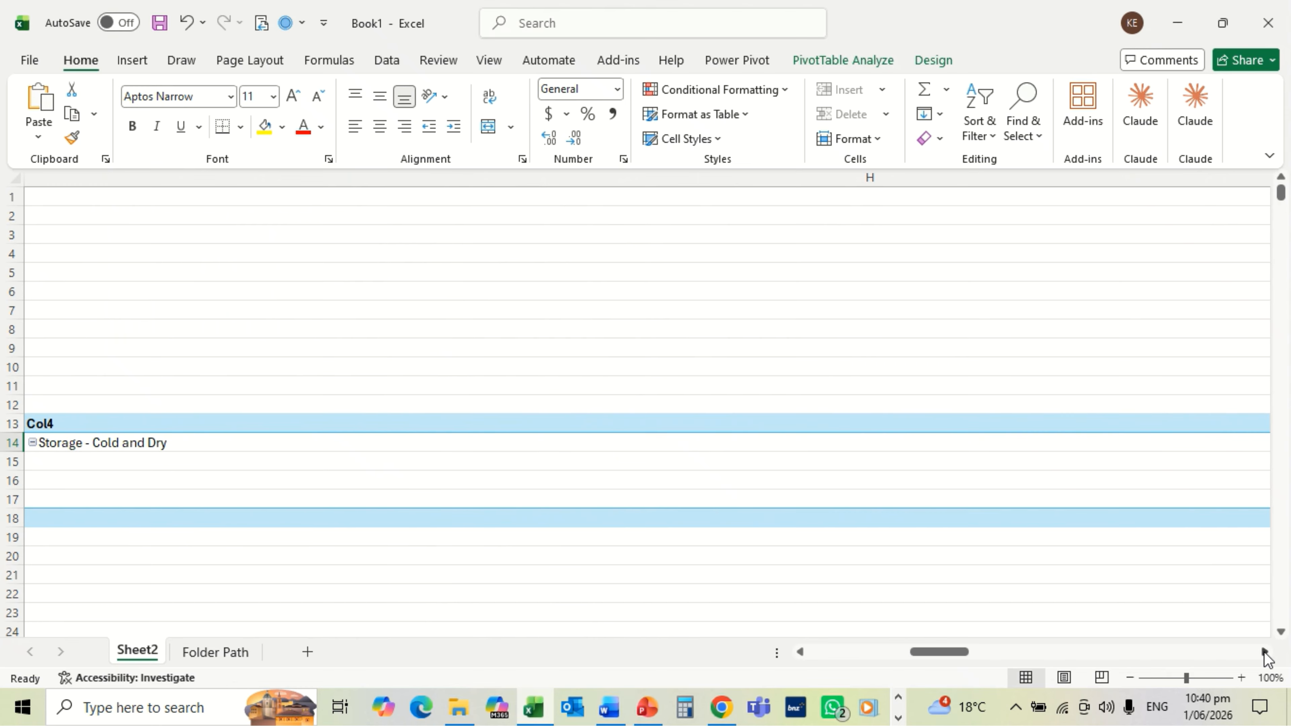
{"action": "left_click", "coordinate": [1265, 653]}
{"action": "left_click", "coordinate": [1265, 653]}
{"action": "left_click", "coordinate": [1265, 653]}
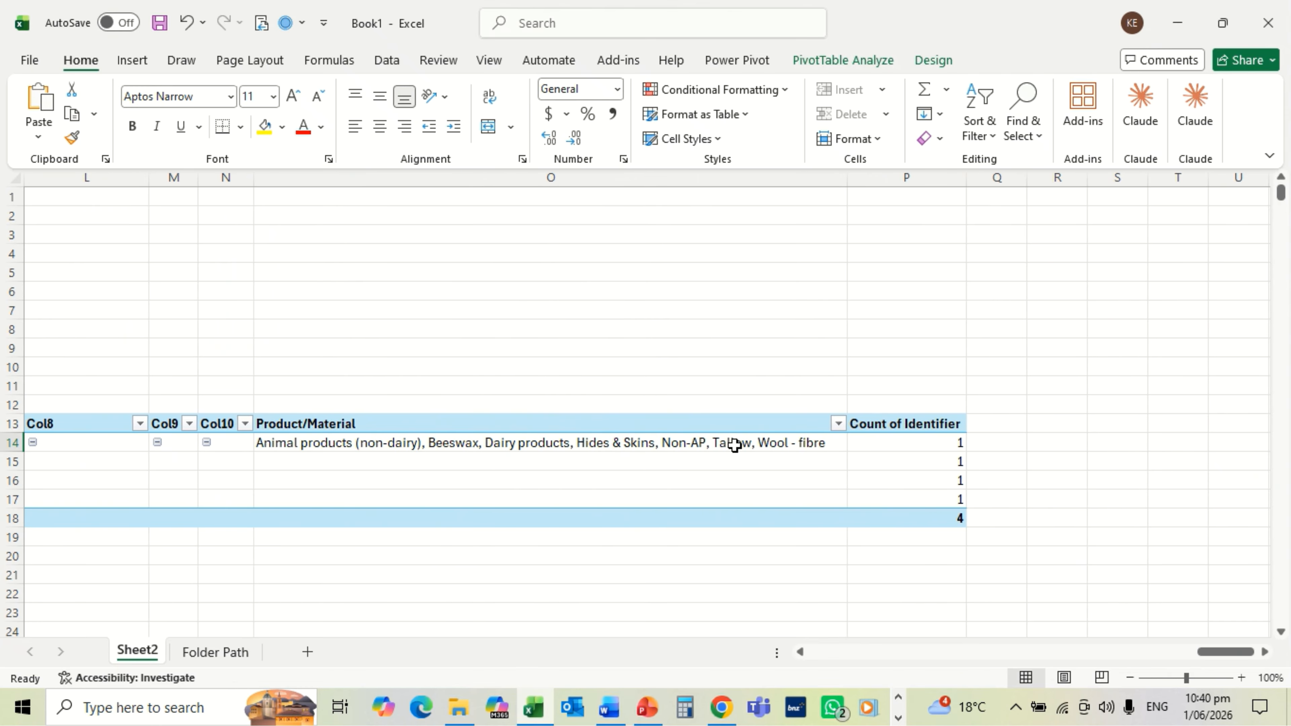
{"action": "left_click", "coordinate": [801, 652]}
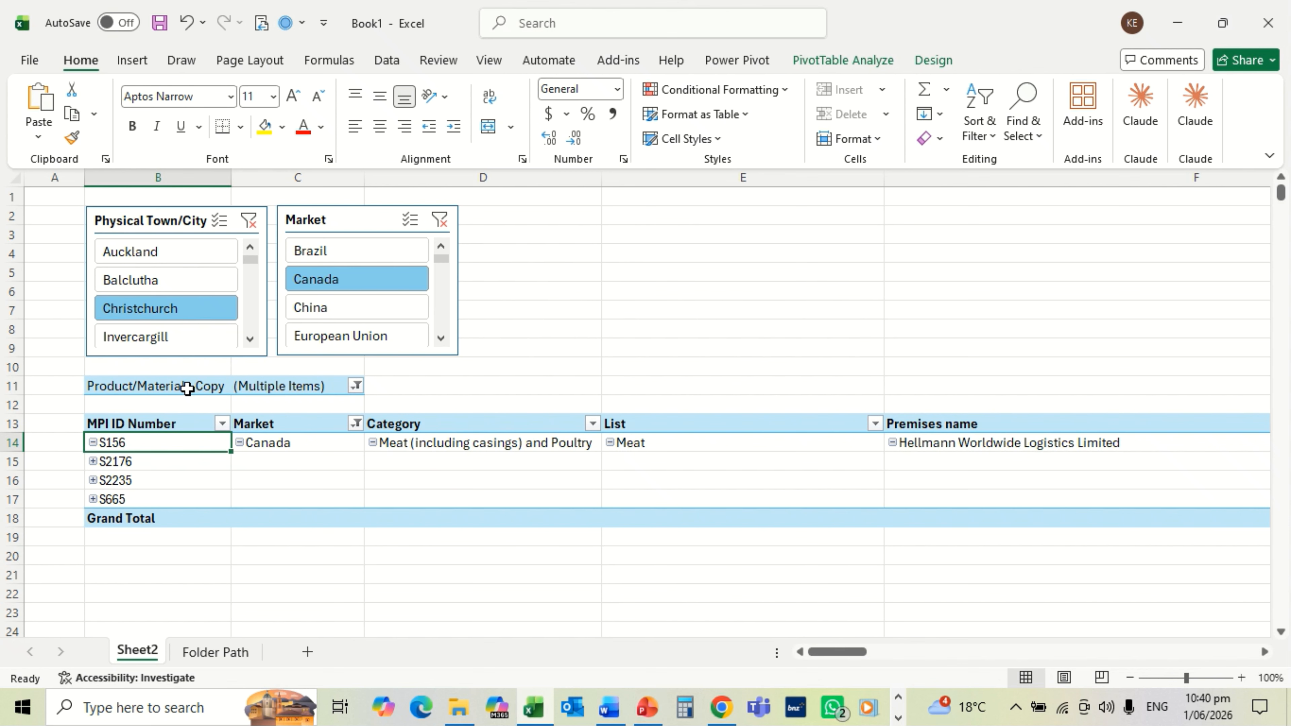
Step: Try inserting a row directly above the PivotTable and dismiss the PivotTable warning
{"action": "left_click", "coordinate": [6, 406]}
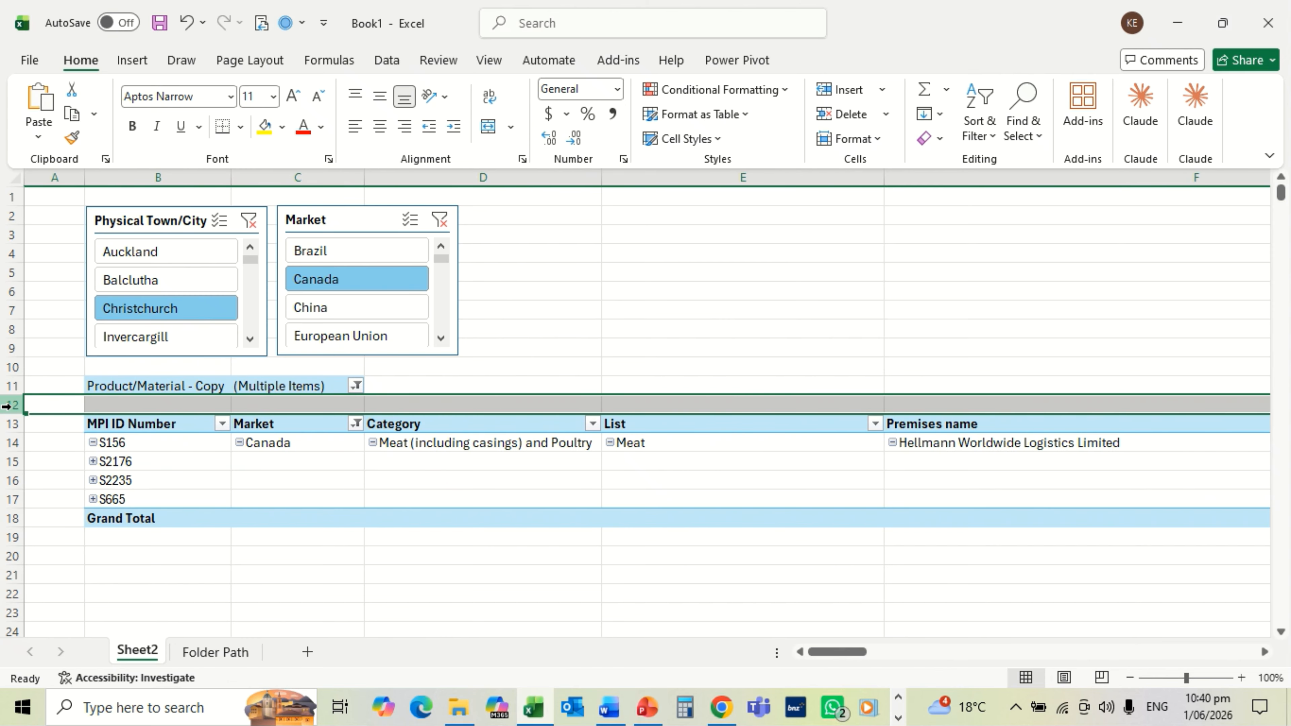
{"action": "right_click", "coordinate": [6, 405]}
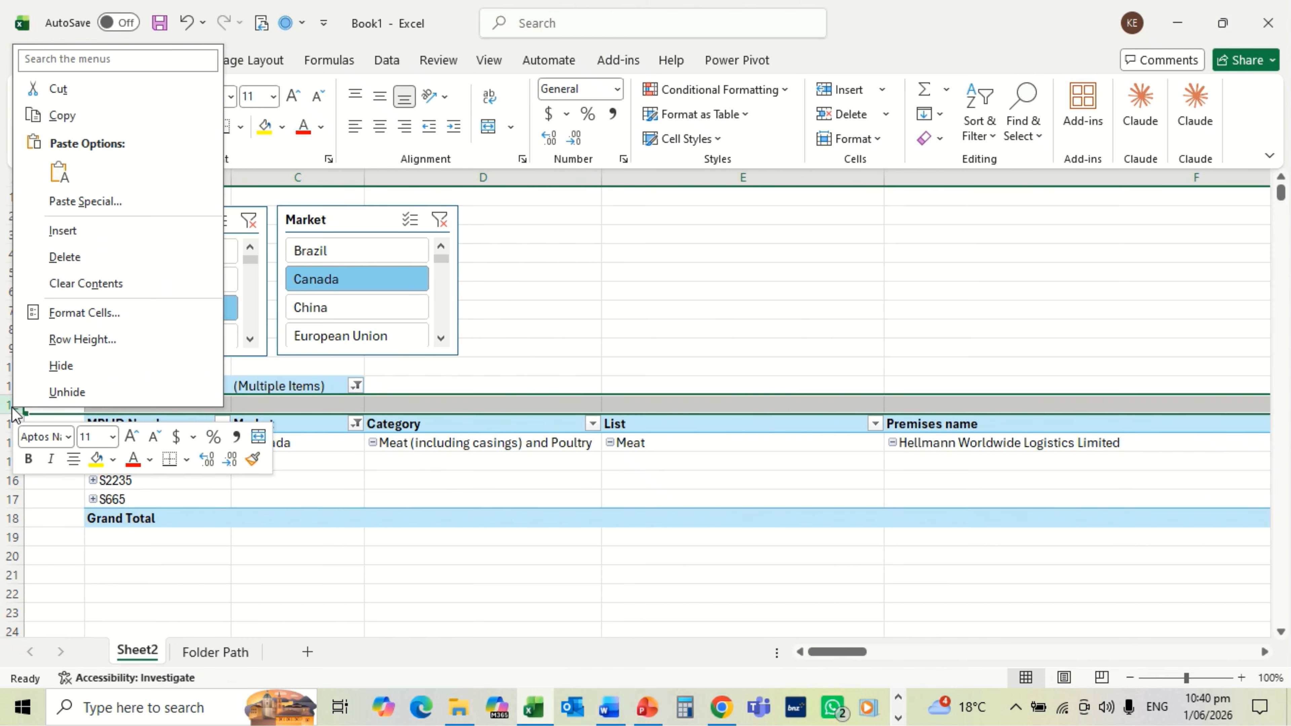
{"action": "left_click", "coordinate": [63, 229]}
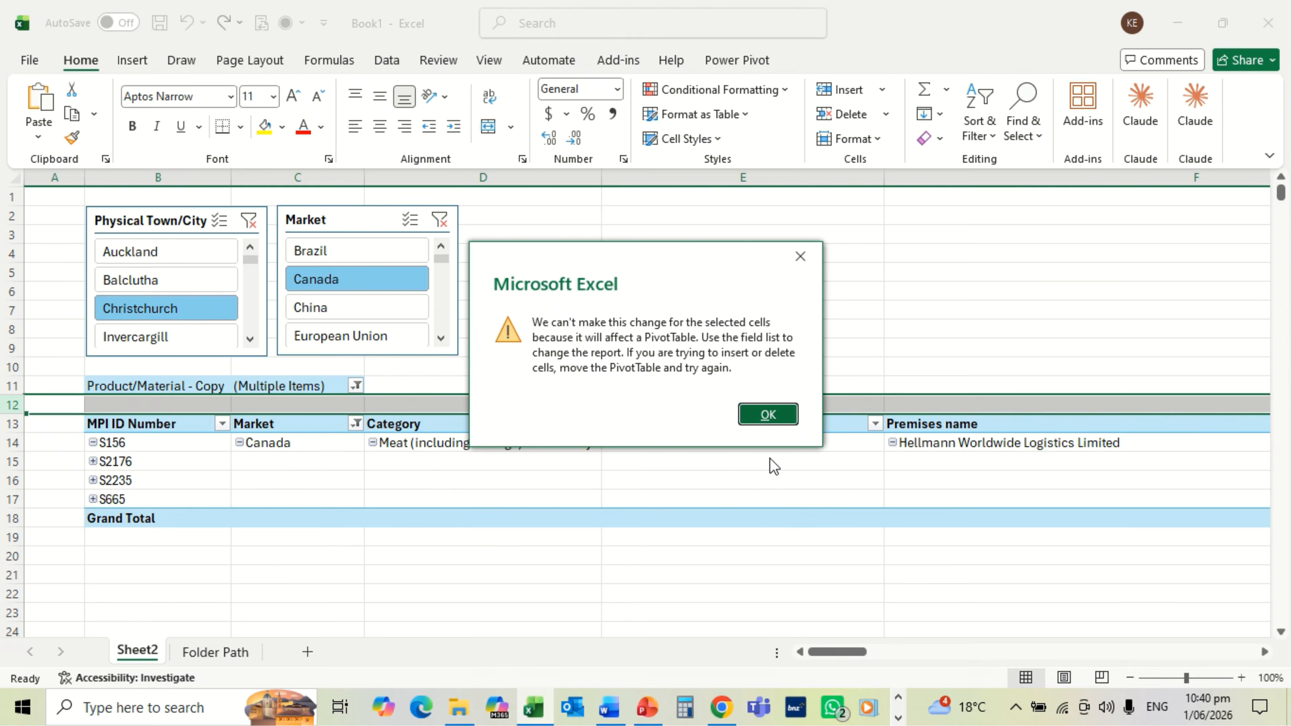
{"action": "left_click", "coordinate": [769, 415]}
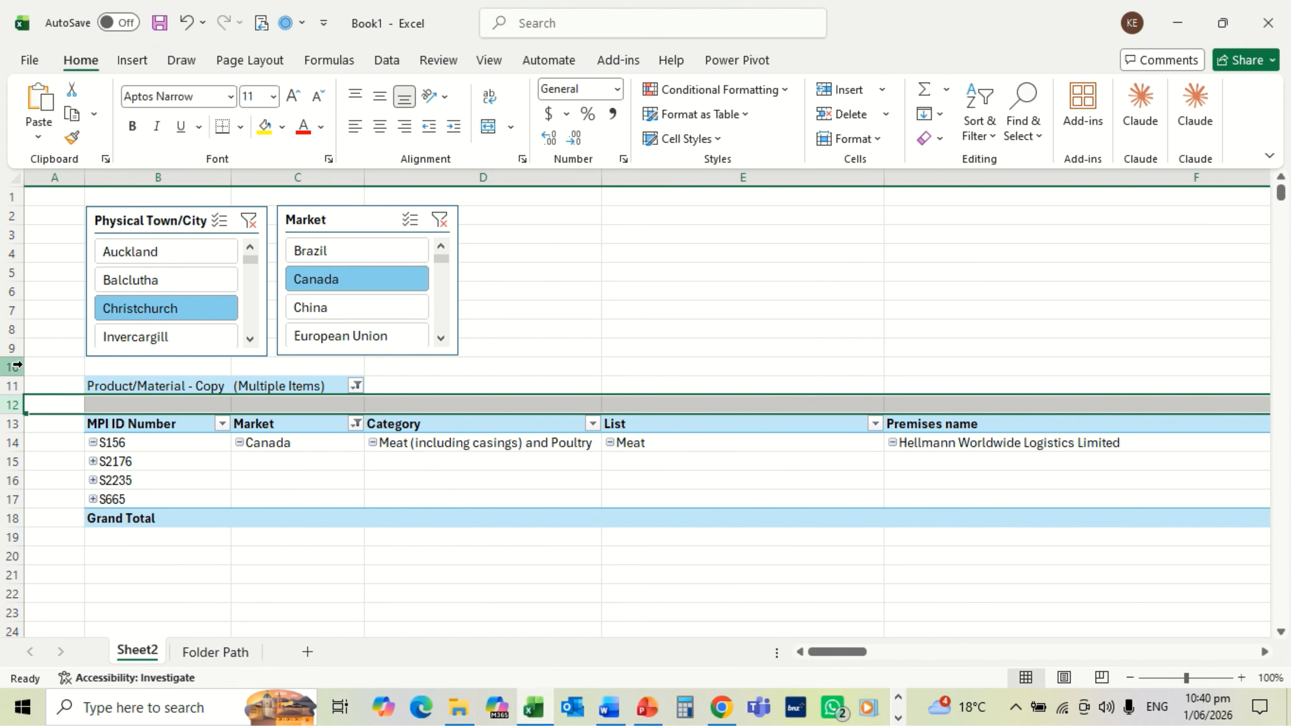
Step: Insert blank rows at rows 10 and 11, then select the MPI ID Number cell
{"action": "right_click", "coordinate": [11, 368]}
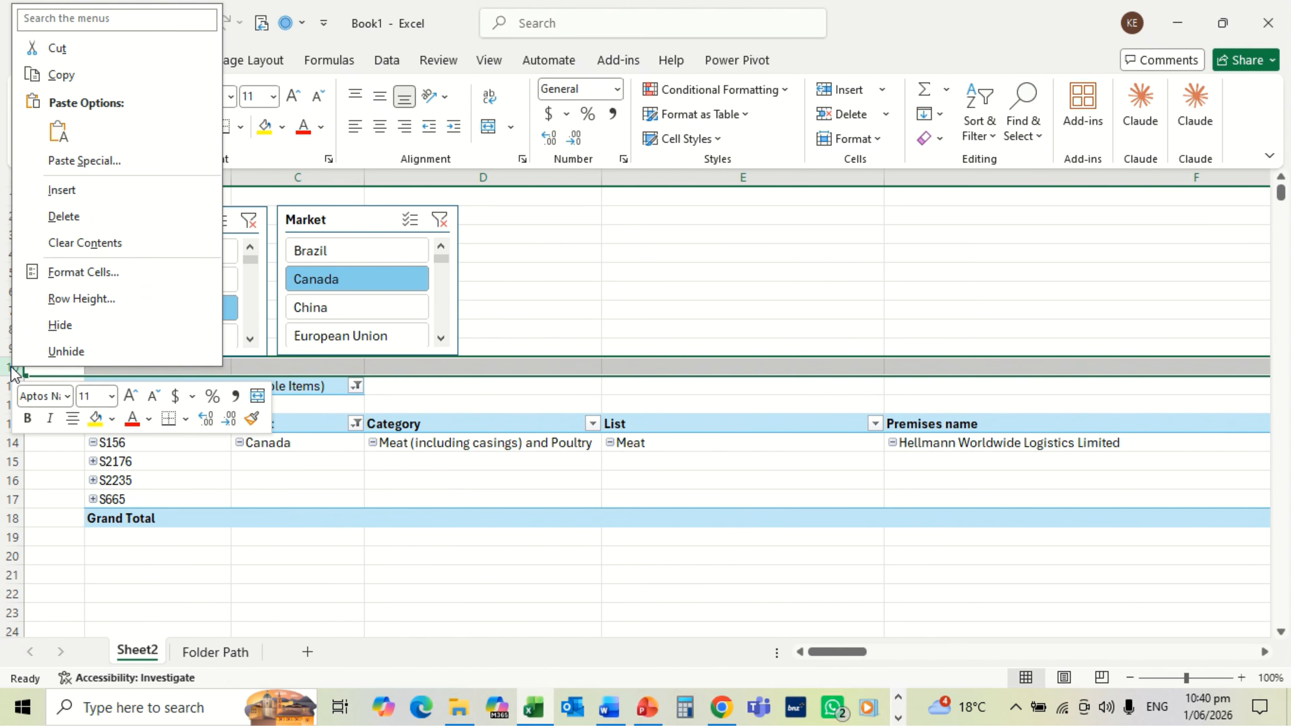
{"action": "left_click", "coordinate": [60, 193]}
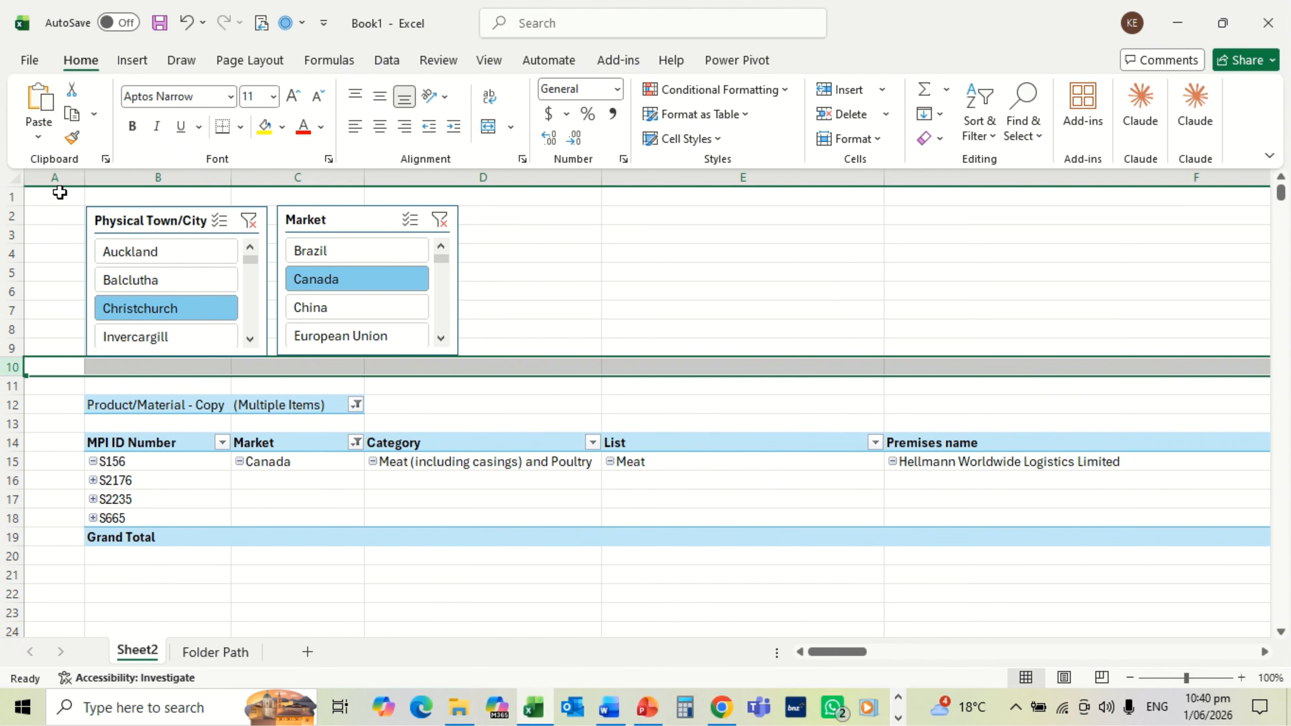
{"action": "right_click", "coordinate": [14, 390]}
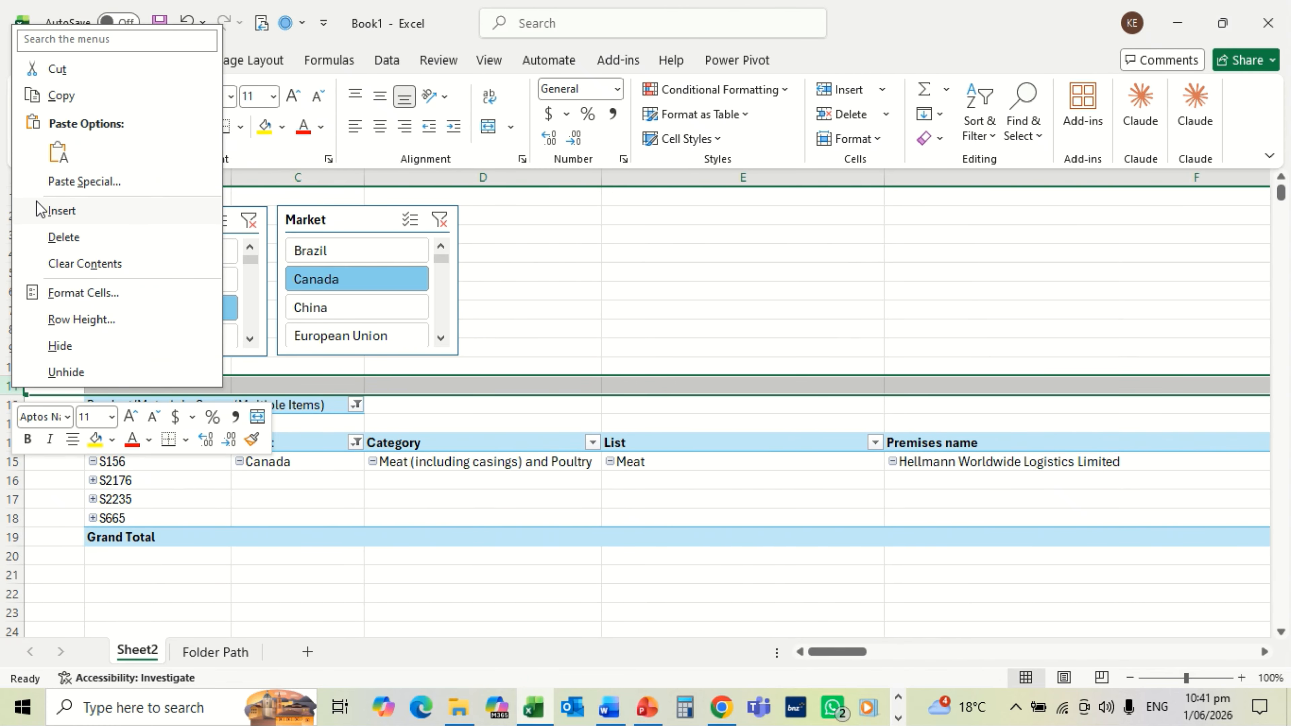
{"action": "left_click", "coordinate": [62, 210]}
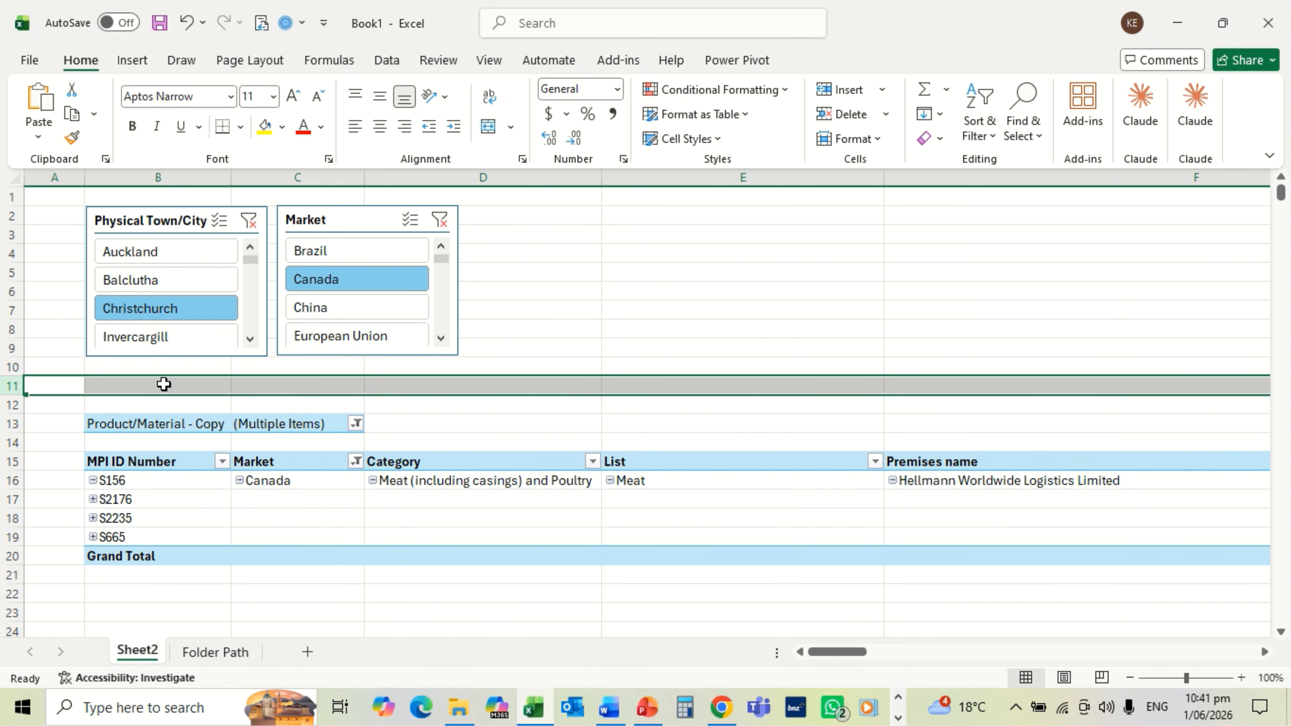
{"action": "left_click", "coordinate": [150, 463]}
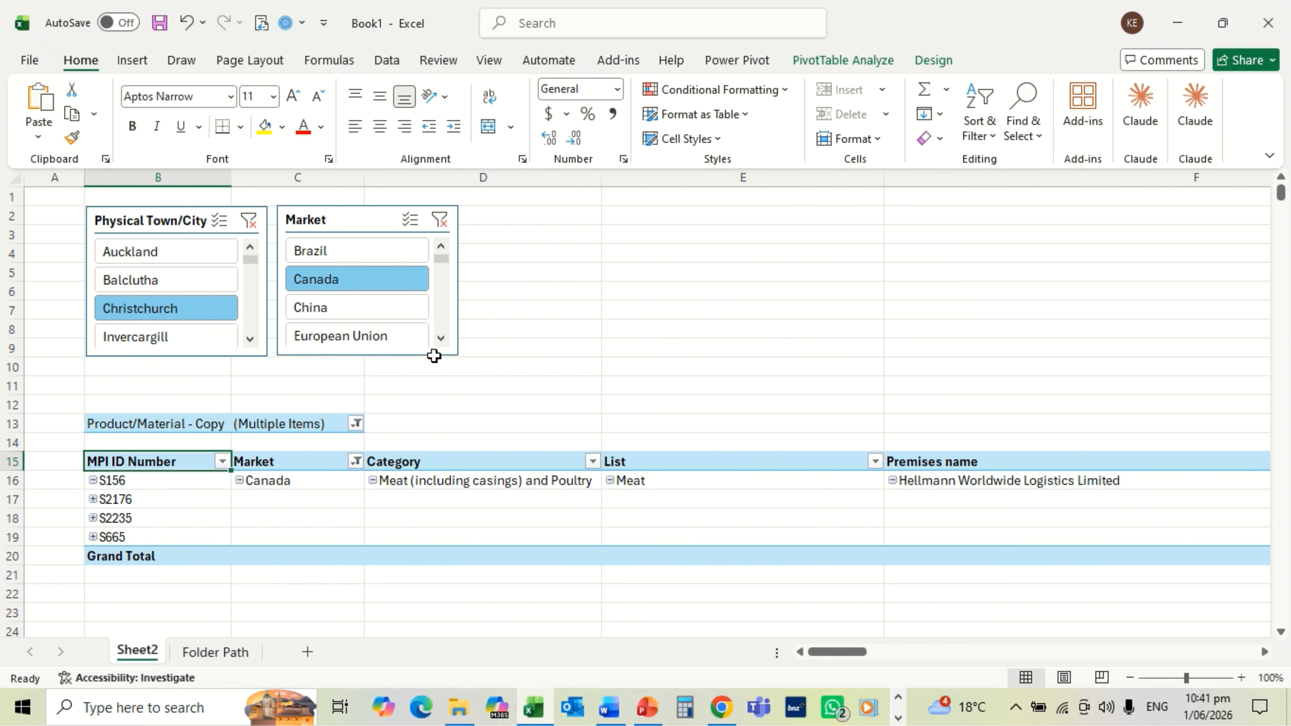
Step: From the PivotTable Field List, drag Primary and Secondary Process into the Filters area
{"action": "left_click", "coordinate": [833, 61]}
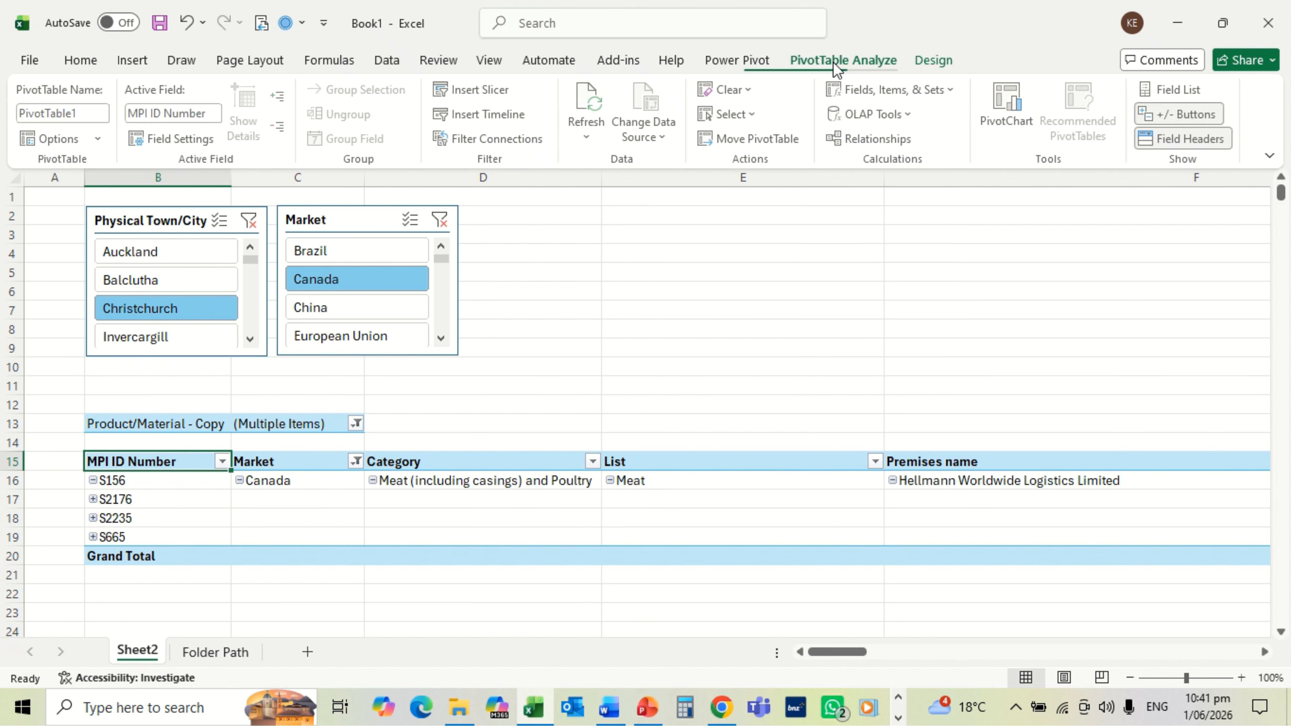
{"action": "left_click", "coordinate": [1180, 91]}
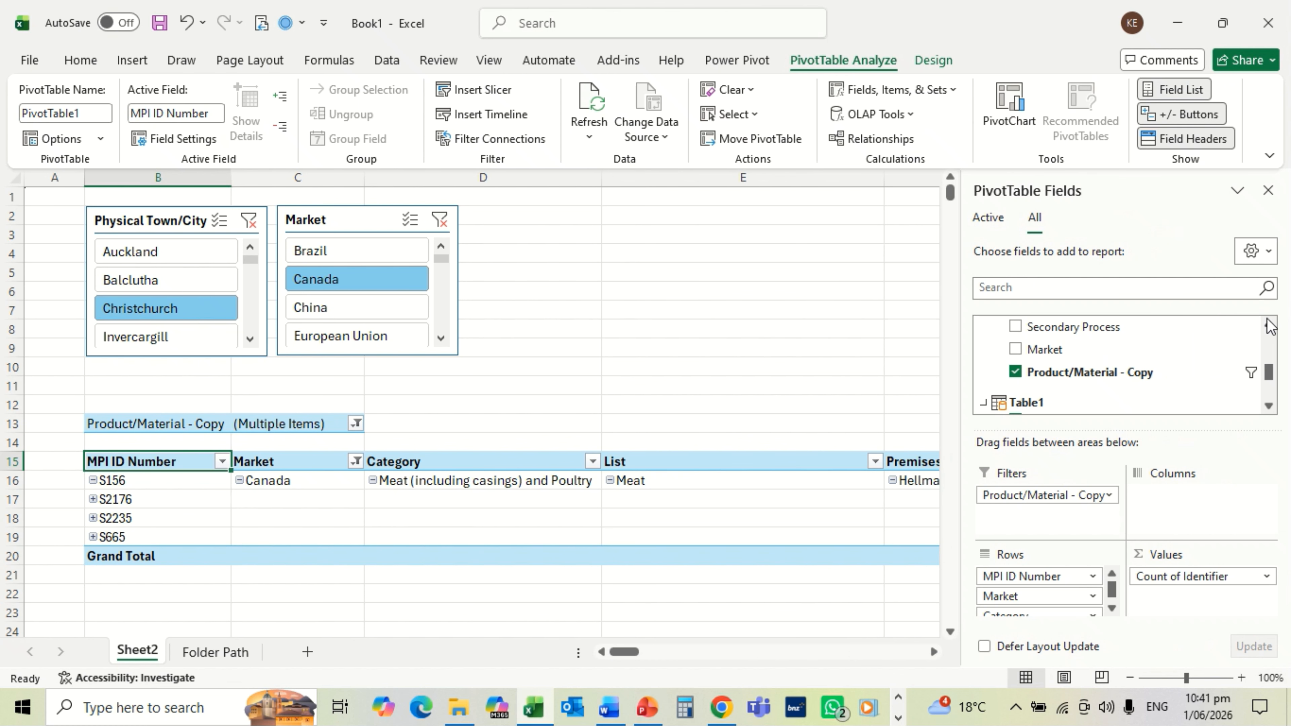
{"action": "left_click", "coordinate": [1269, 325]}
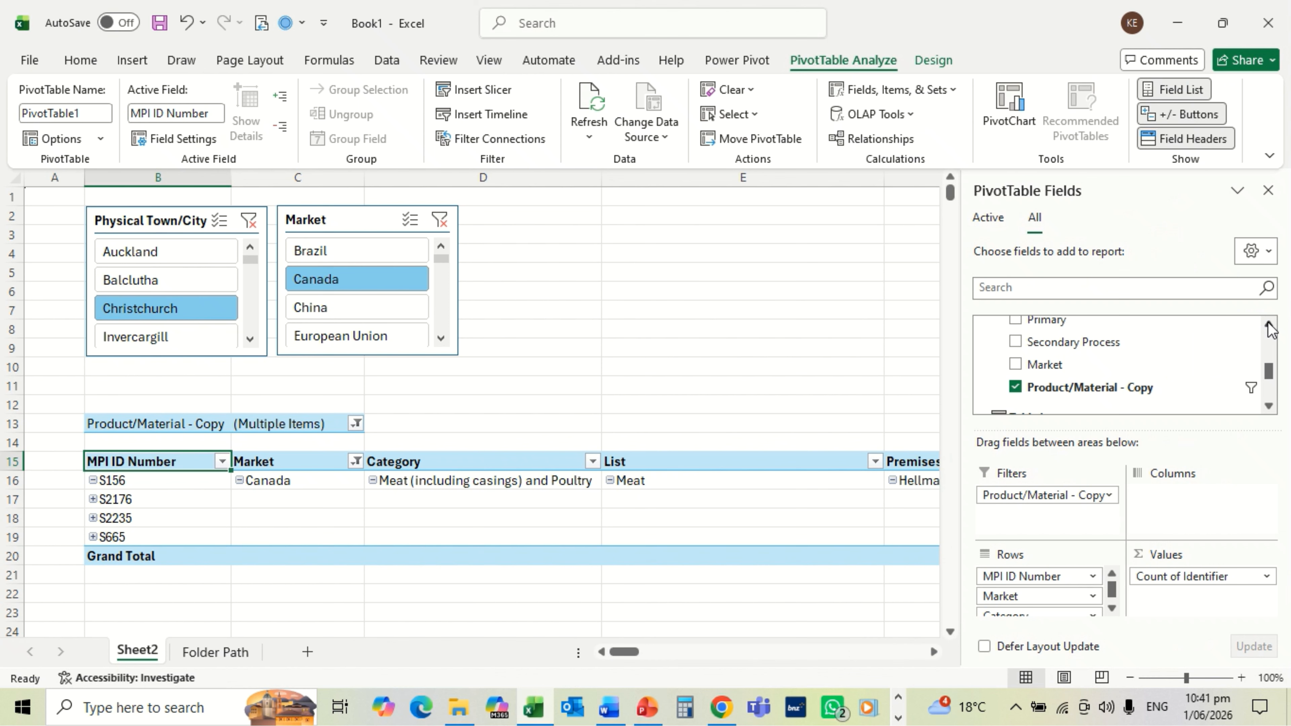
{"action": "left_click", "coordinate": [1269, 327]}
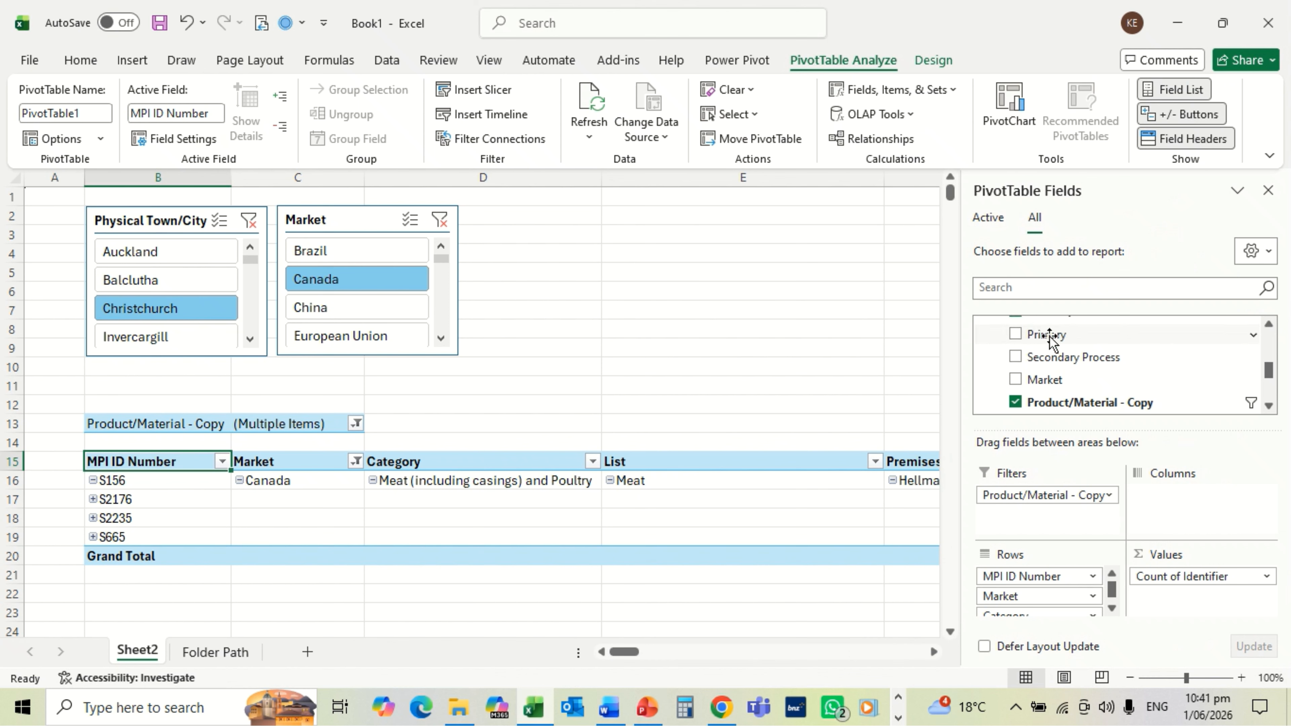
{"action": "left_click_drag", "start_coordinate": [1048, 338], "coordinate": [1024, 516]}
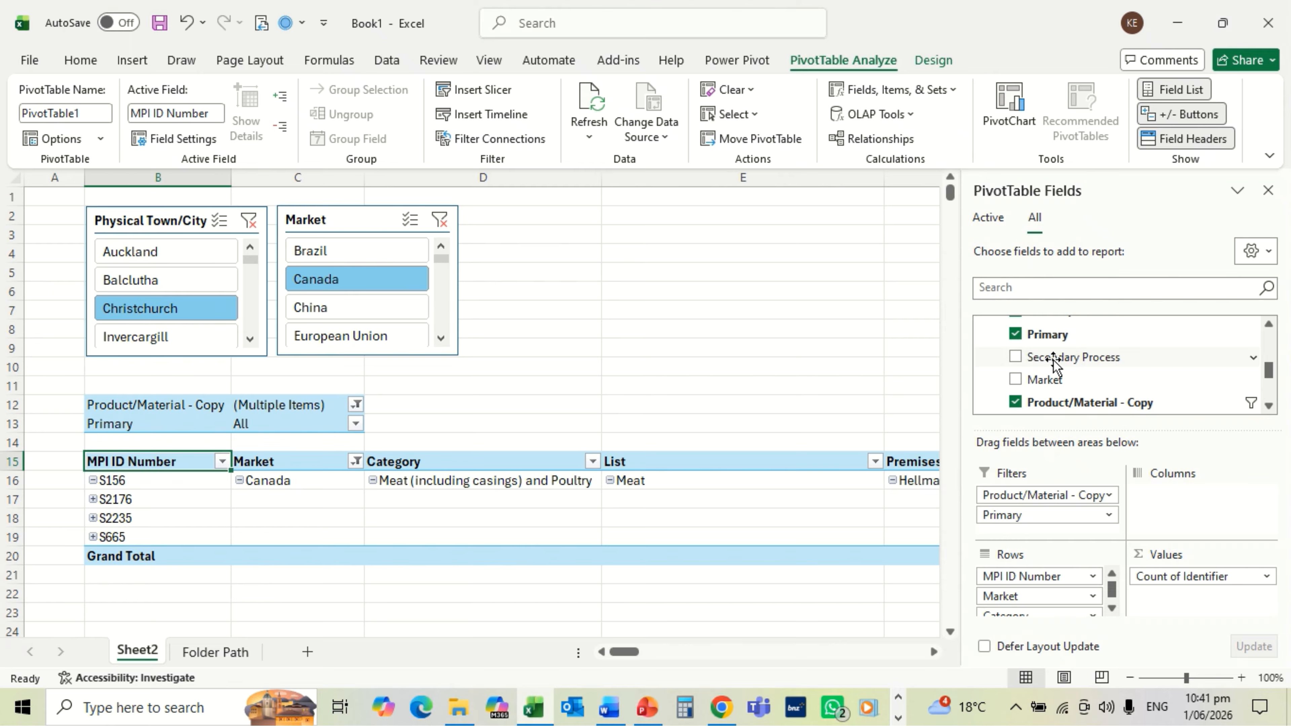
{"action": "left_click_drag", "start_coordinate": [1055, 362], "coordinate": [1025, 531]}
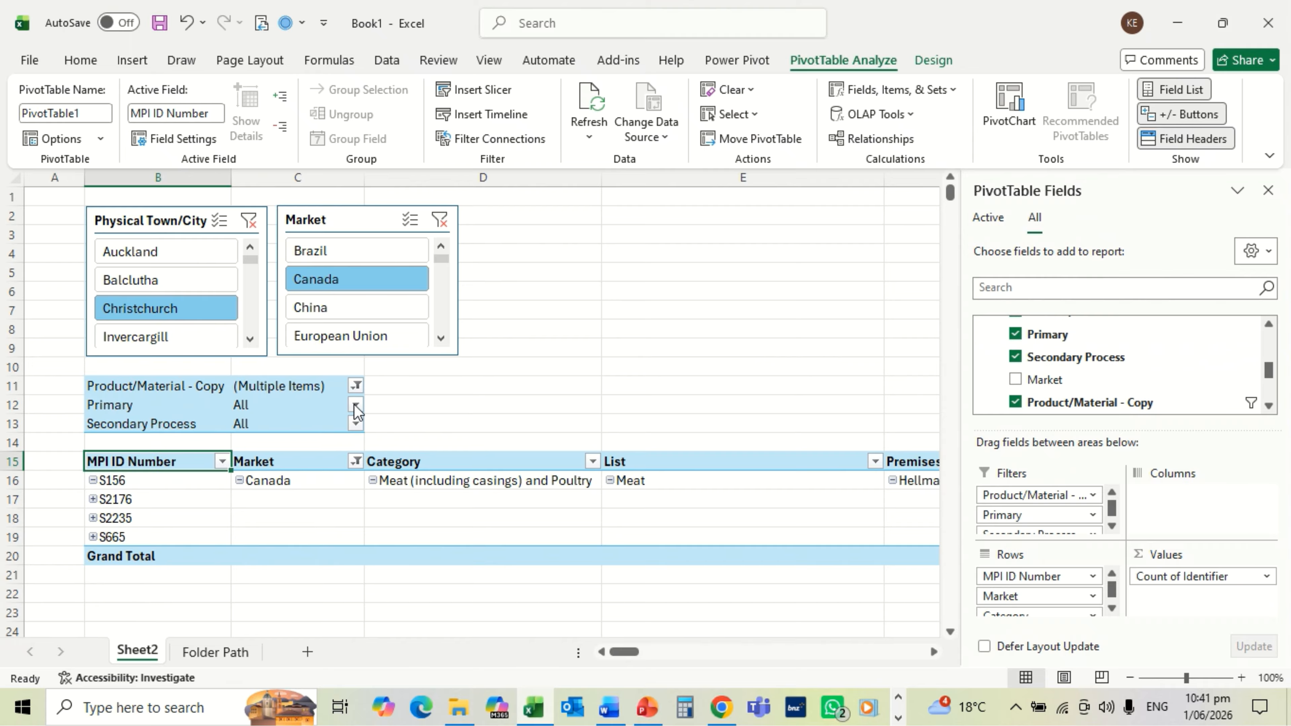
Step: Reset Product/Material - Copy to All, then try Primary searches for refrigerated storage and candling
{"action": "left_click", "coordinate": [357, 386]}
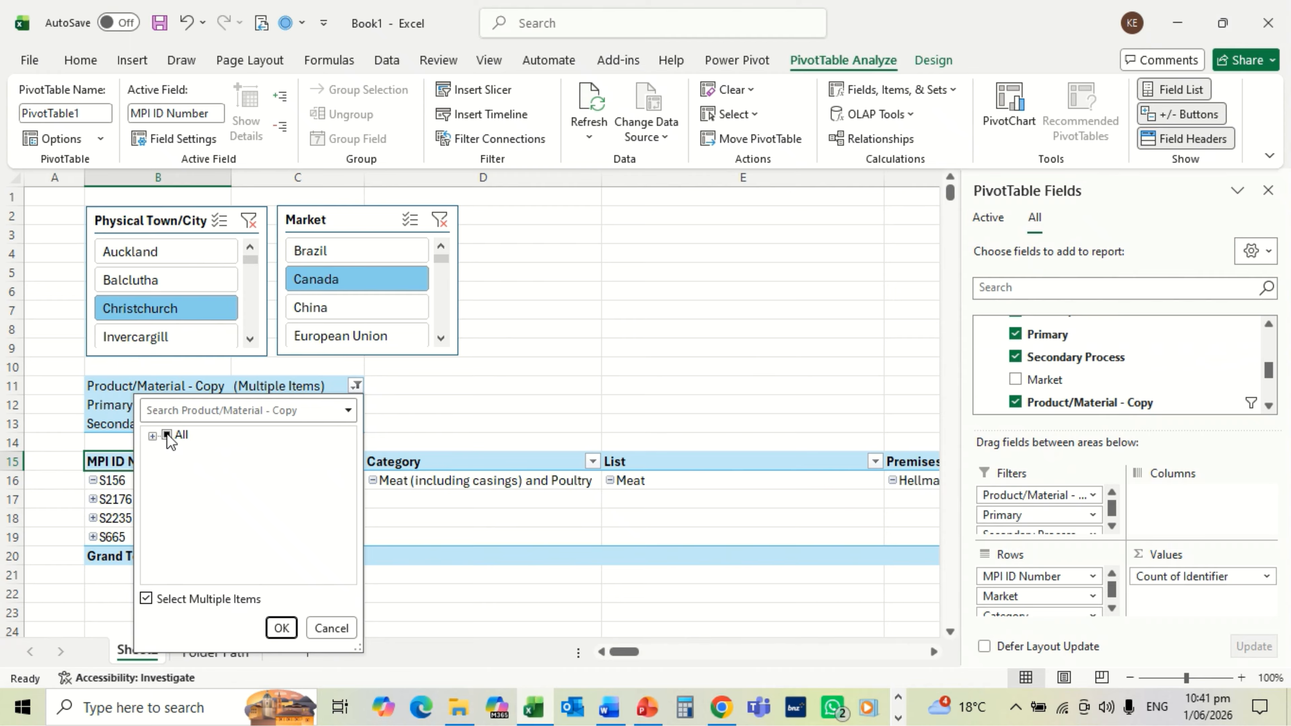
{"action": "left_click", "coordinate": [275, 630]}
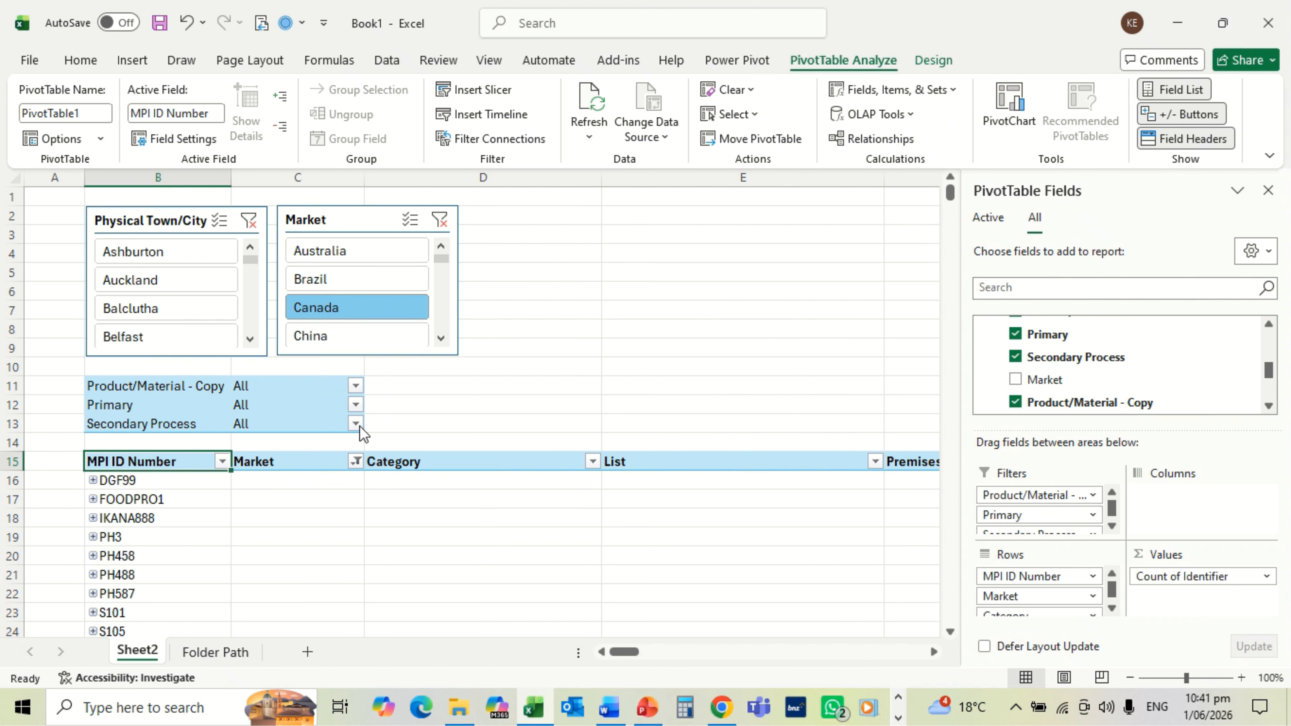
{"action": "left_click", "coordinate": [356, 406]}
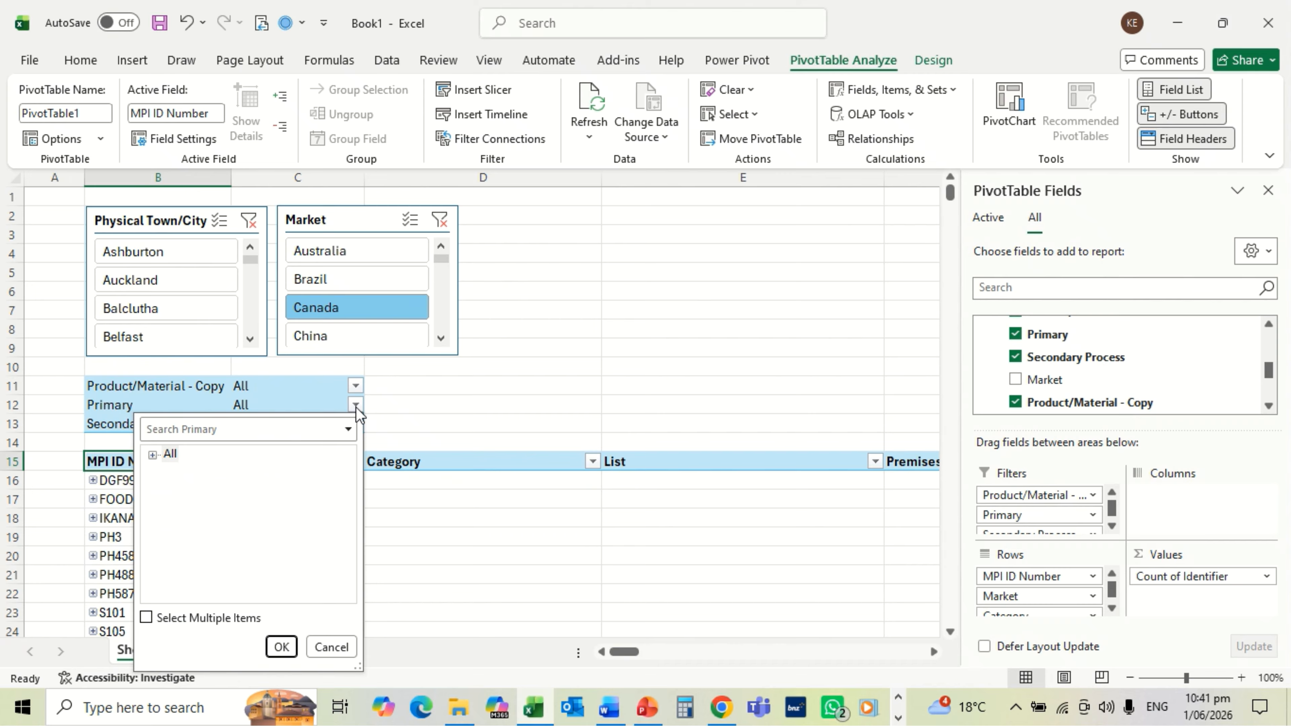
{"action": "left_click", "coordinate": [146, 618]}
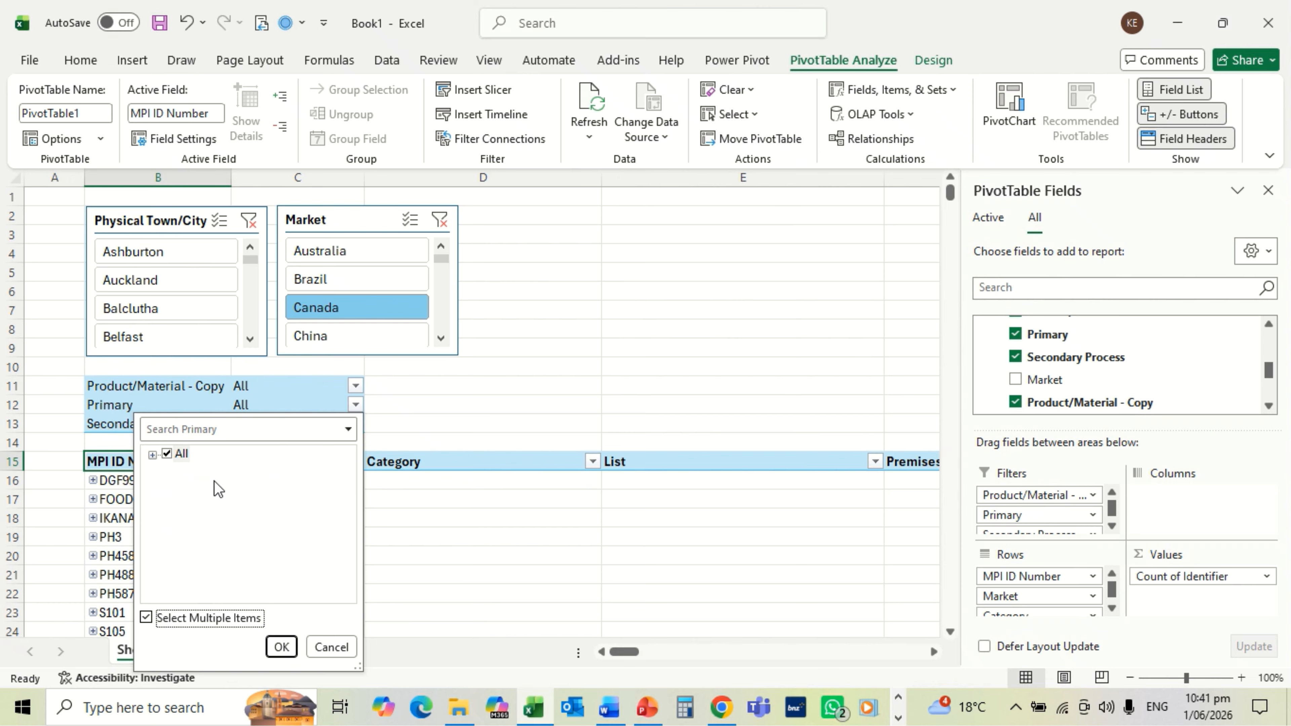
{"action": "left_click", "coordinate": [224, 427]}
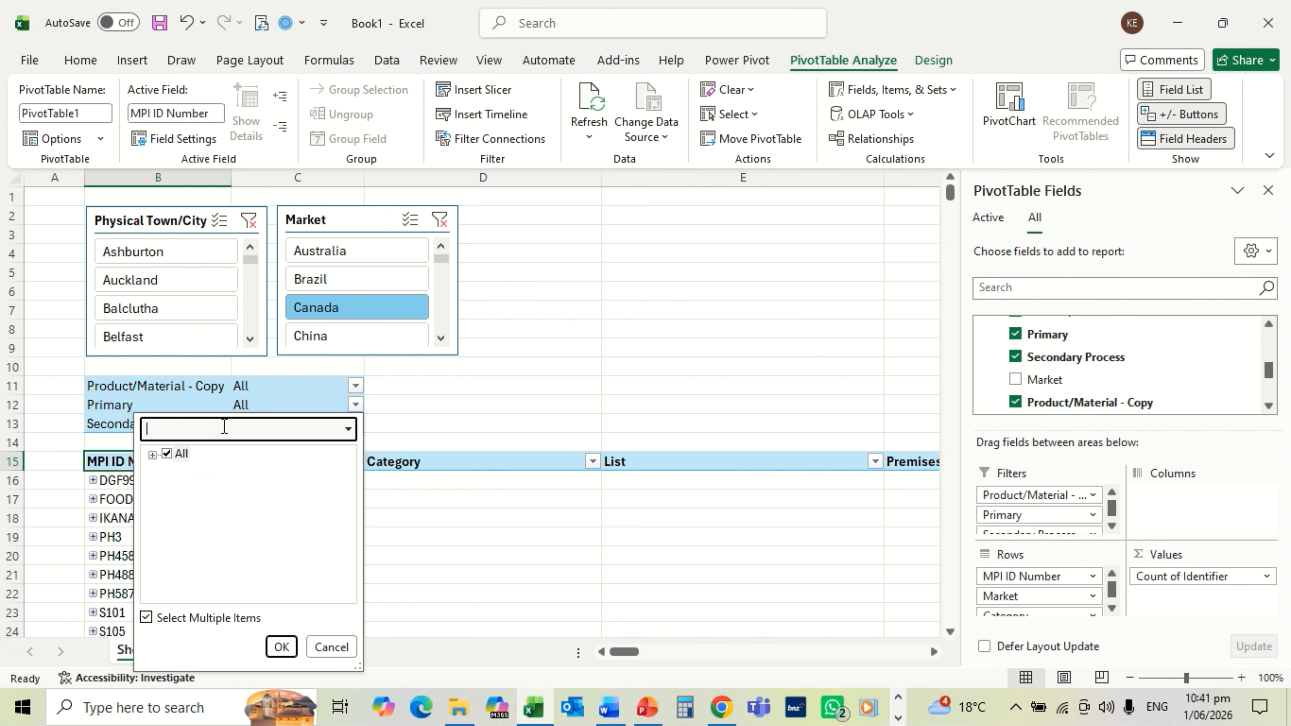
{"action": "type", "text": "refr"}
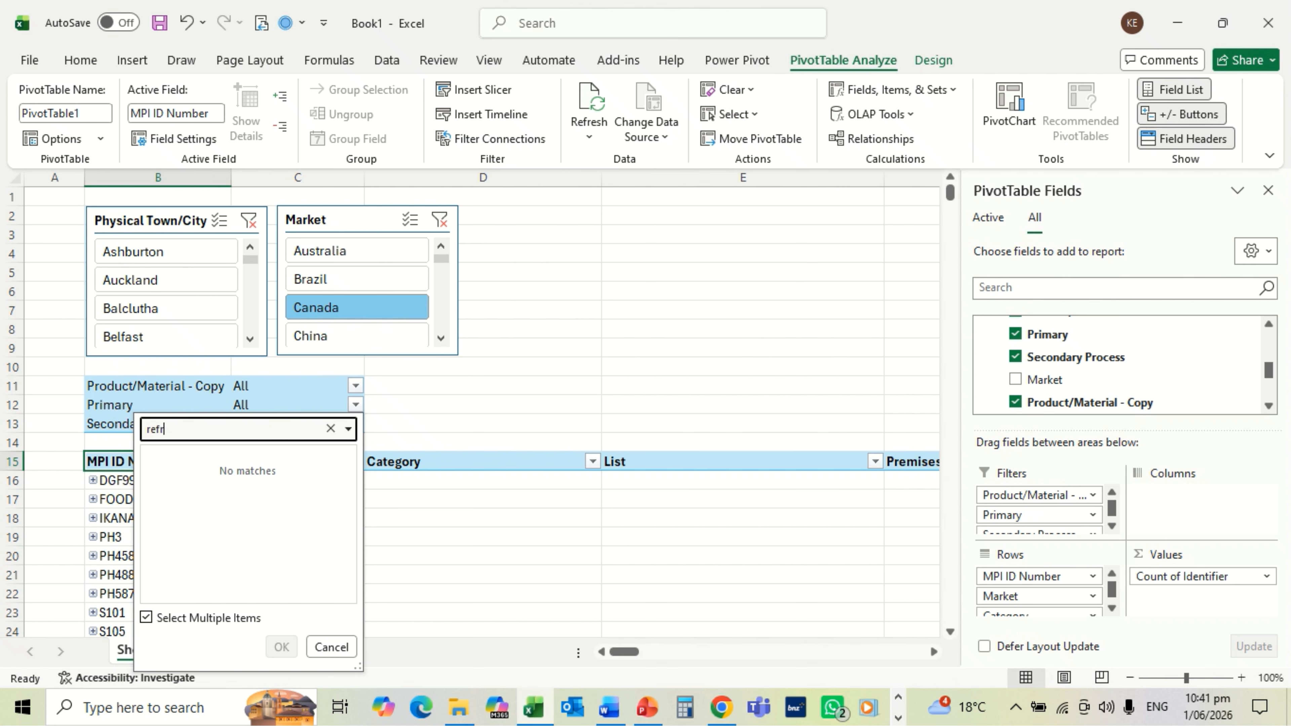
{"action": "type", "text": "igira"}
{"action": "key", "text": "BackSpace"}
{"action": "type", "text": "ed storag"}
{"action": "key", "text": "BackSpace"}
{"action": "key", "text": "BackSpace"}
{"action": "key", "text": "BackSpace"}
{"action": "key", "text": "BackSpace"}
{"action": "key", "text": "BackSpace"}
{"action": "key", "text": "BackSpace"}
{"action": "key", "text": "BackSpace"}
{"action": "key", "text": "BackSpace"}
{"action": "key", "text": "BackSpace"}
{"action": "key", "text": "BackSpace"}
{"action": "key", "text": "BackSpace"}
{"action": "key", "text": "BackSpace"}
{"action": "key", "text": "BackSpace"}
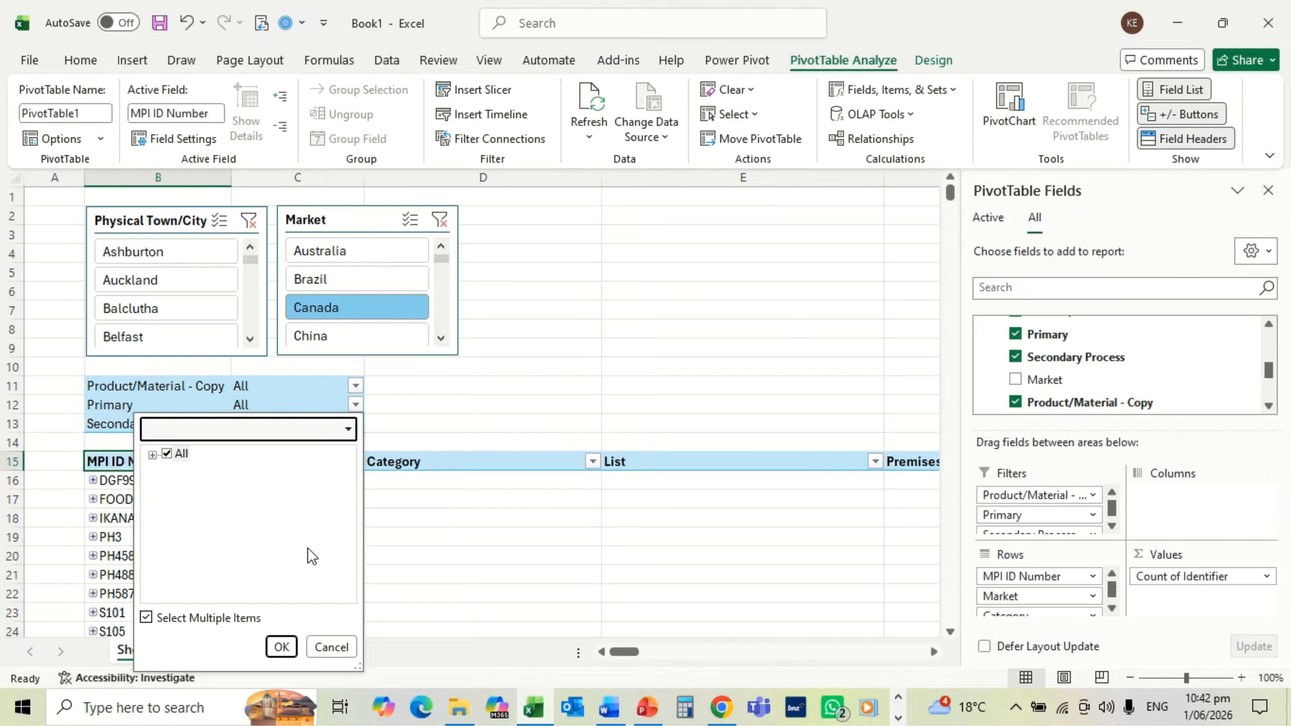
{"action": "type", "text": "candling"}
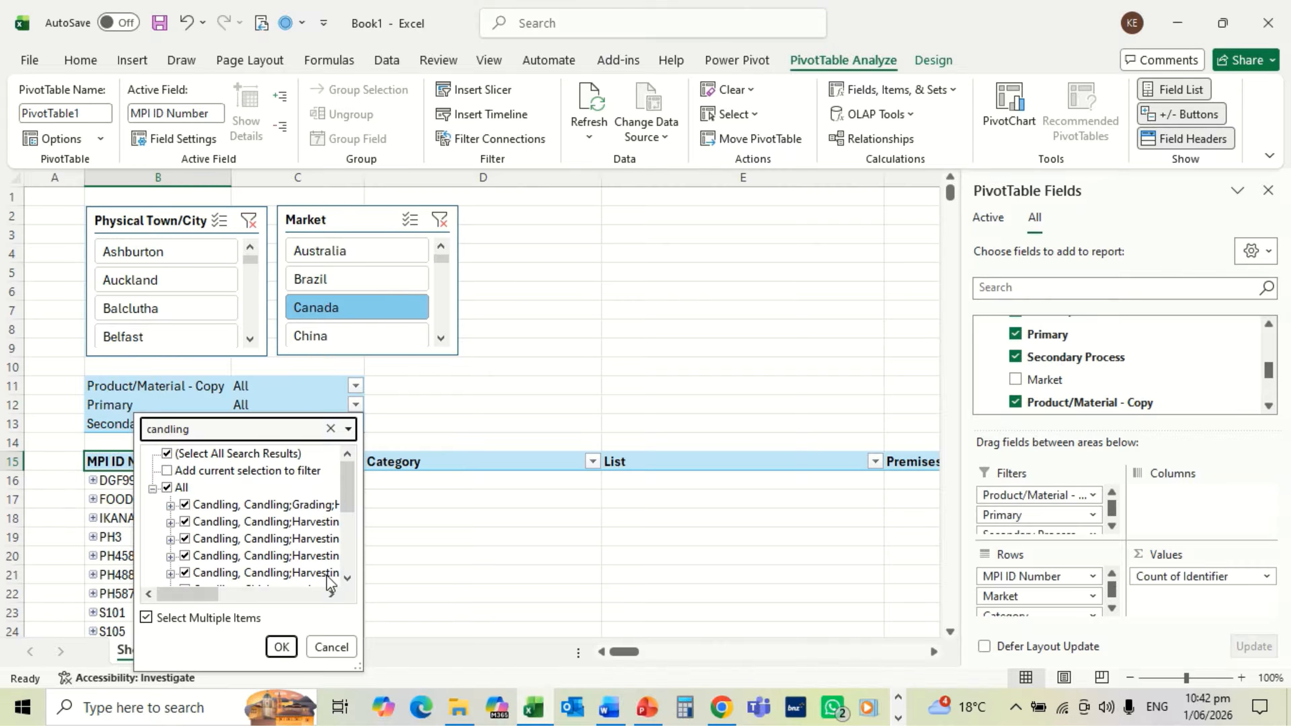
{"action": "left_click", "coordinate": [281, 647]}
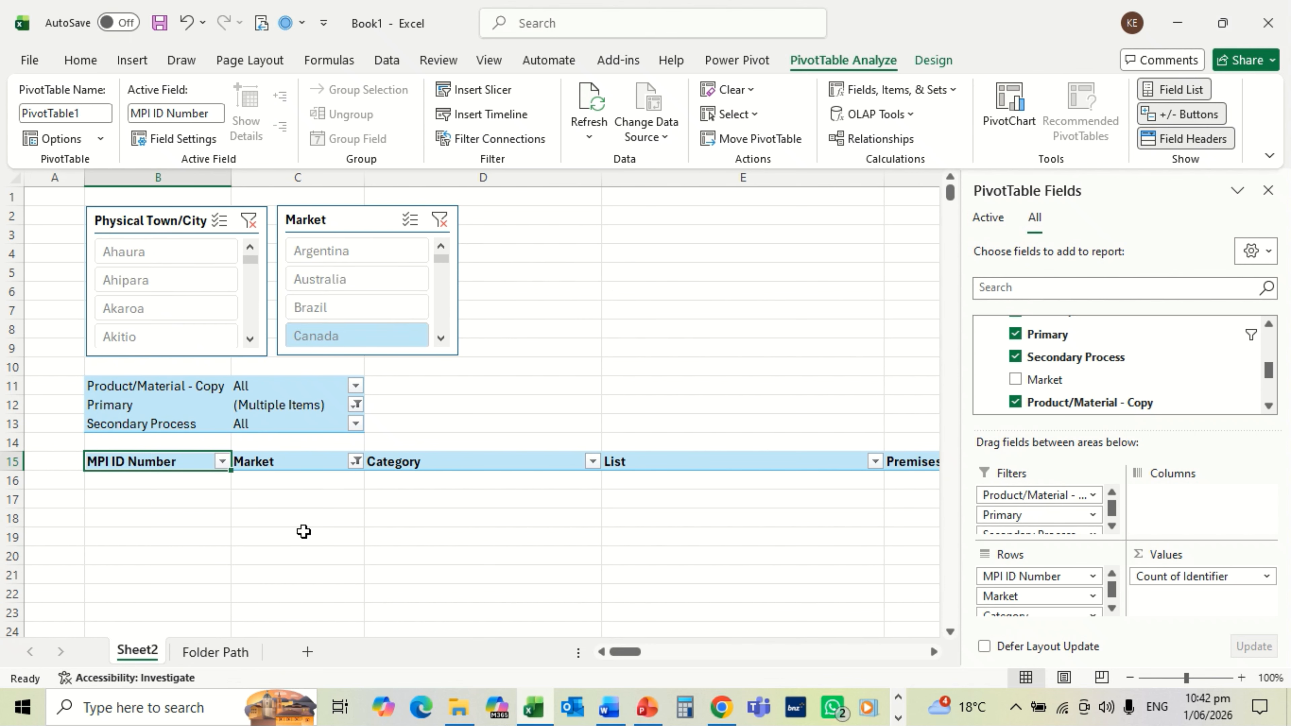
Step: Filter Primary to all items matching 'dressing', leaving only SPM135
{"action": "left_click", "coordinate": [357, 405]}
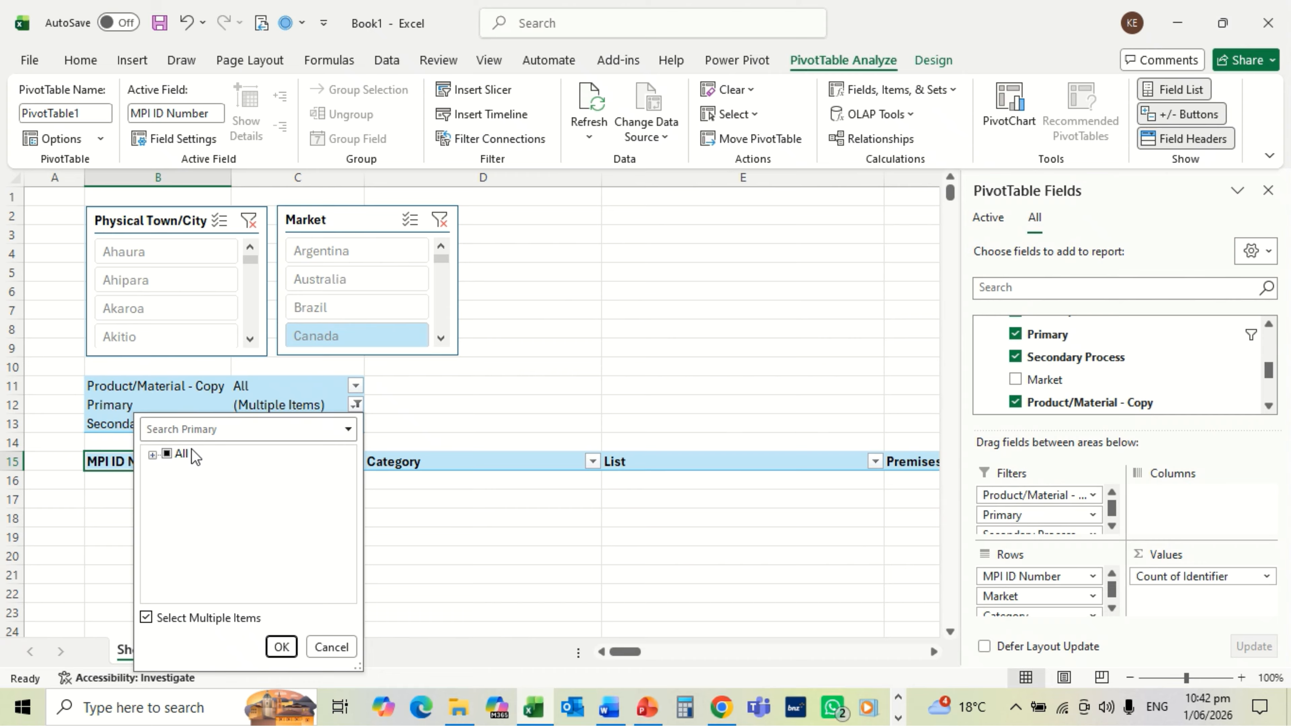
{"action": "left_click", "coordinate": [167, 454]}
{"action": "left_click", "coordinate": [290, 429]}
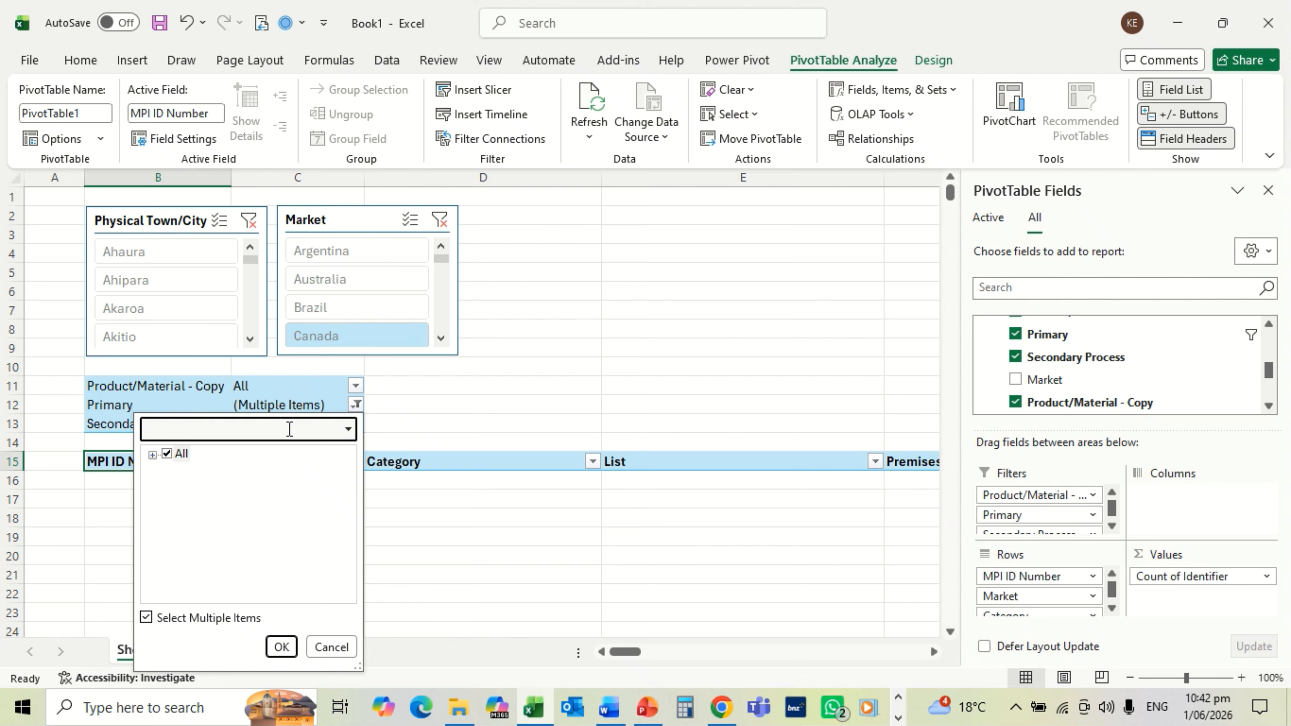
{"action": "type", "text": "dressing"}
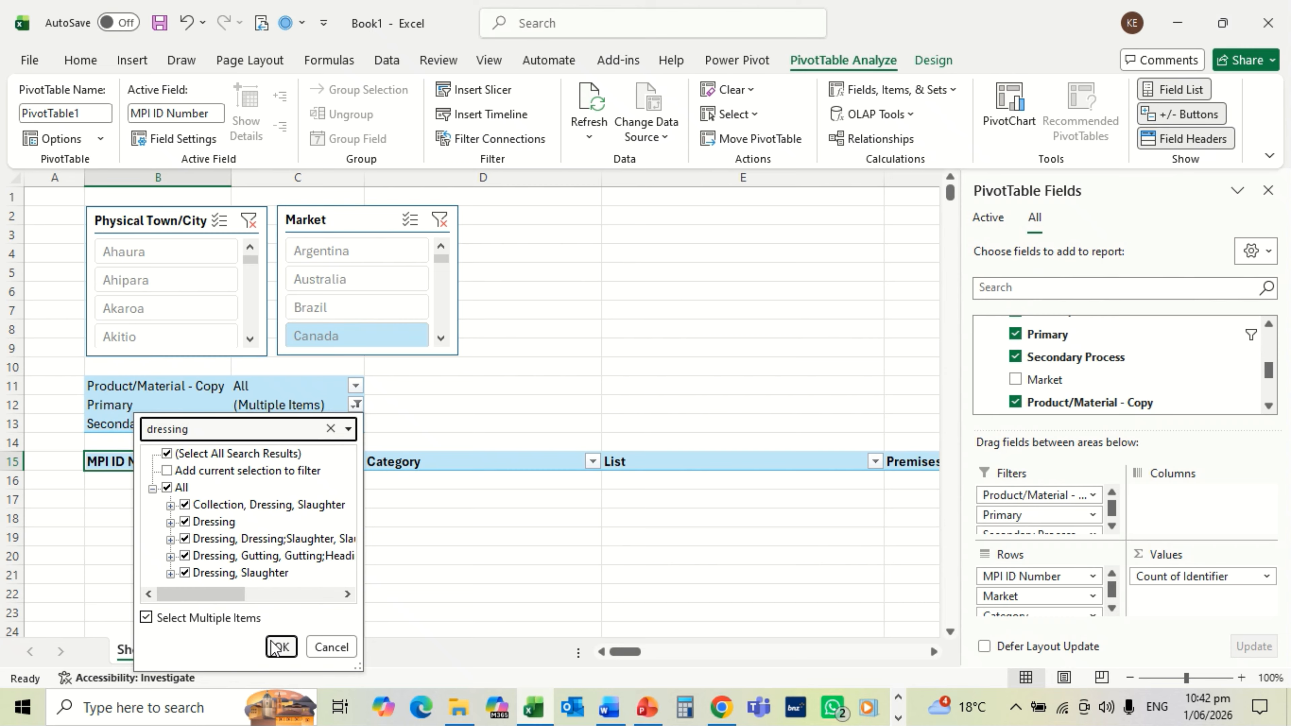
{"action": "left_click", "coordinate": [277, 648]}
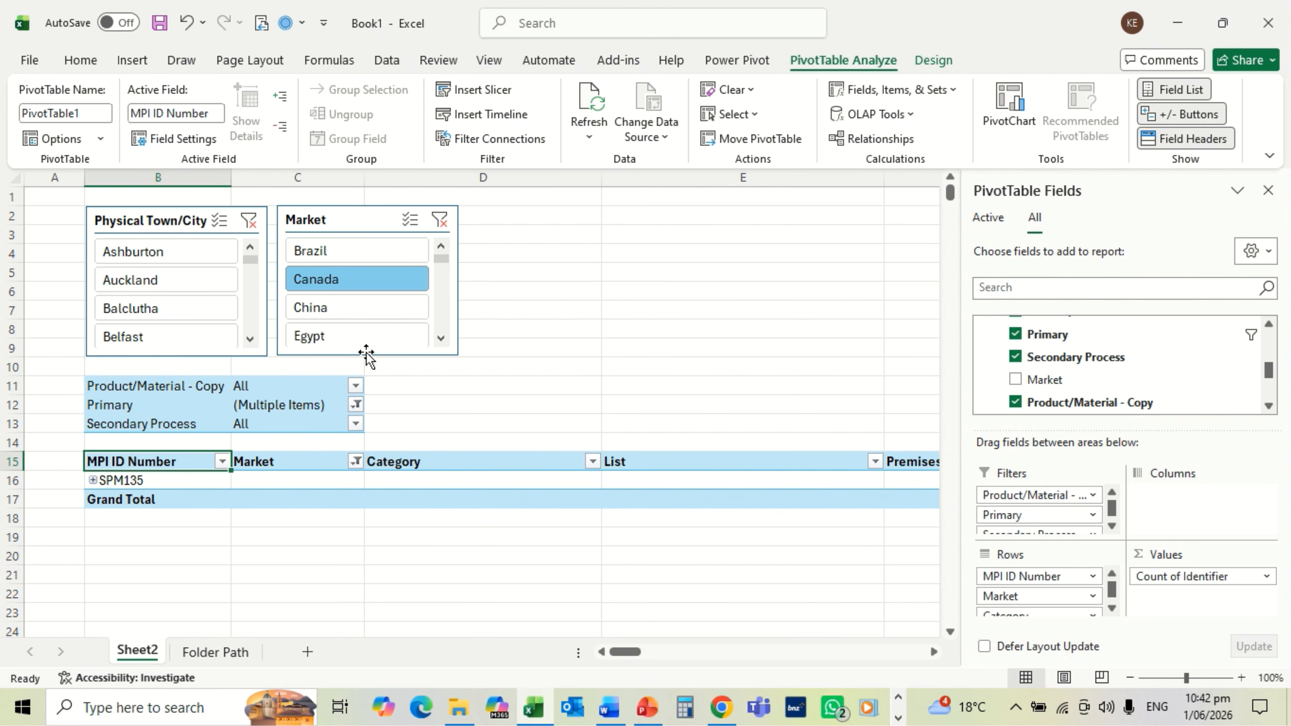
Step: Clear both slicers, then choose China in Market and Balclutha in Physical Town/City
{"action": "left_click", "coordinate": [440, 220]}
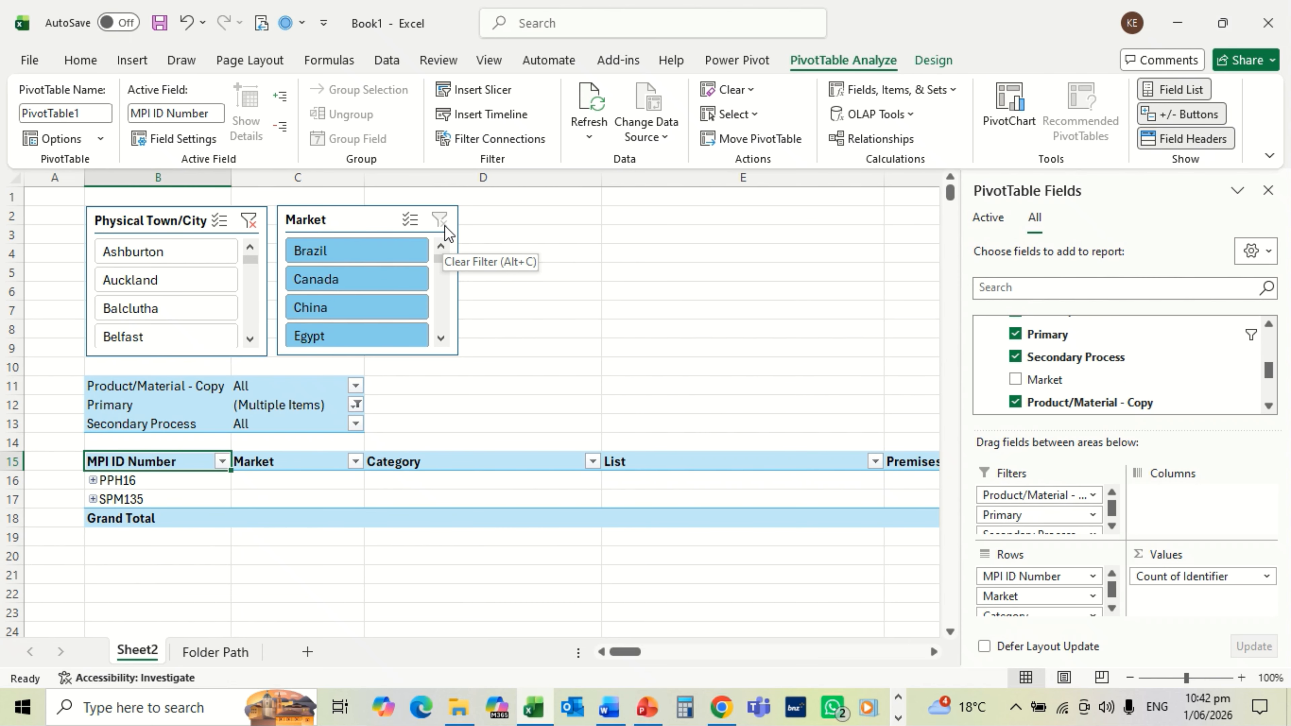
{"action": "left_click", "coordinate": [253, 223]}
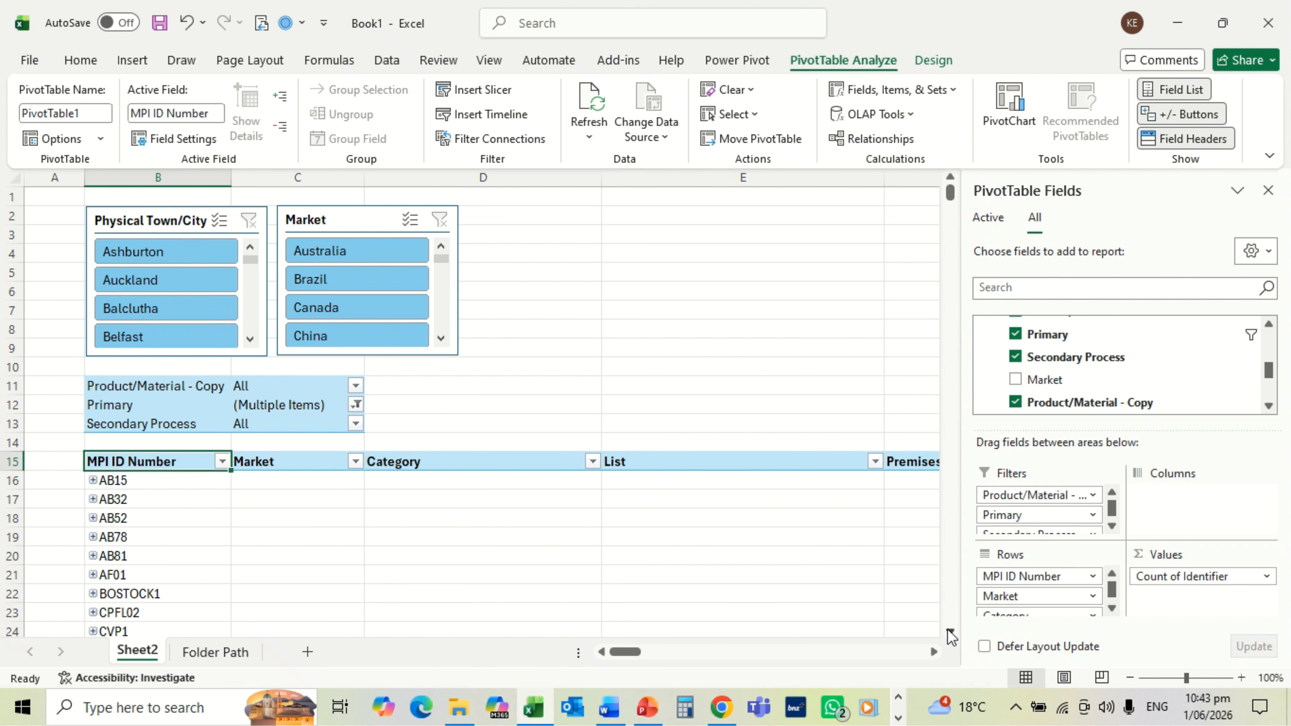
{"action": "scroll", "coordinate": [950, 633], "scroll_direction": "down", "scroll_amount": 1}
{"action": "scroll", "coordinate": [950, 633], "scroll_direction": "down", "scroll_amount": 2}
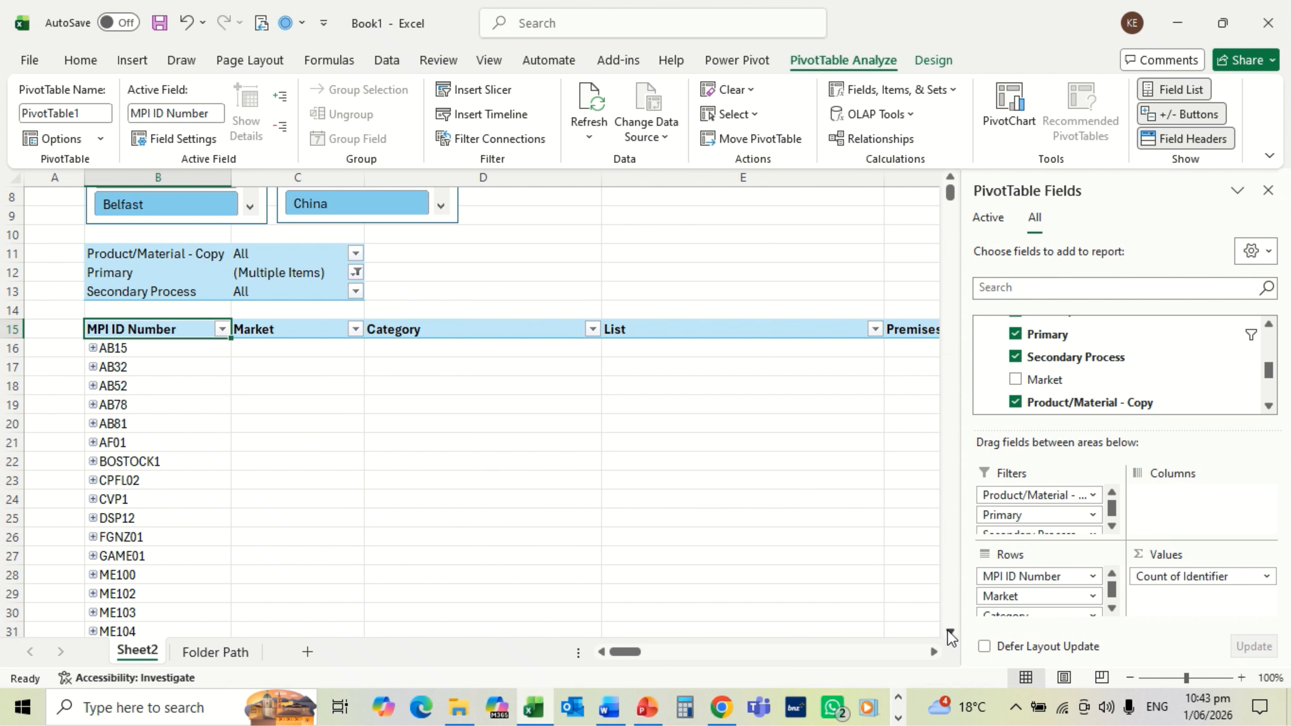
{"action": "scroll", "coordinate": [950, 633], "scroll_direction": "down", "scroll_amount": 2}
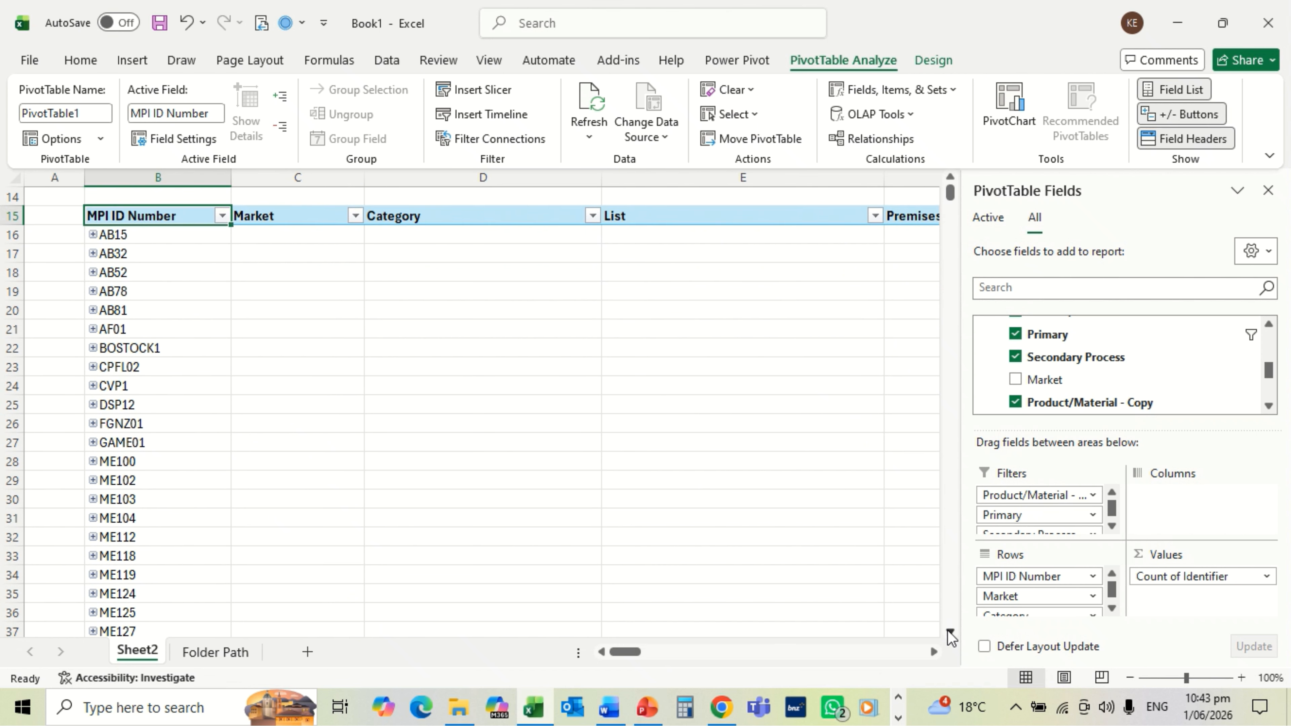
{"action": "scroll", "coordinate": [950, 633], "scroll_direction": "down", "scroll_amount": 6}
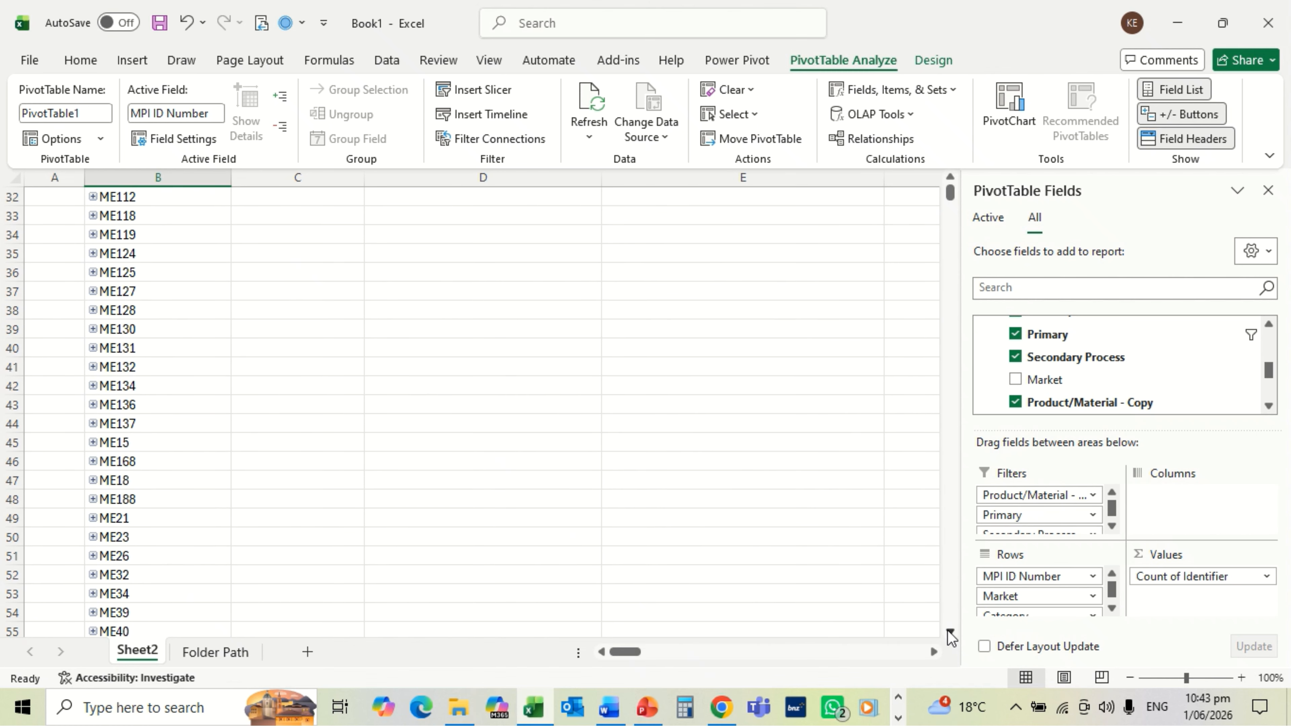
{"action": "left_click", "coordinate": [950, 633]}
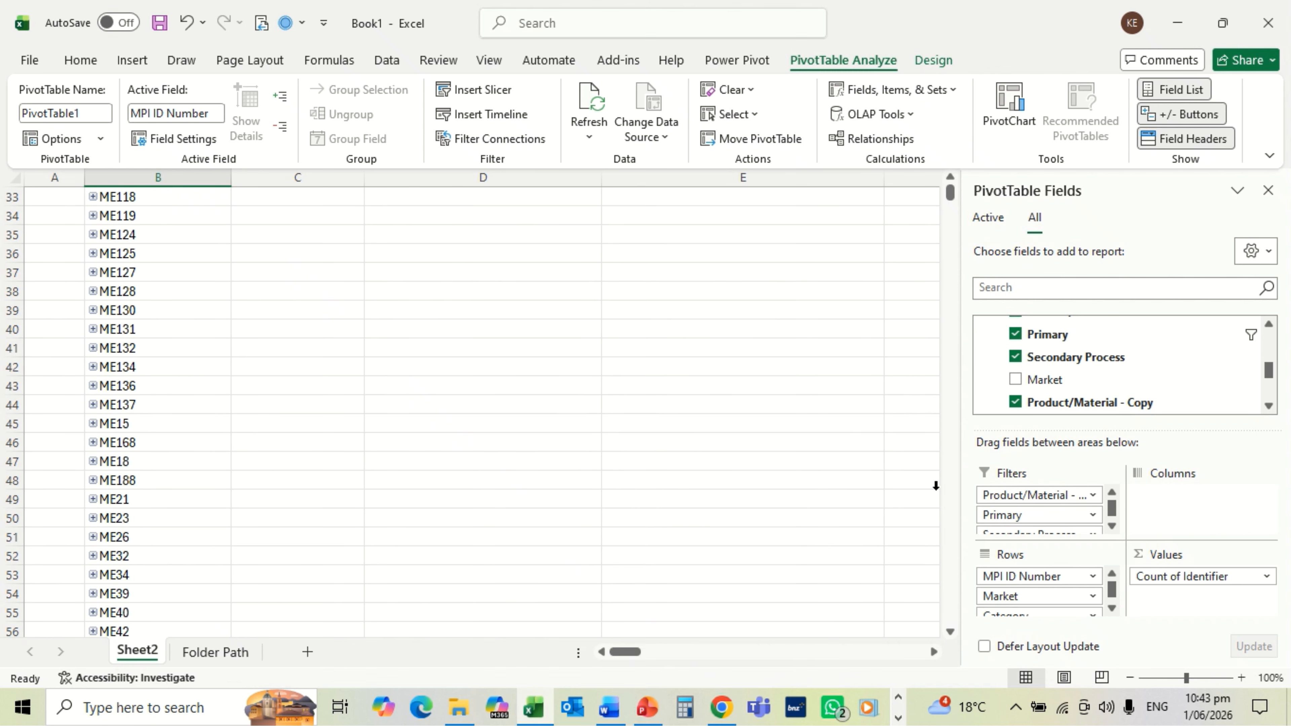
{"action": "left_click", "coordinate": [950, 179]}
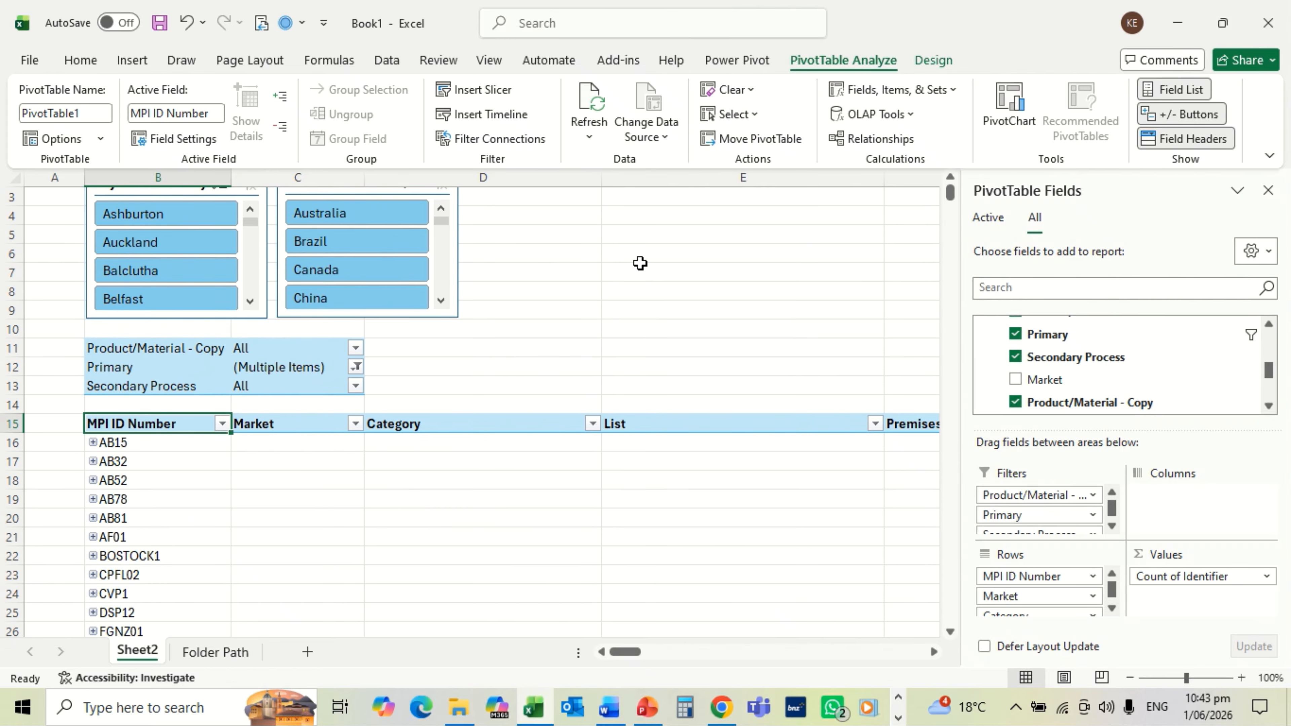
{"action": "left_click", "coordinate": [358, 297]}
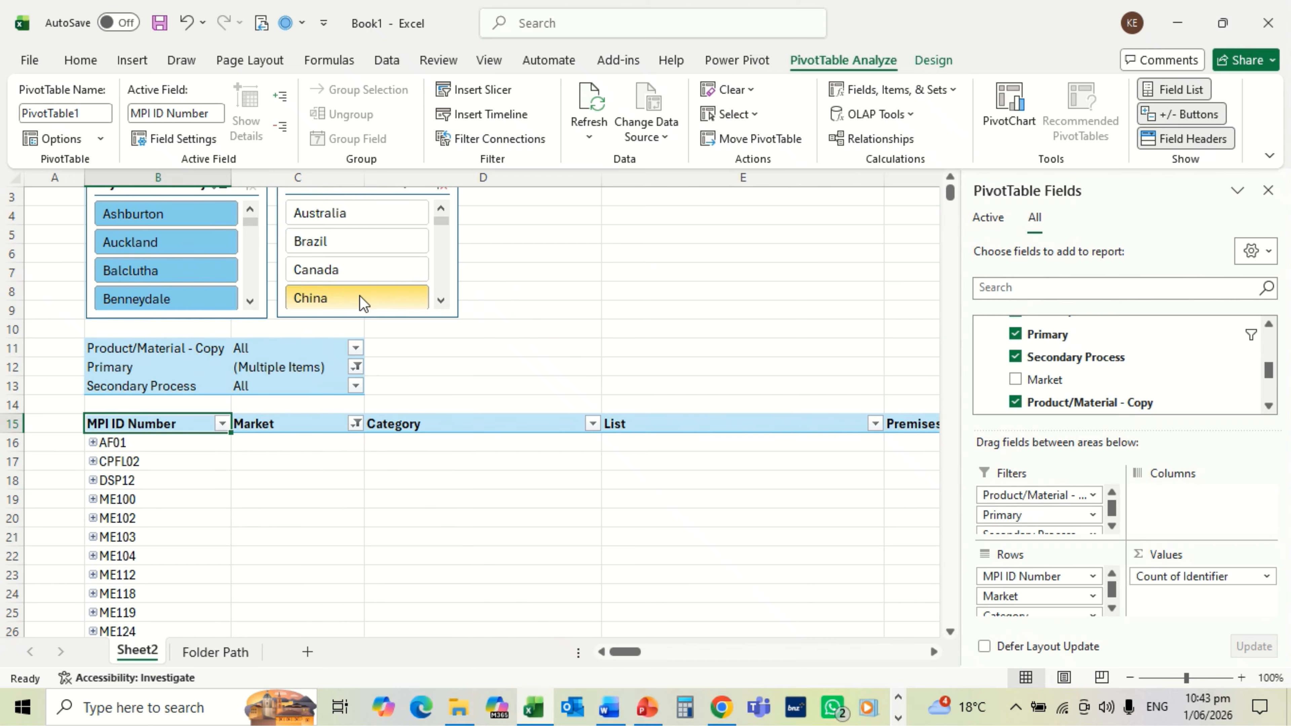
{"action": "left_click", "coordinate": [167, 277]}
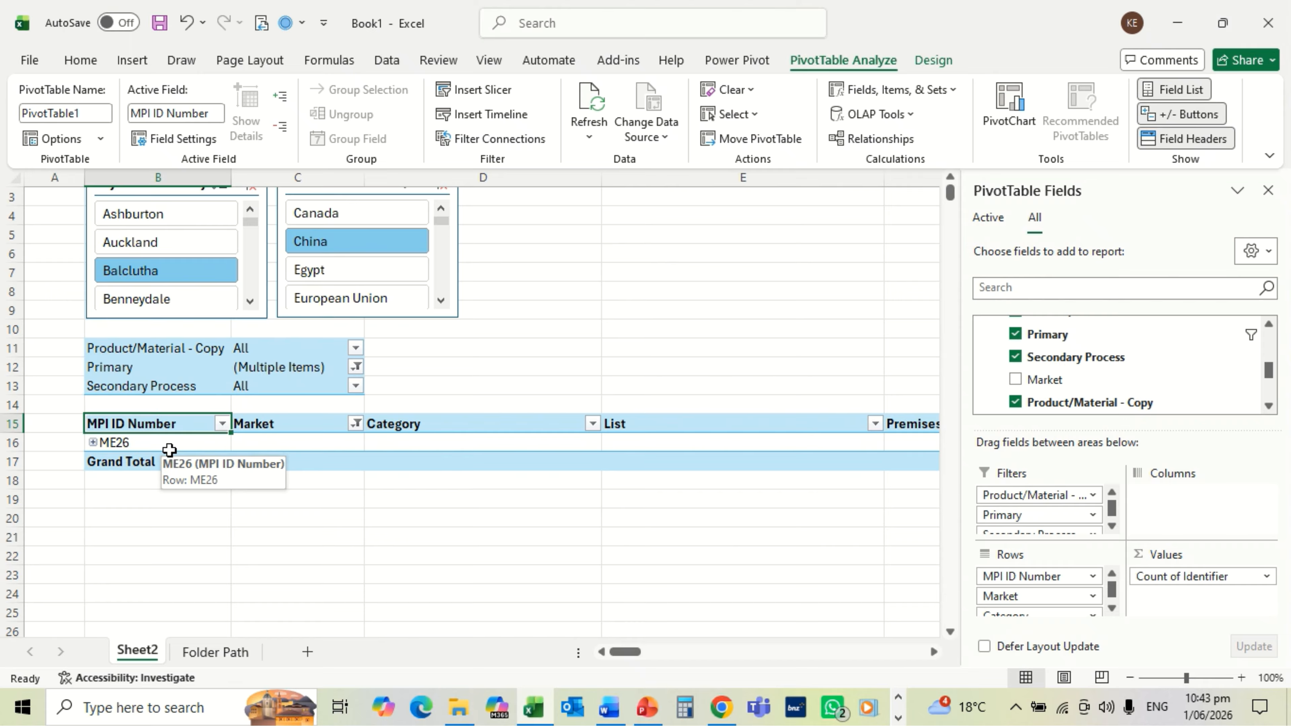
Step: Expand ME26 and scroll right through its China categories and lists
{"action": "left_click", "coordinate": [94, 442]}
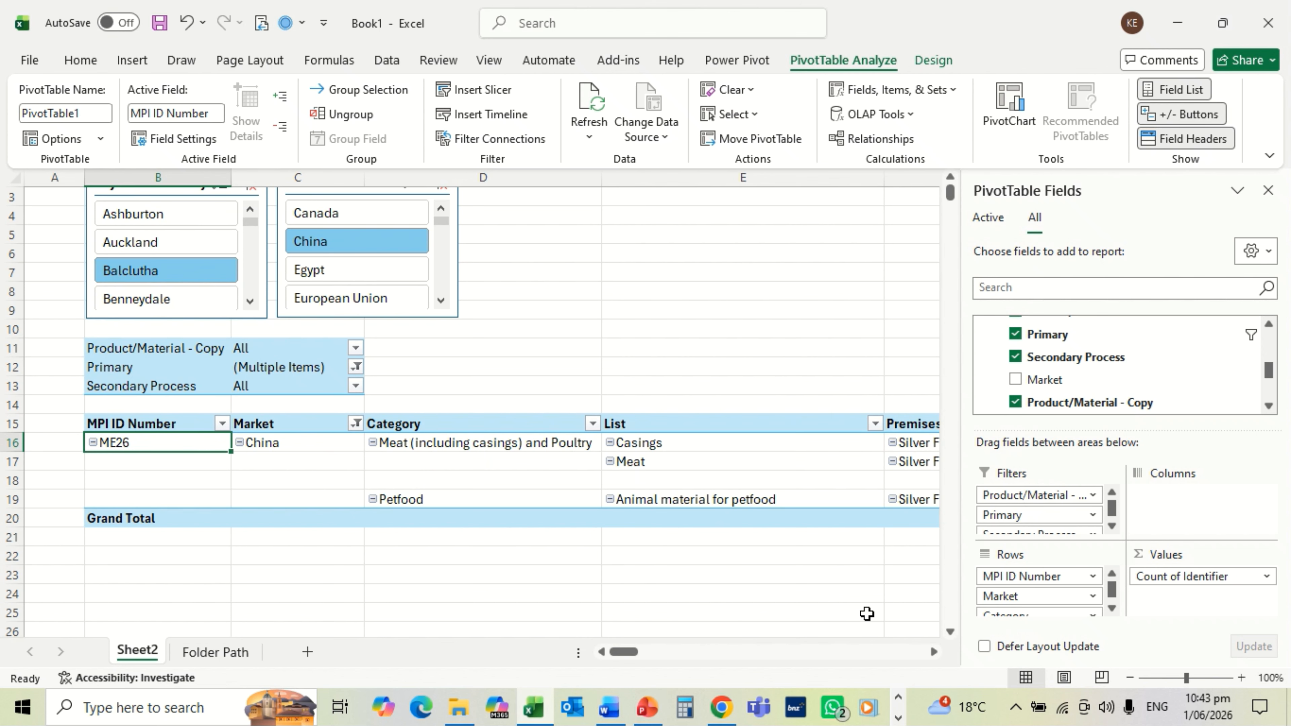
{"action": "left_click", "coordinate": [933, 653]}
{"action": "left_click", "coordinate": [933, 652]}
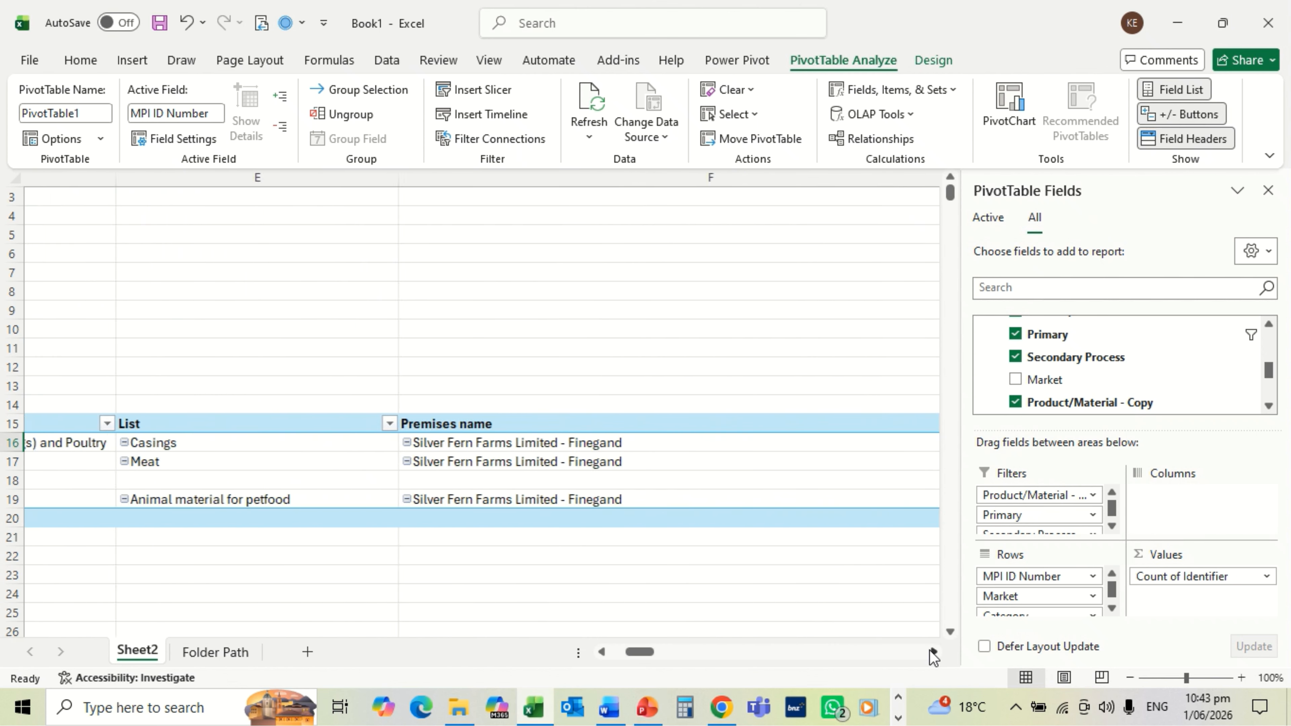
{"action": "left_click", "coordinate": [934, 652]}
{"action": "left_click", "coordinate": [934, 652]}
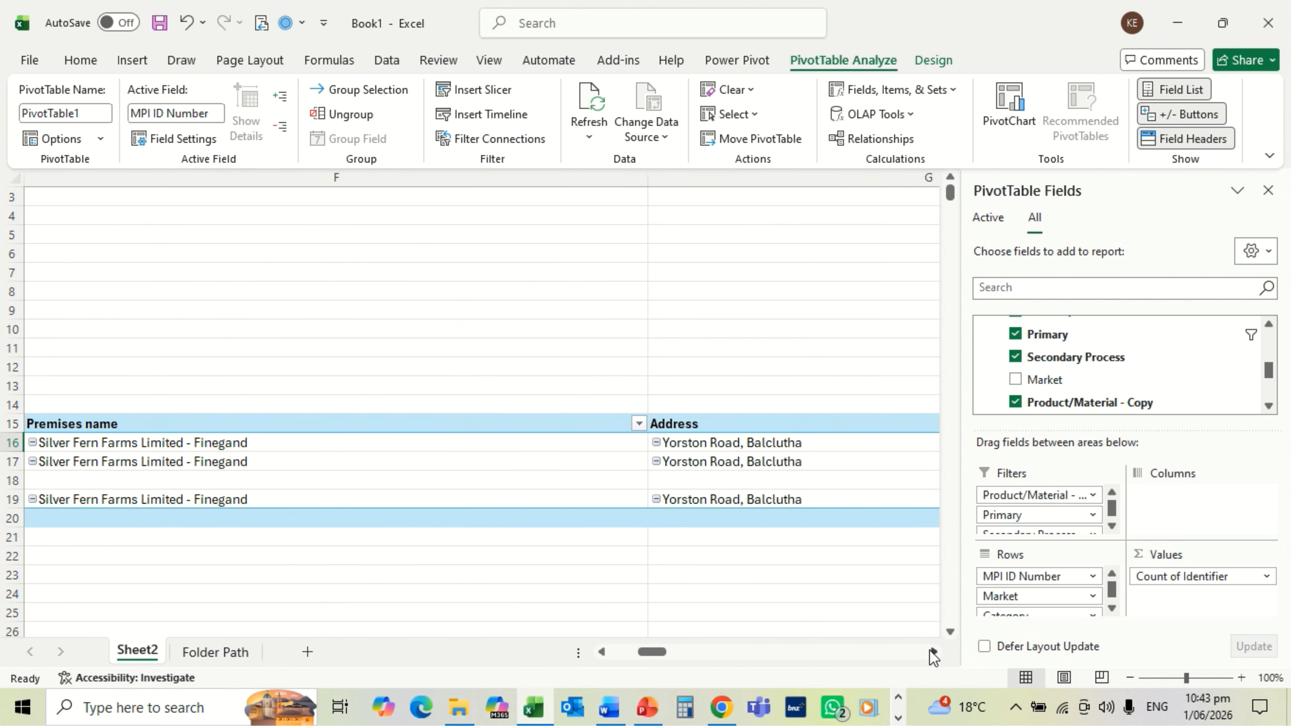
{"action": "left_click", "coordinate": [934, 653]}
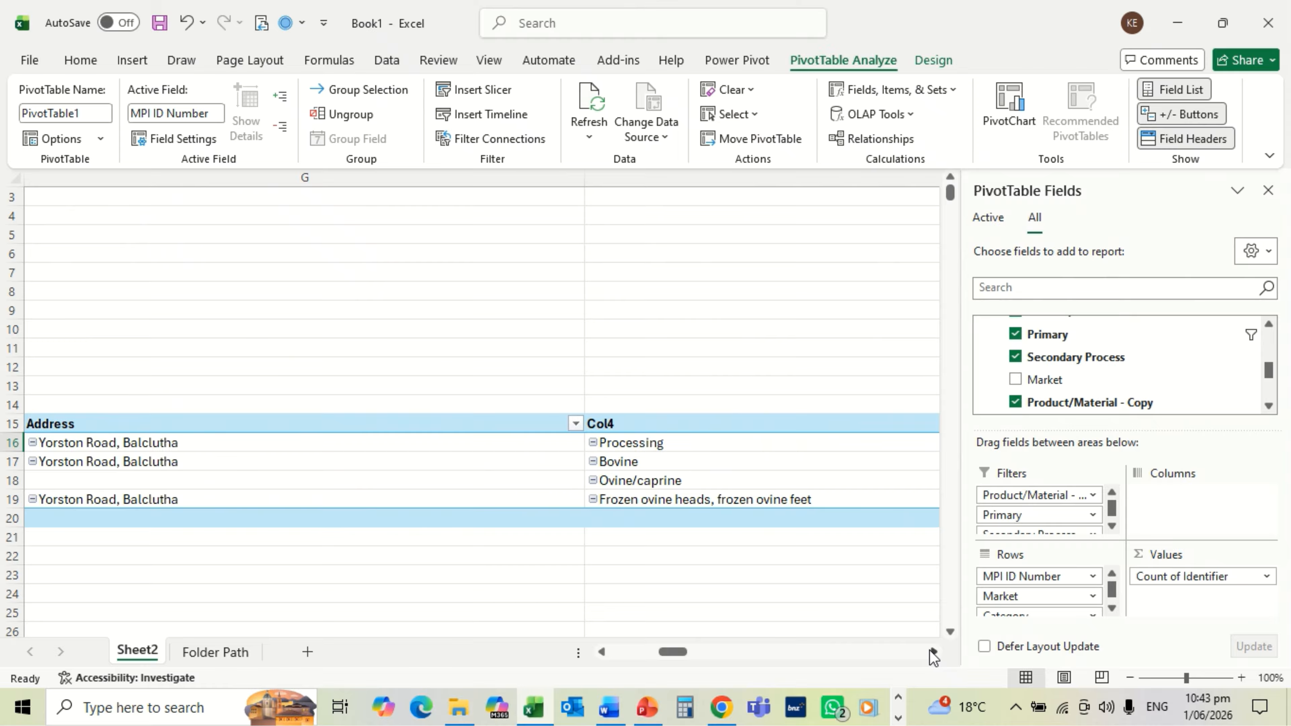
Step: Scroll on to the Silver Fern Farms Limited - Finegand premises and address, then back to column A
{"action": "left_click", "coordinate": [933, 652]}
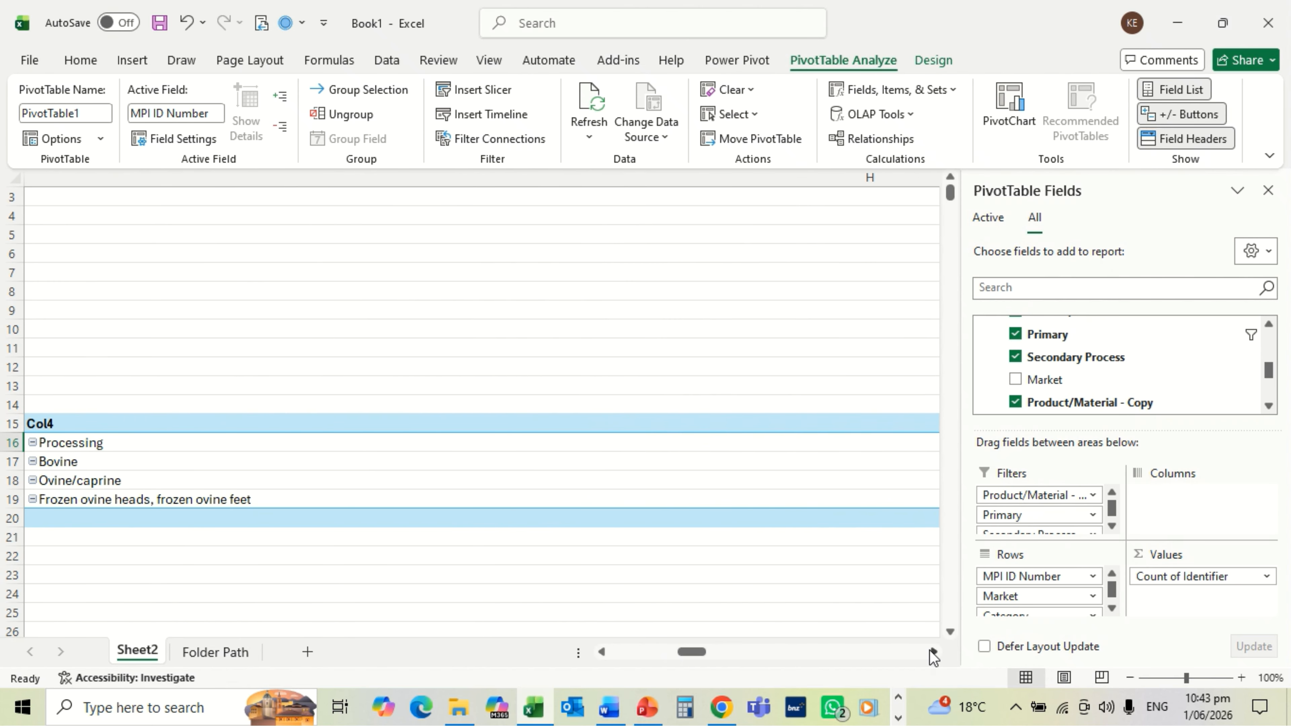
{"action": "left_click", "coordinate": [933, 652]}
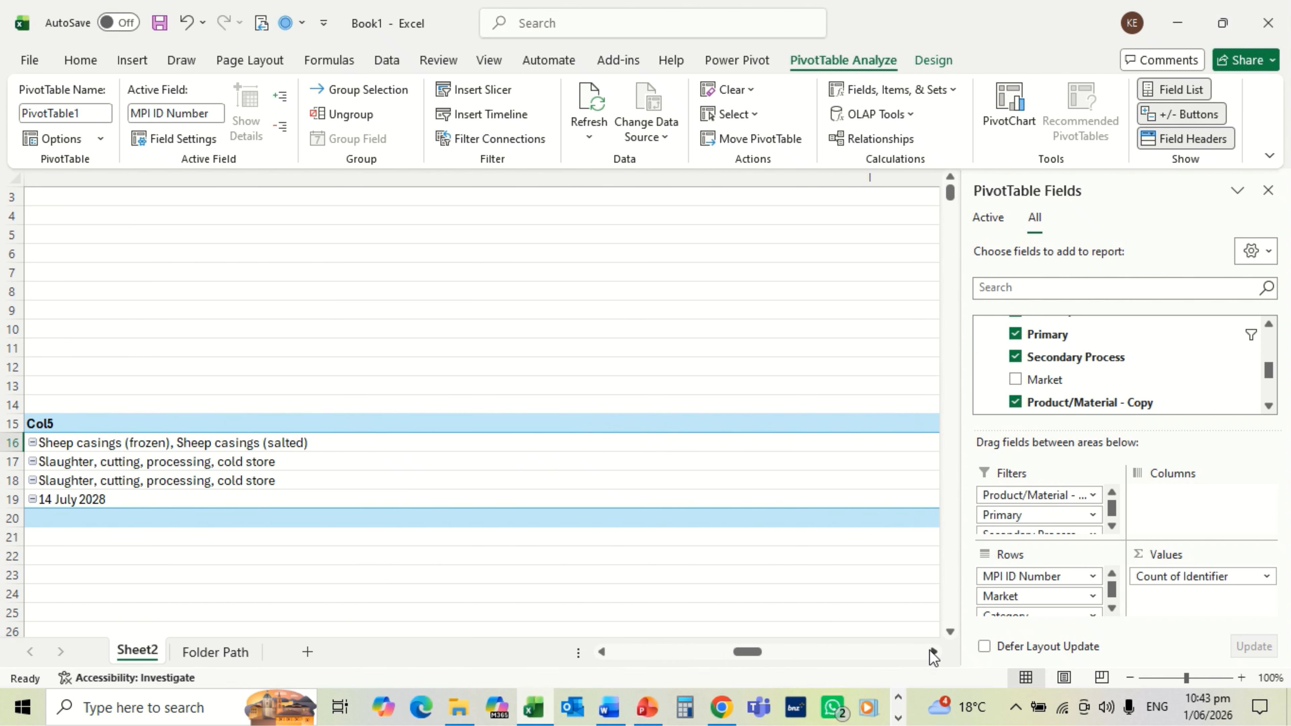
{"action": "left_click", "coordinate": [933, 652]}
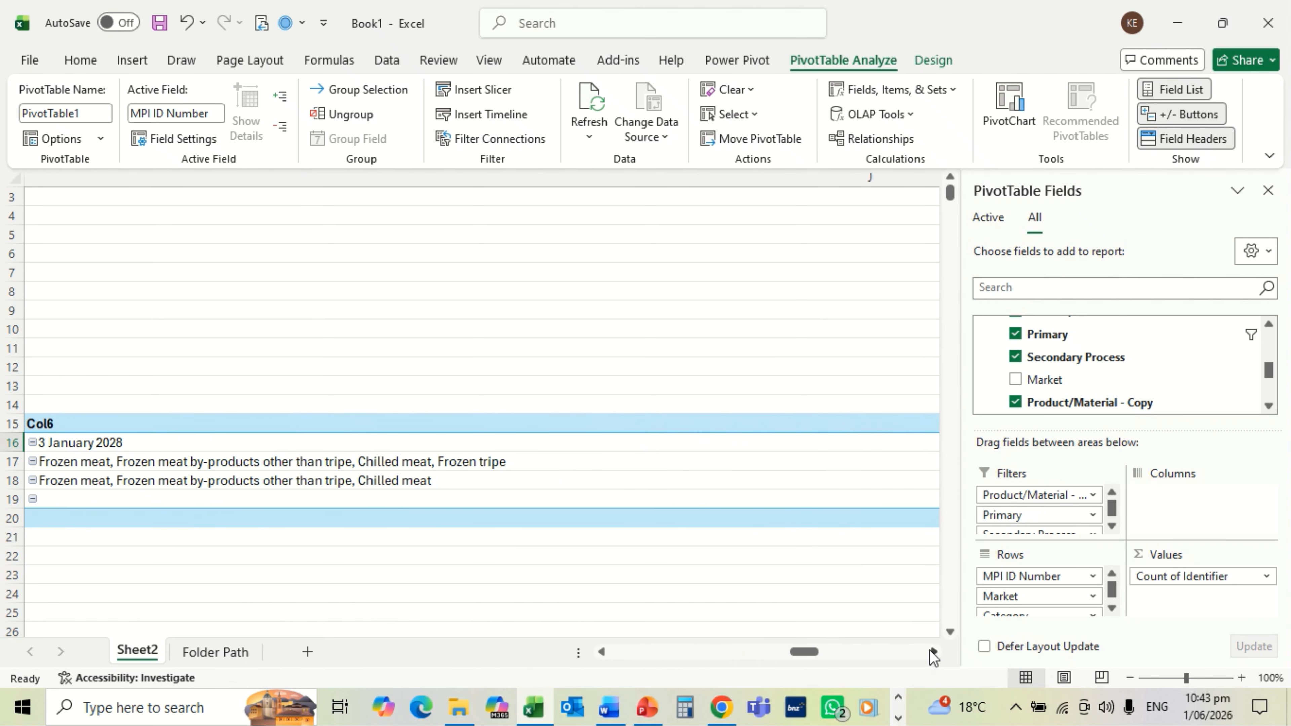
{"action": "left_click", "coordinate": [933, 653]}
{"action": "left_click", "coordinate": [933, 652]}
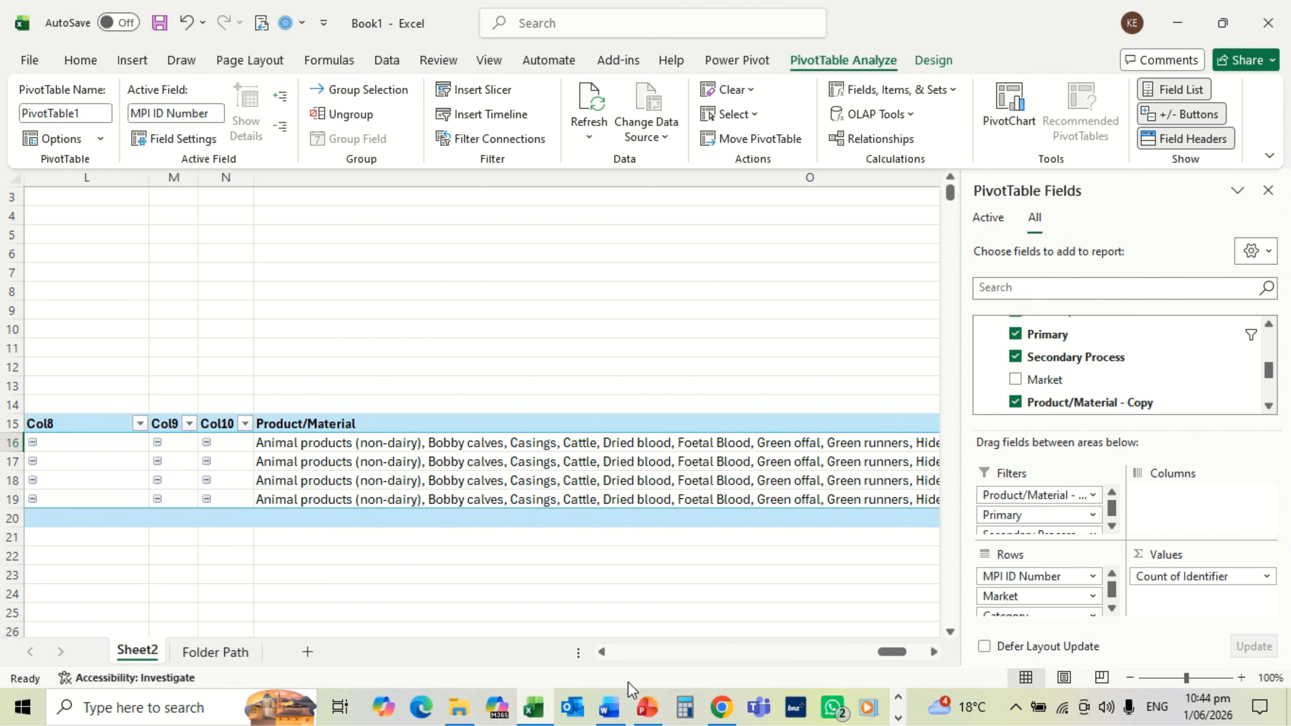
{"action": "left_click", "coordinate": [603, 652]}
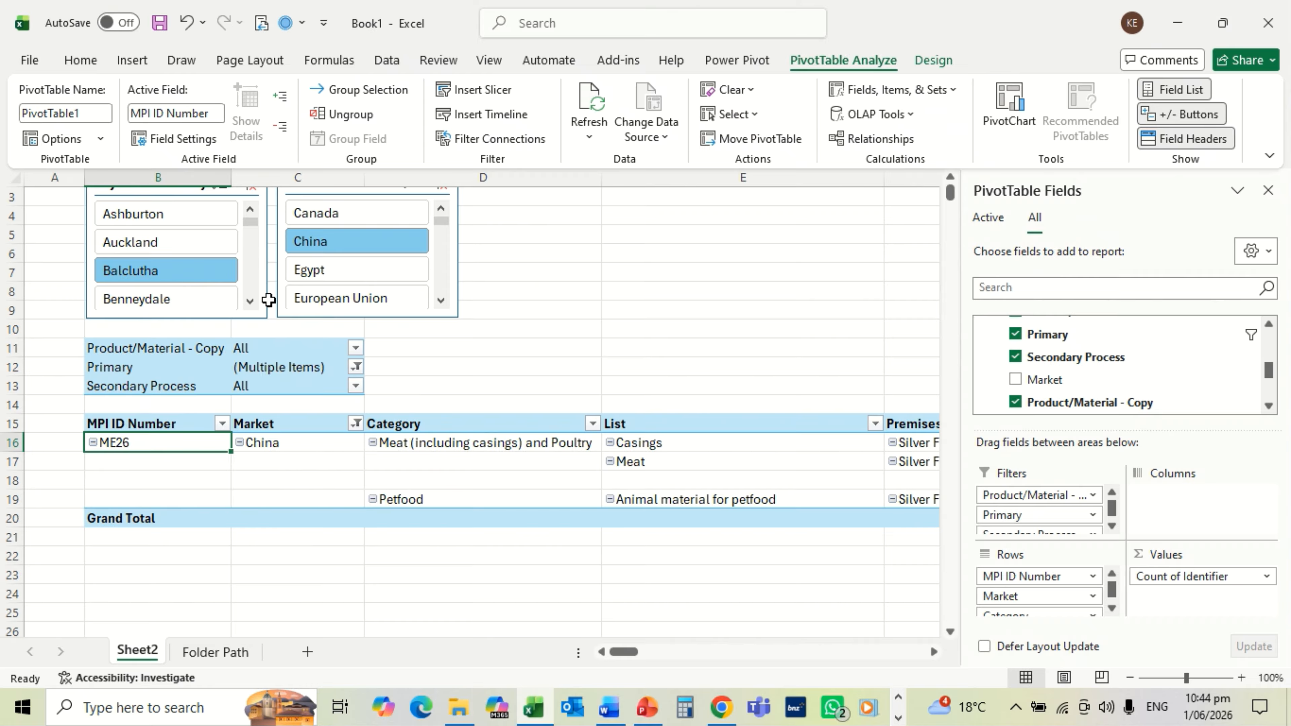
{"action": "left_click", "coordinate": [192, 275]}
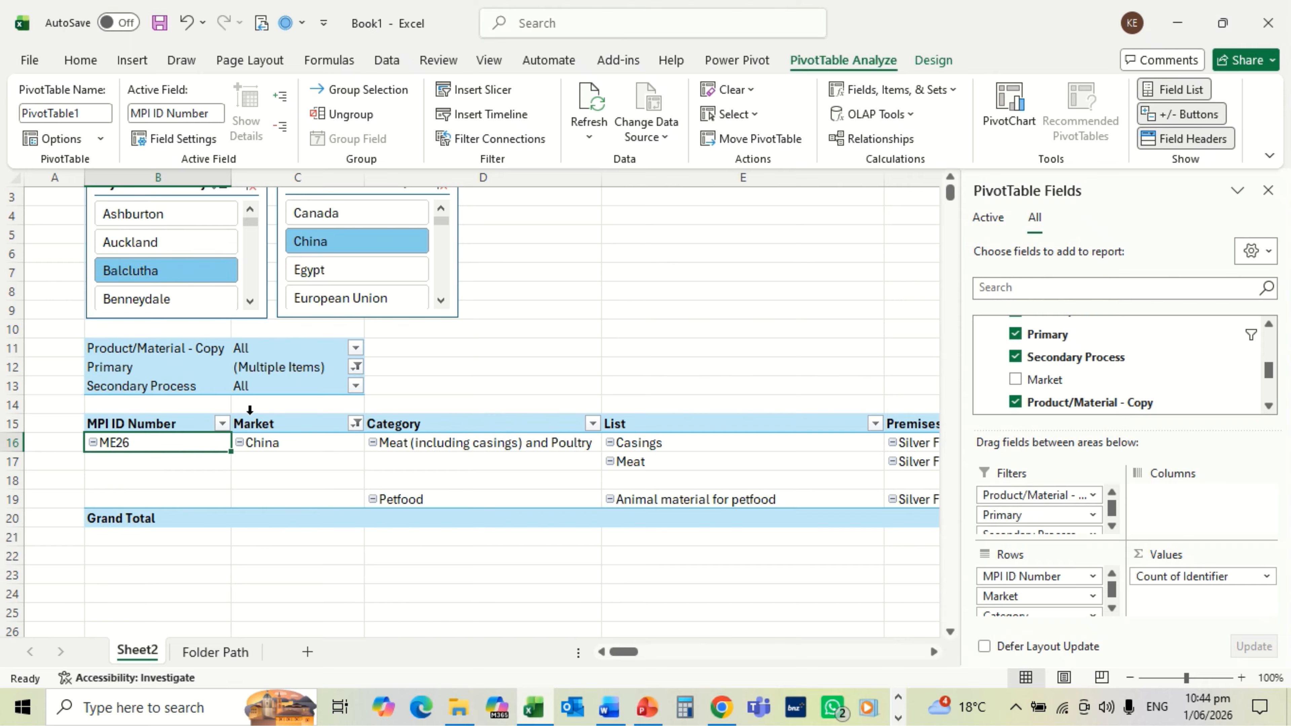